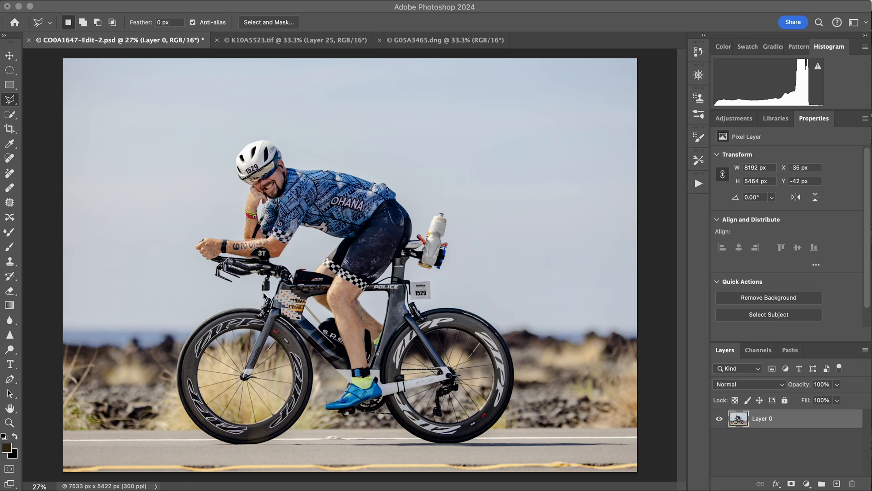
View the unicycle example image in K10A5523.tif and return to CO0A1647-Edit-2.psd.
{"action": "left_click", "coordinate": [274, 41]}
{"action": "left_click", "coordinate": [272, 44]}
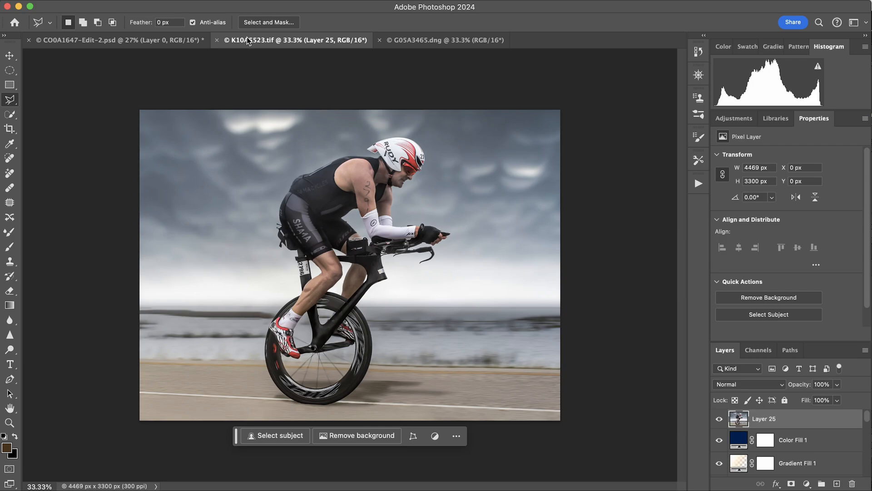
{"action": "left_click", "coordinate": [114, 40]}
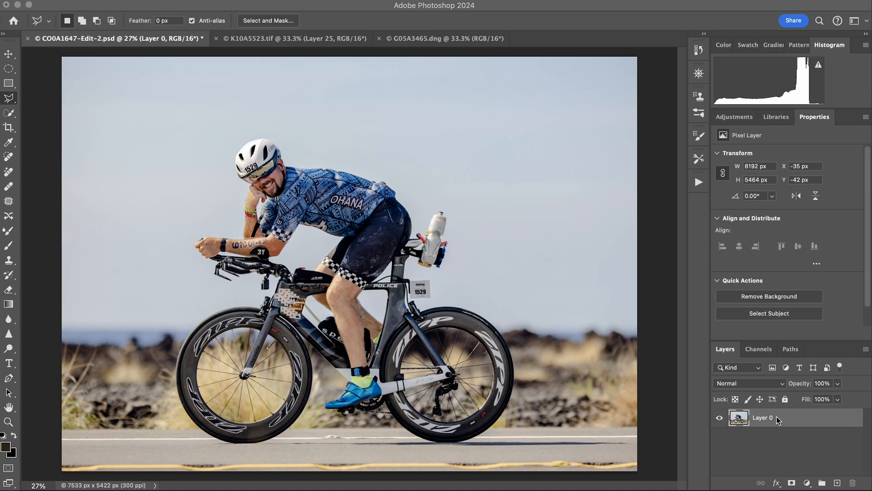
Duplicate Layer 0 and rename the copy "background".
{"action": "key", "text": "super+j"}
{"action": "left_click", "coordinate": [777, 434]}
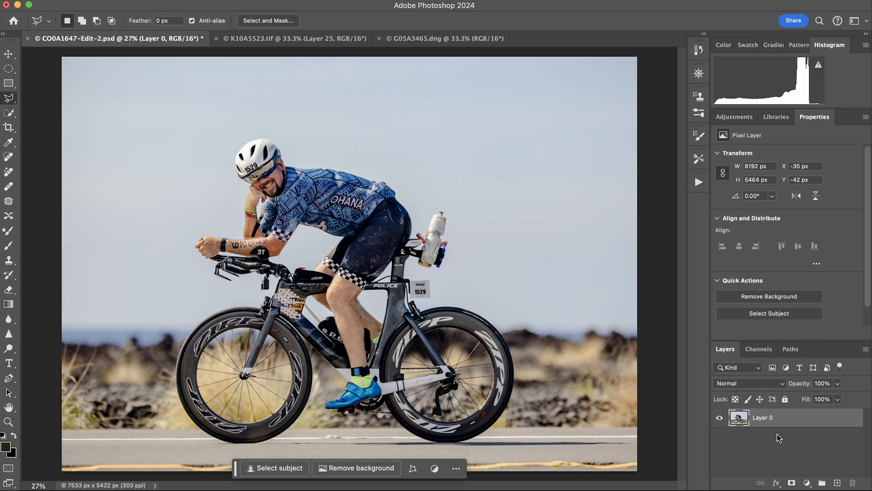
{"action": "key", "text": "super+j"}
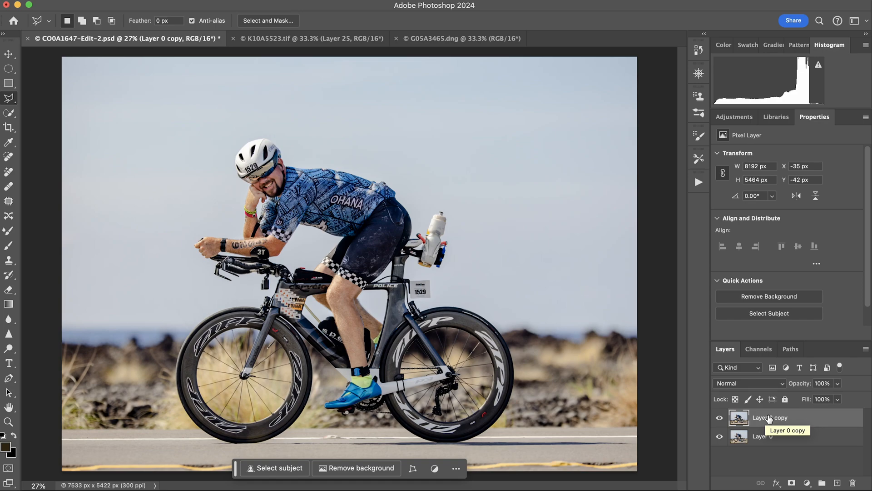
{"action": "double_click", "coordinate": [769, 418]}
{"action": "type", "text": "back"}
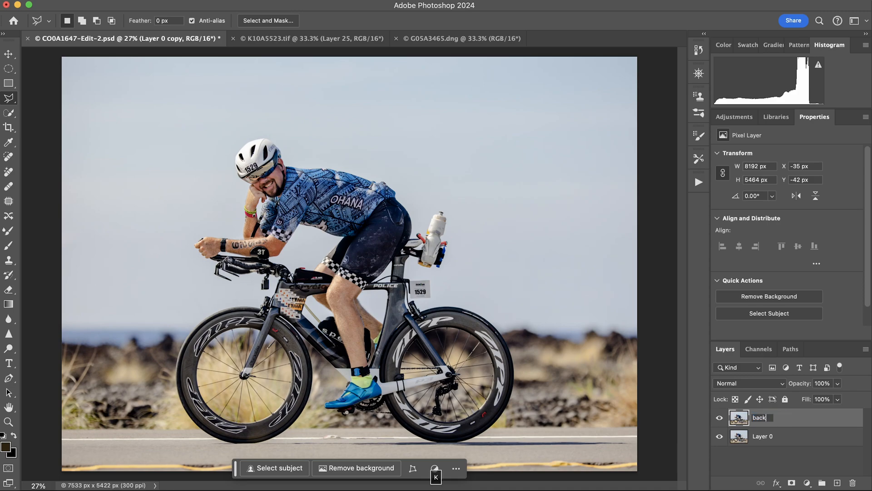
{"action": "type", "text": "ground"}
{"action": "key", "text": "Return"}
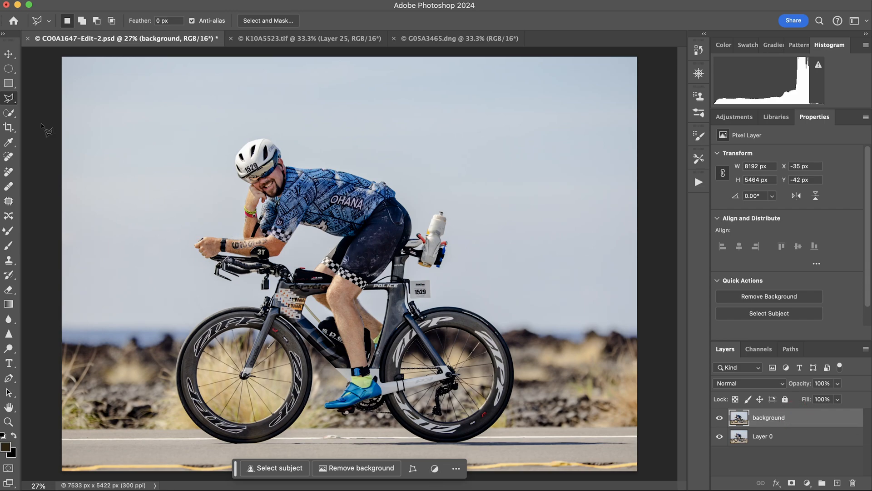
Outline the cyclist and bike on the background layer with a loose, closed Polygonal Lasso selection that keeps a small margin around them.
{"action": "left_click", "coordinate": [255, 134]}
{"action": "left_click", "coordinate": [233, 145]}
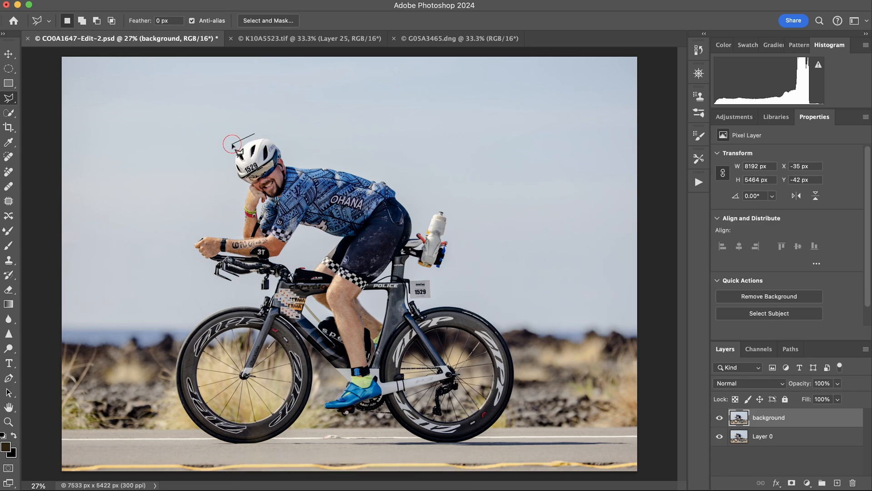
{"action": "left_click", "coordinate": [223, 156]}
{"action": "left_click", "coordinate": [234, 183]}
{"action": "left_click", "coordinate": [235, 199]}
{"action": "left_click", "coordinate": [230, 222]}
{"action": "left_click", "coordinate": [228, 229]}
{"action": "left_click", "coordinate": [197, 228]}
{"action": "left_click", "coordinate": [186, 238]}
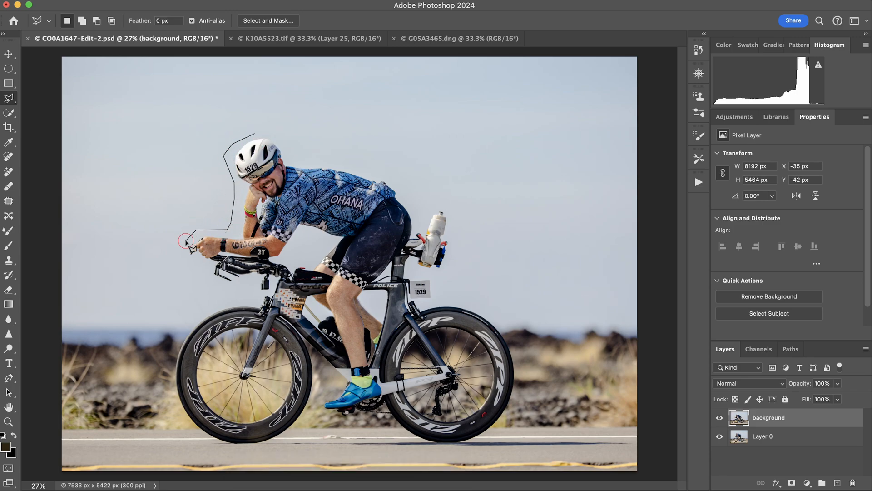
{"action": "left_click", "coordinate": [212, 283]}
{"action": "left_click", "coordinate": [234, 288]}
{"action": "left_click", "coordinate": [248, 282]}
{"action": "left_click", "coordinate": [255, 292]}
{"action": "left_click", "coordinate": [253, 300]}
{"action": "left_click", "coordinate": [222, 303]}
{"action": "left_click", "coordinate": [193, 316]}
{"action": "left_click", "coordinate": [171, 349]}
{"action": "left_click", "coordinate": [173, 394]}
{"action": "left_click", "coordinate": [203, 442]}
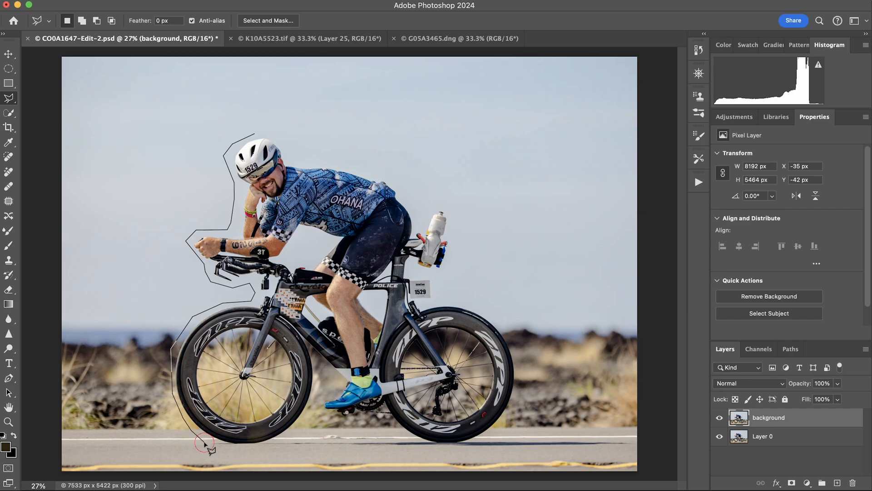
{"action": "left_click", "coordinate": [223, 449]}
{"action": "left_click", "coordinate": [253, 452]}
{"action": "left_click", "coordinate": [275, 449]}
{"action": "left_click", "coordinate": [291, 444]}
{"action": "left_click", "coordinate": [320, 385]}
{"action": "left_click", "coordinate": [321, 364]}
{"action": "left_click", "coordinate": [335, 382]}
{"action": "left_click", "coordinate": [320, 397]}
{"action": "left_click", "coordinate": [322, 423]}
{"action": "left_click", "coordinate": [391, 426]}
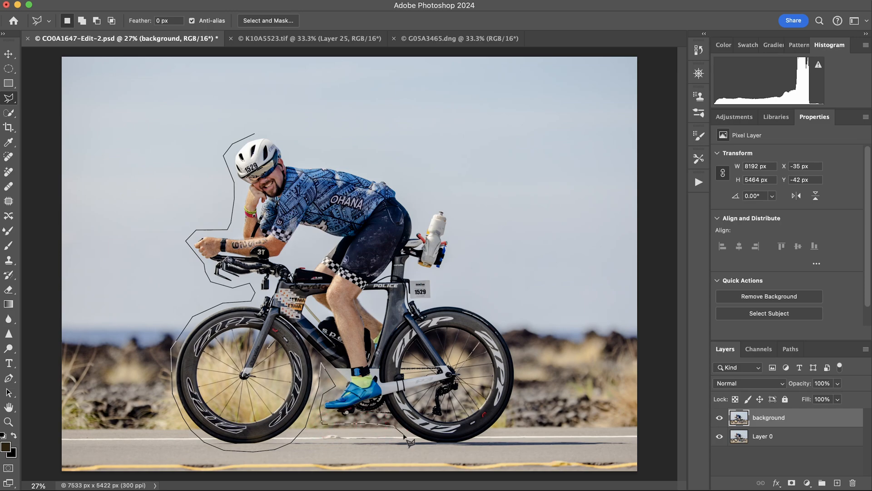
{"action": "left_click", "coordinate": [460, 452]}
{"action": "left_click", "coordinate": [498, 435]}
{"action": "left_click", "coordinate": [517, 408]}
{"action": "left_click", "coordinate": [521, 358]}
{"action": "left_click", "coordinate": [474, 301]}
{"action": "left_click", "coordinate": [443, 298]}
{"action": "left_click", "coordinate": [435, 285]}
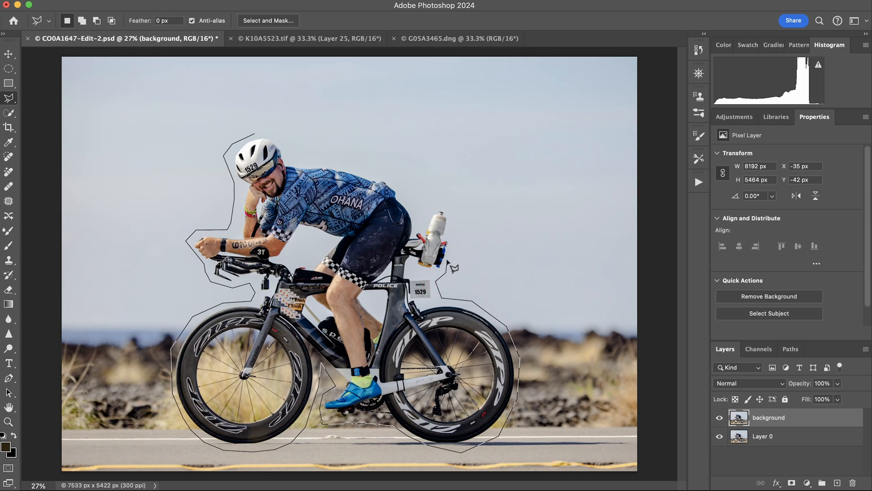
{"action": "left_click", "coordinate": [446, 271]}
{"action": "left_click", "coordinate": [455, 219]}
{"action": "left_click", "coordinate": [450, 201]}
{"action": "left_click", "coordinate": [426, 208]}
{"action": "left_click", "coordinate": [409, 194]}
{"action": "left_click", "coordinate": [386, 174]}
{"action": "left_click", "coordinate": [255, 134]}
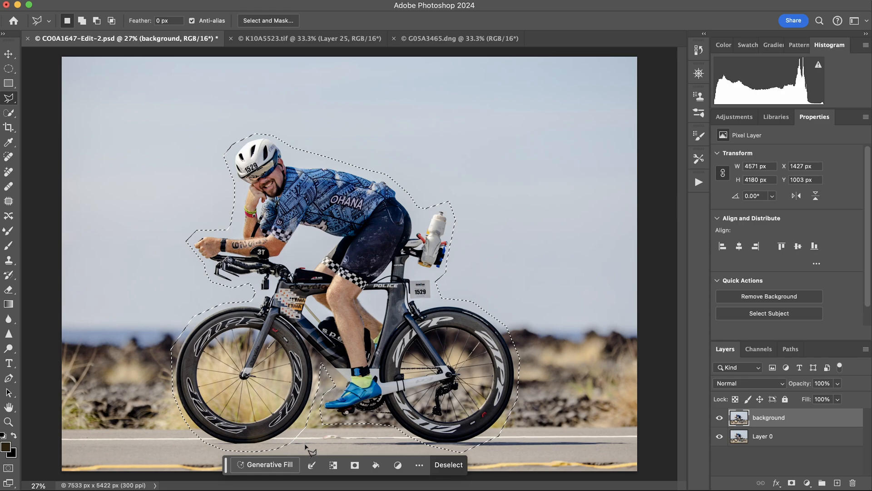
Add the road shadow behind the rear wheel and the shadow strip beneath both wheels to the selection.
{"action": "left_click", "coordinate": [630, 440], "text": "shift"}
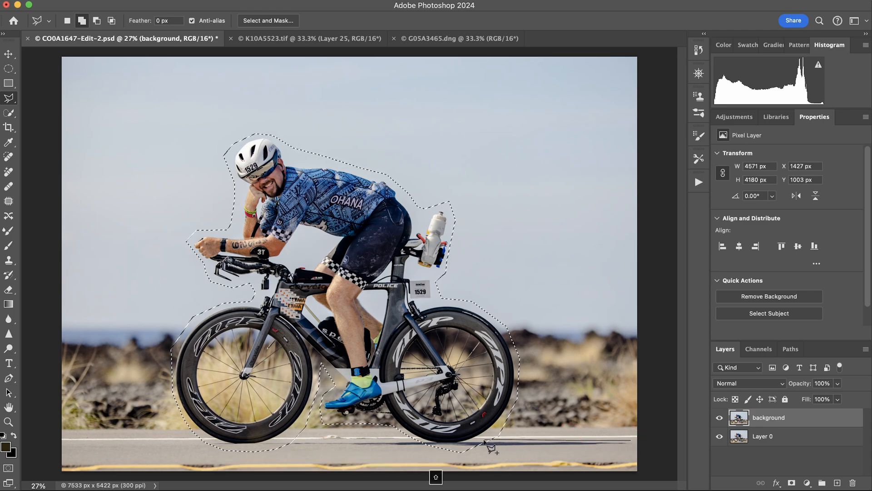
{"action": "left_click", "coordinate": [466, 450]}
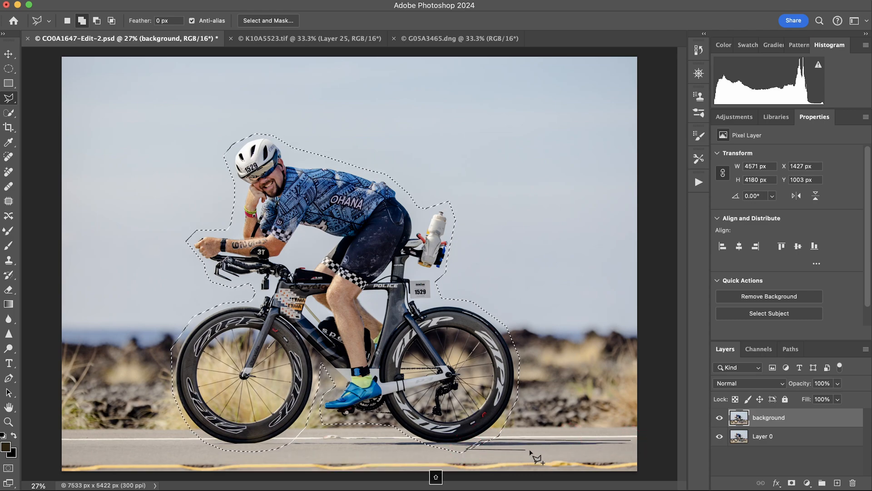
{"action": "left_click", "coordinate": [631, 441]}
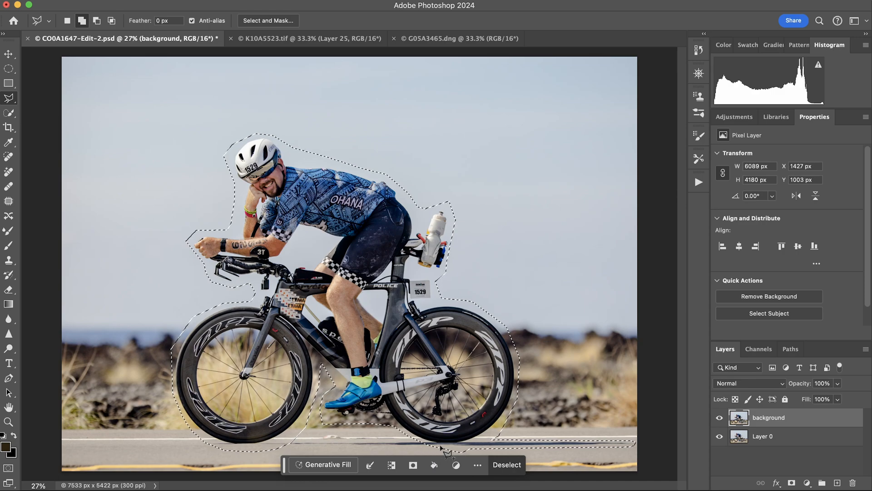
{"action": "left_click", "coordinate": [400, 448], "text": "shift"}
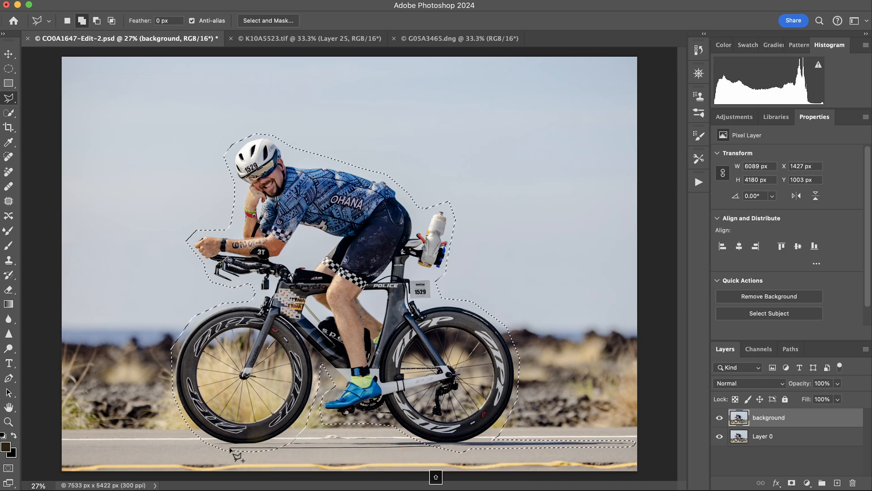
{"action": "left_click", "coordinate": [209, 447]}
{"action": "left_click", "coordinate": [209, 440]}
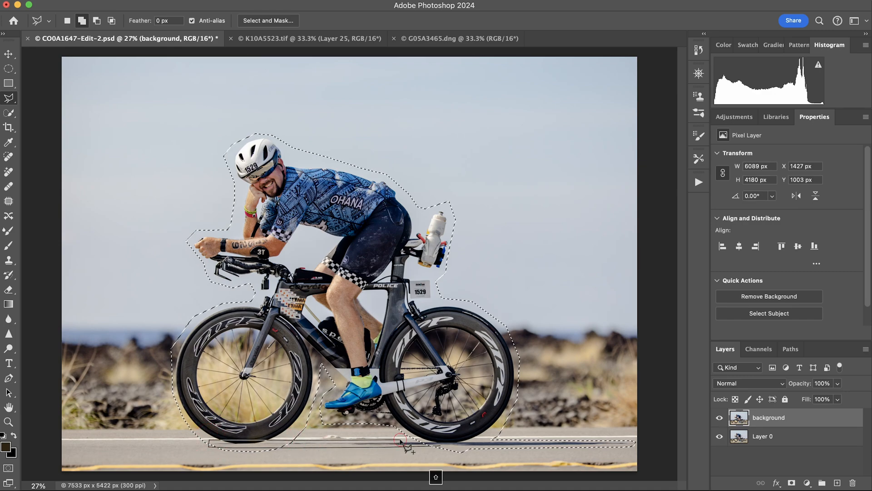
{"action": "left_click", "coordinate": [435, 447]}
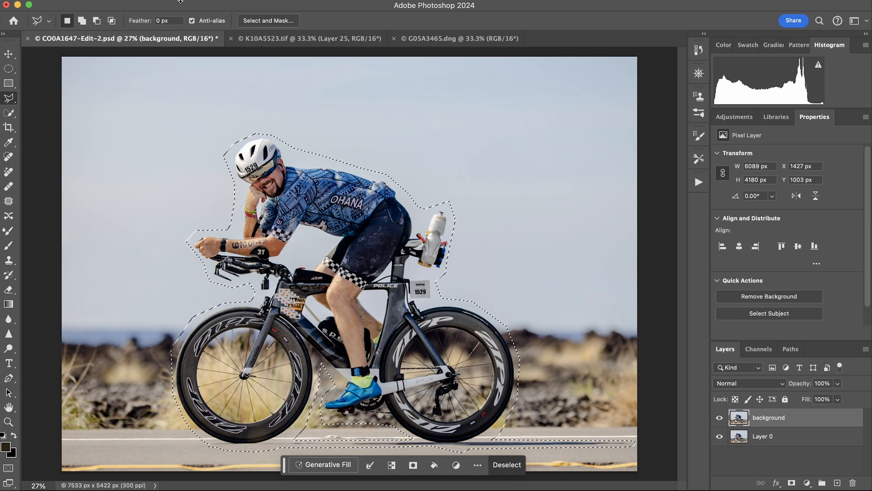
{"action": "left_click", "coordinate": [118, 0]}
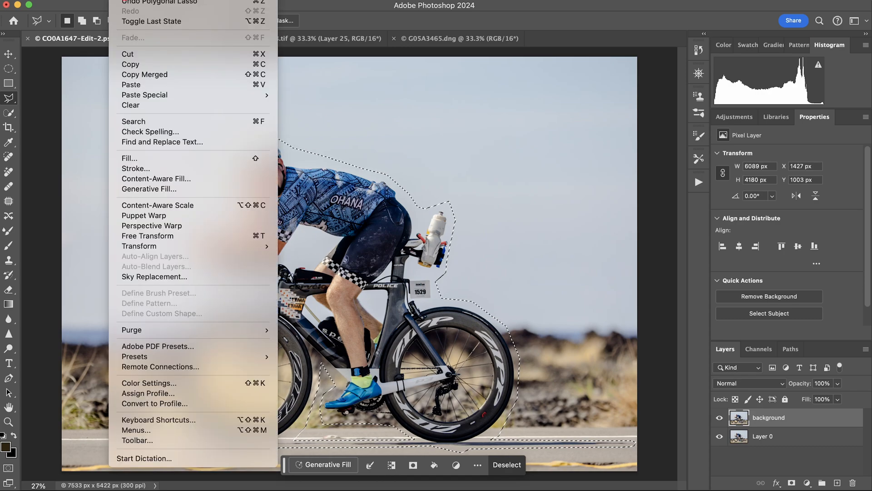
{"action": "left_click", "coordinate": [147, 178]}
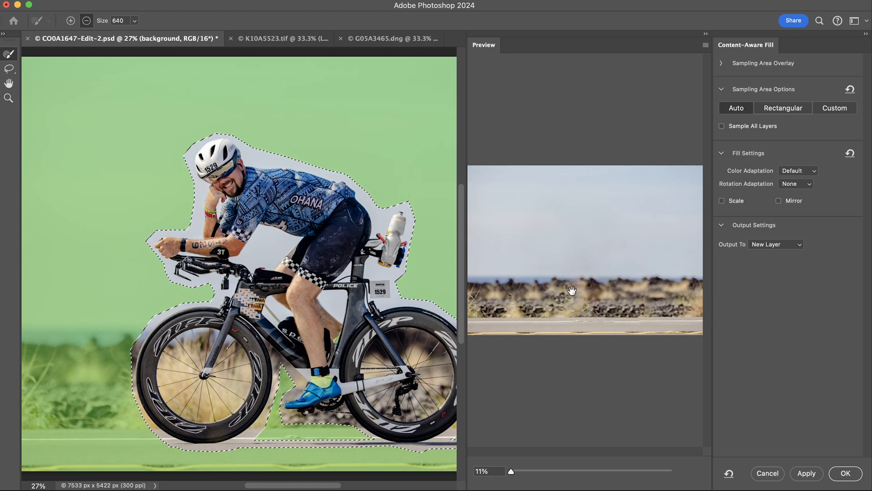
{"action": "left_click_drag", "start_coordinate": [511, 471], "coordinate": [511, 470]}
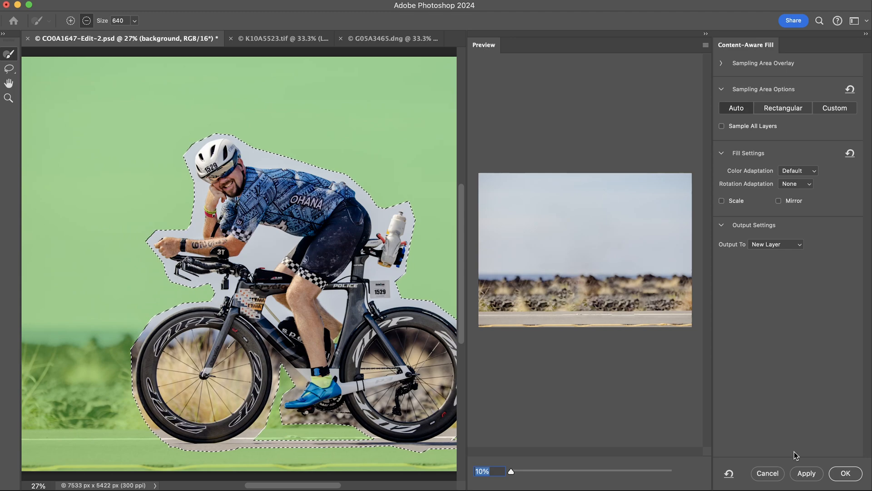
{"action": "left_click", "coordinate": [768, 474]}
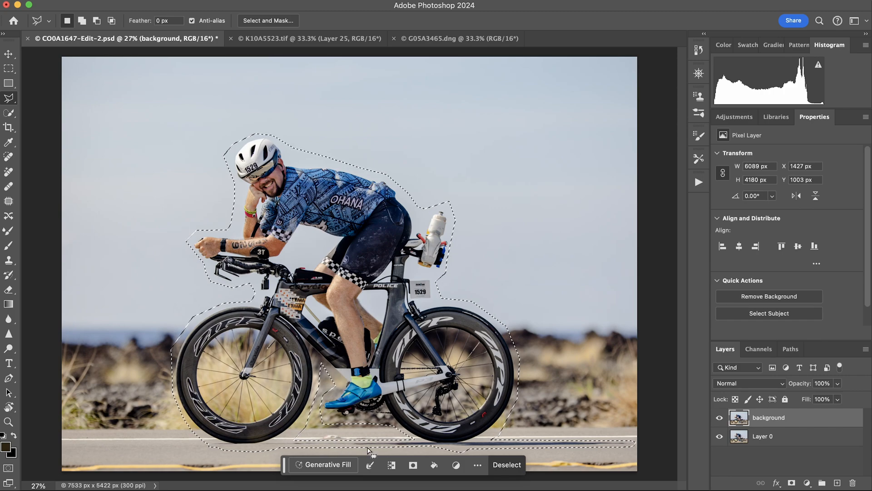
Agree to the generative AI guidelines and run Generative Fill on the selection with an empty prompt.
{"action": "left_click", "coordinate": [325, 464]}
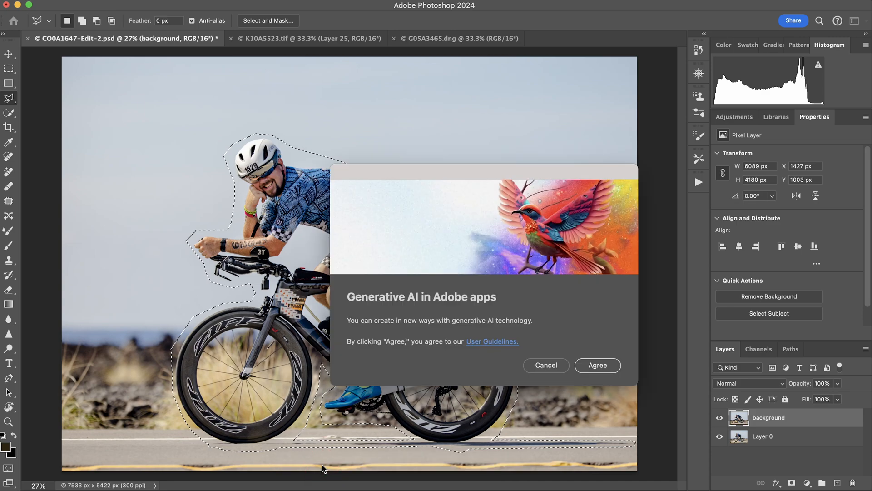
{"action": "left_click", "coordinate": [595, 366]}
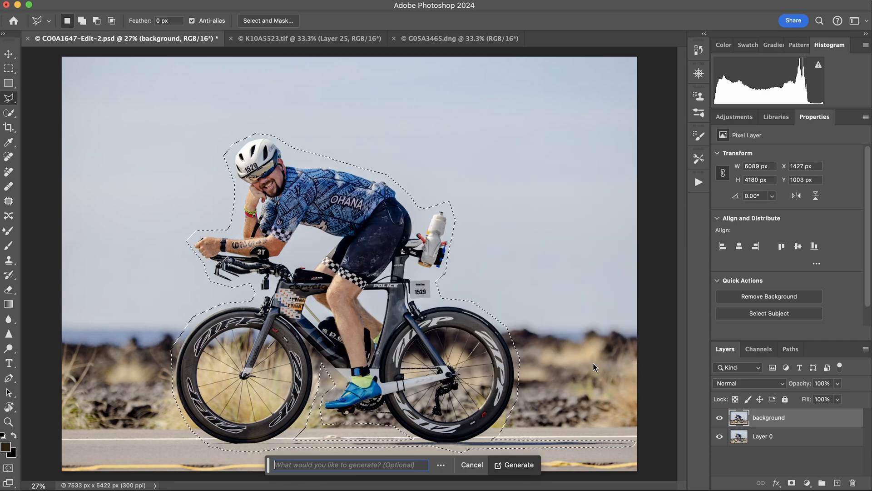
{"action": "left_click", "coordinate": [517, 464]}
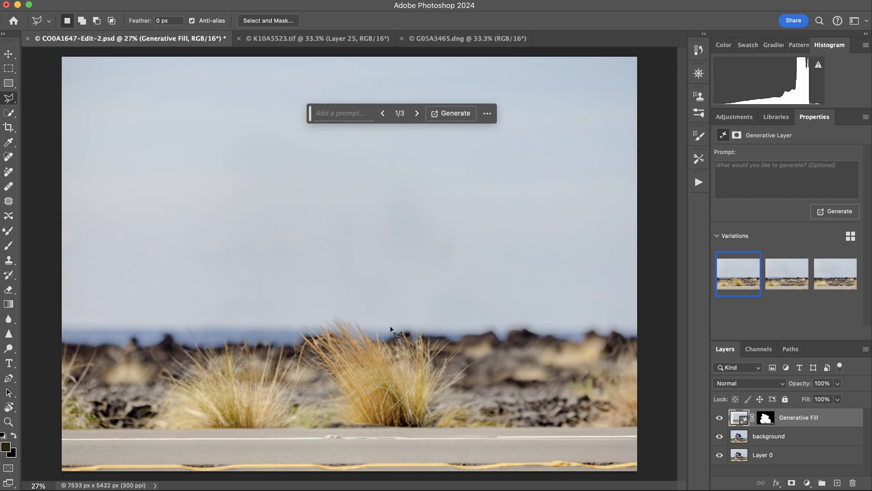
Compare the Generative Fill variations and choose the third one.
{"action": "left_click", "coordinate": [418, 113]}
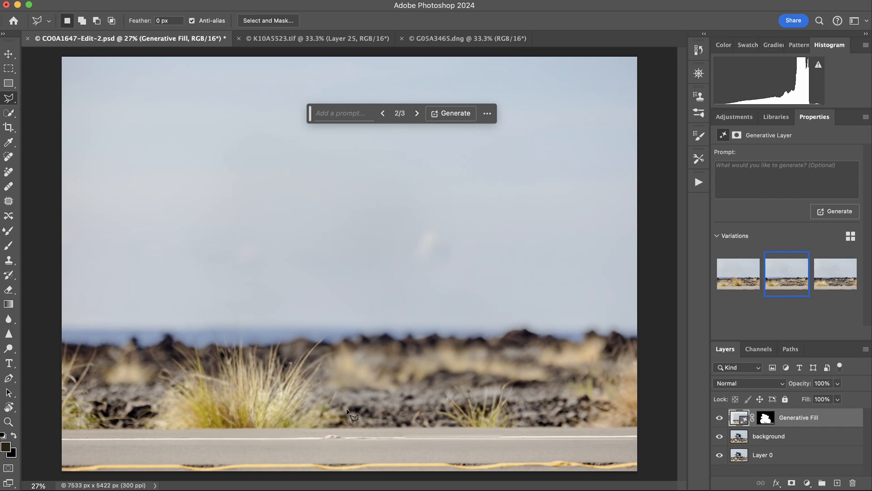
{"action": "left_click", "coordinate": [418, 114]}
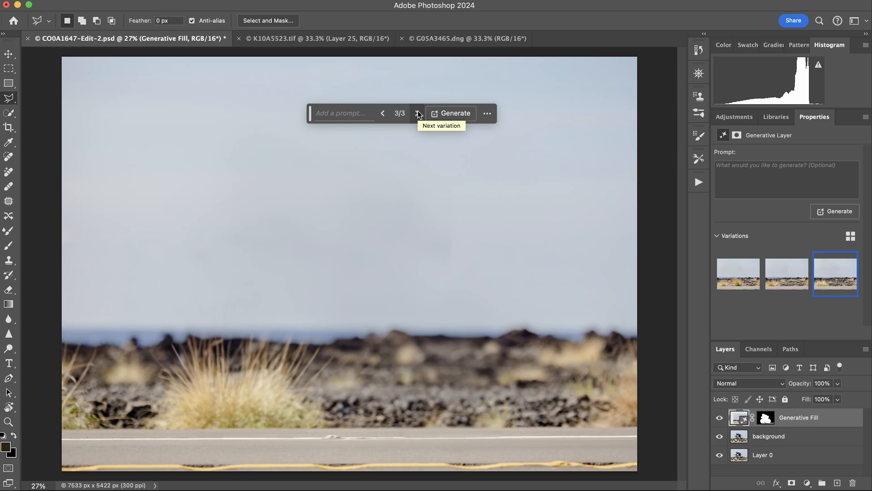
{"action": "left_click", "coordinate": [382, 114]}
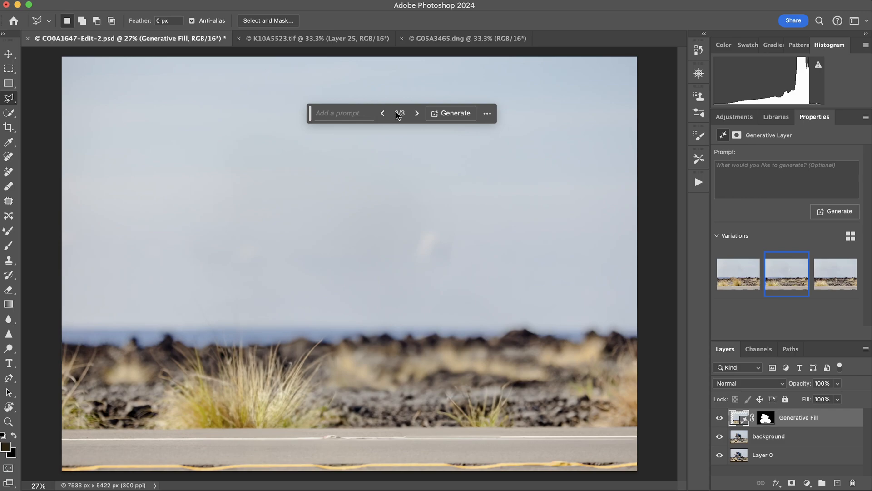
{"action": "left_click", "coordinate": [416, 114]}
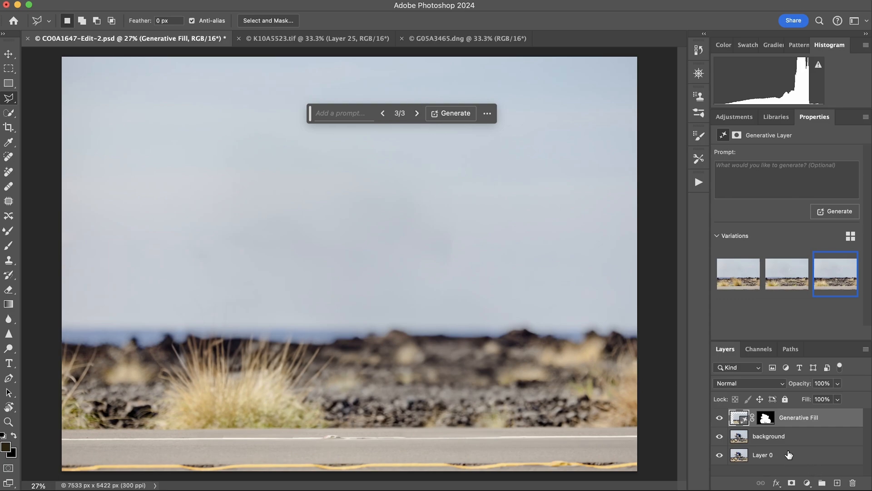
{"action": "left_click", "coordinate": [806, 435]}
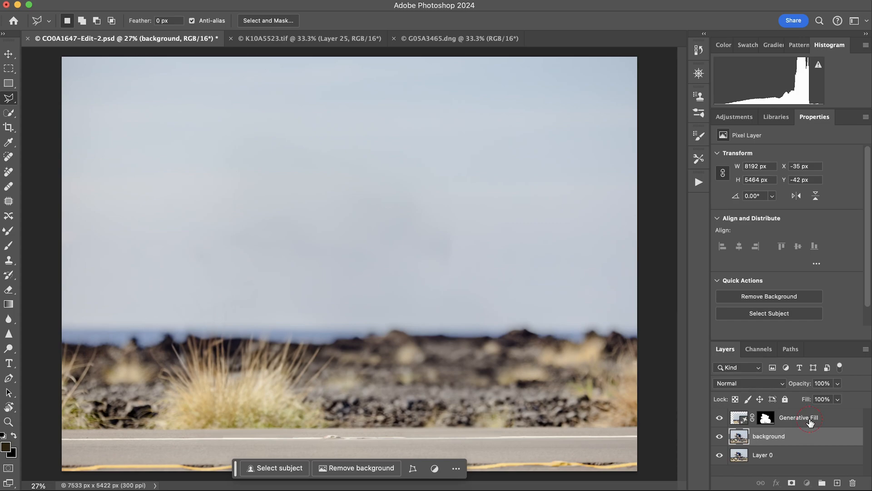
{"action": "left_click", "coordinate": [810, 422]}
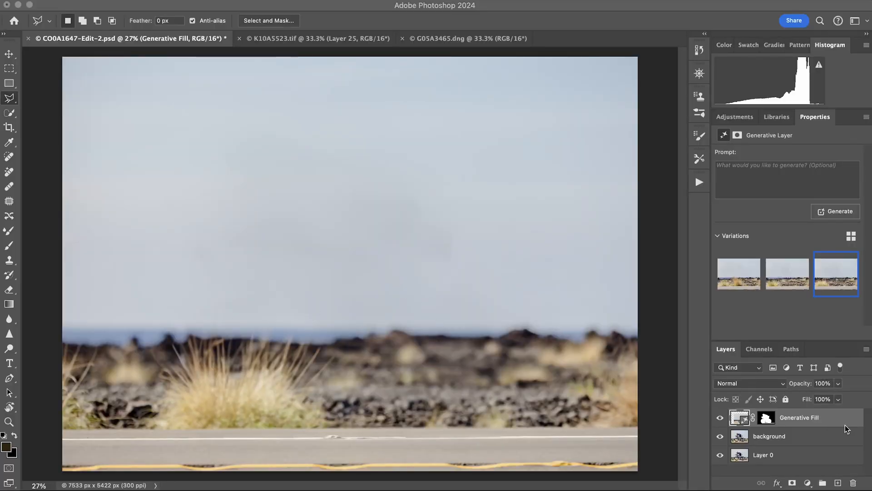
{"action": "left_click", "coordinate": [783, 437]}
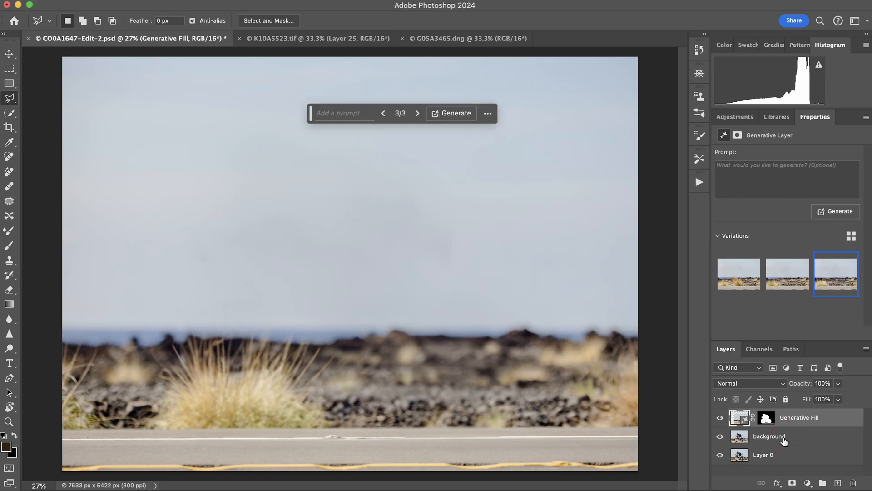
Hide the Generative Fill and background layers, and select both of them together.
{"action": "left_click", "coordinate": [720, 417]}
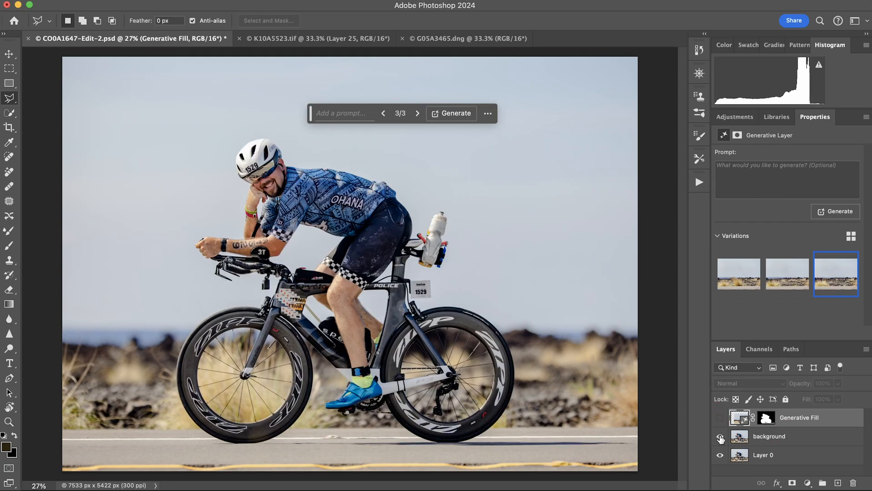
{"action": "left_click", "coordinate": [720, 437]}
{"action": "left_click", "coordinate": [773, 455]}
{"action": "left_click", "coordinate": [792, 442]}
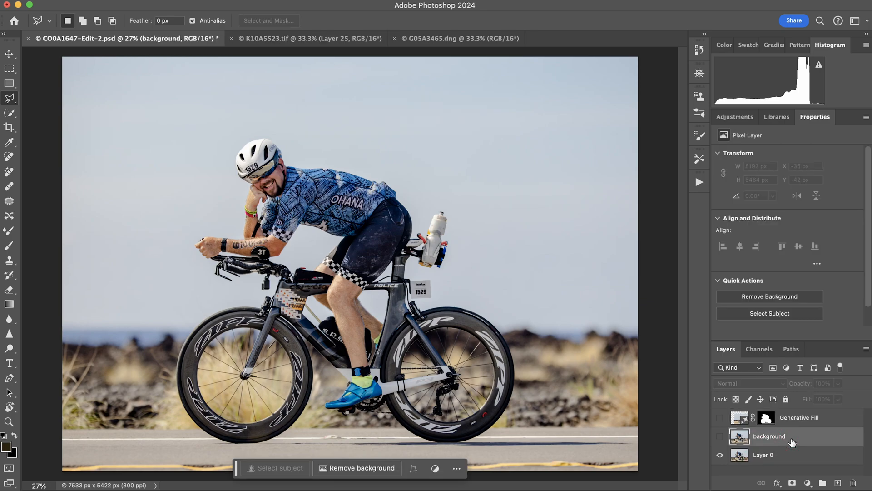
{"action": "left_click", "coordinate": [813, 418], "text": "shift"}
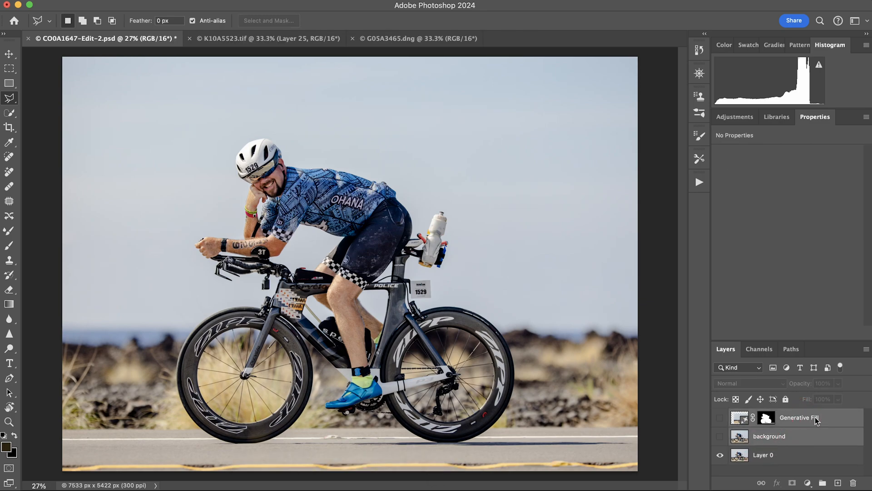
Group the Generative Fill and background layers and name the group "background".
{"action": "key", "text": "super+g"}
{"action": "double_click", "coordinate": [769, 415]}
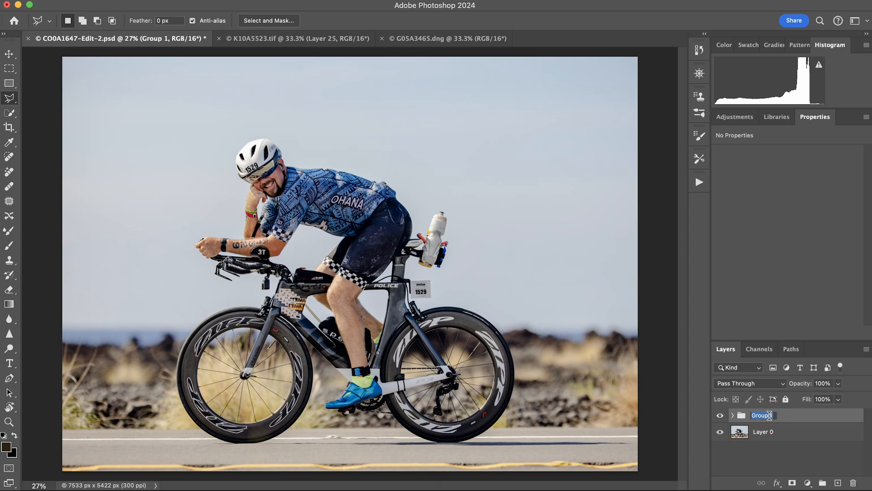
{"action": "type", "text": "background"}
{"action": "key", "text": "Return"}
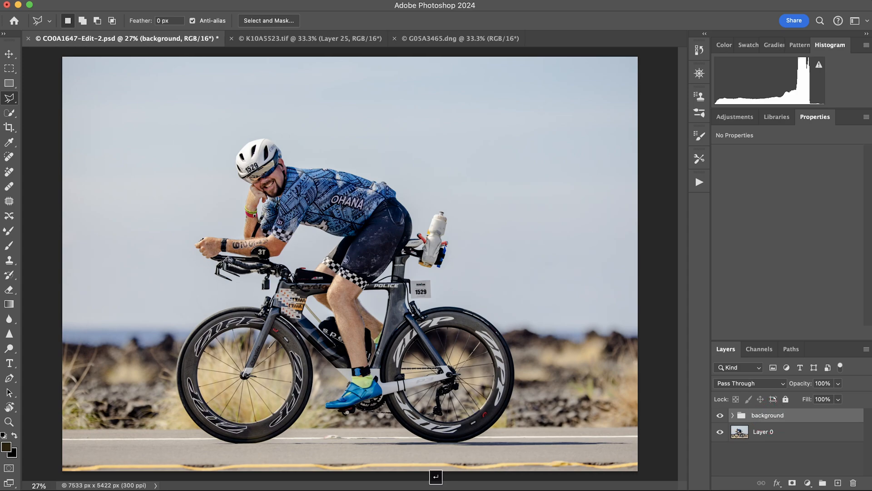
Select the rider and bike on Layer 0 with Select Subject, using the Cloud (Detailed results) mode.
{"action": "left_click", "coordinate": [759, 433]}
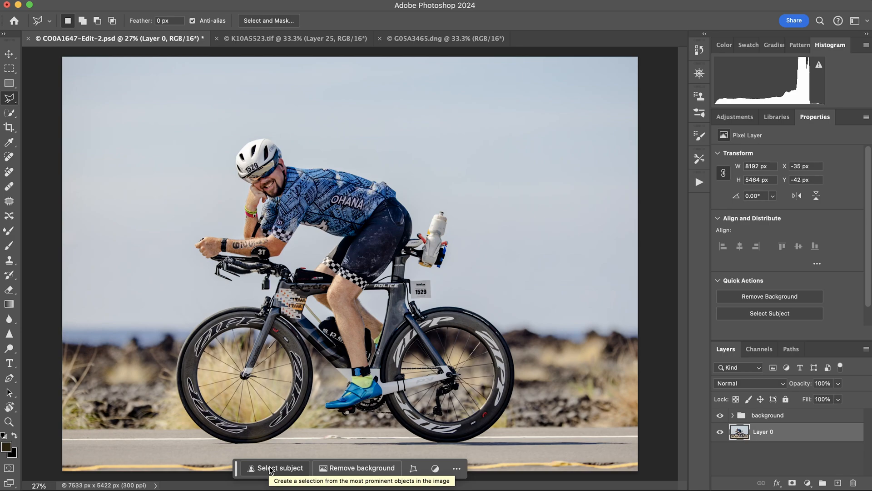
{"action": "left_click", "coordinate": [12, 114]}
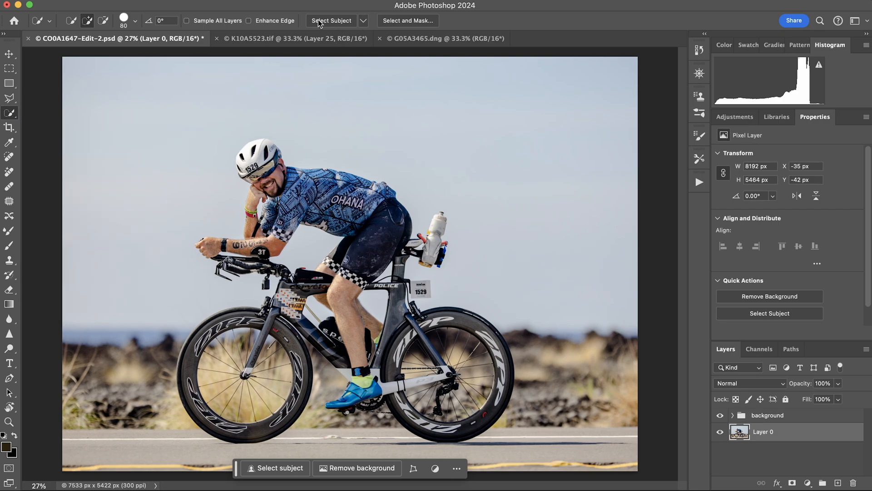
{"action": "left_click", "coordinate": [364, 21]}
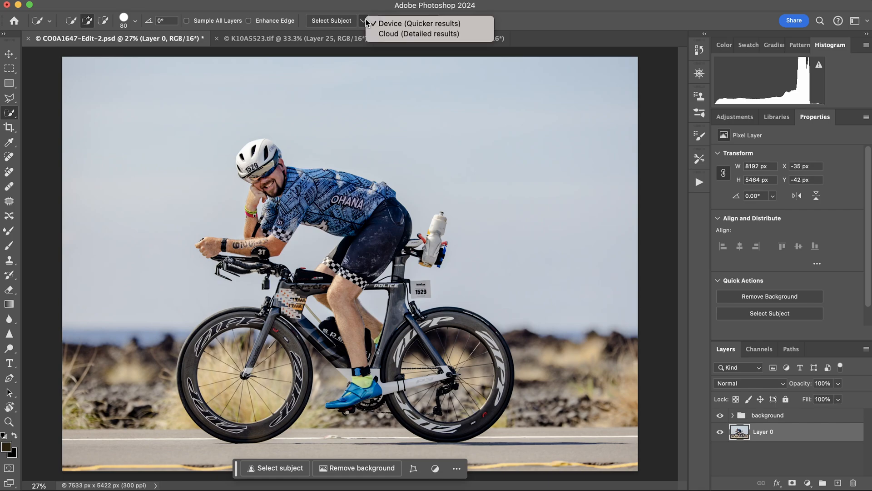
{"action": "left_click", "coordinate": [387, 34]}
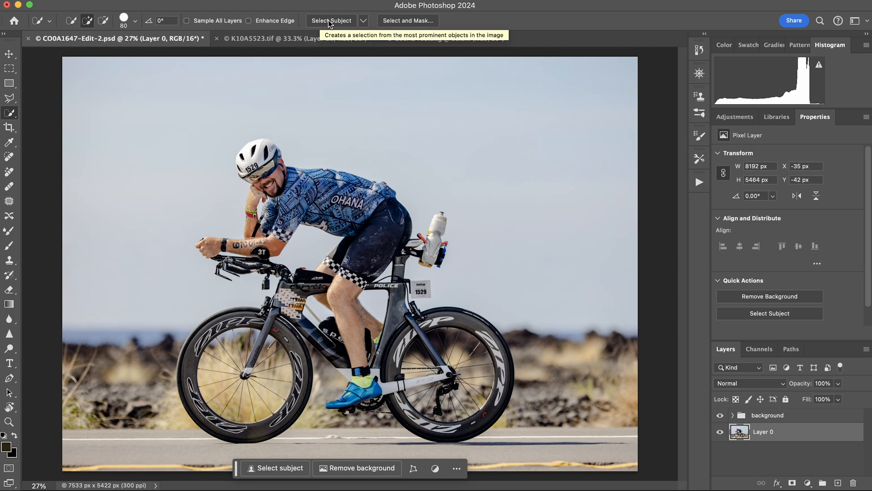
{"action": "left_click", "coordinate": [329, 21]}
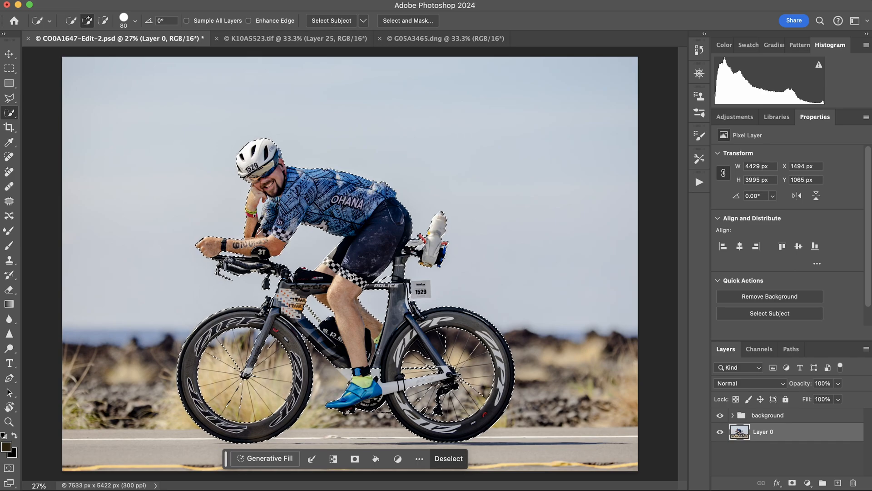
Add the missed patch of arm between the drinking tube and the checkered sleeve to the selection with Quick Selection.
{"action": "key", "text": "super+space"}
{"action": "left_click_drag", "start_coordinate": [259, 220], "coordinate": [303, 222]}
{"action": "left_click_drag", "start_coordinate": [268, 246], "coordinate": [308, 248]}
{"action": "key", "text": "w"}
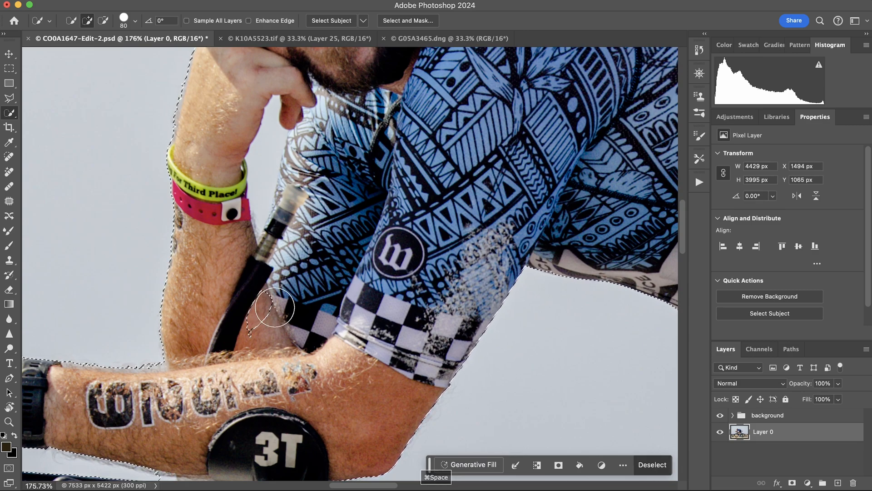
{"action": "left_click", "coordinate": [257, 323]}
Examine the selection edge around the helmet, back, saddle bottle, race number plate, frame, handlebars and forearm.
{"action": "scroll", "coordinate": [273, 308], "scroll_direction": "up", "scroll_amount": 10}
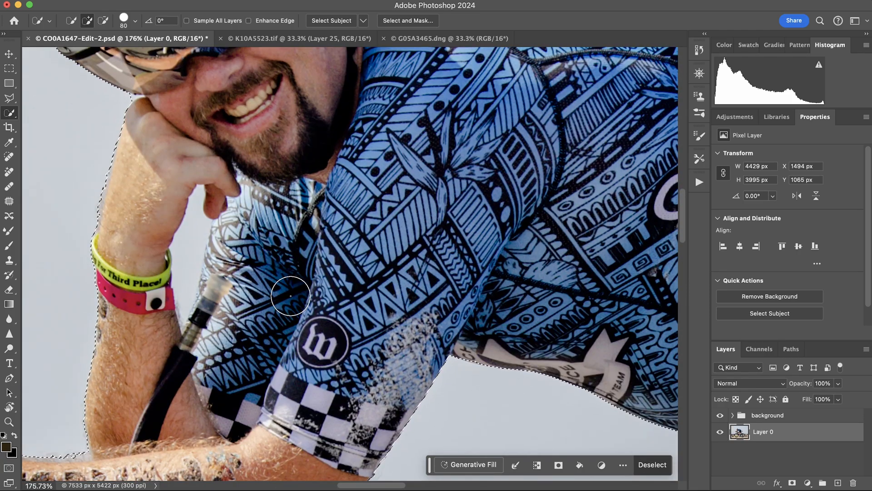
{"action": "scroll", "coordinate": [290, 296], "scroll_direction": "up", "scroll_amount": 4}
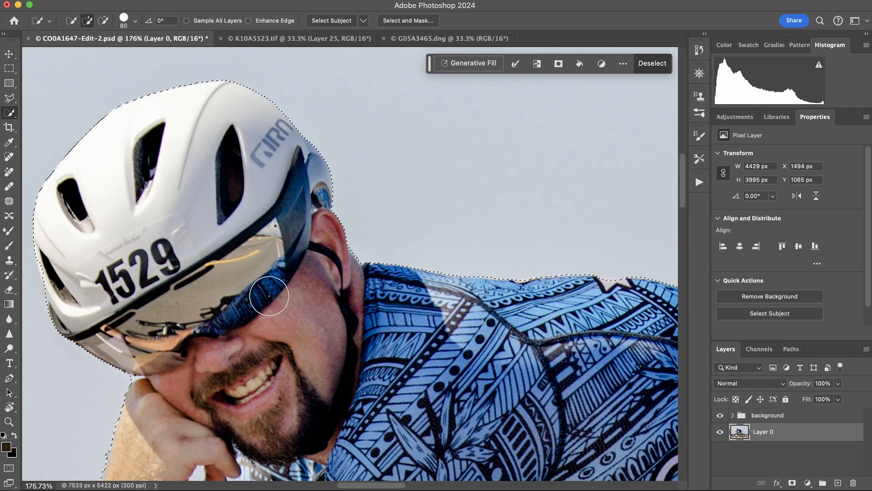
{"action": "scroll", "coordinate": [246, 295], "scroll_direction": "down", "scroll_amount": 4}
{"action": "scroll", "coordinate": [363, 254], "scroll_direction": "right", "scroll_amount": 8}
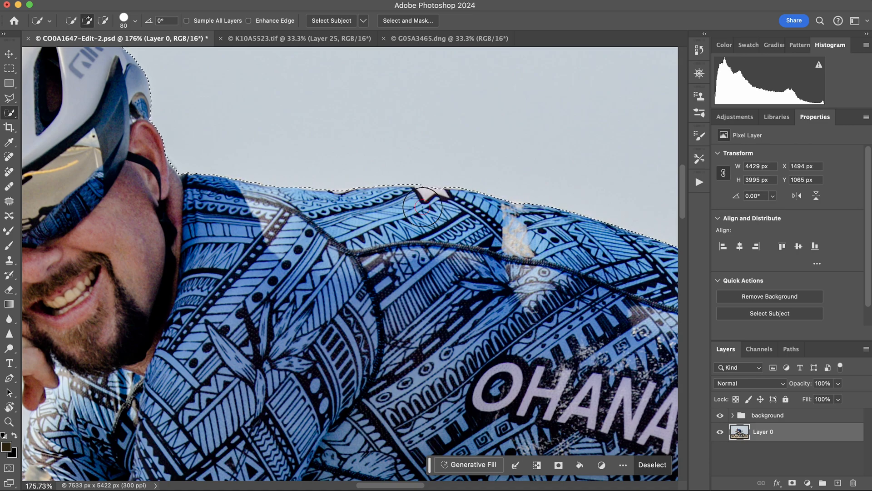
{"action": "scroll", "coordinate": [422, 255], "scroll_direction": "right", "scroll_amount": 8}
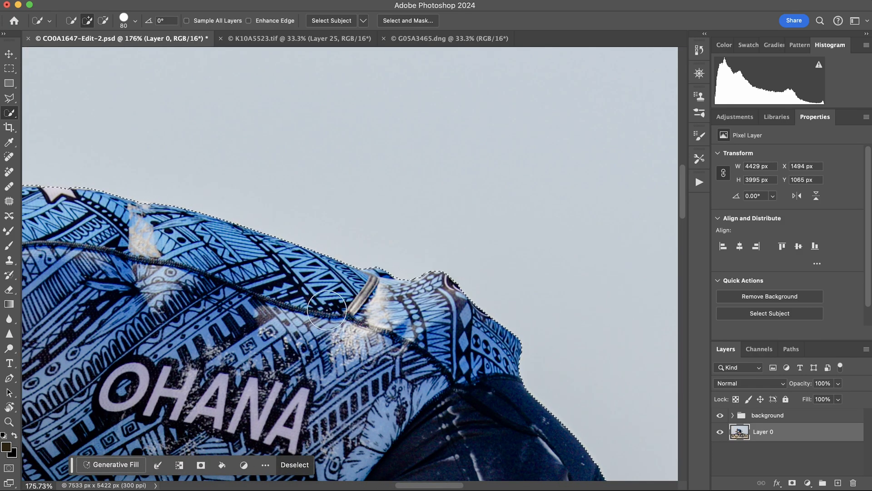
{"action": "scroll", "coordinate": [327, 309], "scroll_direction": "down", "scroll_amount": 5}
{"action": "scroll", "coordinate": [326, 310], "scroll_direction": "down", "scroll_amount": 5}
{"action": "scroll", "coordinate": [325, 306], "scroll_direction": "right", "scroll_amount": 8}
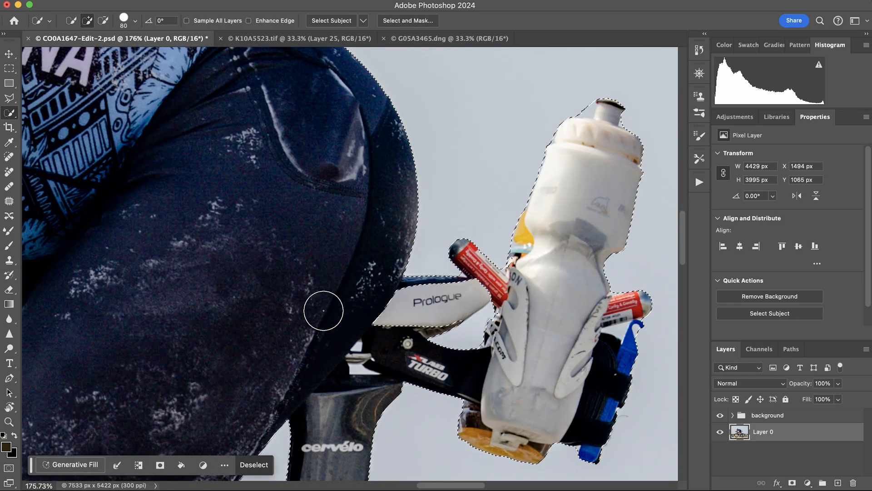
{"action": "scroll", "coordinate": [267, 307], "scroll_direction": "down", "scroll_amount": 3}
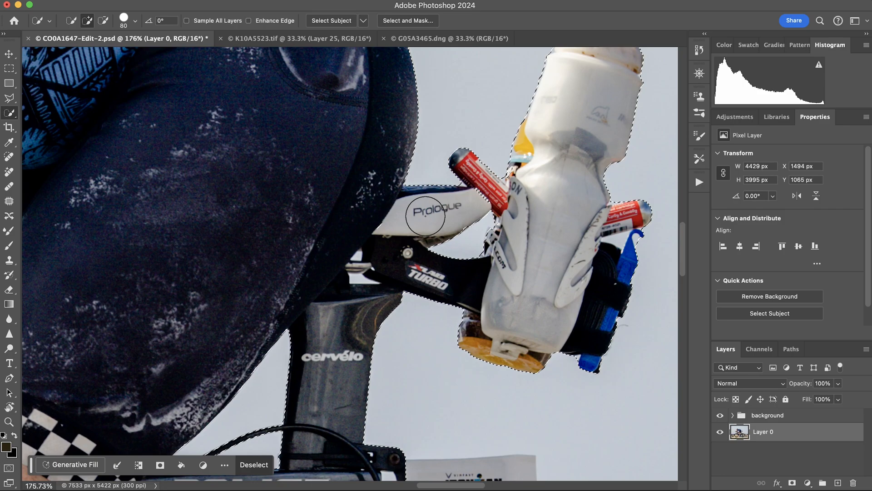
{"action": "scroll", "coordinate": [426, 216], "scroll_direction": "up", "scroll_amount": 2}
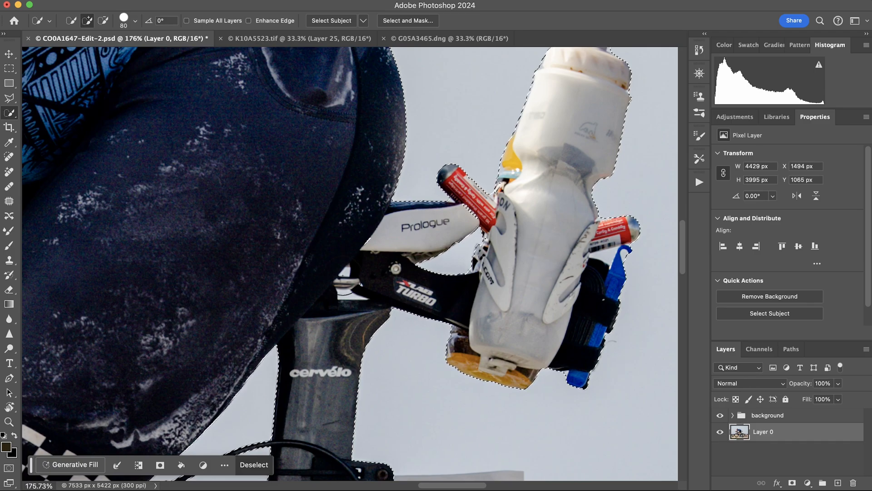
{"action": "scroll", "coordinate": [322, 275], "scroll_direction": "down", "scroll_amount": 5}
{"action": "scroll", "coordinate": [322, 275], "scroll_direction": "down", "scroll_amount": 3}
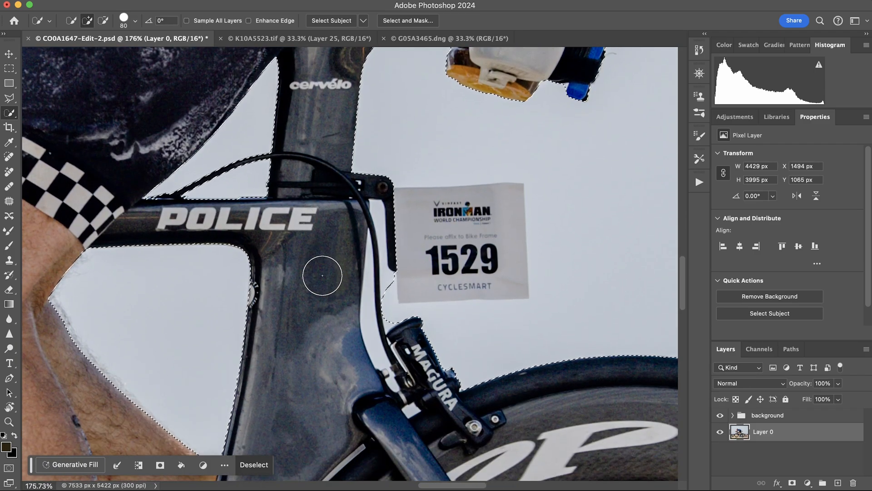
{"action": "scroll", "coordinate": [322, 275], "scroll_direction": "left", "scroll_amount": 12}
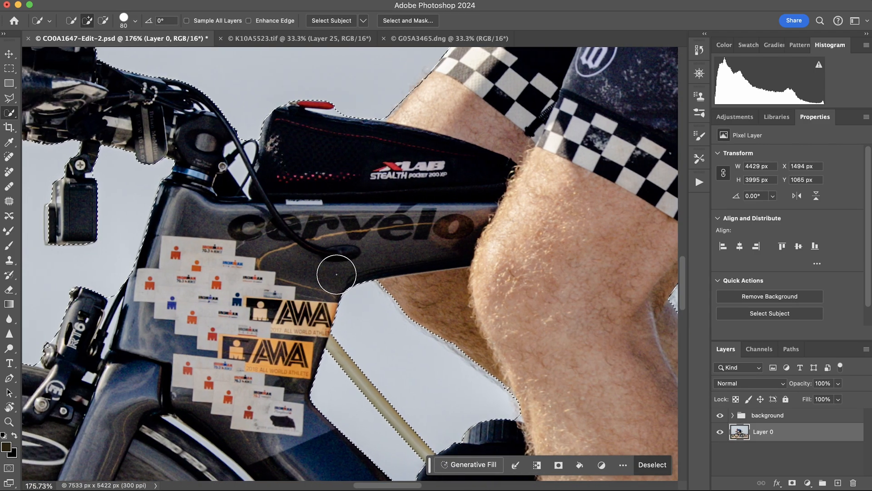
{"action": "scroll", "coordinate": [336, 274], "scroll_direction": "left", "scroll_amount": 10}
{"action": "scroll", "coordinate": [336, 273], "scroll_direction": "up", "scroll_amount": 6}
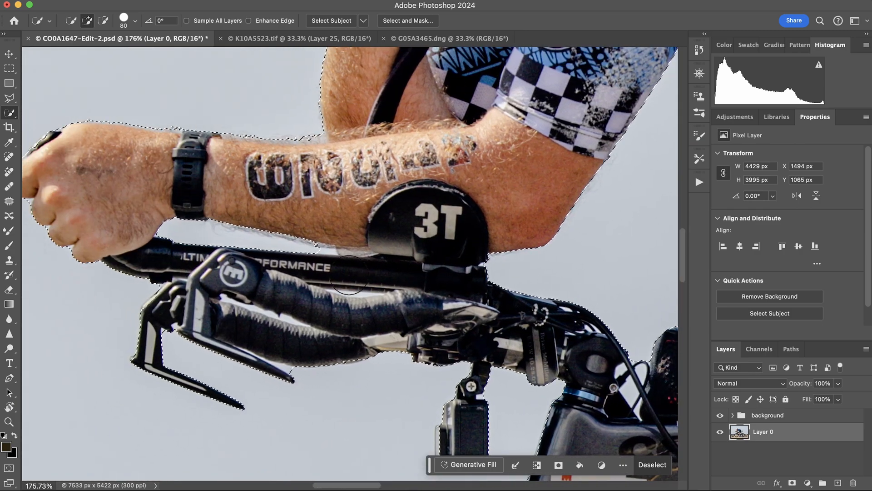
{"action": "scroll", "coordinate": [349, 274], "scroll_direction": "left", "scroll_amount": 5}
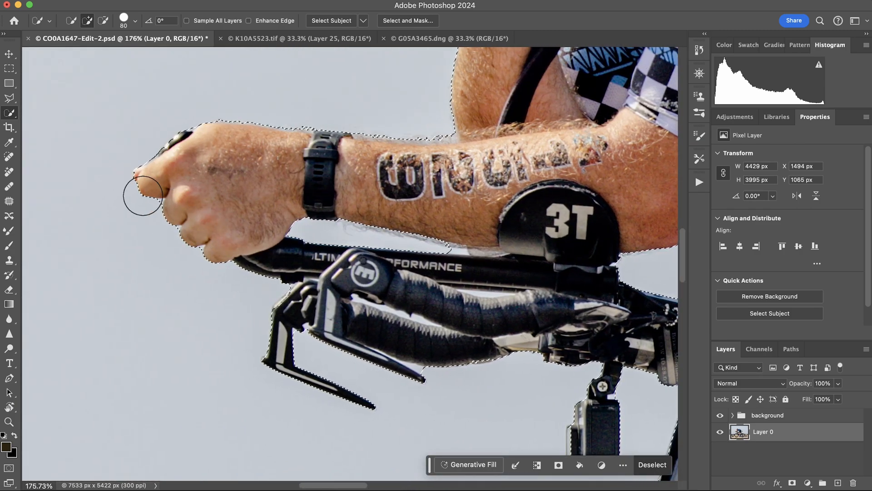
{"action": "mouse_move", "coordinate": [261, 136]}
{"action": "left_mouse_down"}
{"action": "mouse_move", "coordinate": [285, 123]}
{"action": "mouse_move", "coordinate": [253, 124]}
{"action": "mouse_move", "coordinate": [263, 123]}
{"action": "left_mouse_up"}
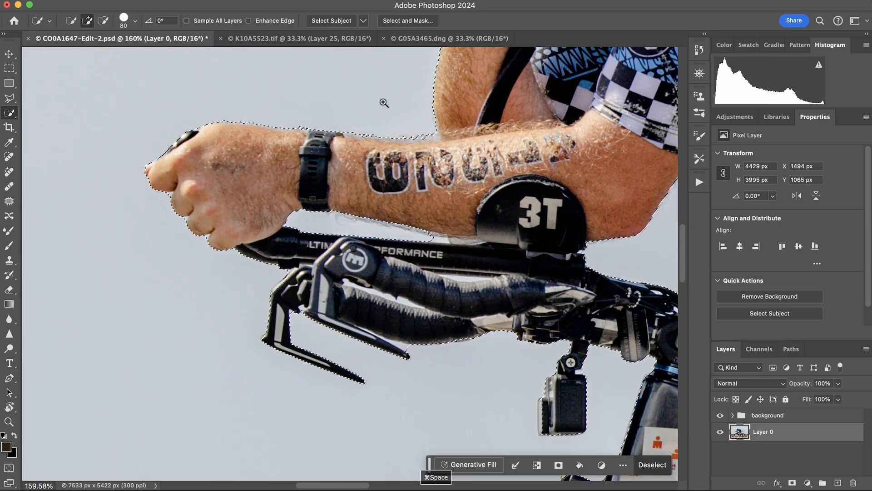
Try the Refine Edge brush beneath the forearm in Select and Mask, undo the strokes and accept the selection.
{"action": "left_click", "coordinate": [407, 21]}
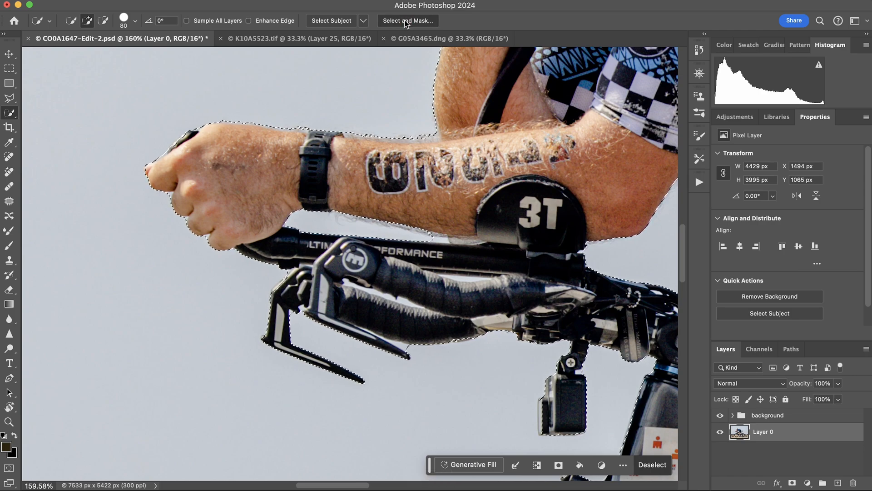
{"action": "key", "text": "super+space"}
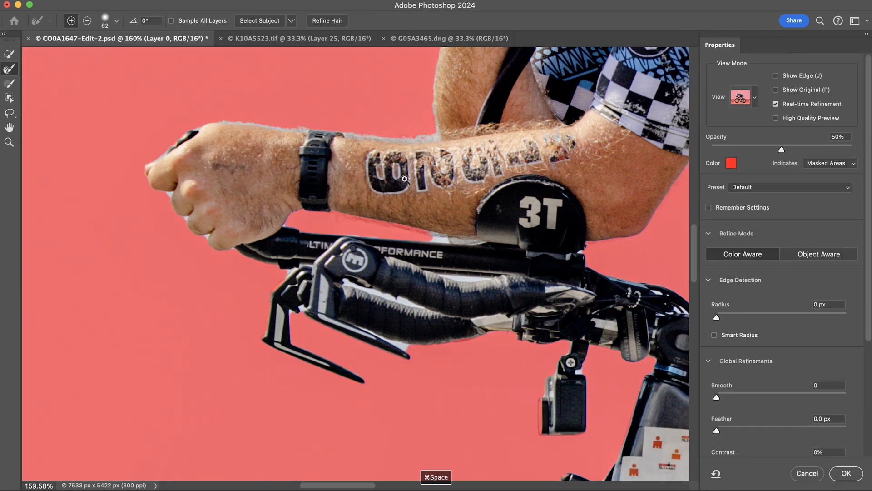
{"action": "left_click_drag", "start_coordinate": [431, 239], "coordinate": [458, 234]}
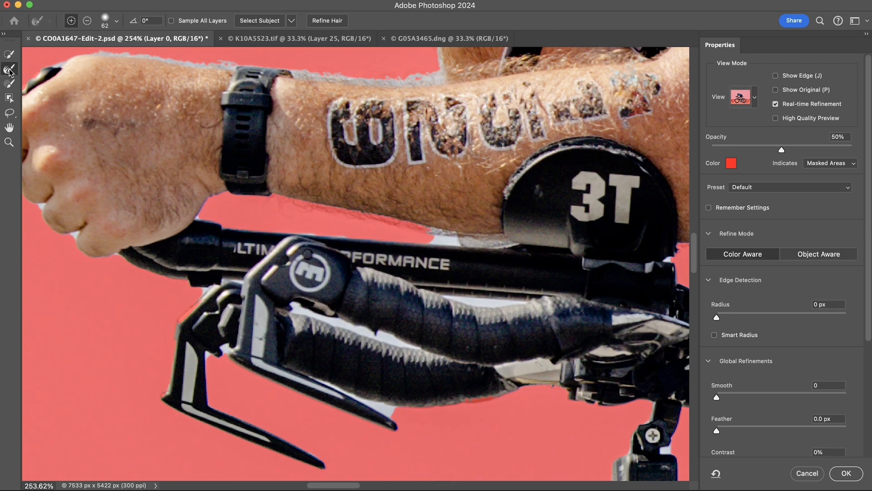
{"action": "mouse_move", "coordinate": [424, 229]}
{"action": "left_mouse_down"}
{"action": "mouse_move", "coordinate": [464, 236]}
{"action": "mouse_move", "coordinate": [282, 207]}
{"action": "mouse_move", "coordinate": [366, 220]}
{"action": "left_mouse_up"}
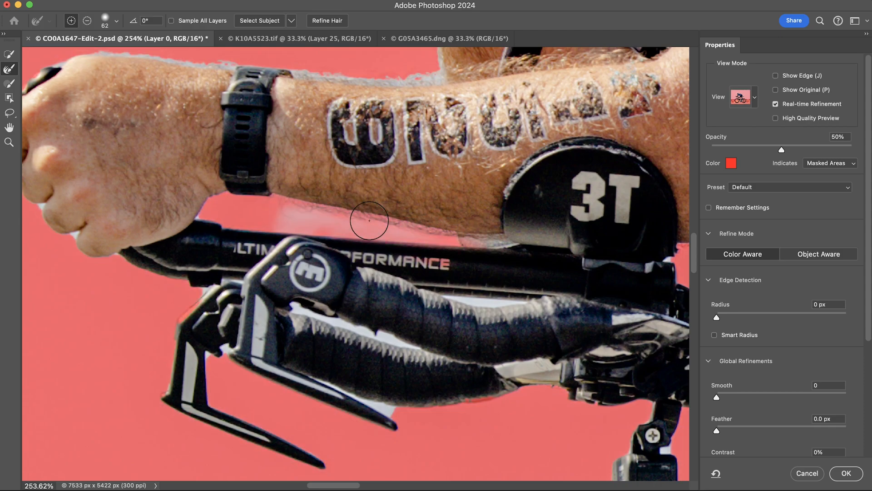
{"action": "mouse_move", "coordinate": [449, 243]}
{"action": "left_mouse_down"}
{"action": "mouse_move", "coordinate": [288, 222]}
{"action": "mouse_move", "coordinate": [358, 229]}
{"action": "left_mouse_up"}
{"action": "key", "text": "super+z"}
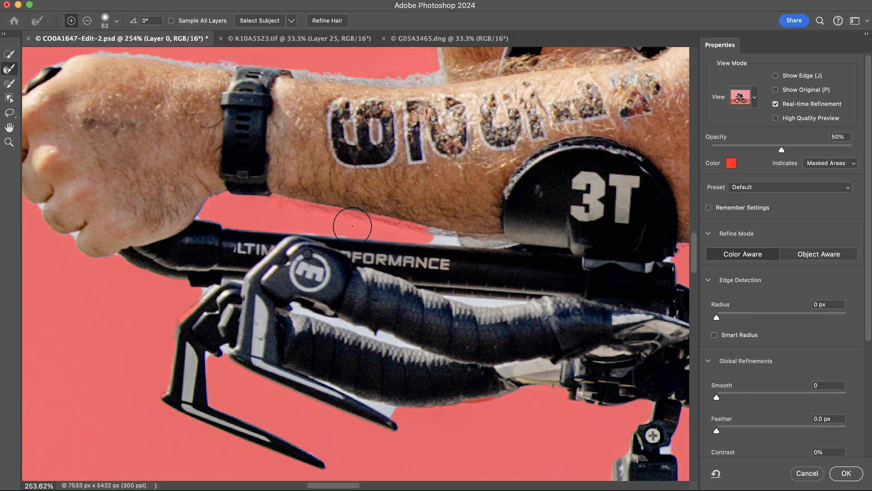
{"action": "key", "text": "super+space"}
{"action": "left_click_drag", "start_coordinate": [395, 212], "coordinate": [293, 211]}
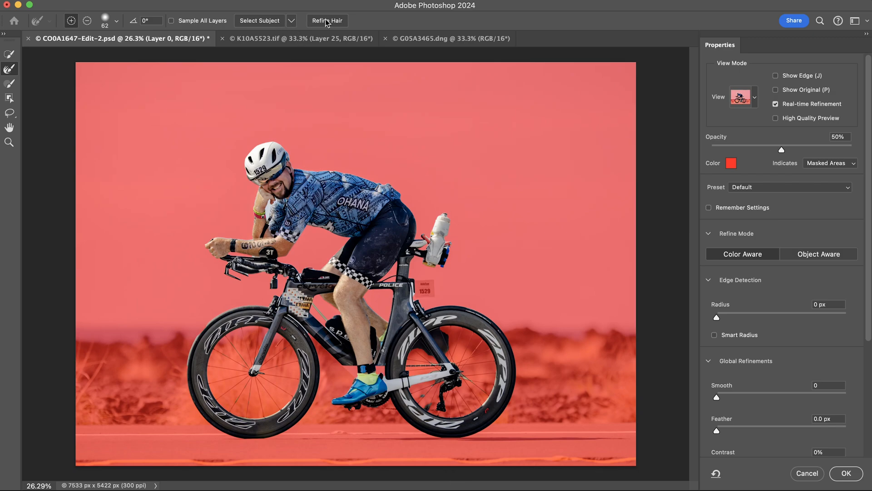
{"action": "left_click", "coordinate": [846, 474]}
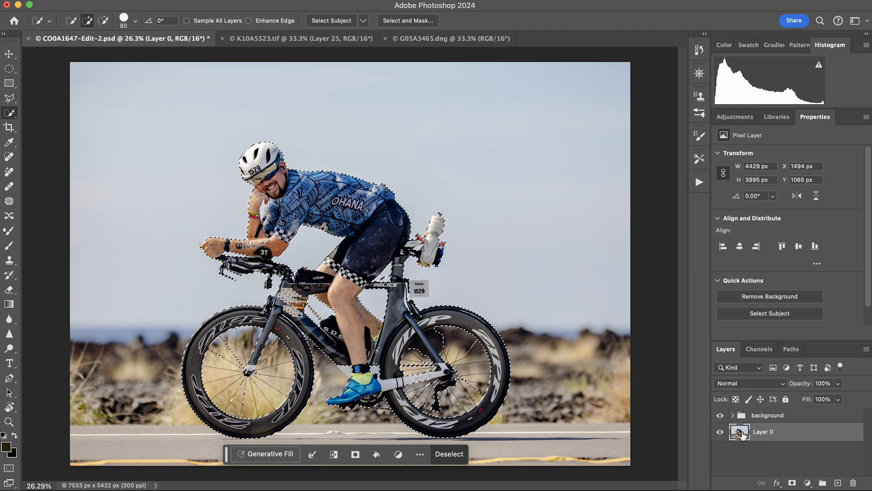
Copy the selected rider and bike from Layer 0 and paste them into a new layer above the background group.
{"action": "key", "text": "super+c"}
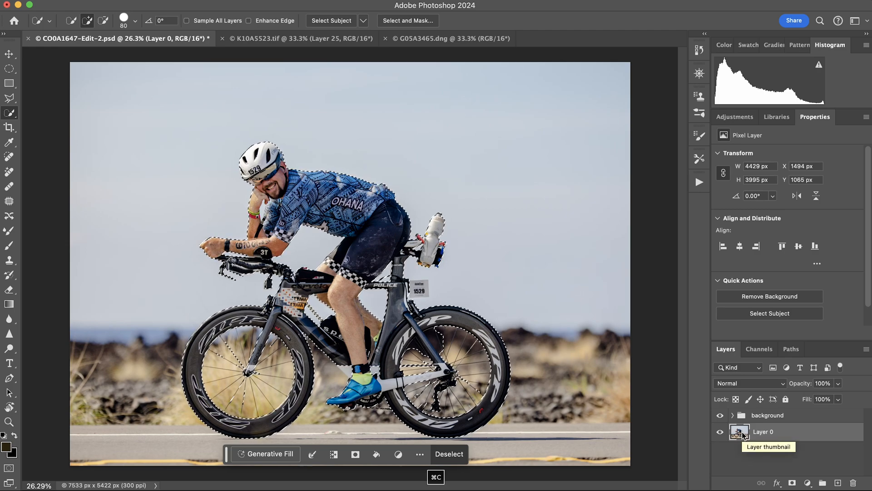
{"action": "left_click", "coordinate": [810, 416]}
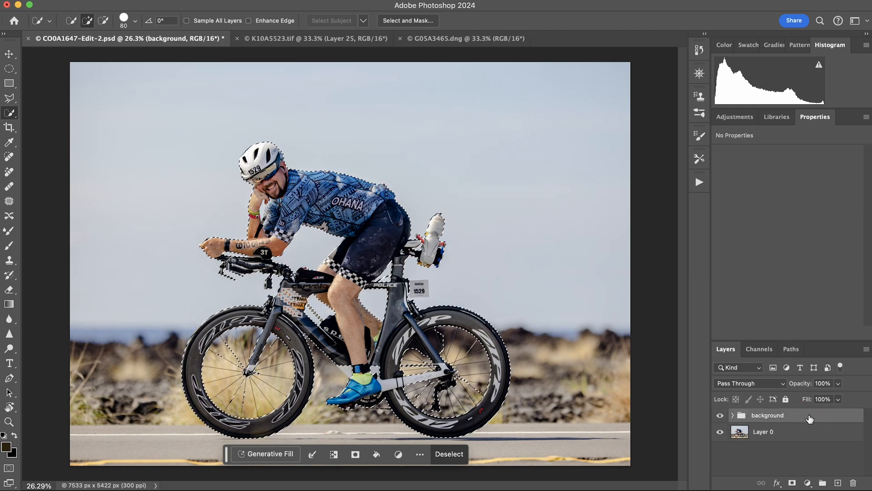
{"action": "left_click", "coordinate": [835, 481]}
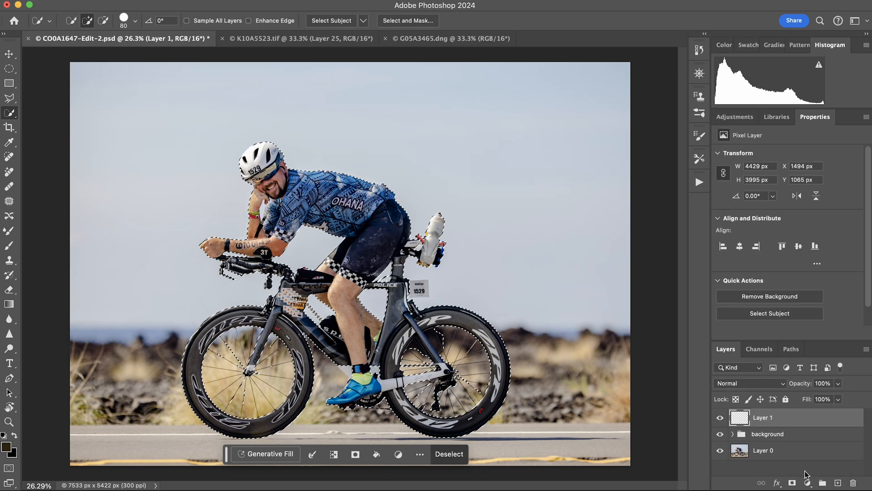
{"action": "key", "text": "super+v"}
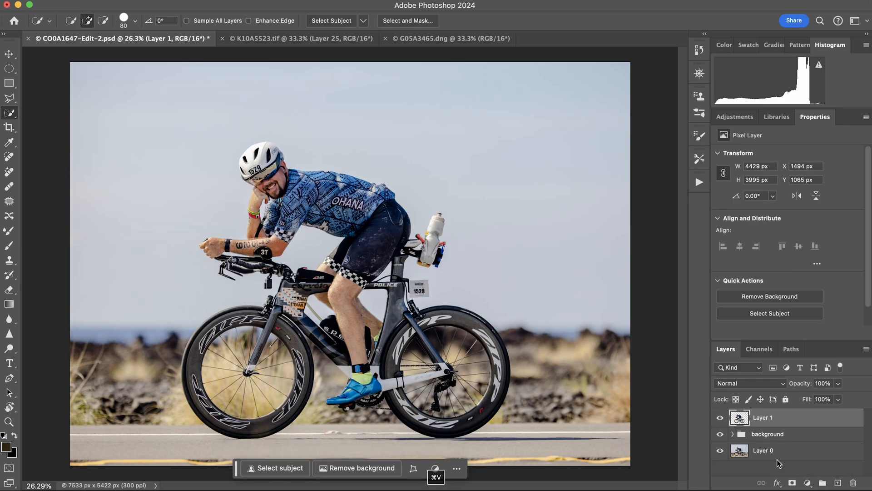
Expand the background group and show its Generative Fill and background layers.
{"action": "key", "text": "super+space"}
{"action": "mouse_move", "coordinate": [263, 218]}
{"action": "left_mouse_down"}
{"action": "mouse_move", "coordinate": [317, 208]}
{"action": "mouse_move", "coordinate": [269, 213]}
{"action": "left_mouse_up"}
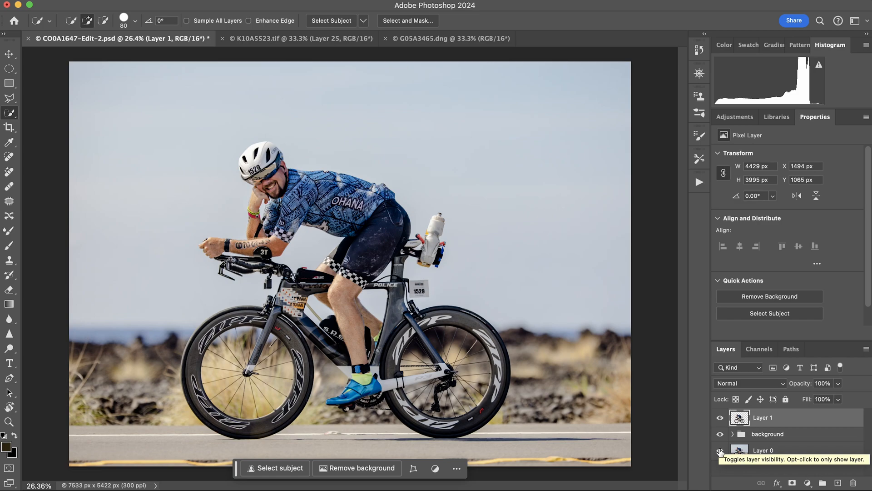
{"action": "left_click", "coordinate": [720, 434]}
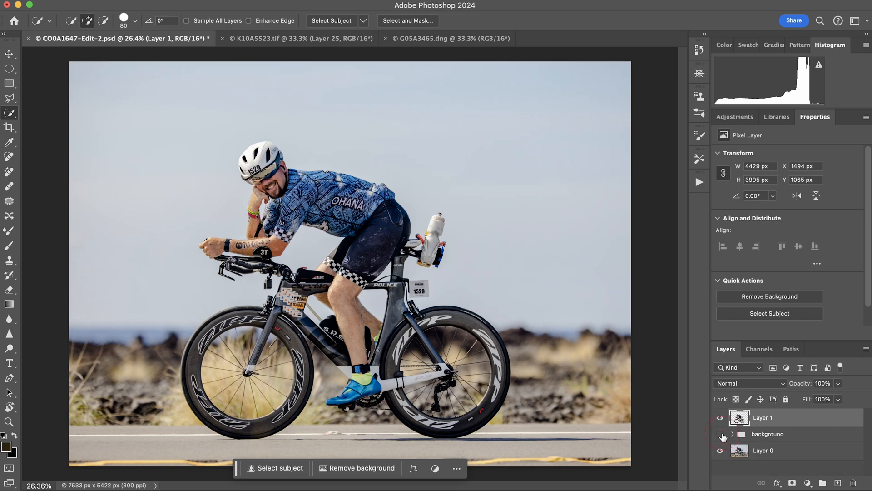
{"action": "left_click", "coordinate": [732, 433]}
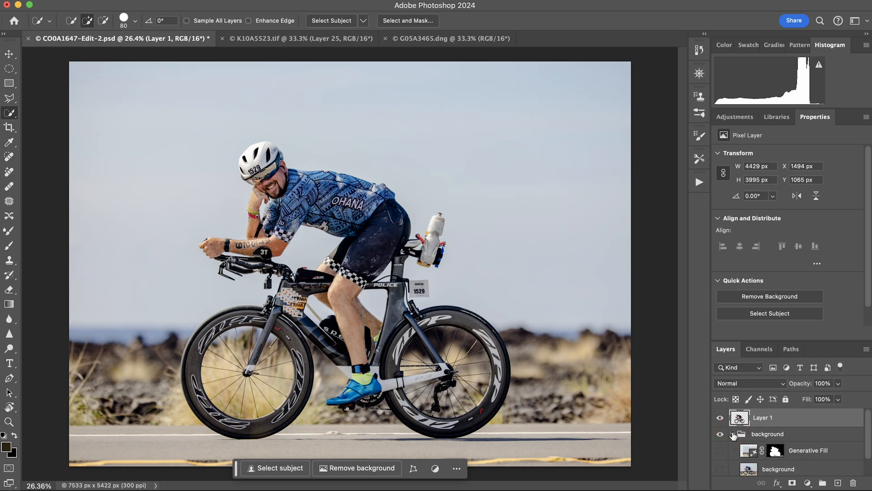
{"action": "left_click", "coordinate": [722, 469]}
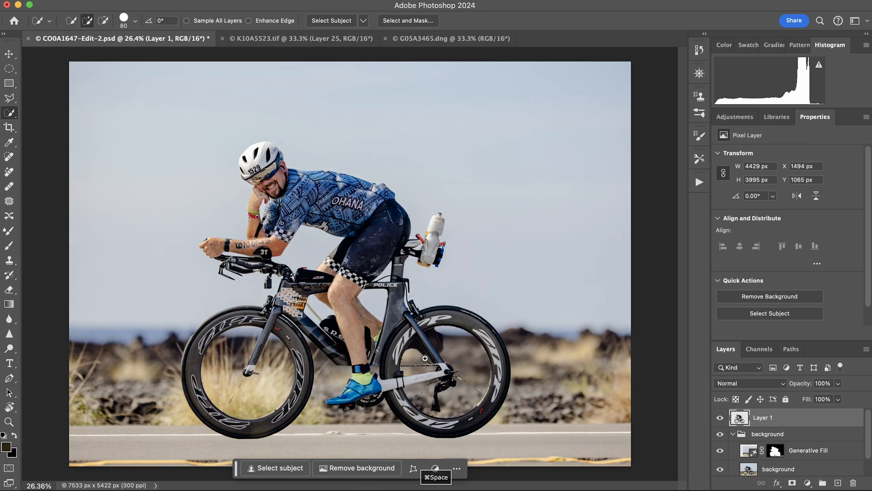
Examine the cutout around the lower frame, shoe, cranks and front wheel for missing bike parts.
{"action": "key", "text": "super+space"}
{"action": "mouse_move", "coordinate": [410, 357]}
{"action": "left_mouse_down"}
{"action": "mouse_move", "coordinate": [469, 353]}
{"action": "mouse_move", "coordinate": [454, 351]}
{"action": "mouse_move", "coordinate": [480, 316]}
{"action": "mouse_move", "coordinate": [487, 332]}
{"action": "mouse_move", "coordinate": [456, 340]}
{"action": "mouse_move", "coordinate": [495, 335]}
{"action": "mouse_move", "coordinate": [411, 341]}
{"action": "left_mouse_up"}
{"action": "left_click_drag", "start_coordinate": [350, 384], "coordinate": [366, 384]}
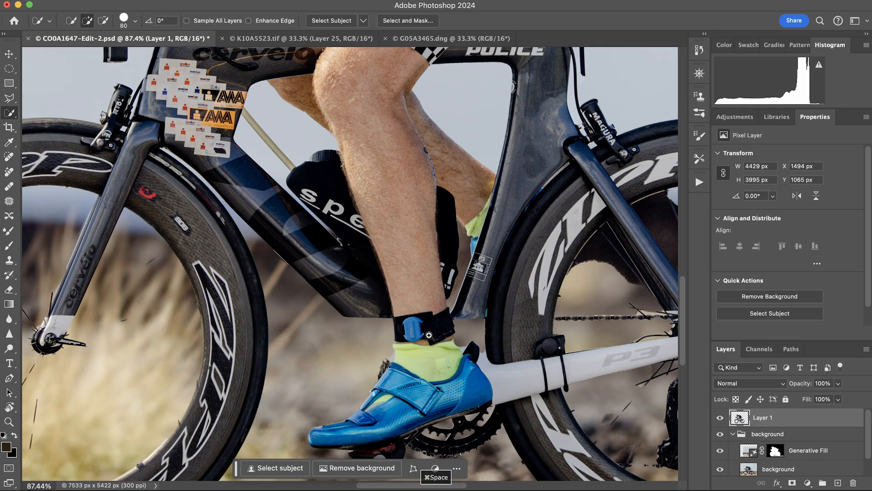
{"action": "left_click_drag", "start_coordinate": [411, 332], "coordinate": [376, 333]}
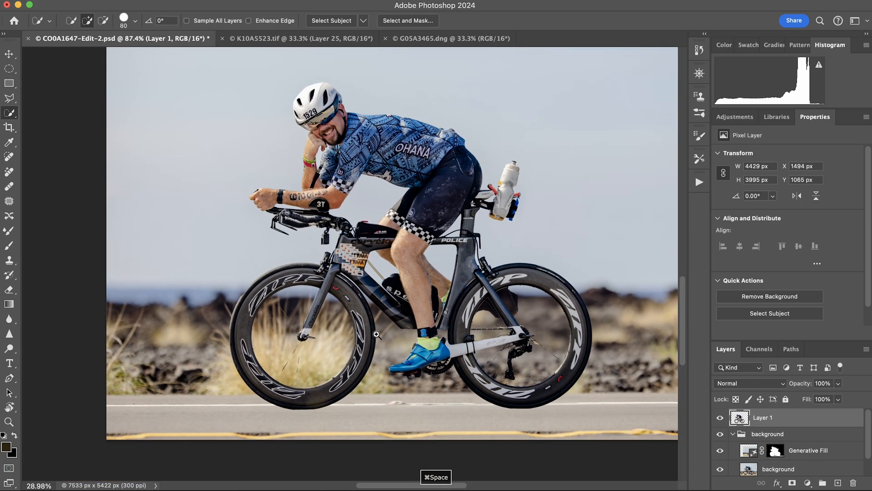
{"action": "left_click_drag", "start_coordinate": [296, 346], "coordinate": [357, 338]}
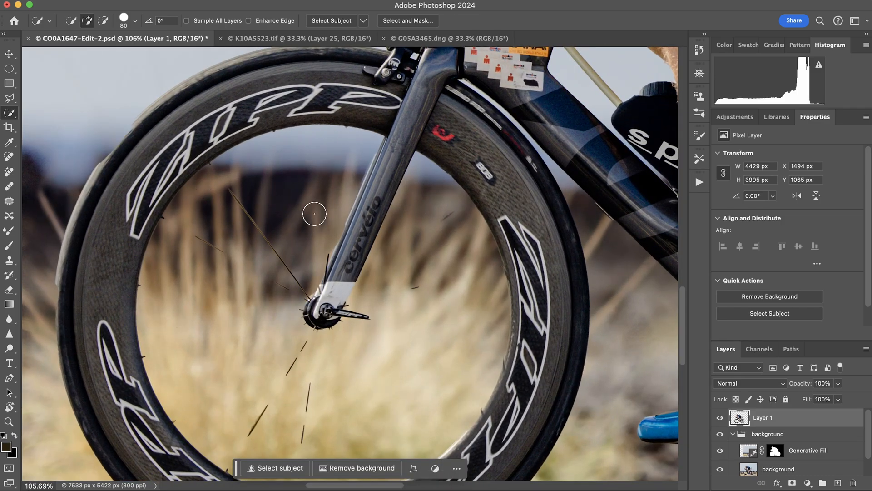
{"action": "left_click_drag", "start_coordinate": [352, 221], "coordinate": [334, 222]}
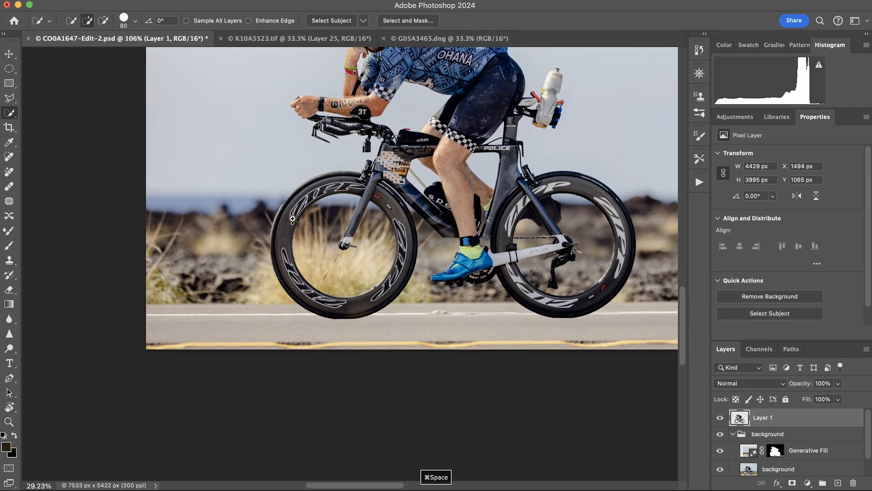
{"action": "left_click_drag", "start_coordinate": [372, 180], "coordinate": [330, 176]}
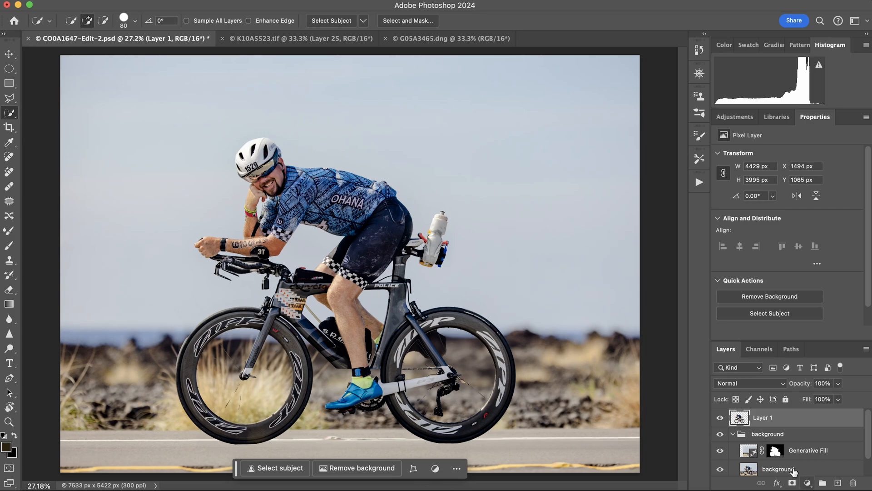
On Layer 0, outline the missing bottom bracket, lower frame and pedal area around the shoe with the Polygonal Lasso.
{"action": "left_click_drag", "start_coordinate": [354, 397], "coordinate": [393, 392]}
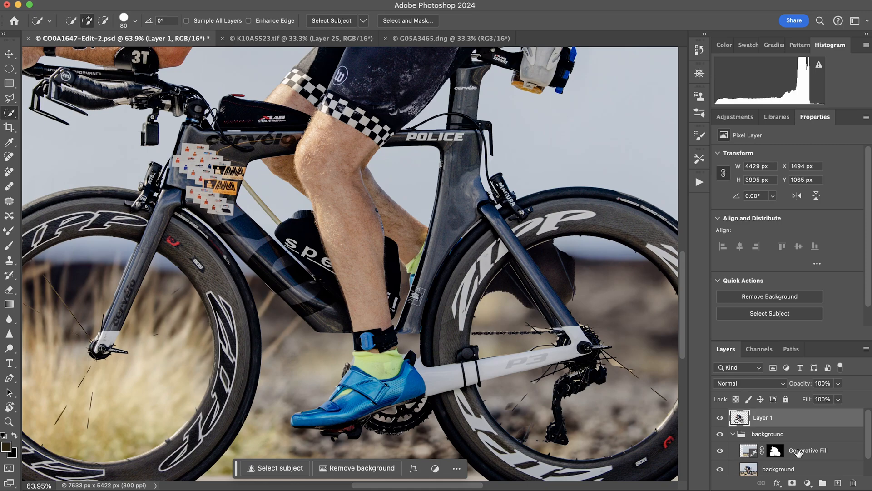
{"action": "scroll", "coordinate": [798, 452], "scroll_direction": "down", "scroll_amount": 1}
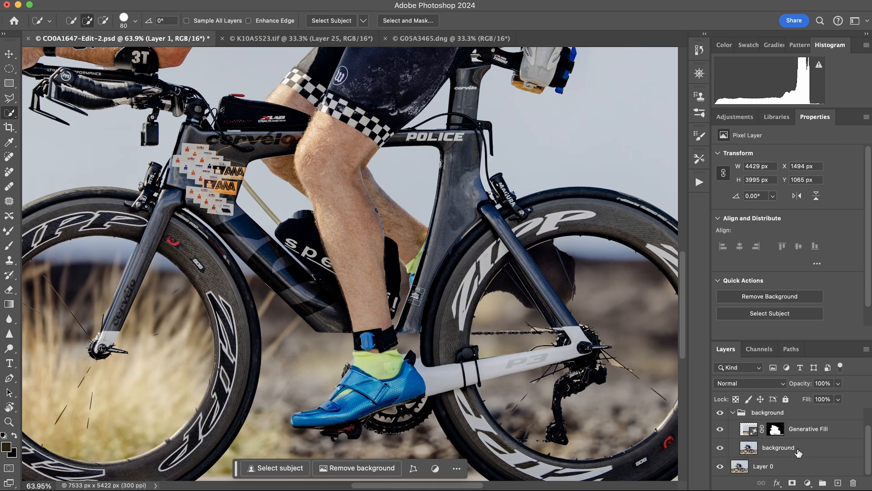
{"action": "left_click", "coordinate": [740, 468]}
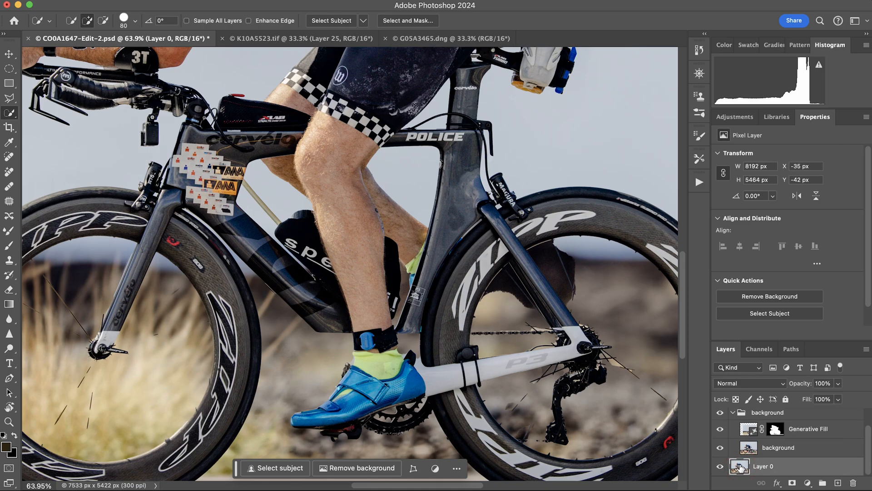
{"action": "left_click", "coordinate": [9, 98]}
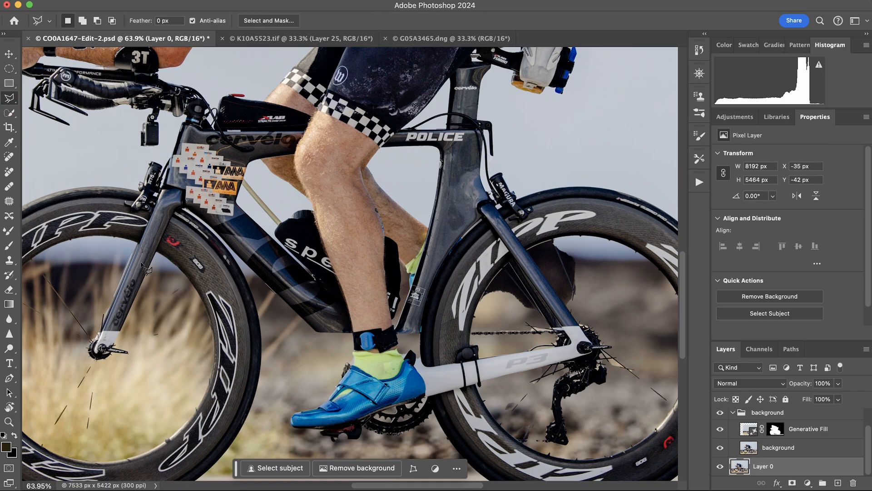
{"action": "left_click", "coordinate": [416, 322]}
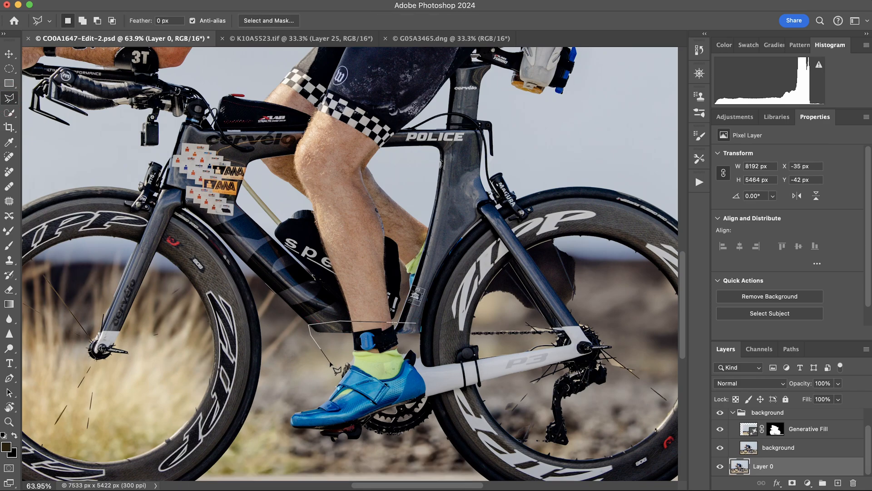
{"action": "left_click", "coordinate": [335, 362]}
{"action": "left_click", "coordinate": [339, 367]}
{"action": "left_click", "coordinate": [360, 418]}
{"action": "left_click", "coordinate": [427, 394]}
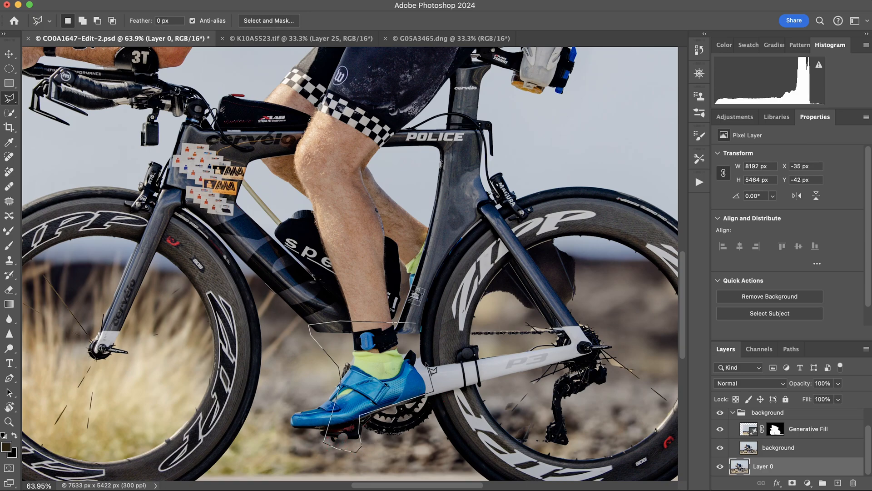
{"action": "left_click", "coordinate": [419, 323]}
{"action": "left_click", "coordinate": [423, 330]}
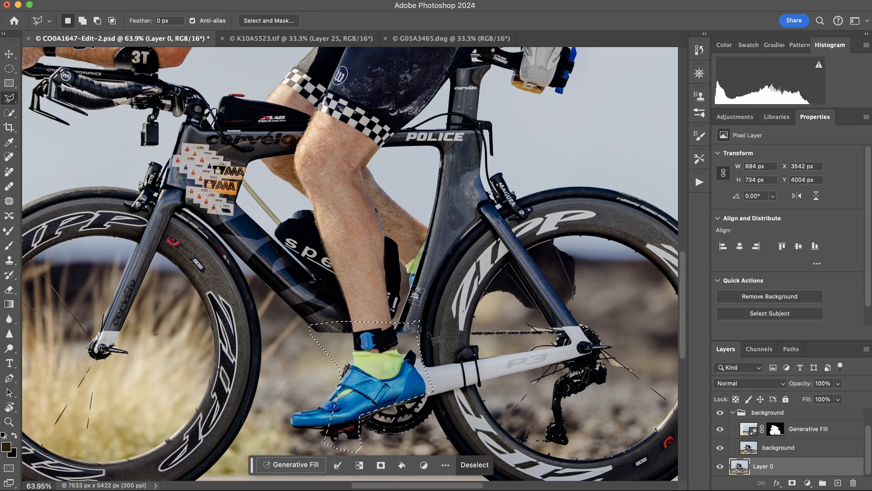
Add the narrow strip between the lower frame and the rear wheel to the lasso selection.
{"action": "left_click", "coordinate": [412, 328], "text": "shift"}
{"action": "left_click", "coordinate": [423, 329], "text": "shift"}
{"action": "left_click", "coordinate": [424, 353], "text": "shift"}
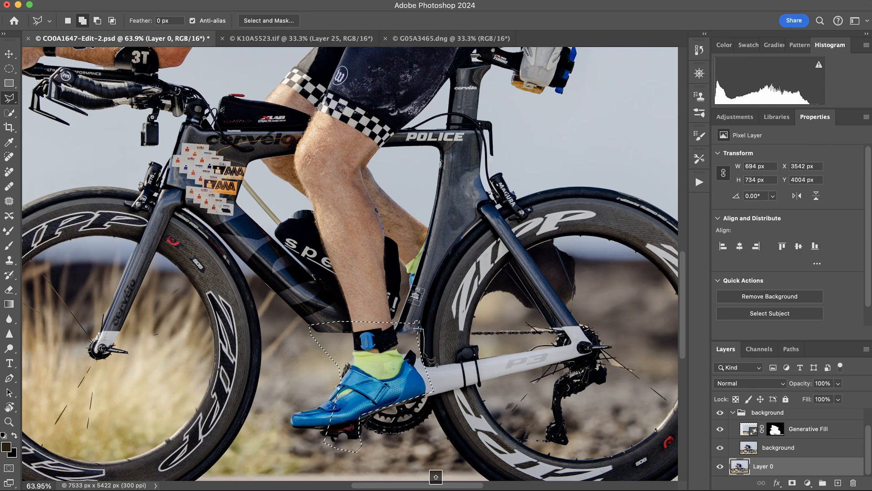
{"action": "left_click", "coordinate": [411, 356], "text": "shift"}
{"action": "left_click", "coordinate": [413, 328]}
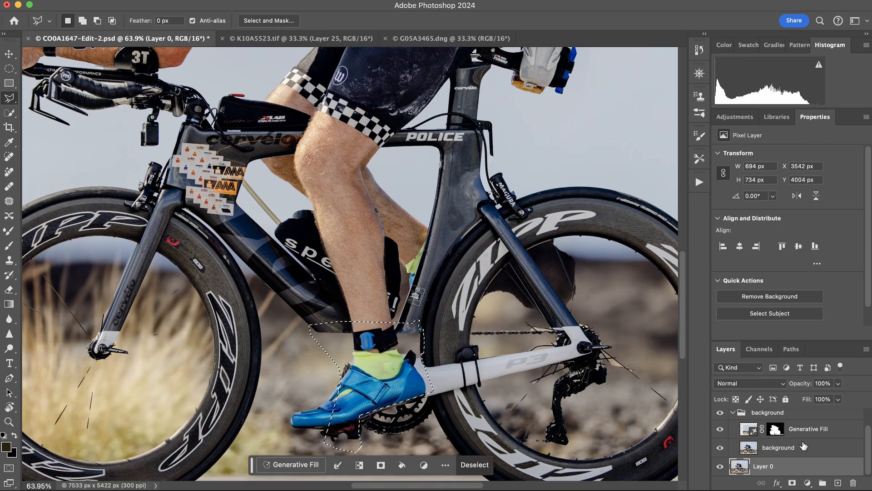
Copy the selected frame and pedal area from Layer 0, paste it onto a new layer above Layer 1 and clear the selection.
{"action": "key", "text": "super+j"}
{"action": "left_click", "coordinate": [793, 418]}
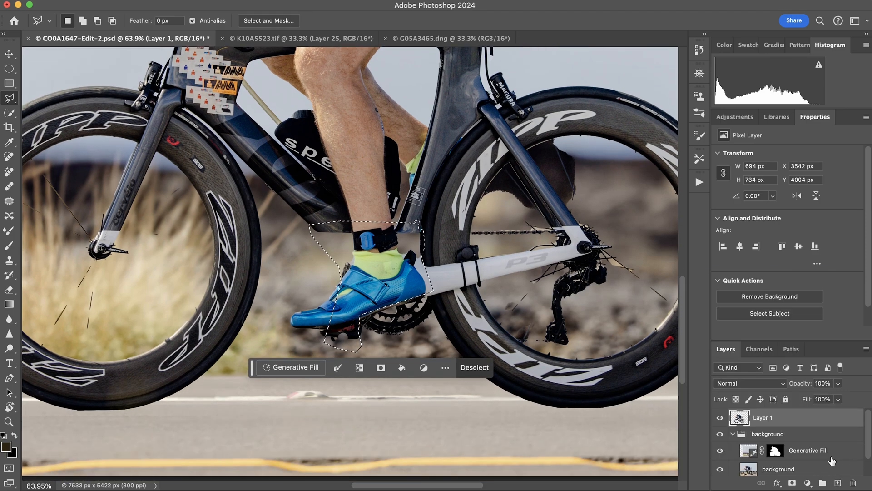
{"action": "scroll", "coordinate": [797, 463], "scroll_direction": "down", "scroll_amount": 1}
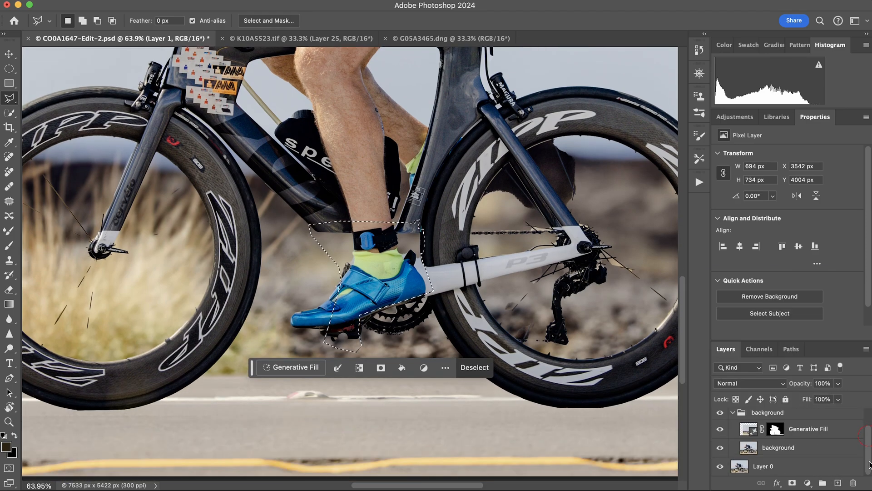
{"action": "left_click", "coordinate": [736, 466]}
{"action": "key", "text": "super+c"}
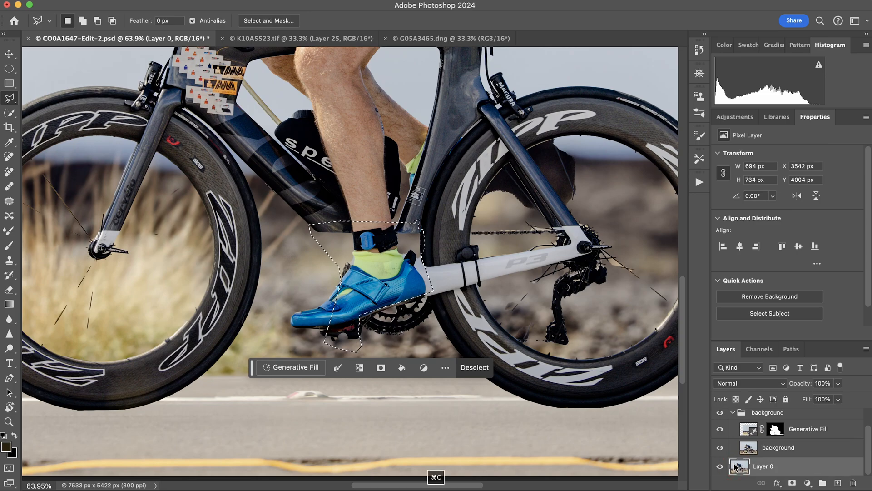
{"action": "key", "text": "super+v"}
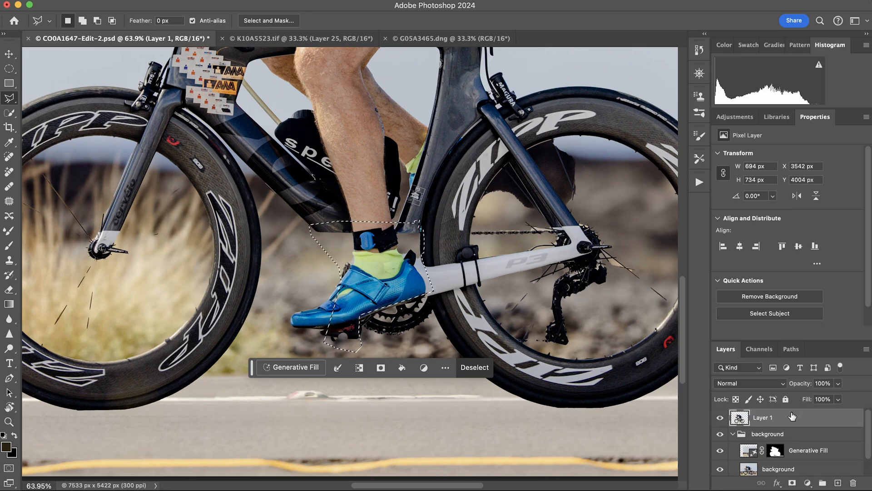
{"action": "left_click", "coordinate": [838, 482]}
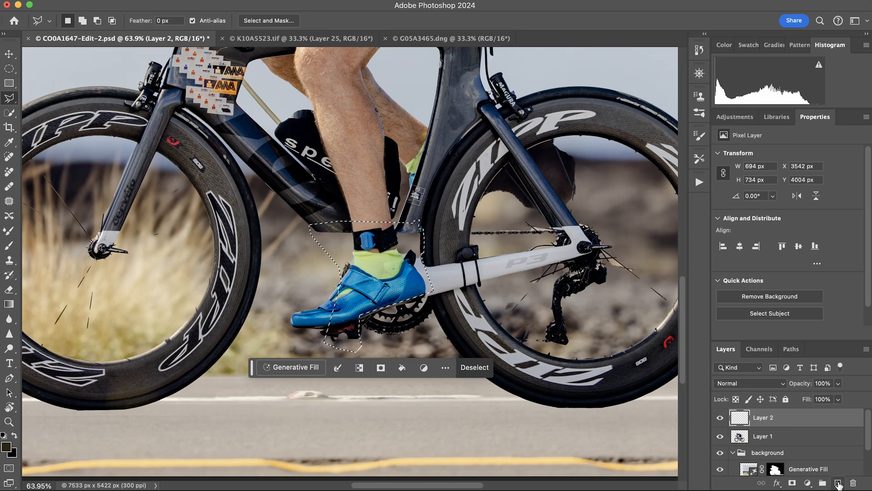
{"action": "key", "text": "super+d"}
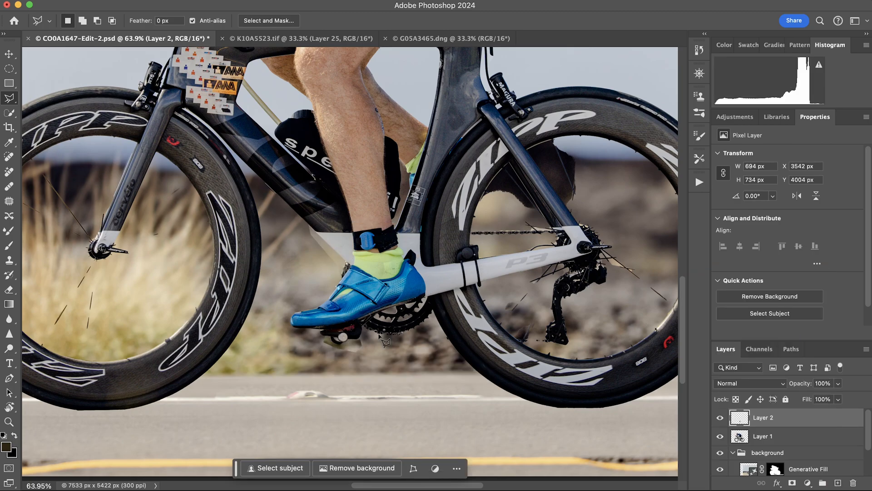
Examine the cutout edges around the hand, forearm, handlebars, helmet, jersey and shorts.
{"action": "left_click_drag", "start_coordinate": [341, 346], "coordinate": [312, 343]}
{"action": "left_click_drag", "start_coordinate": [231, 240], "coordinate": [307, 241]}
{"action": "scroll", "coordinate": [95, 277], "scroll_direction": "left", "scroll_amount": 5}
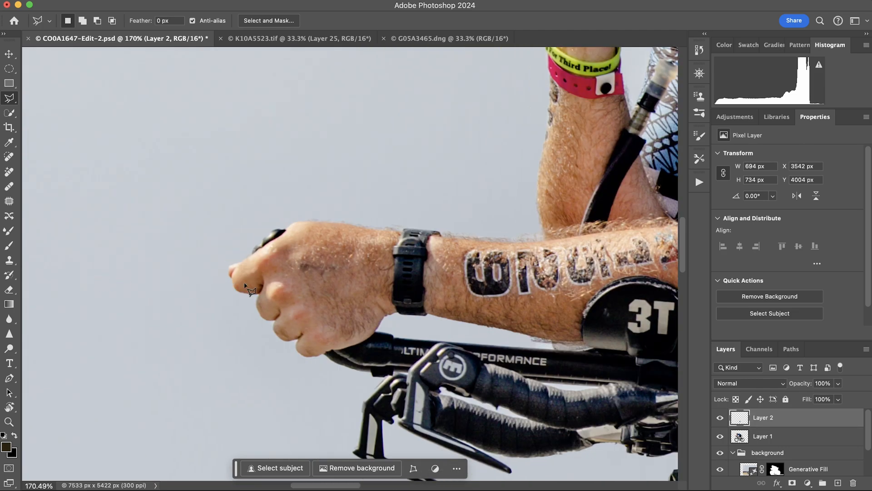
{"action": "scroll", "coordinate": [269, 286], "scroll_direction": "right", "scroll_amount": 3}
{"action": "scroll", "coordinate": [270, 287], "scroll_direction": "right", "scroll_amount": 4}
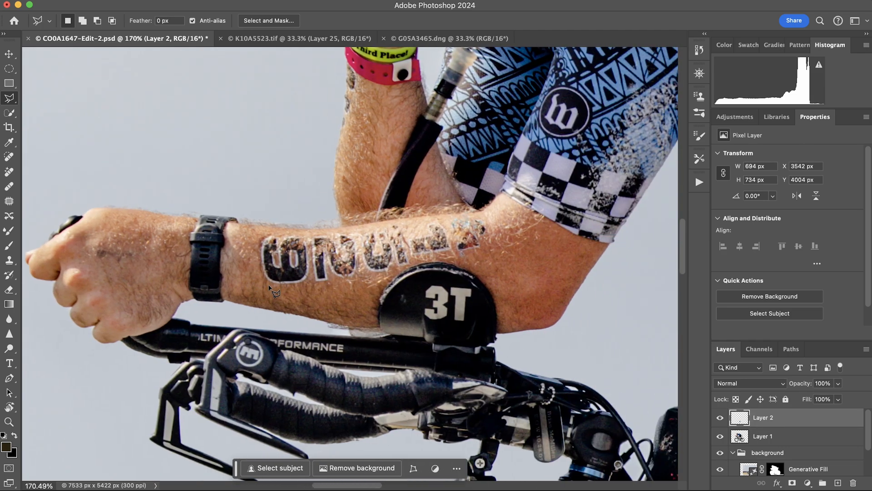
{"action": "scroll", "coordinate": [274, 291], "scroll_direction": "right", "scroll_amount": 3}
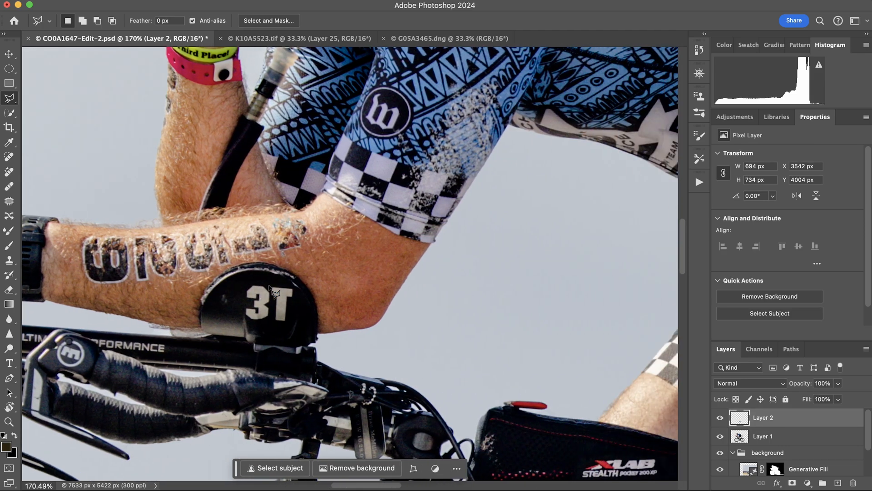
{"action": "scroll", "coordinate": [270, 287], "scroll_direction": "up", "scroll_amount": 10}
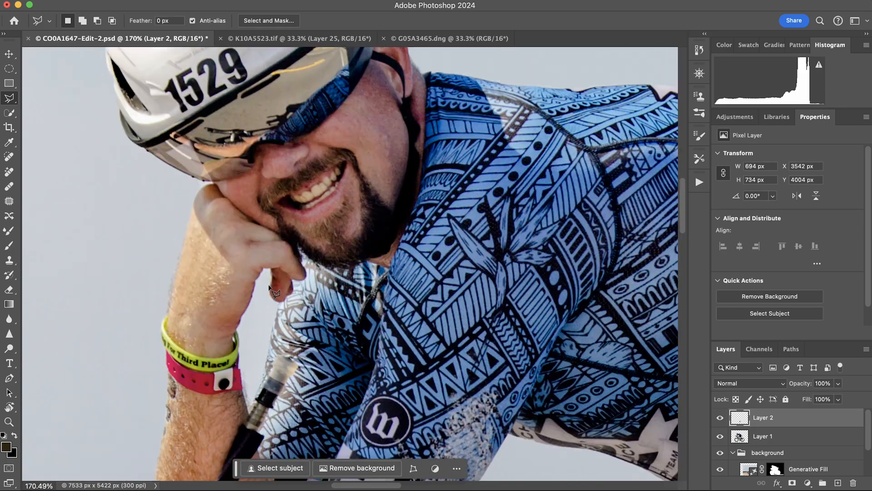
{"action": "scroll", "coordinate": [272, 290], "scroll_direction": "up", "scroll_amount": 6}
{"action": "scroll", "coordinate": [349, 303], "scroll_direction": "down", "scroll_amount": 15}
{"action": "scroll", "coordinate": [350, 302], "scroll_direction": "right", "scroll_amount": 10}
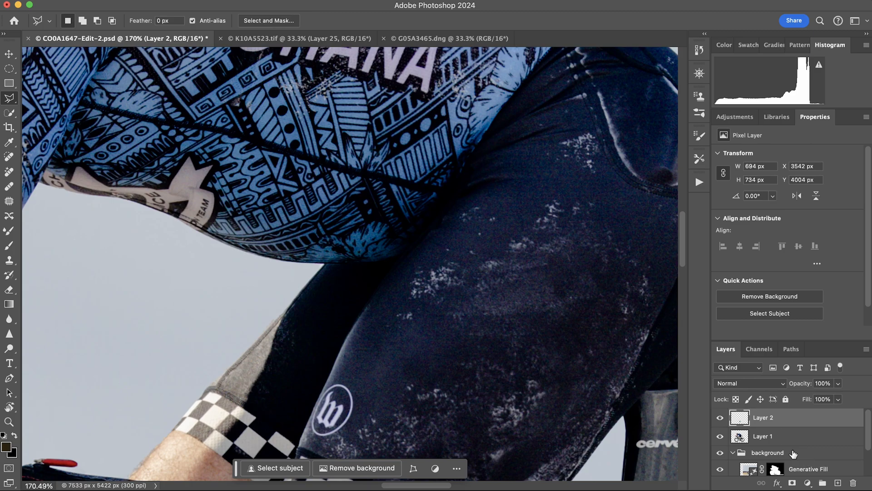
Add a bright red Solid Color fill layer at the top of the background group.
{"action": "left_click", "coordinate": [793, 453]}
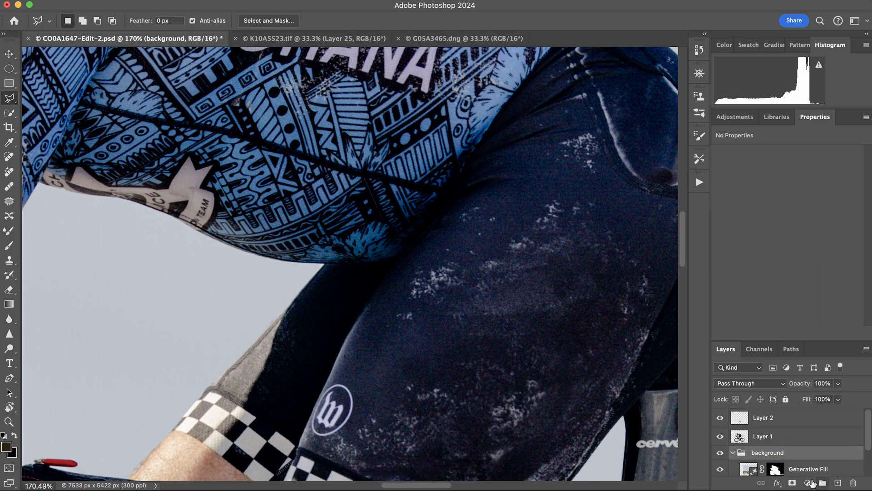
{"action": "left_click", "coordinate": [808, 482]}
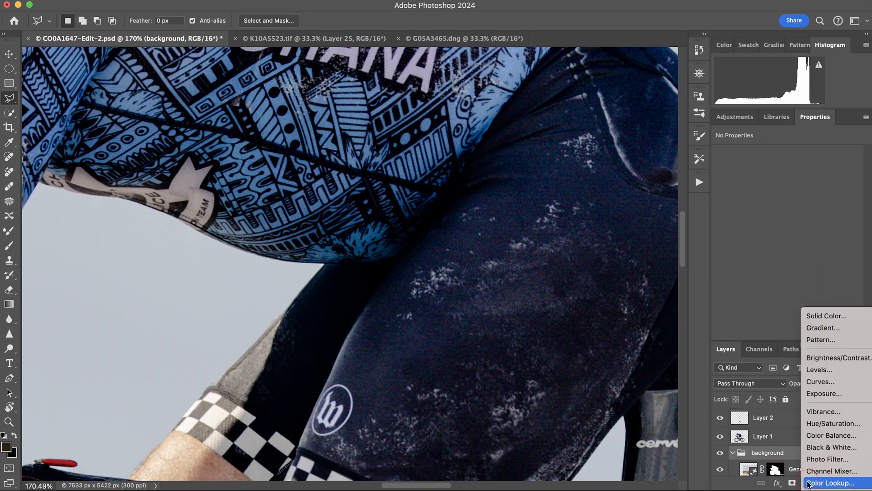
{"action": "left_click", "coordinate": [822, 315]}
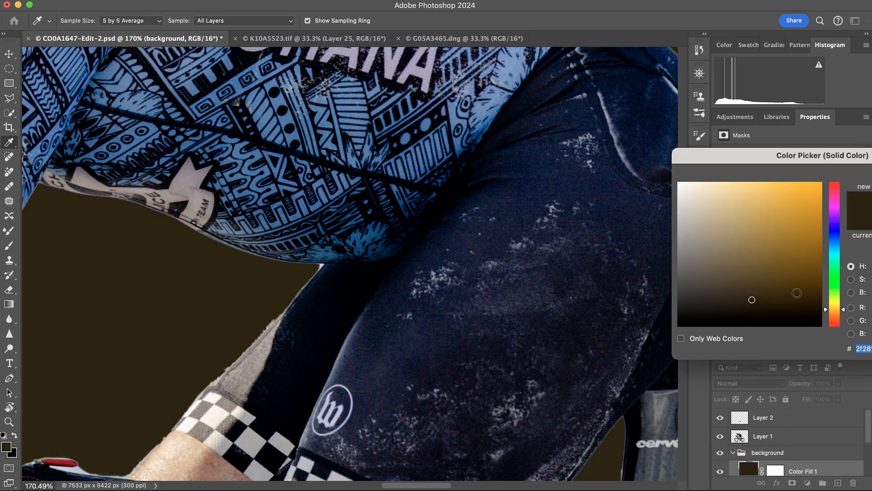
{"action": "left_click_drag", "start_coordinate": [842, 312], "coordinate": [845, 175]}
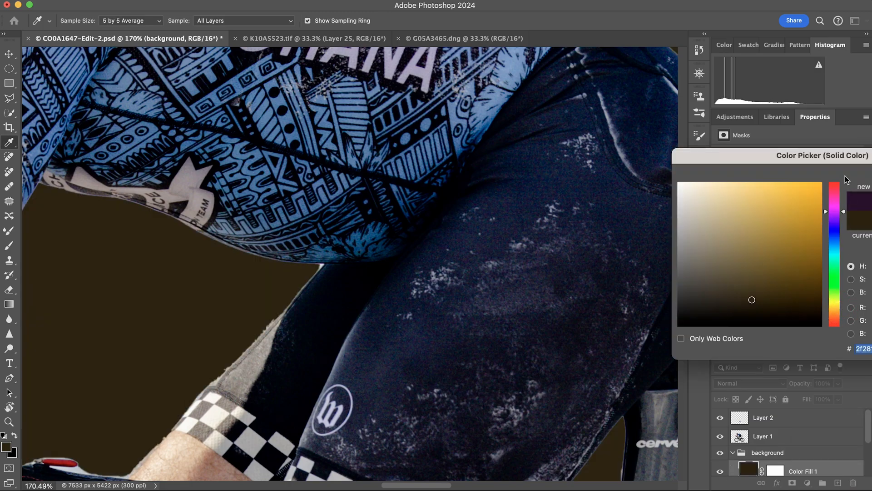
{"action": "left_click", "coordinate": [821, 183]}
{"action": "key", "text": "Return"}
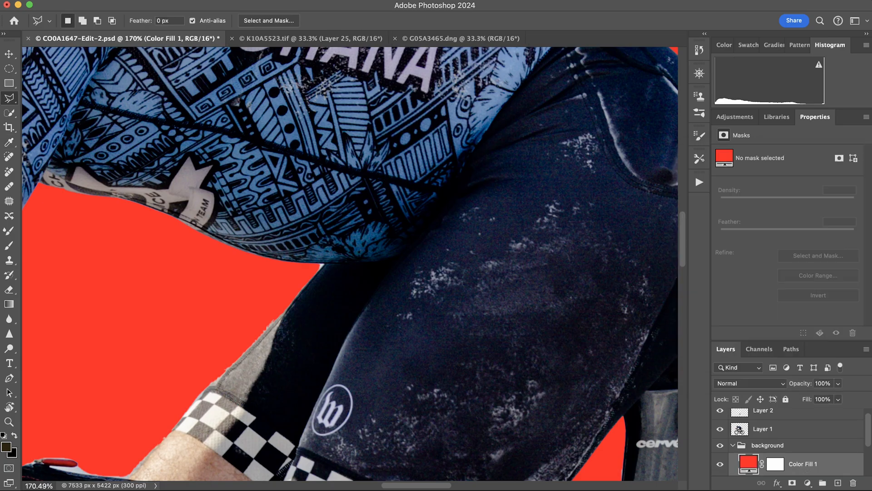
Examine the whole rider and bike cutout against the red fill, including the saddle, rear bottle and wheels.
{"action": "key", "text": "super+space"}
{"action": "left_click_drag", "start_coordinate": [464, 245], "coordinate": [382, 249]}
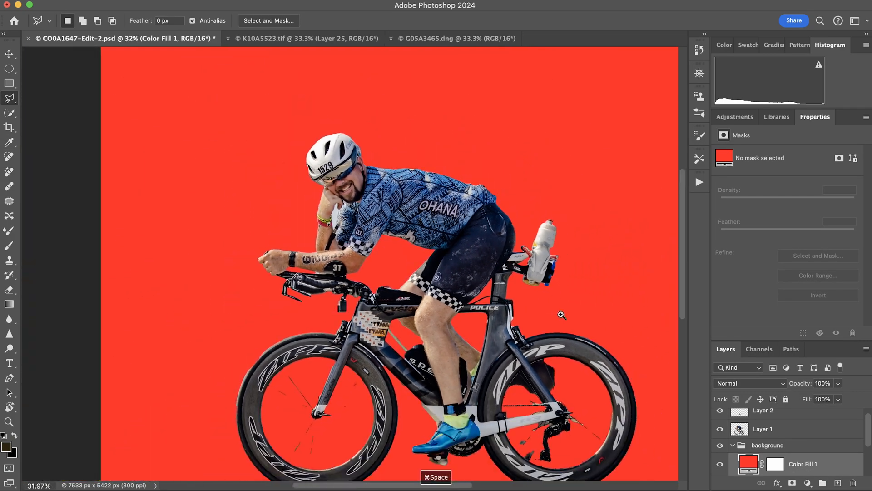
{"action": "left_click_drag", "start_coordinate": [364, 311], "coordinate": [412, 301]}
{"action": "left_click_drag", "start_coordinate": [167, 226], "coordinate": [144, 224]}
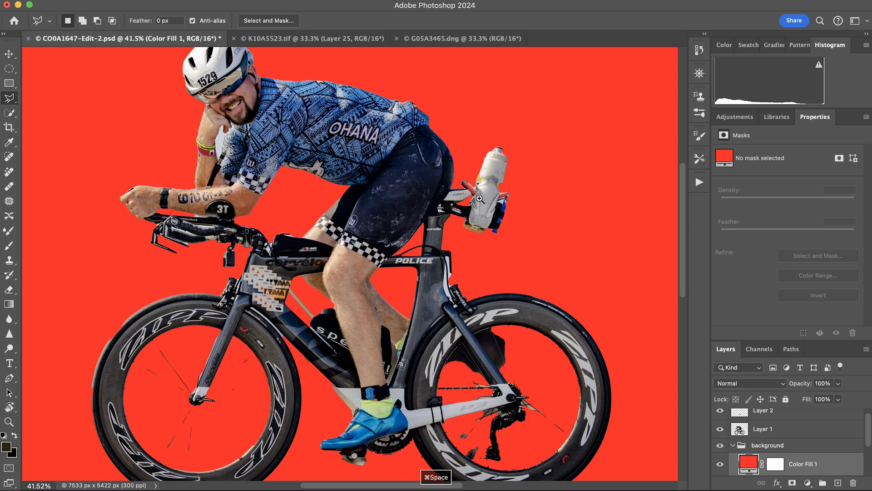
{"action": "left_click_drag", "start_coordinate": [480, 198], "coordinate": [545, 179]}
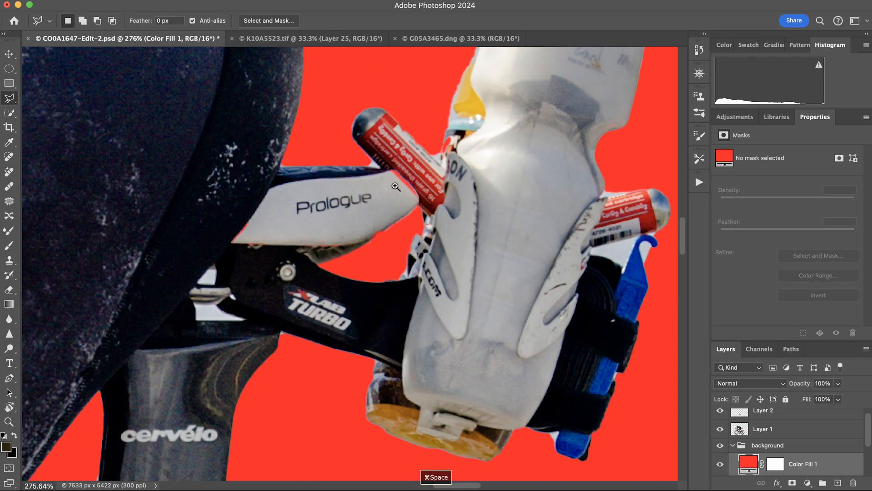
{"action": "left_click_drag", "start_coordinate": [447, 191], "coordinate": [418, 191]}
{"action": "left_click_drag", "start_coordinate": [325, 219], "coordinate": [290, 213]}
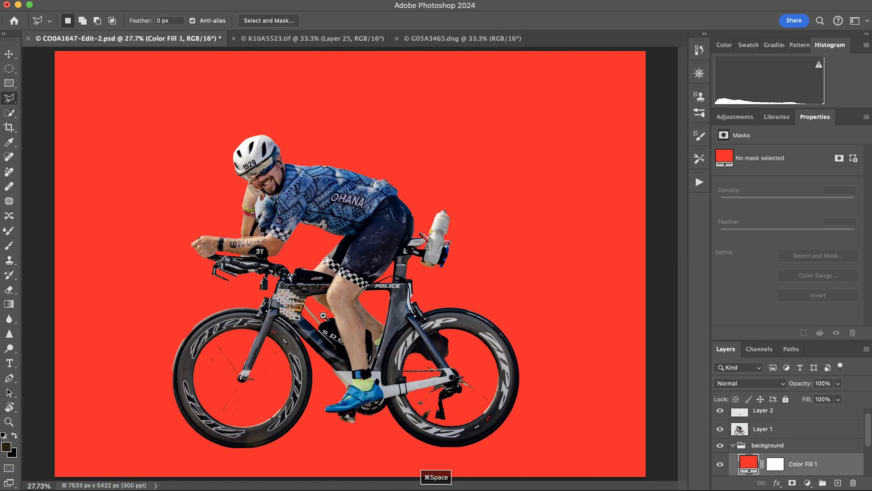
{"action": "mouse_move", "coordinate": [349, 390]}
{"action": "left_mouse_down"}
{"action": "mouse_move", "coordinate": [411, 385]}
{"action": "mouse_move", "coordinate": [349, 384]}
{"action": "left_mouse_up"}
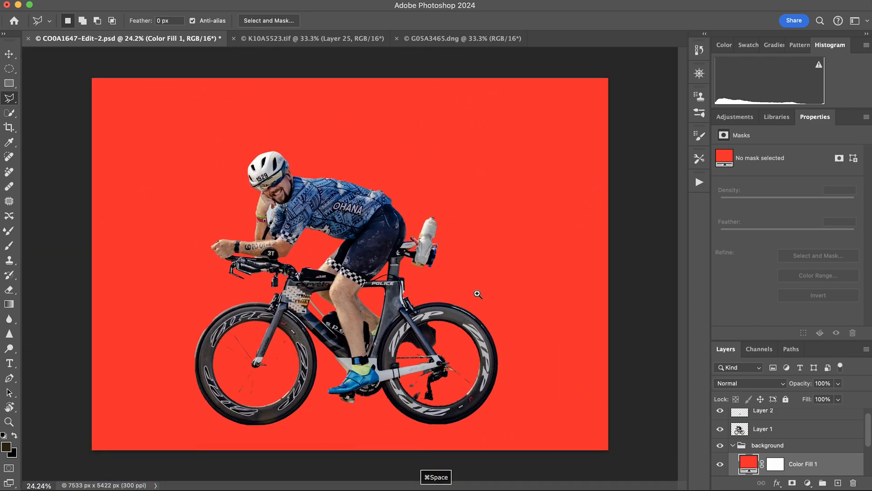
Hide the red Color Fill 1 layer and select Layer 0 for copying from the original photo.
{"action": "left_click", "coordinate": [720, 464]}
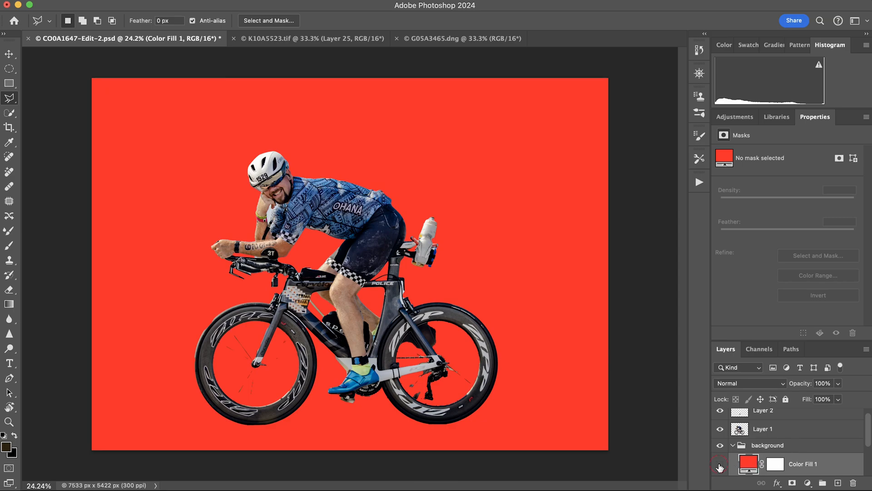
{"action": "left_click_drag", "start_coordinate": [831, 464], "coordinate": [868, 460]}
{"action": "left_click", "coordinate": [743, 473]}
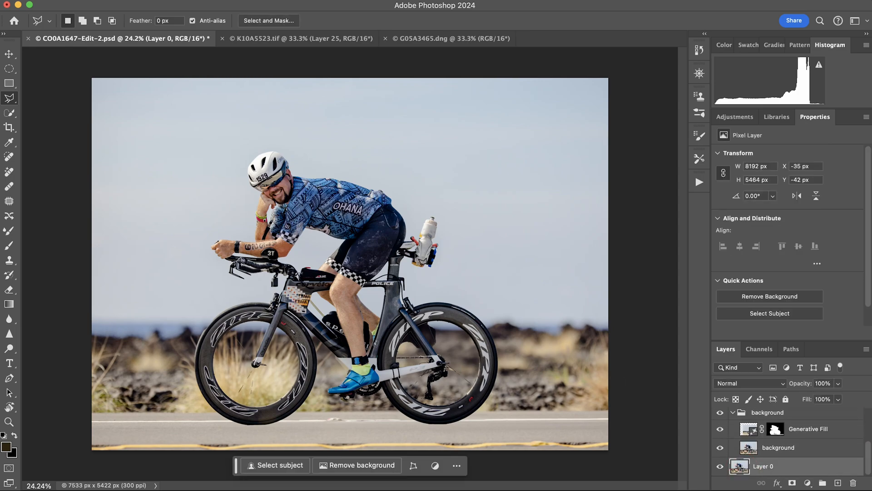
Outline the white saddle and the red cartridge beside the rear bottle with a polygonal lasso selection.
{"action": "key", "text": "super+space"}
{"action": "left_click_drag", "start_coordinate": [414, 245], "coordinate": [467, 240]}
{"action": "left_click", "coordinate": [425, 203]}
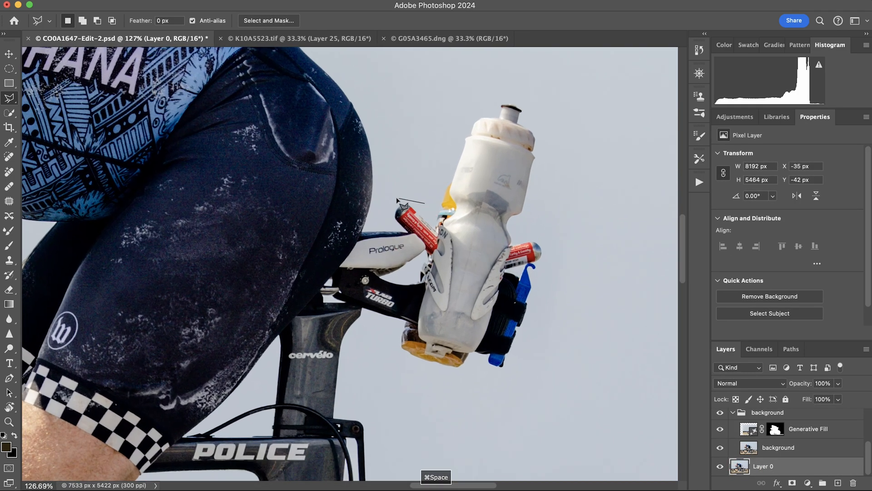
{"action": "left_click", "coordinate": [389, 201]}
{"action": "left_click", "coordinate": [349, 257]}
{"action": "left_click", "coordinate": [364, 268]}
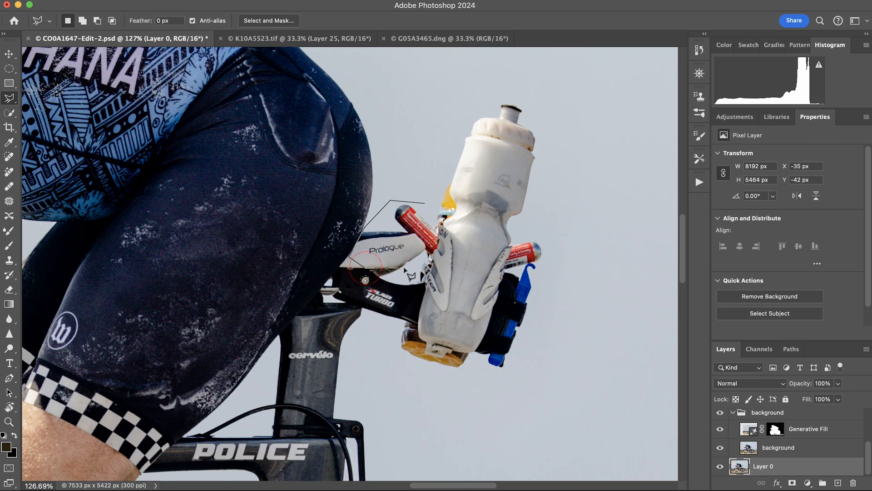
{"action": "left_click", "coordinate": [417, 265]}
{"action": "left_click", "coordinate": [436, 253]}
{"action": "left_click", "coordinate": [439, 229]}
{"action": "left_click", "coordinate": [426, 206]}
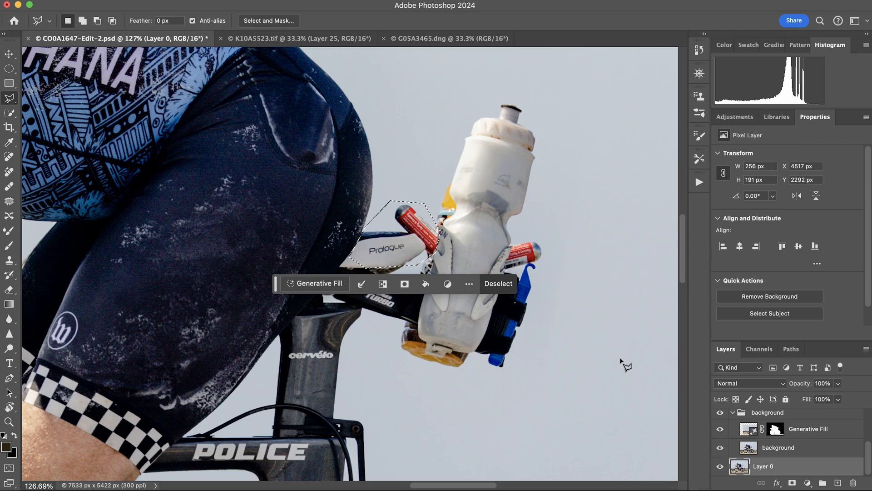
Copy the selected saddle and cartridge area from Layer 0 onto a new layer above Layer 2.
{"action": "key", "text": "super+c"}
{"action": "key", "text": "super+v"}
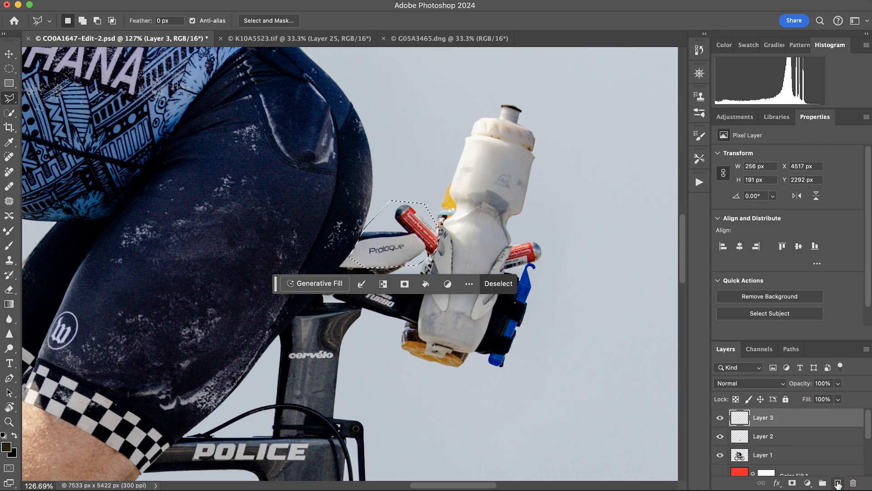
{"action": "key", "text": "super+v"}
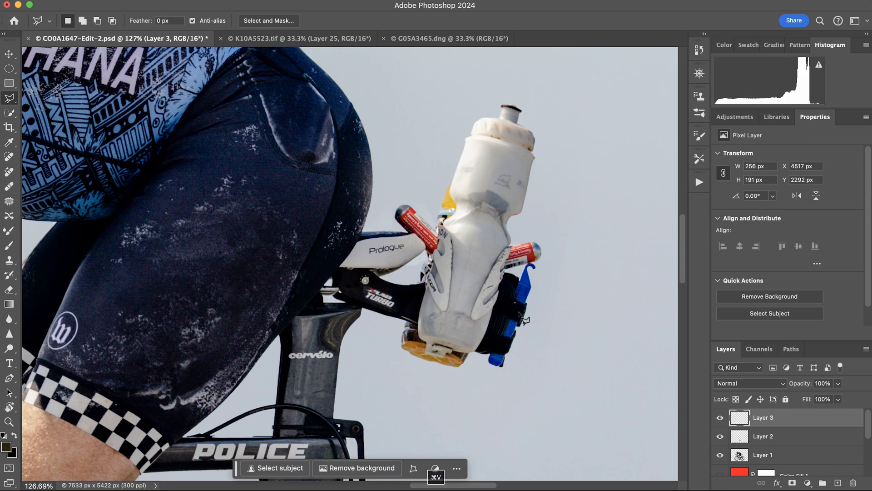
Check the pasted saddle patch against the red fill, hide the fill again and inspect the saddle area up close.
{"action": "left_click", "coordinate": [721, 475]}
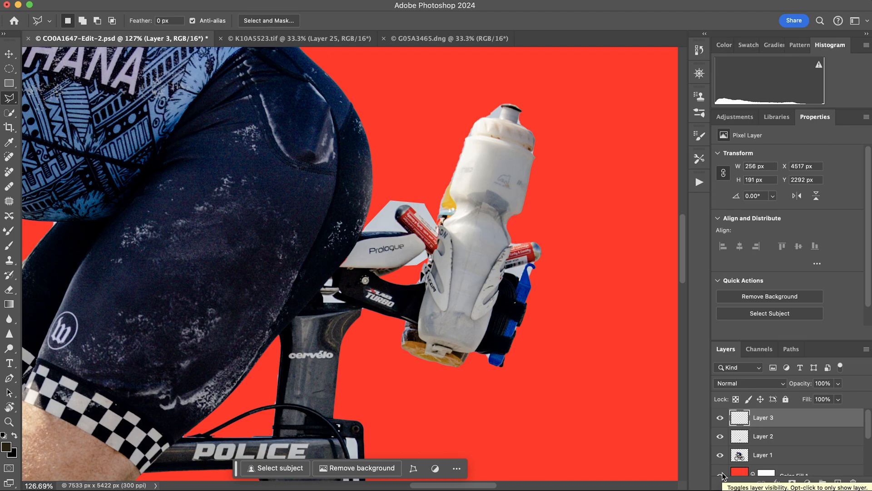
{"action": "left_click", "coordinate": [721, 475]}
{"action": "key", "text": "super+space"}
{"action": "mouse_move", "coordinate": [461, 307]}
{"action": "left_mouse_down"}
{"action": "mouse_move", "coordinate": [431, 306]}
{"action": "mouse_move", "coordinate": [467, 301]}
{"action": "left_mouse_up"}
{"action": "left_click_drag", "start_coordinate": [390, 264], "coordinate": [433, 271]}
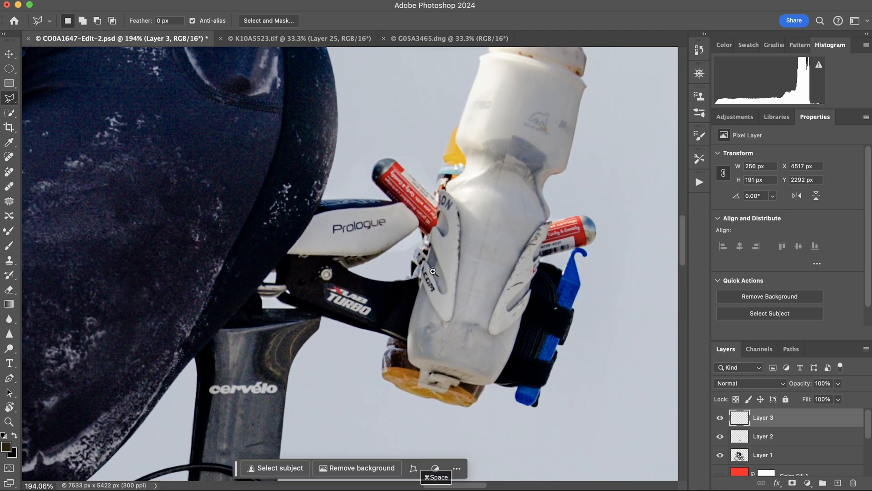
Merge Layer 3, Layer 2 and Layer 1 into a single rider and bike layer.
{"action": "left_click", "coordinate": [798, 454], "text": "shift"}
{"action": "right_click", "coordinate": [796, 454]}
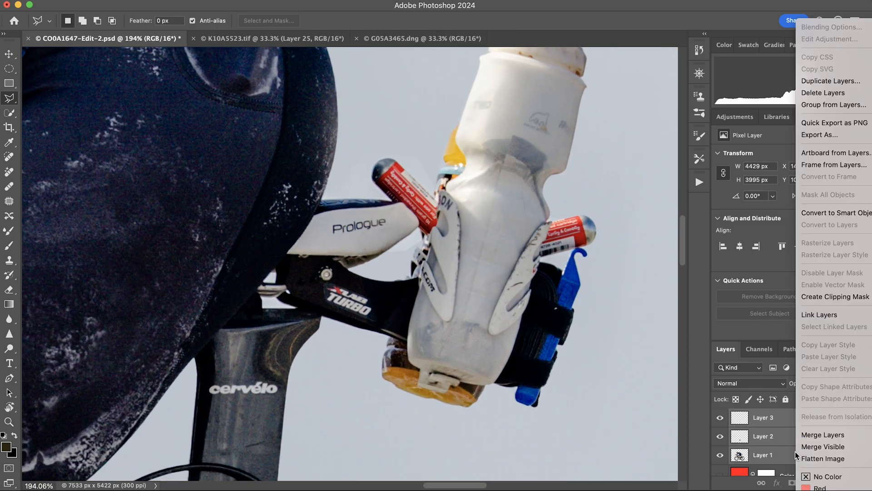
{"action": "left_click", "coordinate": [810, 434]}
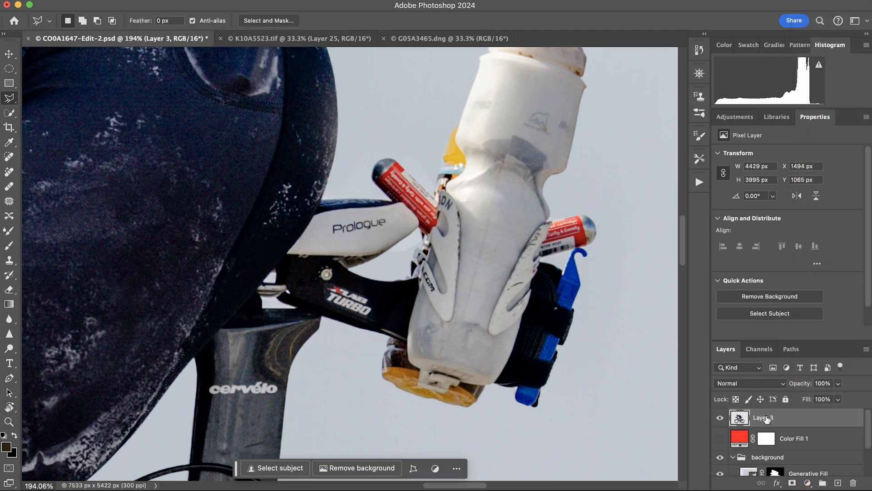
Put the merged rider and bike layer in a group named Triathlete.
{"action": "key", "text": "super+g"}
{"action": "double_click", "coordinate": [767, 415]}
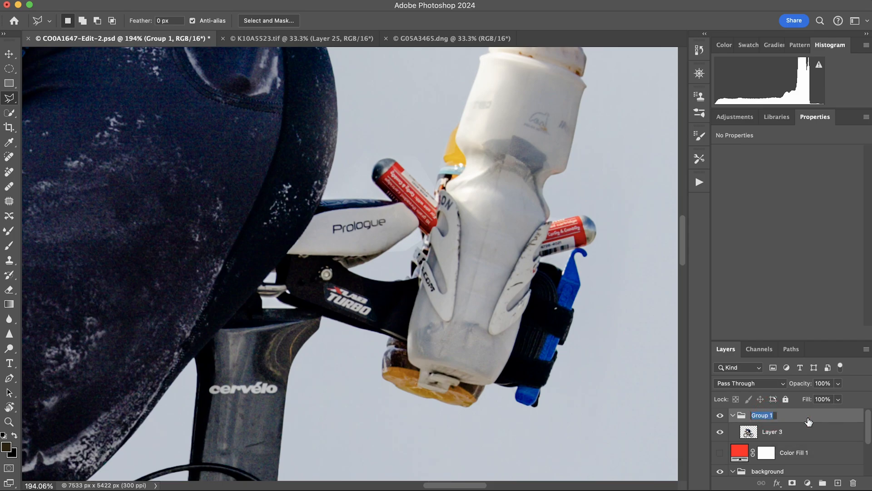
{"action": "type", "text": "Triathlete"}
{"action": "key", "text": "Return"}
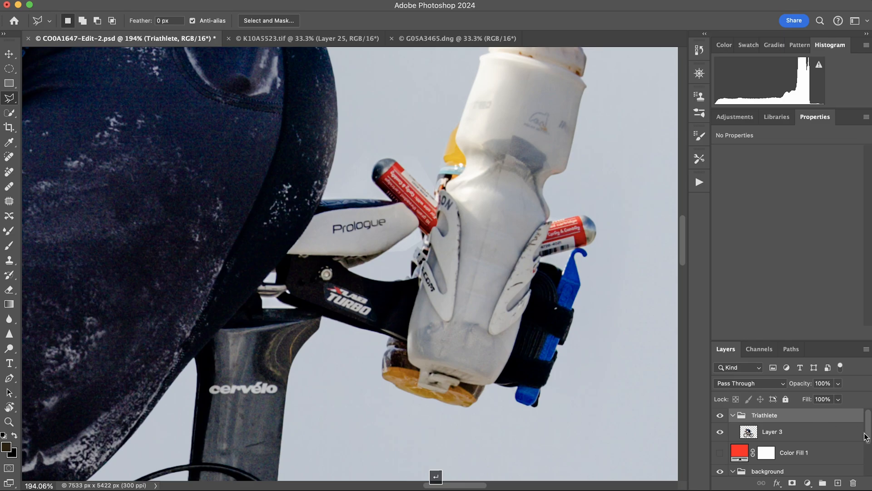
Collapse the Triathlete and background groups and leave only Layer 0 visible.
{"action": "left_click", "coordinate": [799, 432]}
{"action": "left_click_drag", "start_coordinate": [413, 359], "coordinate": [335, 353]}
{"action": "scroll", "coordinate": [812, 459], "scroll_direction": "down", "scroll_amount": 5}
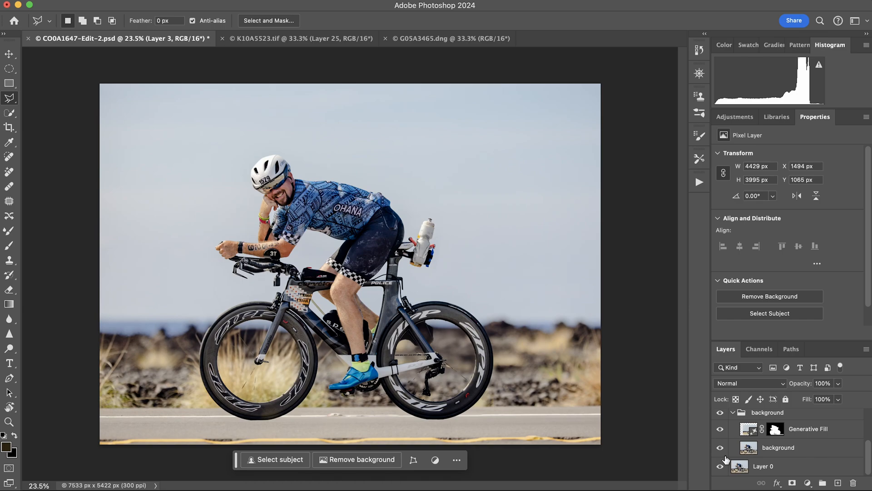
{"action": "left_click", "coordinate": [732, 412]}
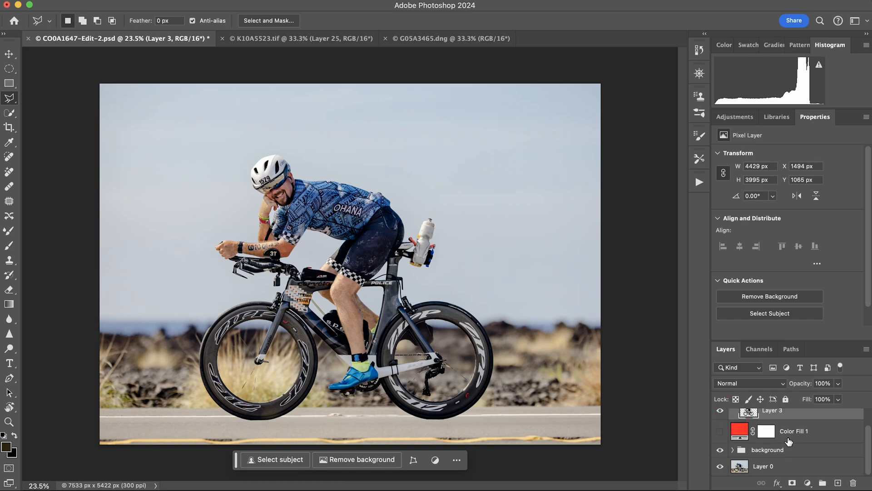
{"action": "scroll", "coordinate": [791, 453], "scroll_direction": "up", "scroll_amount": 1}
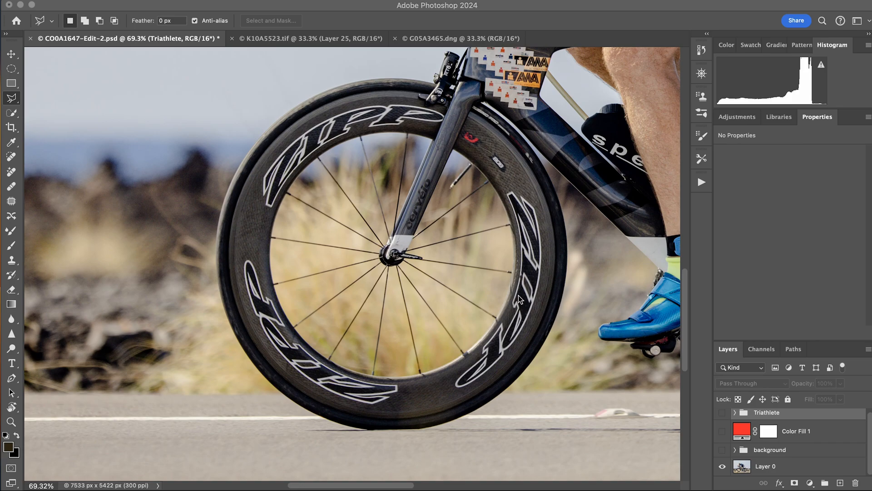
Examine the front wheel, its spokes and the bike frame in the original photo.
{"action": "key", "text": "super+space"}
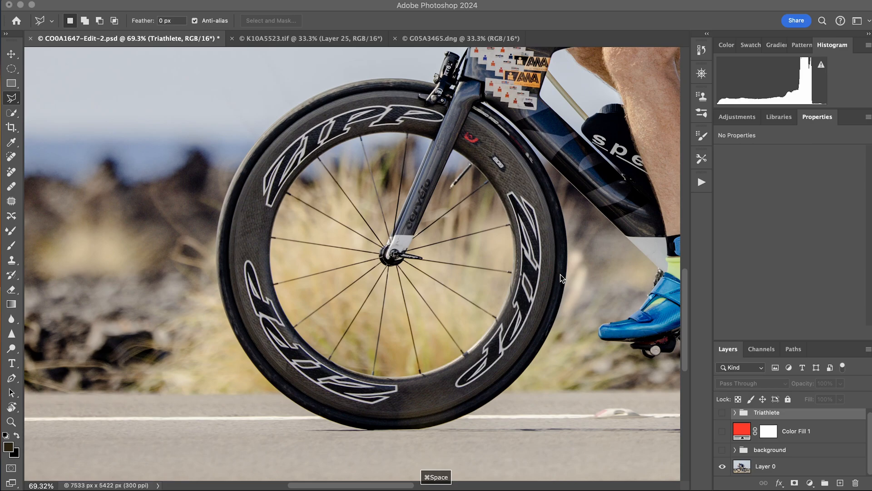
{"action": "key", "text": "super+space"}
{"action": "key", "text": "super+space"}
{"action": "left_click_drag", "start_coordinate": [584, 278], "coordinate": [530, 279]}
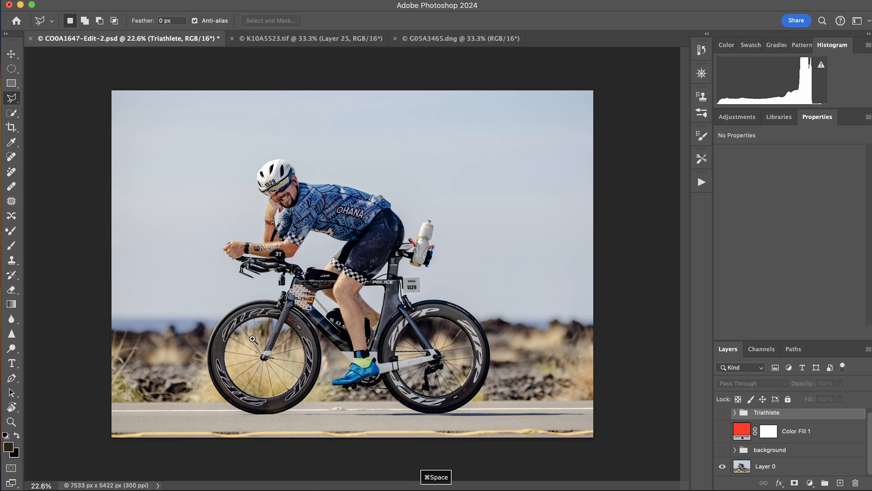
{"action": "left_click_drag", "start_coordinate": [254, 337], "coordinate": [302, 326]}
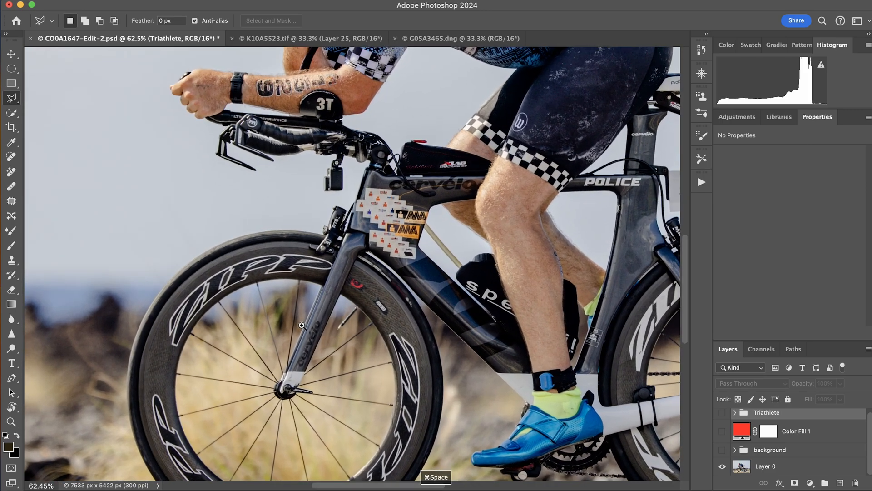
{"action": "scroll", "coordinate": [303, 327], "scroll_direction": "down", "scroll_amount": 5}
{"action": "key", "text": "super+space"}
{"action": "left_click_drag", "start_coordinate": [237, 216], "coordinate": [269, 223]}
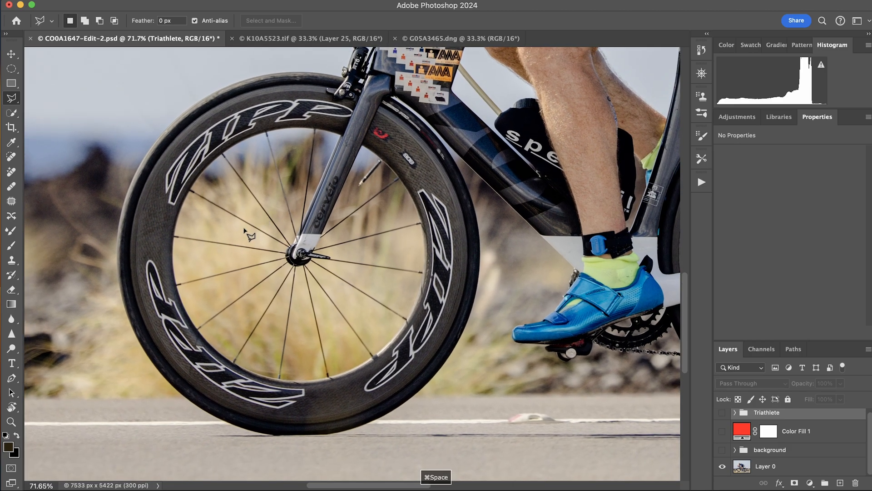
Draw a circular selection about 1799 px in diameter, centred on the front hub and fitted to the tire's outer edge.
{"action": "left_click", "coordinate": [10, 70]}
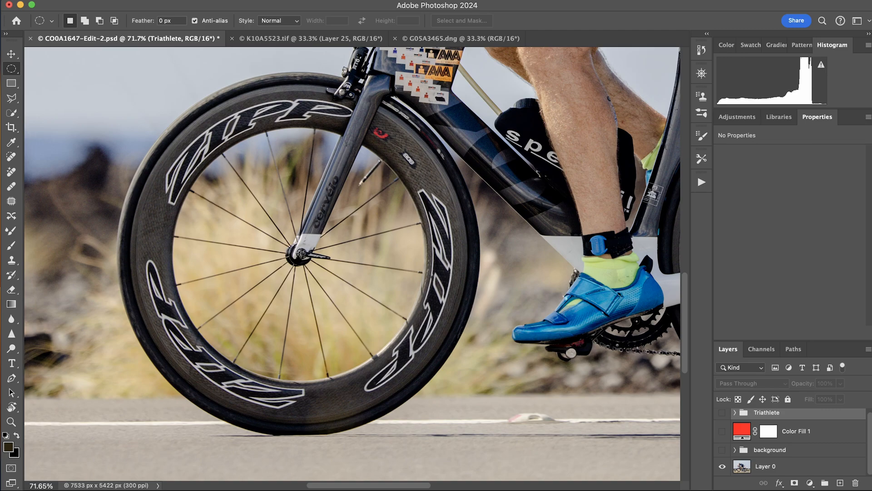
{"action": "left_click_drag", "start_coordinate": [299, 252], "coordinate": [379, 337]}
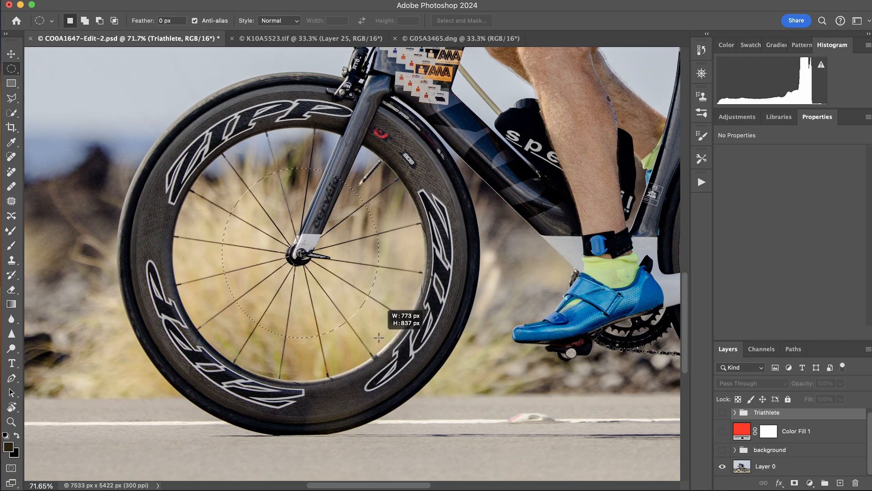
{"action": "left_click_drag", "start_coordinate": [379, 337], "coordinate": [478, 447]}
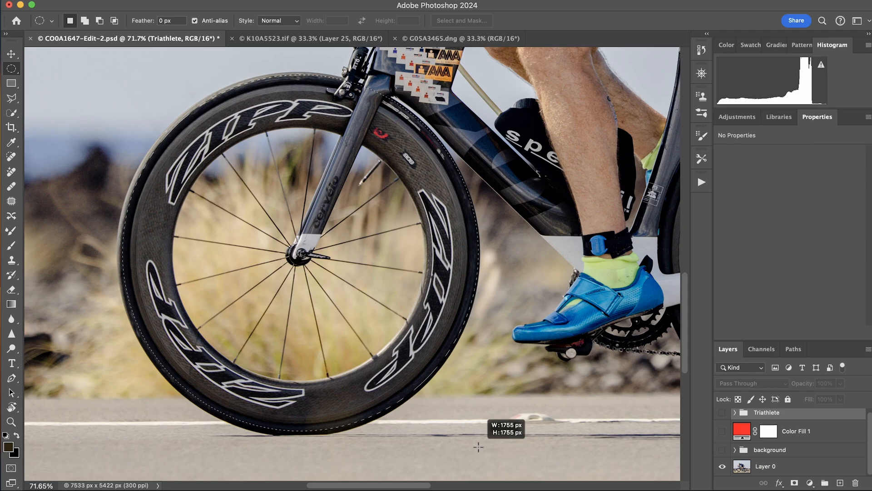
{"action": "left_click_drag", "start_coordinate": [478, 447], "coordinate": [480, 462]}
{"action": "key", "text": "alt+shift+space"}
{"action": "key", "text": "alt+shift+space"}
{"action": "key", "text": "alt+shift+space"}
{"action": "key", "text": "alt+shift+space"}
{"action": "key", "text": "alt+shift+space"}
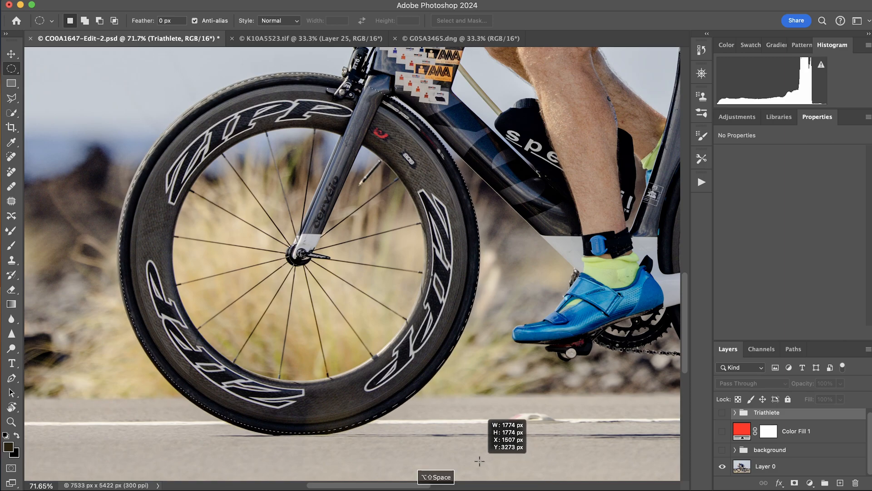
{"action": "left_click_drag", "start_coordinate": [478, 460], "coordinate": [479, 466]}
Copy the selected front wheel from Layer 0 onto a new layer above the Triathlete group and show only that layer.
{"action": "scroll", "coordinate": [479, 466], "scroll_direction": "down", "scroll_amount": 5}
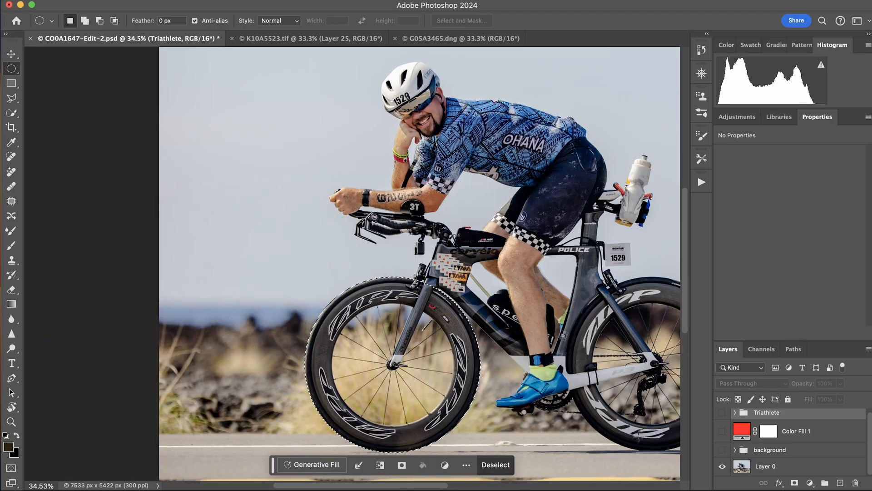
{"action": "left_click", "coordinate": [765, 468]}
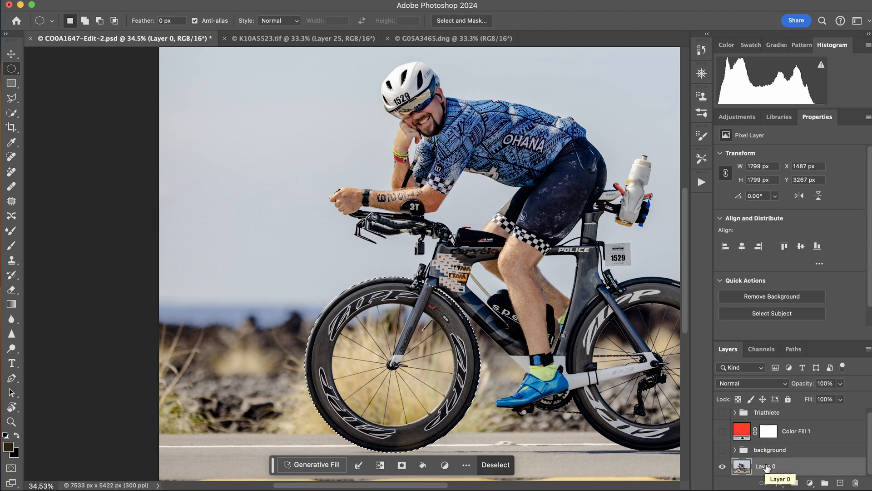
{"action": "key", "text": "super+c"}
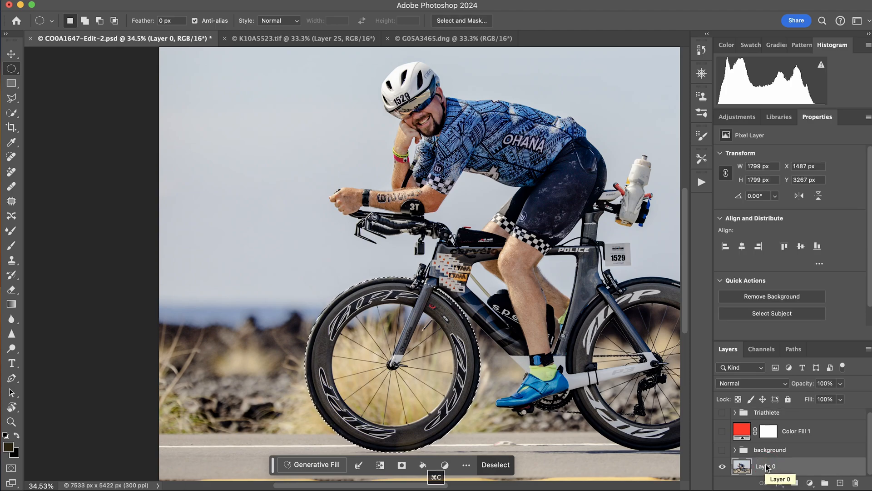
{"action": "left_click", "coordinate": [797, 414]}
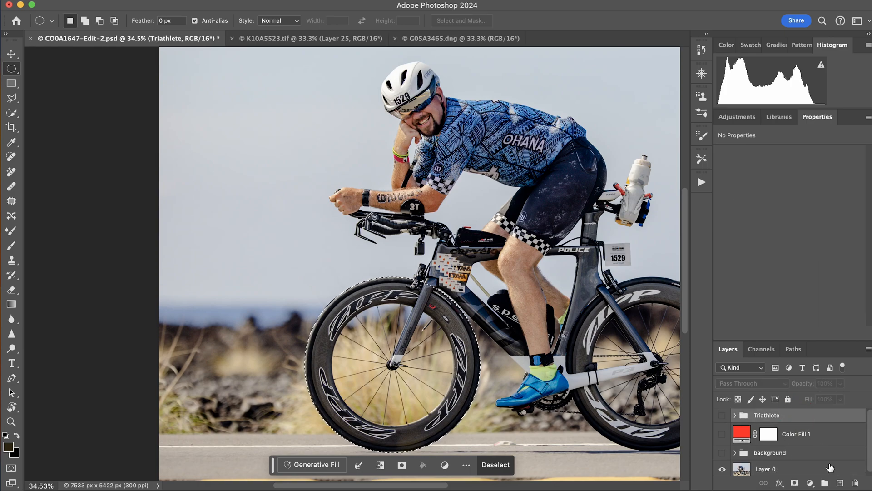
{"action": "key", "text": "super+v"}
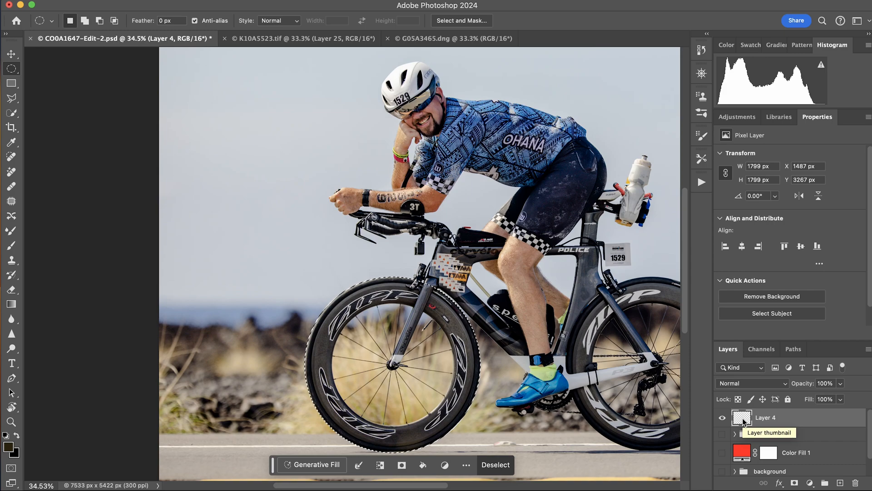
{"action": "key", "text": "super+v"}
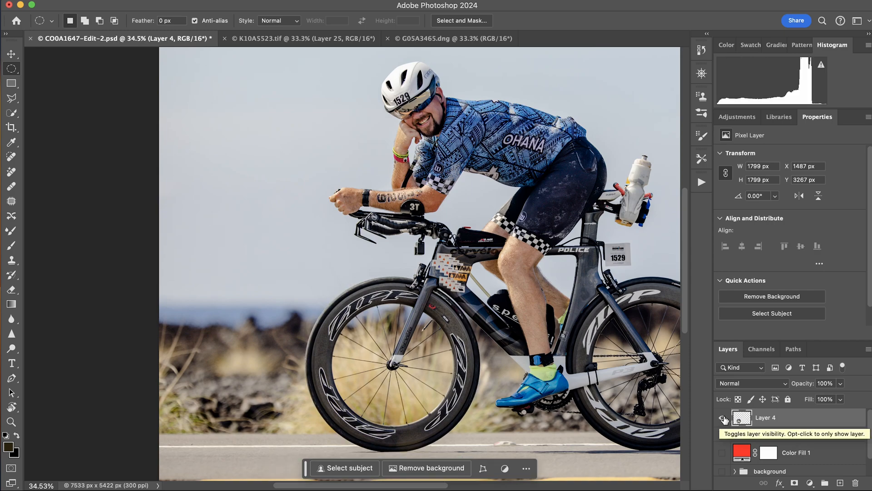
{"action": "left_click", "coordinate": [722, 418], "text": "alt"}
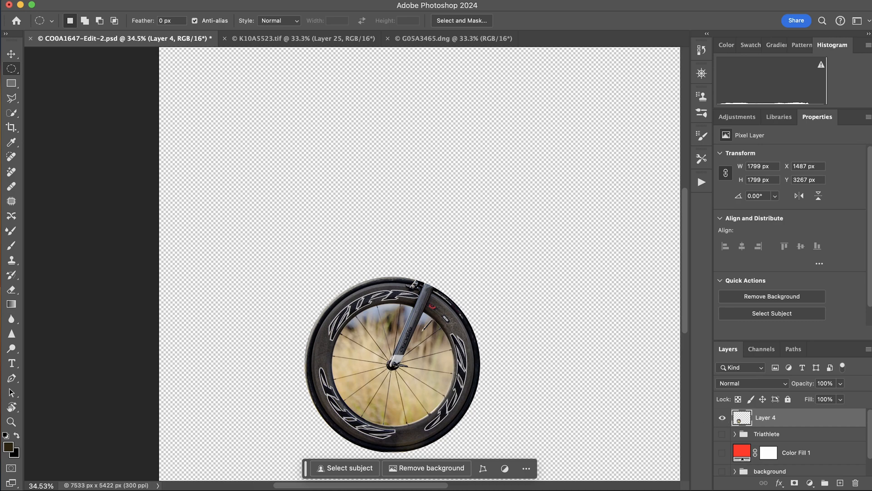
Select the spoke area with a circle about 1242 px in diameter, centred on the hub, and mask it out of Layer 4.
{"action": "left_click_drag", "start_coordinate": [398, 373], "coordinate": [413, 364]}
{"action": "scroll", "coordinate": [413, 364], "scroll_direction": "down", "scroll_amount": 3}
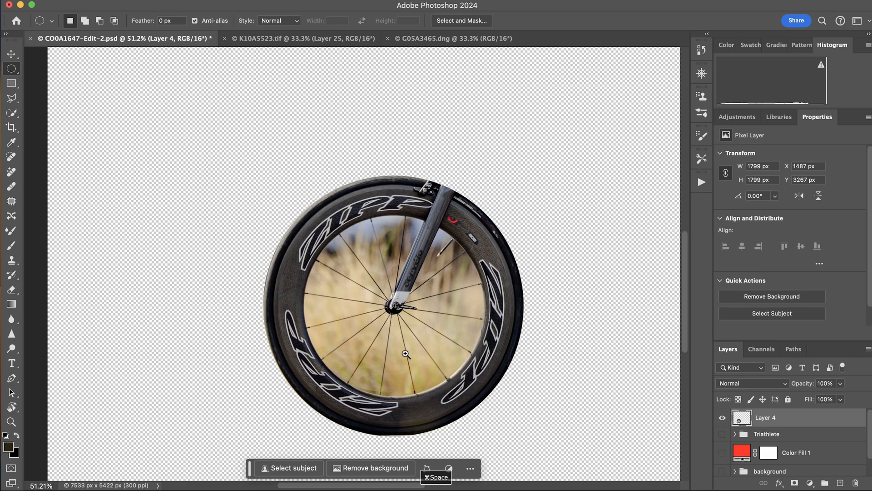
{"action": "left_click_drag", "start_coordinate": [405, 354], "coordinate": [409, 319]}
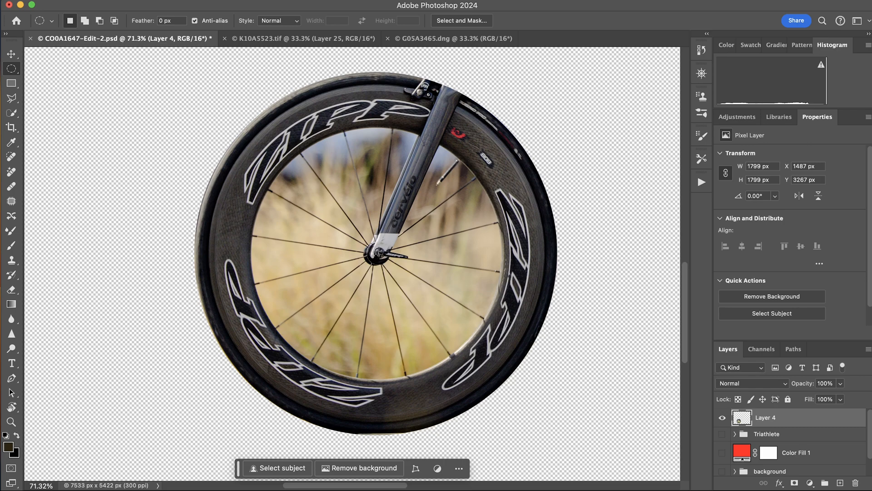
{"action": "scroll", "coordinate": [352, 263], "scroll_direction": "right", "scroll_amount": 2}
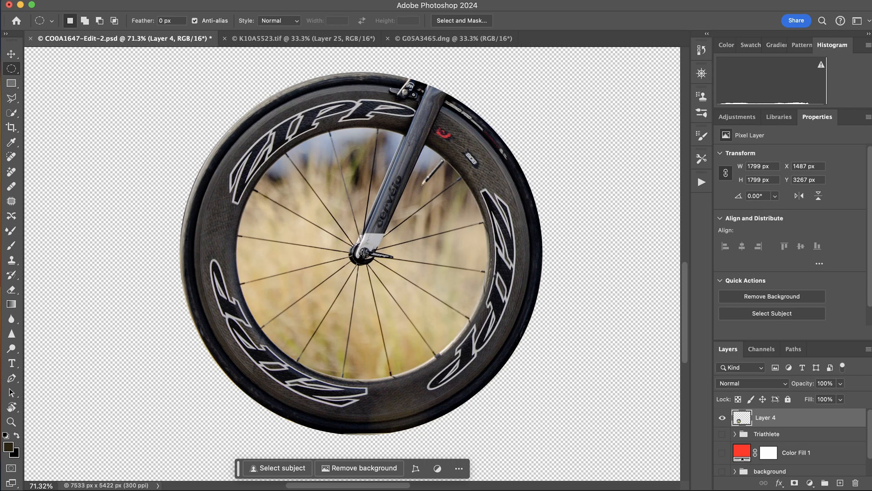
{"action": "mouse_move", "coordinate": [363, 251]}
{"action": "left_mouse_down"}
{"action": "mouse_move", "coordinate": [391, 285]}
{"action": "mouse_move", "coordinate": [492, 358]}
{"action": "mouse_move", "coordinate": [510, 382]}
{"action": "mouse_move", "coordinate": [504, 377]}
{"action": "left_mouse_up"}
{"action": "key", "text": "alt"}
{"action": "key", "text": "alt+shift+space"}
{"action": "key", "text": "alt+shift+space"}
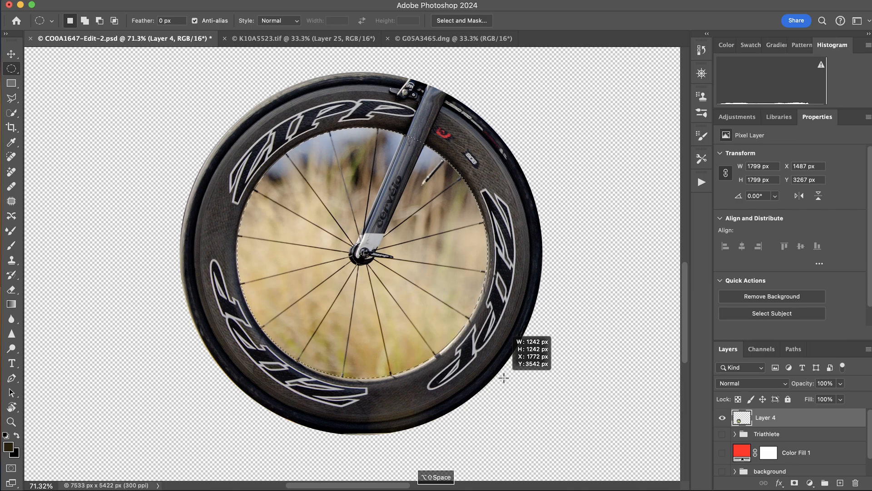
{"action": "left_click_drag", "start_coordinate": [504, 377], "coordinate": [503, 377]}
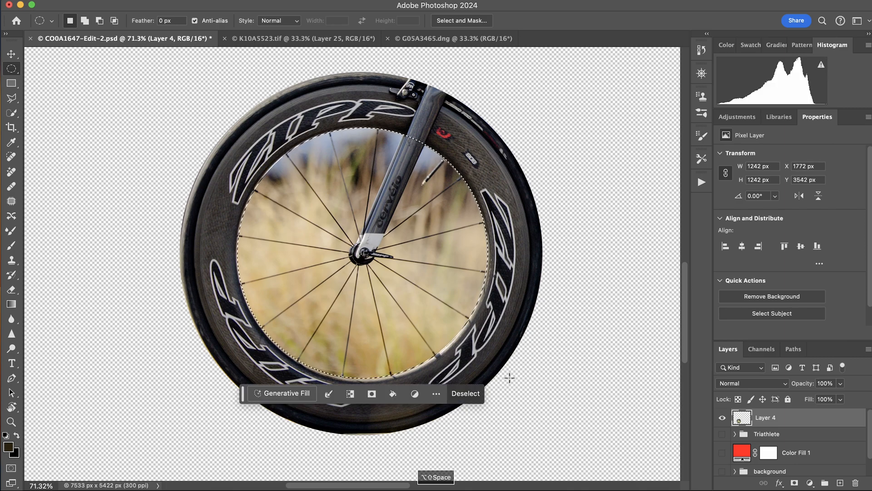
{"action": "left_click", "coordinate": [795, 484]}
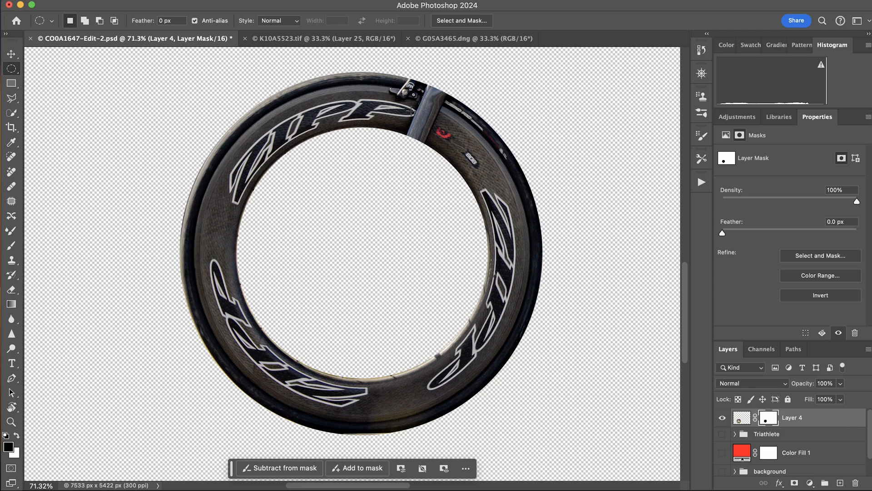
Outline the remaining fork and brake pieces across the wheel rim with the Polygonal Lasso.
{"action": "left_click", "coordinate": [12, 99]}
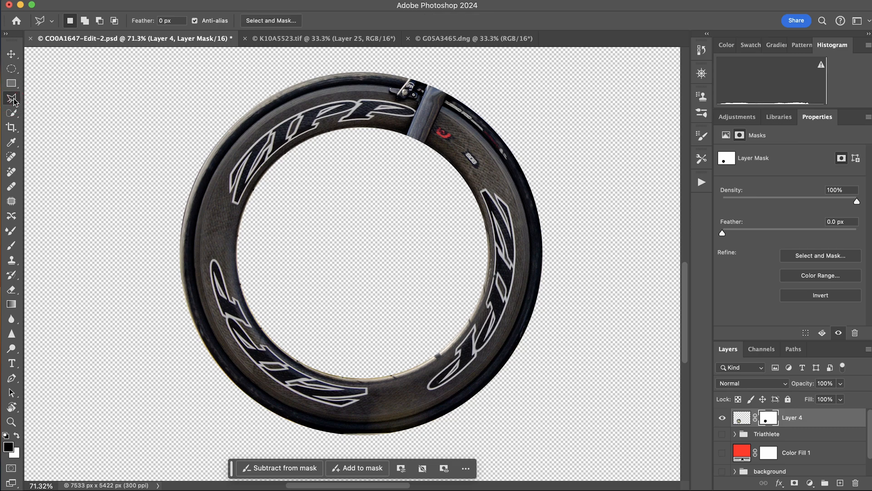
{"action": "left_click", "coordinate": [398, 83]}
{"action": "left_click", "coordinate": [381, 85]}
{"action": "left_click", "coordinate": [381, 92]}
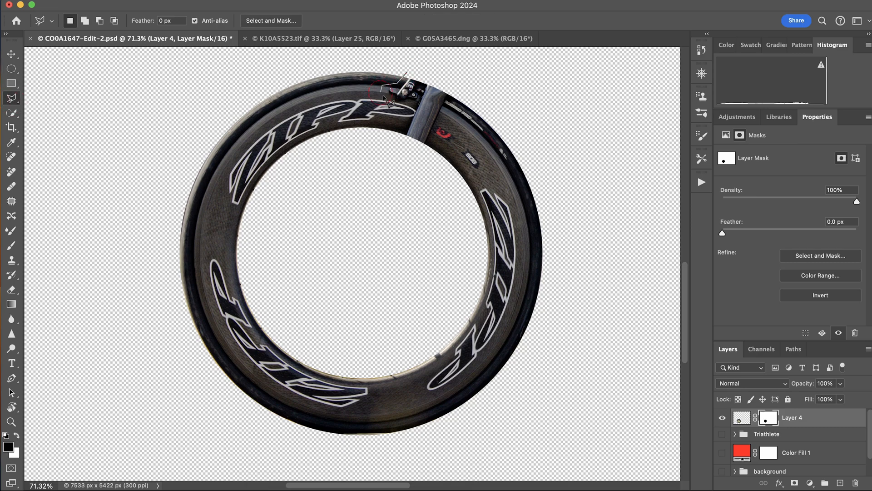
{"action": "left_click", "coordinate": [386, 98]}
{"action": "left_click", "coordinate": [412, 103]}
{"action": "left_click", "coordinate": [414, 114]}
{"action": "left_click", "coordinate": [402, 139]}
{"action": "left_click", "coordinate": [427, 149]}
{"action": "left_click", "coordinate": [453, 93]}
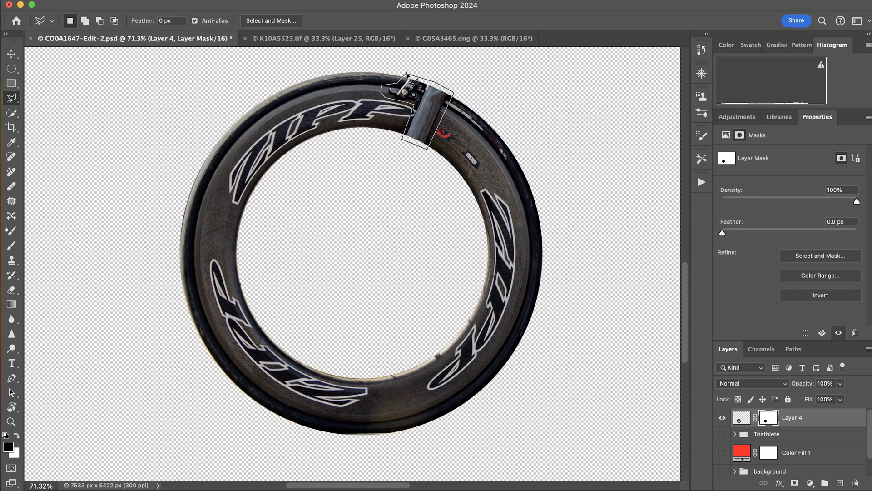
{"action": "left_click", "coordinate": [407, 74]}
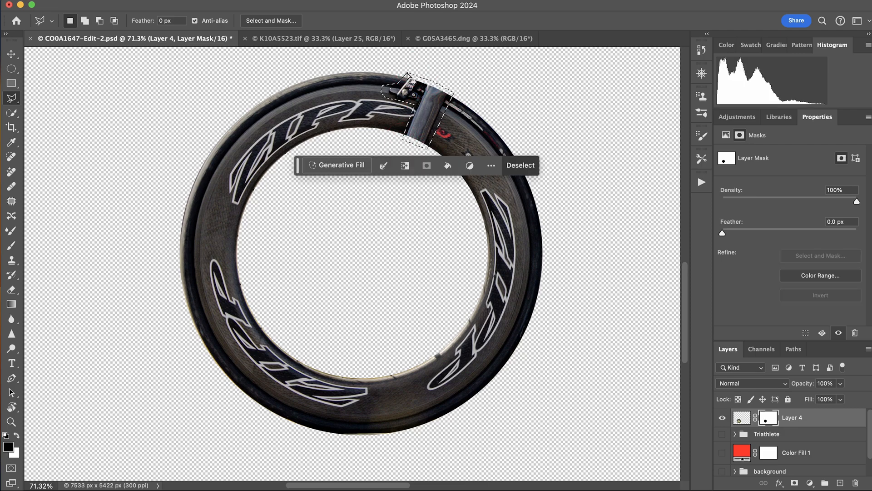
Run Generative Fill on the selected fork area with the prompt "fill with wheel" and view all three variations.
{"action": "left_click", "coordinate": [326, 165]}
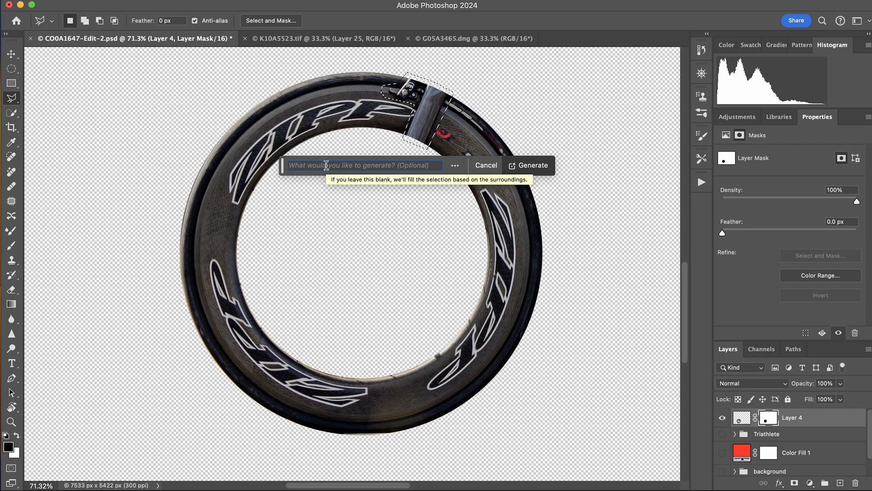
{"action": "type", "text": "fill with whee"}
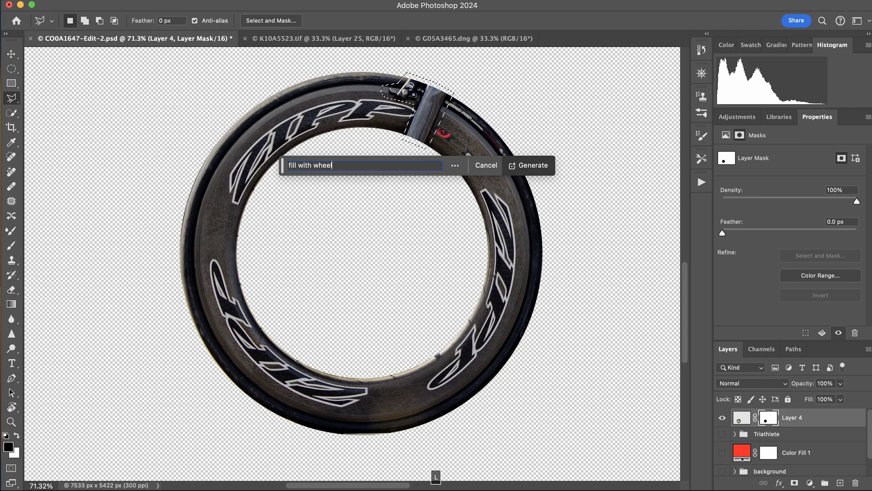
{"action": "type", "text": "l"}
{"action": "key", "text": "Return"}
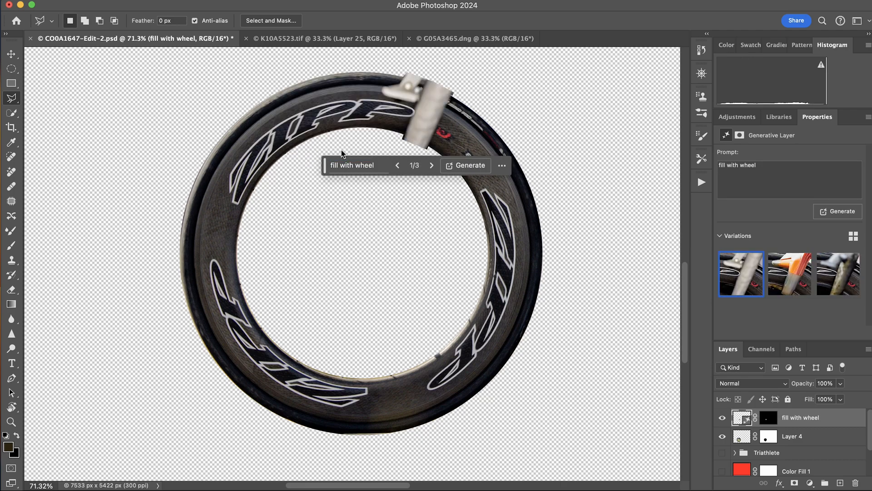
{"action": "left_click", "coordinate": [789, 281]}
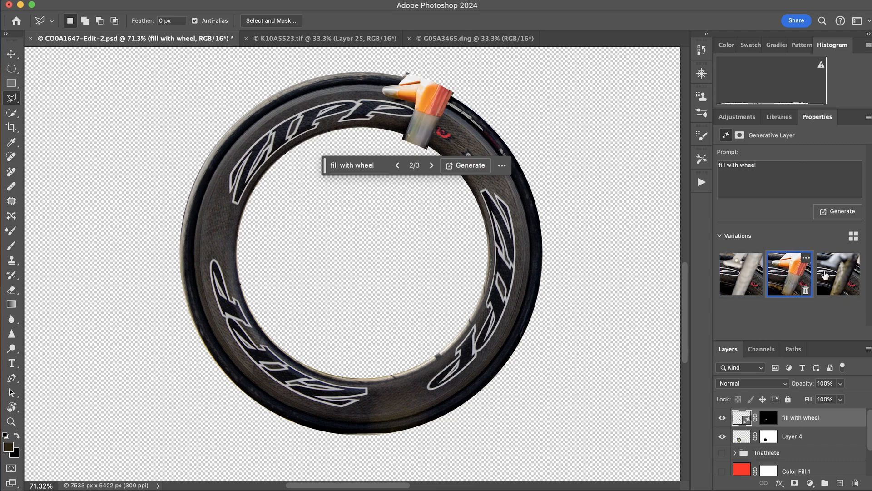
{"action": "left_click", "coordinate": [838, 272]}
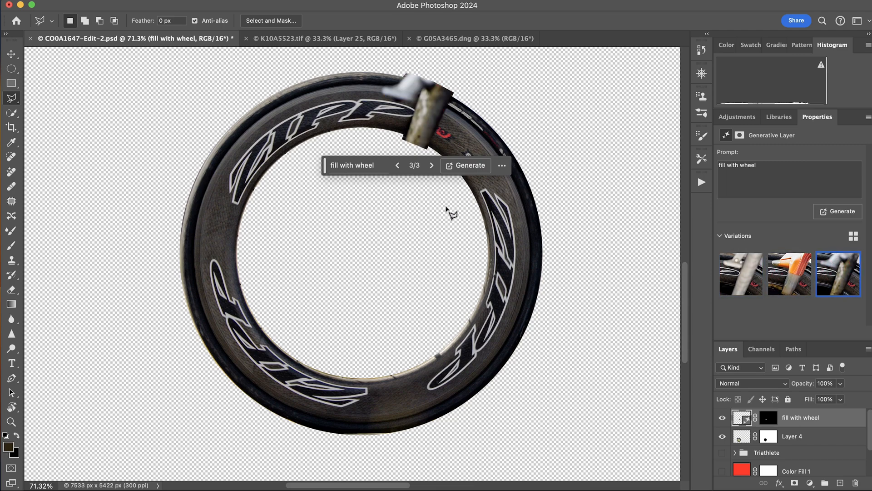
Clear the generative layer's prompt and generate new variations with no prompt.
{"action": "left_click", "coordinate": [383, 169]}
{"action": "left_click_drag", "start_coordinate": [350, 165], "coordinate": [263, 167]}
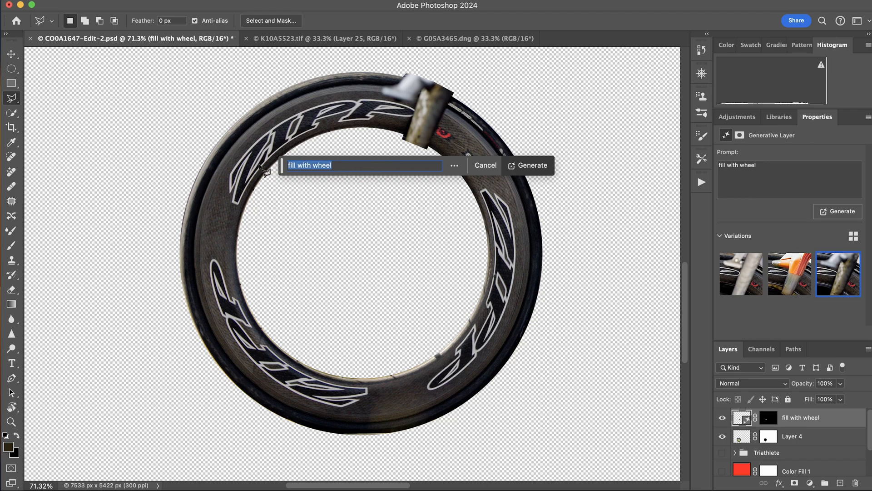
{"action": "key", "text": "BackSpace"}
{"action": "left_click", "coordinate": [528, 165]}
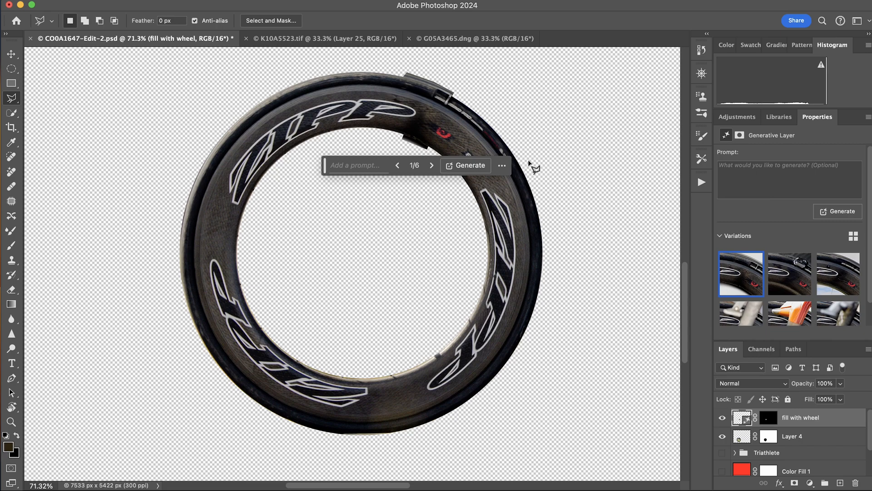
Outline the protruding remnant on the tire's outer edge, including the small bracket shape, with the Polygonal Lasso.
{"action": "key", "text": "super+space"}
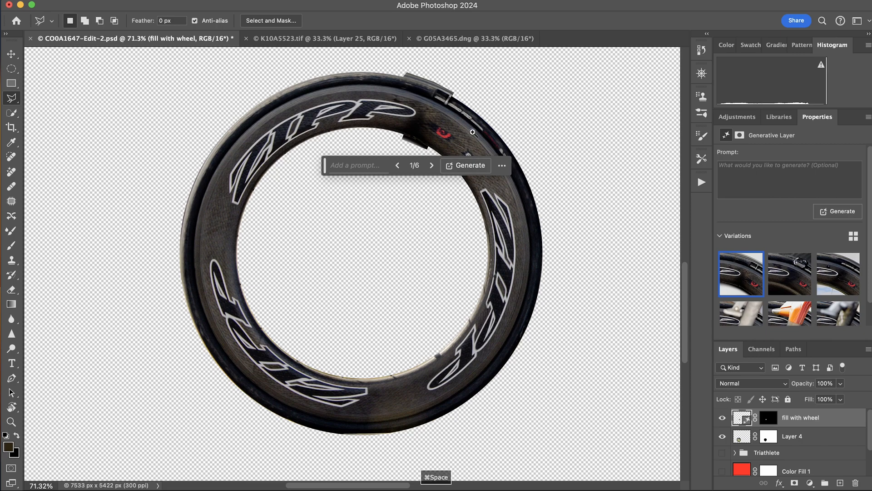
{"action": "mouse_move", "coordinate": [427, 82]}
{"action": "left_mouse_down"}
{"action": "mouse_move", "coordinate": [447, 64]}
{"action": "mouse_move", "coordinate": [464, 65]}
{"action": "mouse_move", "coordinate": [451, 82]}
{"action": "left_mouse_up"}
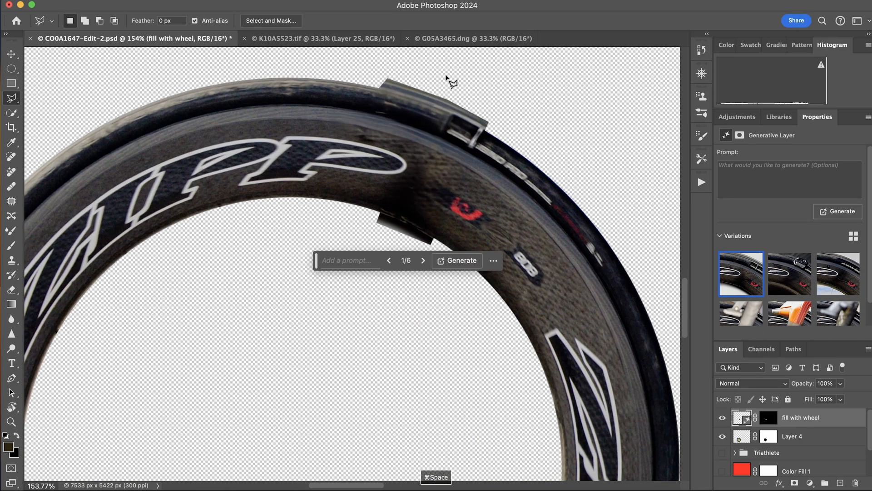
{"action": "left_click", "coordinate": [388, 69]}
{"action": "left_click", "coordinate": [366, 88]}
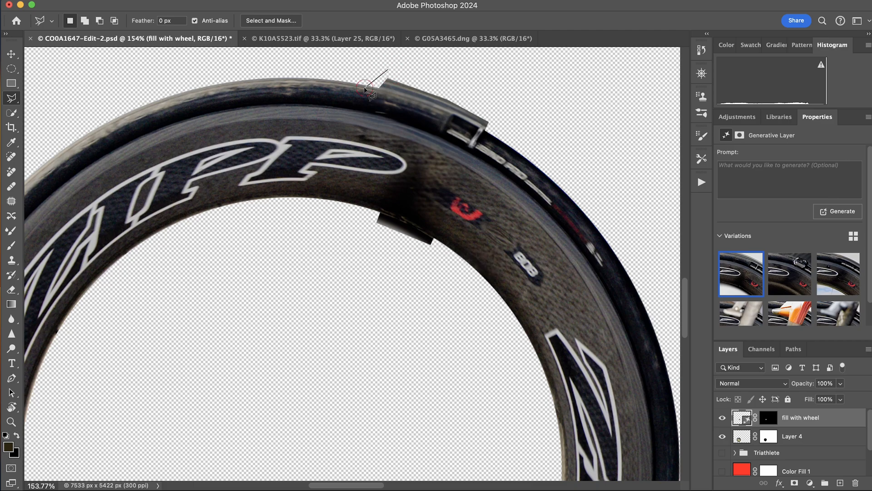
{"action": "left_click", "coordinate": [378, 97]}
{"action": "left_click", "coordinate": [475, 153]}
{"action": "left_click", "coordinate": [499, 122]}
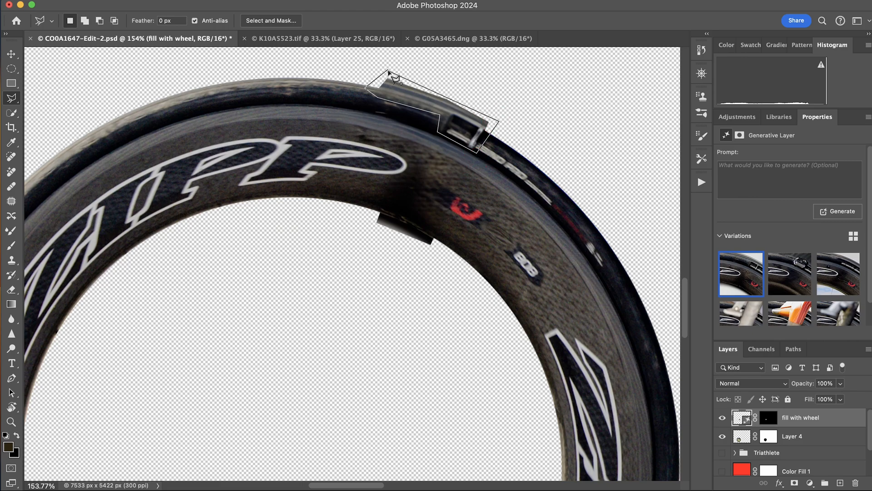
{"action": "left_click", "coordinate": [387, 71]}
Run Generative Fill without a prompt on the selected part of the tire.
{"action": "left_click", "coordinate": [361, 167]}
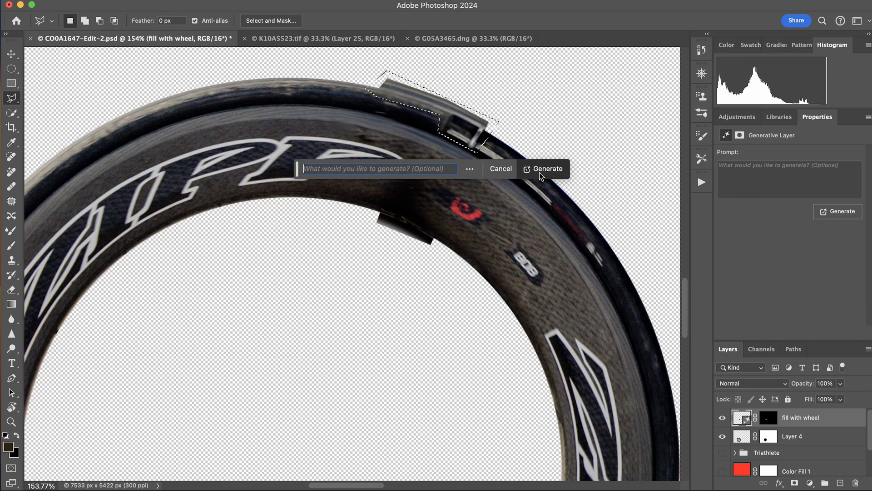
{"action": "left_click", "coordinate": [543, 169]}
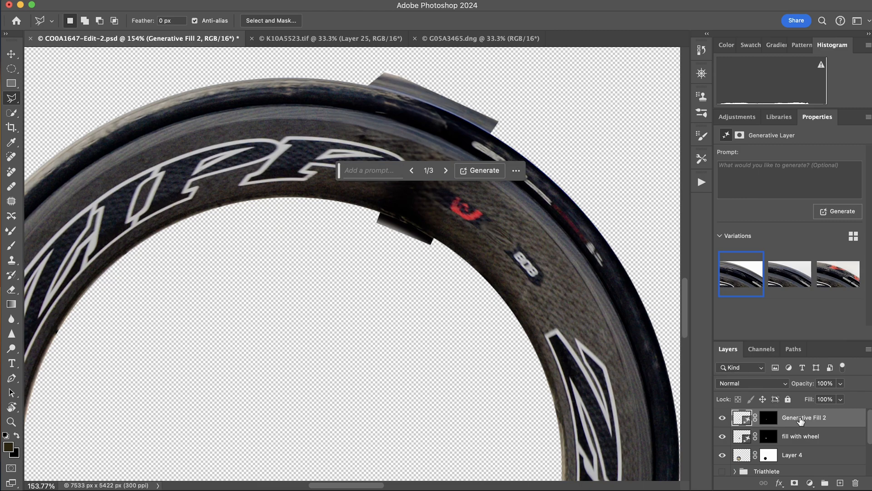
{"action": "scroll", "coordinate": [814, 448], "scroll_direction": "down", "scroll_amount": 2}
{"action": "scroll", "coordinate": [814, 447], "scroll_direction": "up", "scroll_amount": 2}
Draw a closed Pen path that follows the tire's outer curve and encloses the protruding strip outside it.
{"action": "key", "text": "p"}
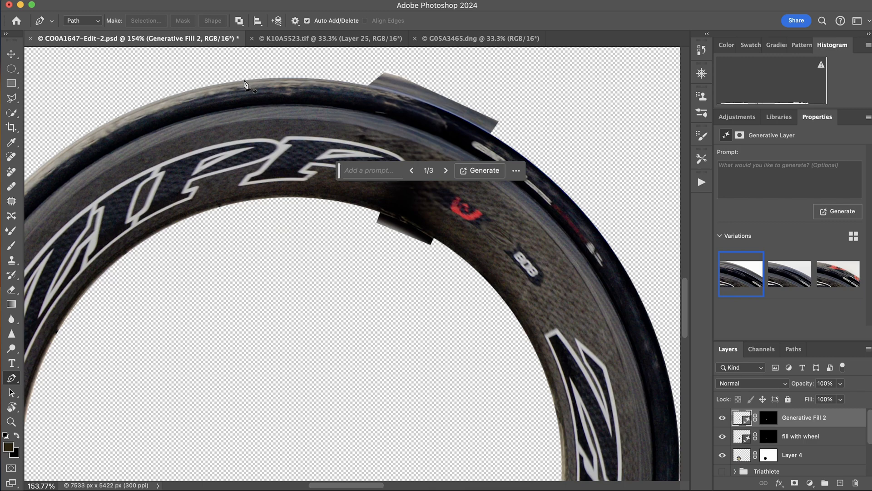
{"action": "left_click_drag", "start_coordinate": [243, 80], "coordinate": [438, 65]}
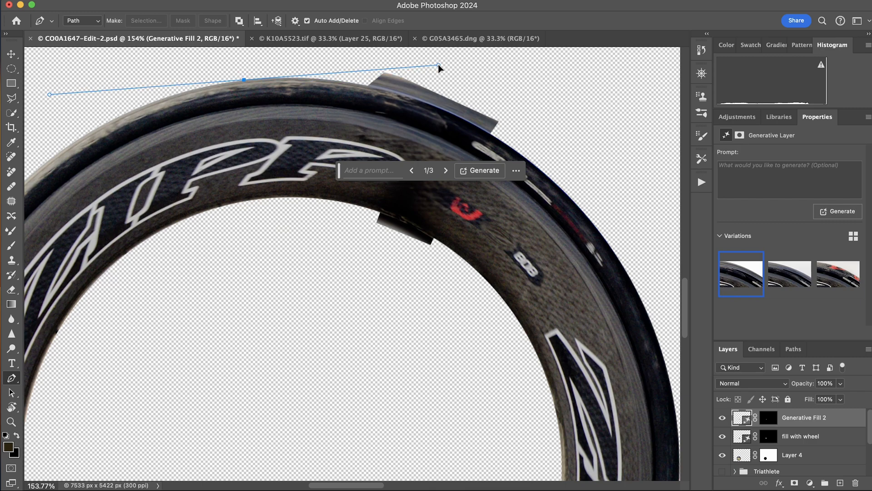
{"action": "left_click_drag", "start_coordinate": [575, 200], "coordinate": [628, 245]}
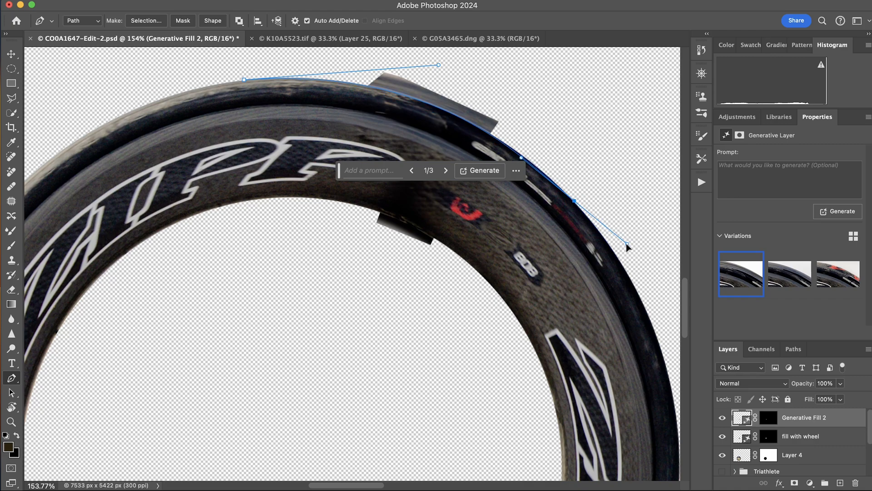
{"action": "left_click_drag", "start_coordinate": [626, 244], "coordinate": [625, 244]}
{"action": "left_click", "coordinate": [629, 175]}
{"action": "left_click", "coordinate": [530, 68]}
{"action": "left_click_drag", "start_coordinate": [346, 59], "coordinate": [358, 58]}
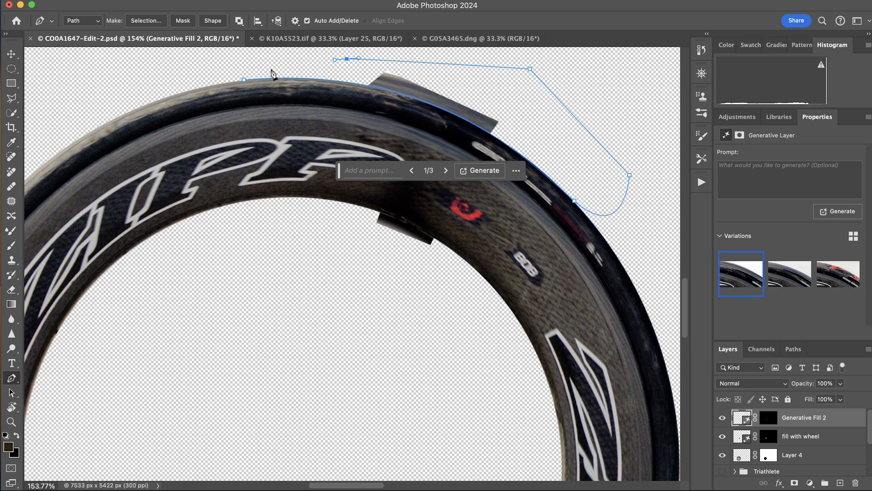
{"action": "left_click_drag", "start_coordinate": [244, 80], "coordinate": [245, 83]}
Convert the path to an anti-aliased selection with a 0.5-pixel feather radius and ready the Brush with the default black and white colours.
{"action": "right_click", "coordinate": [245, 84]}
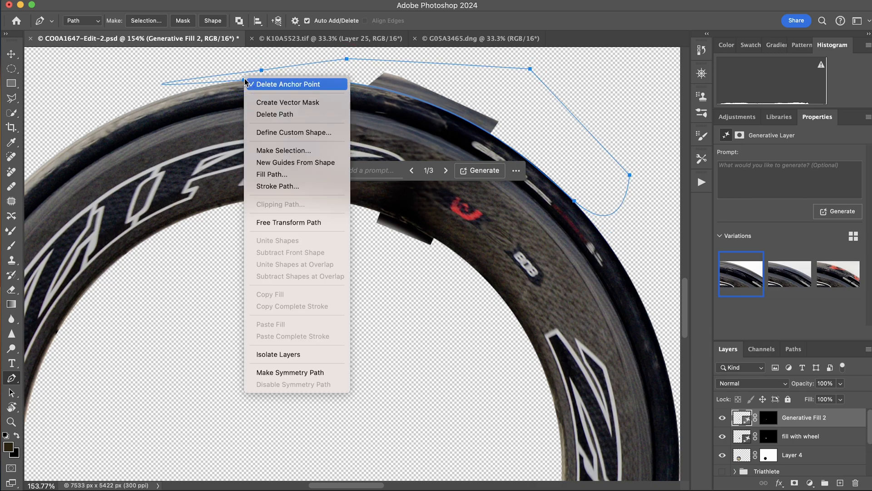
{"action": "left_click", "coordinate": [269, 152]}
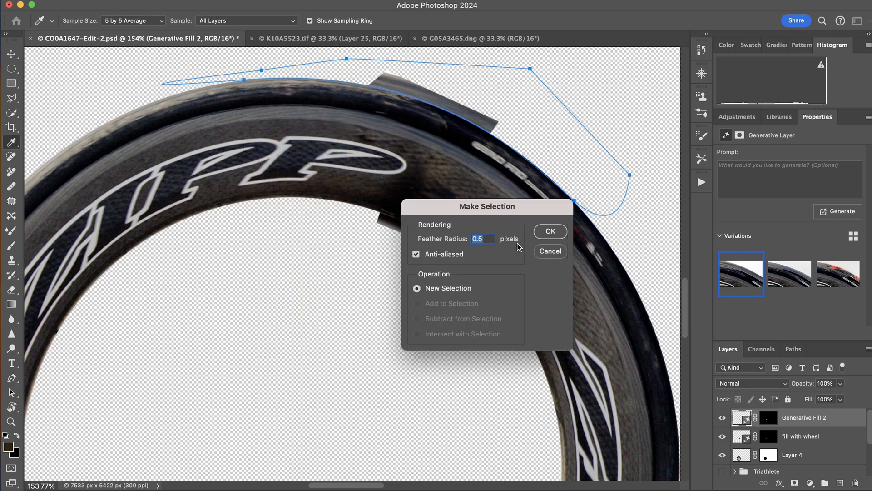
{"action": "left_click", "coordinate": [549, 230]}
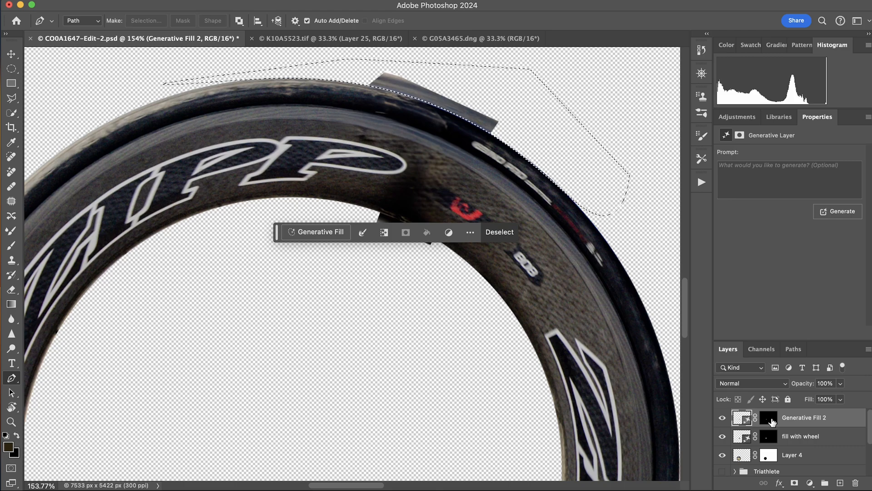
{"action": "key", "text": "b"}
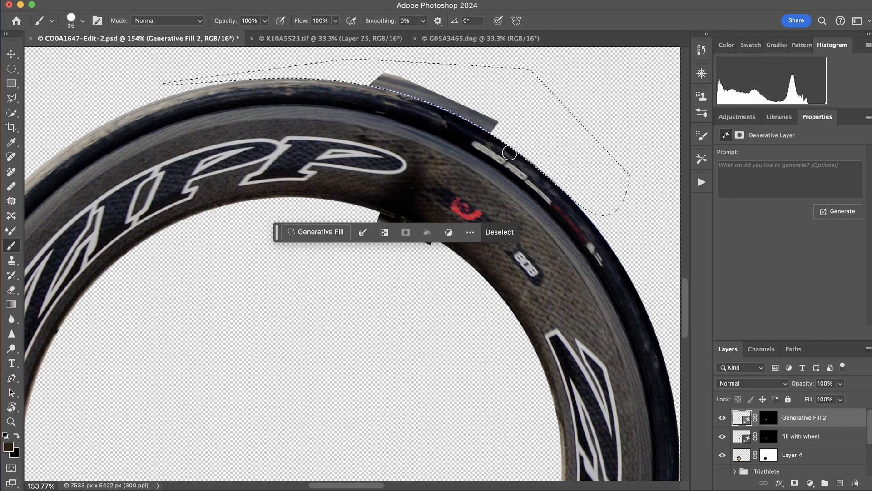
{"action": "key", "text": "d"}
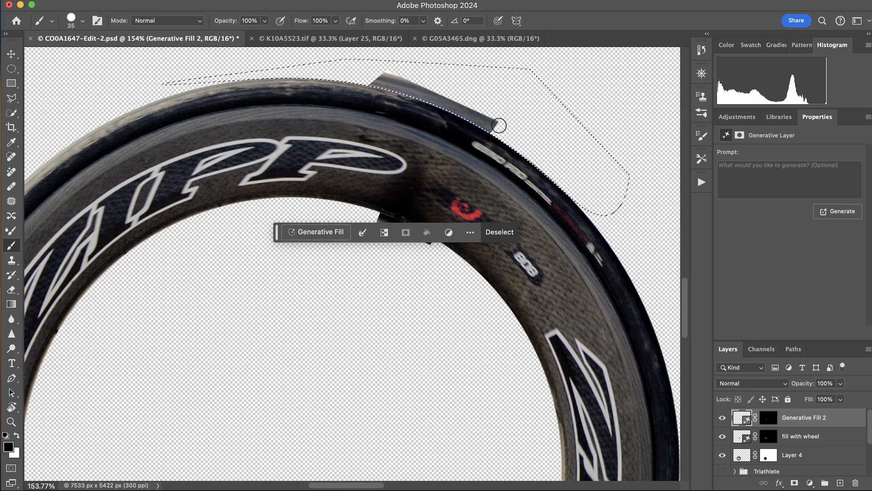
{"action": "key", "text": "super+shift+alt+n"}
{"action": "left_click_drag", "start_coordinate": [499, 130], "coordinate": [477, 117]}
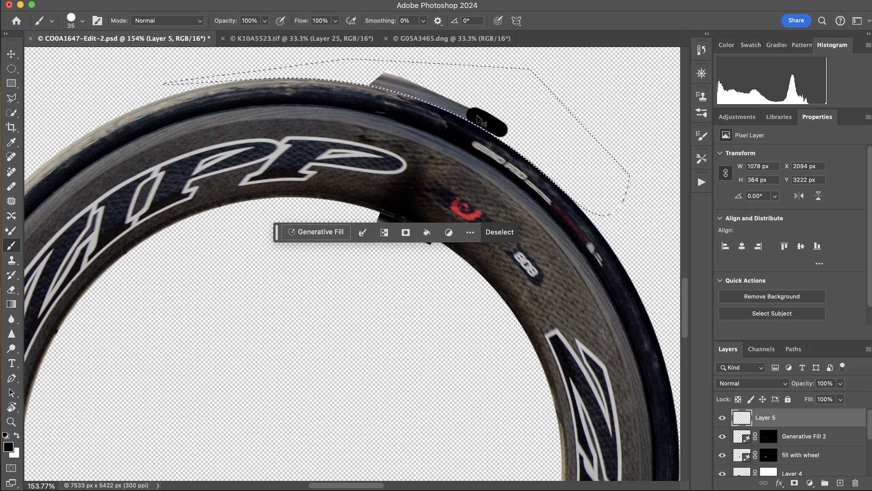
{"action": "key", "text": "super+z"}
{"action": "key", "text": "super+z"}
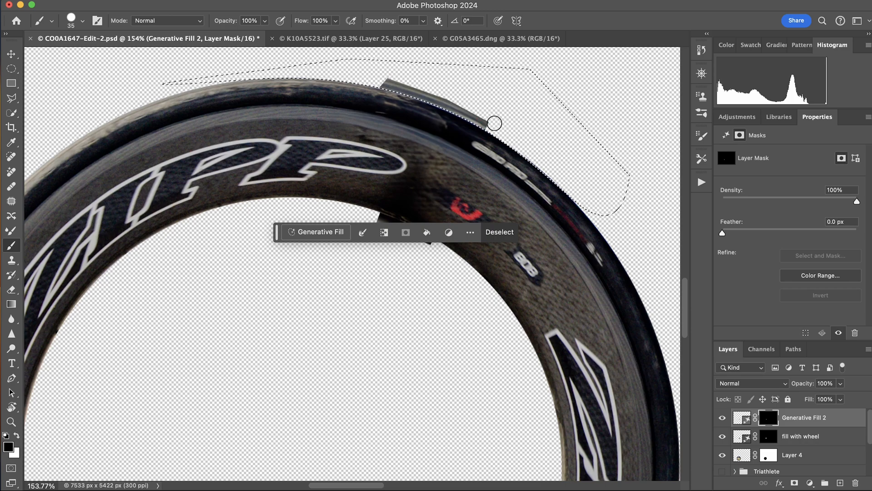
Paint black on the "fill with wheel" layer mask to hide the strip protruding outside the tire, and clear the selection.
{"action": "left_click", "coordinate": [769, 436]}
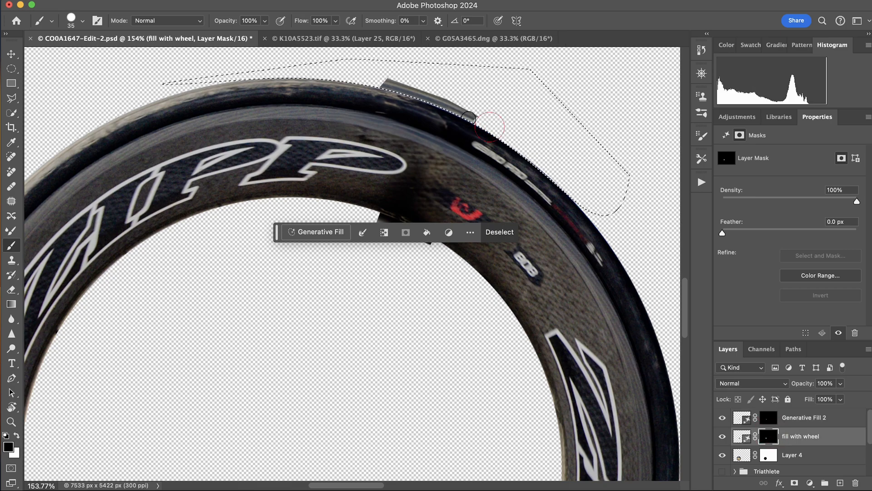
{"action": "left_click_drag", "start_coordinate": [391, 83], "coordinate": [449, 96]}
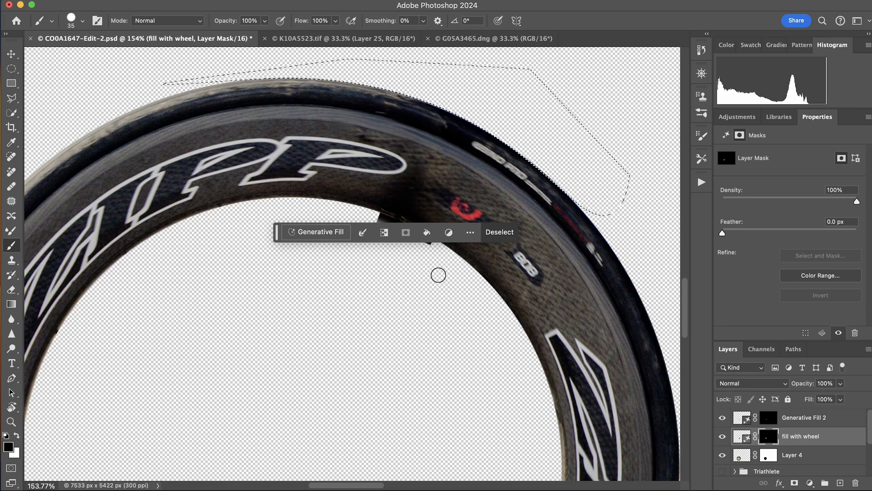
{"action": "key", "text": "super+d"}
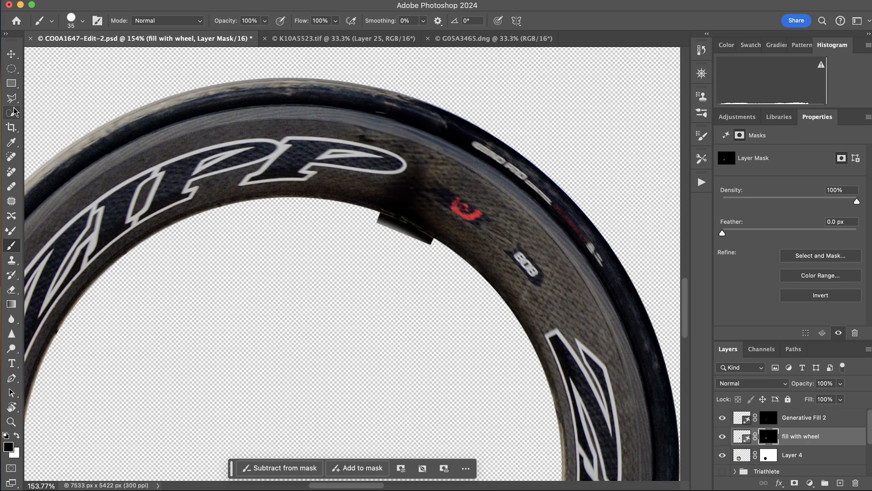
Draw a closed Pen path that follows the rim's inner curve and encloses the dark remnant inside the wheel opening.
{"action": "key", "text": "p"}
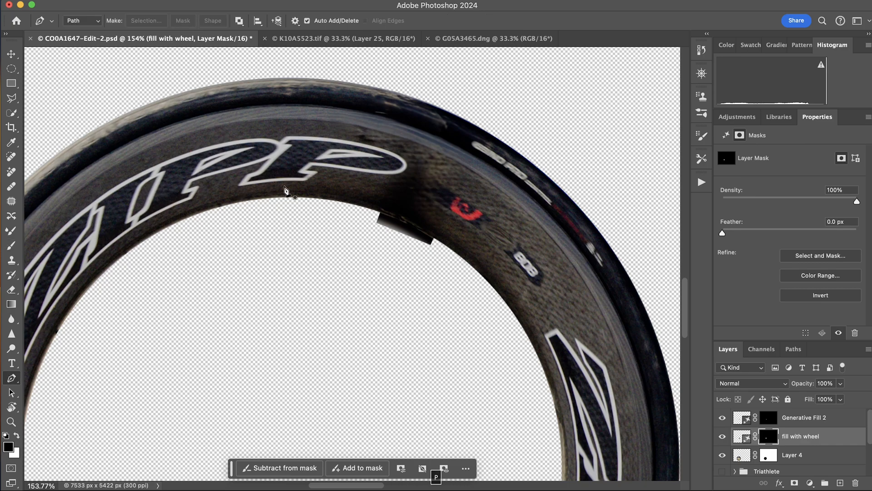
{"action": "left_click_drag", "start_coordinate": [344, 202], "coordinate": [431, 218]}
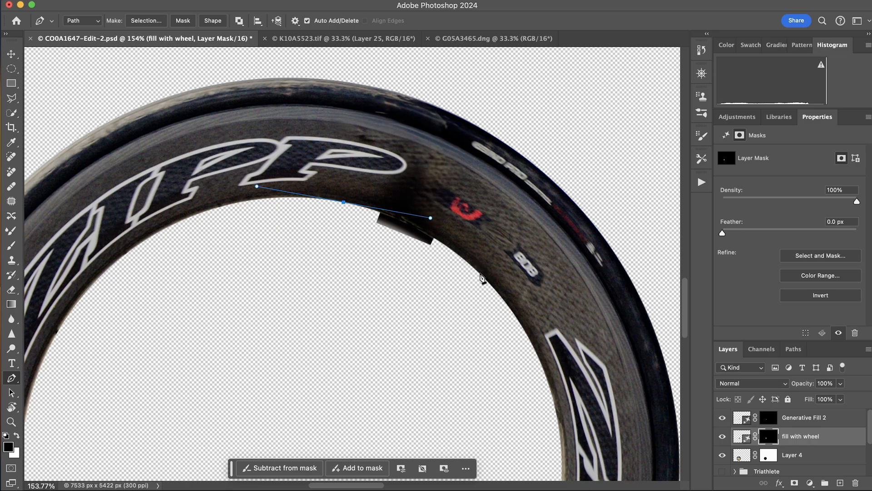
{"action": "left_click_drag", "start_coordinate": [479, 272], "coordinate": [487, 282]}
{"action": "left_click_drag", "start_coordinate": [431, 218], "coordinate": [424, 215]}
{"action": "left_click", "coordinate": [455, 302]}
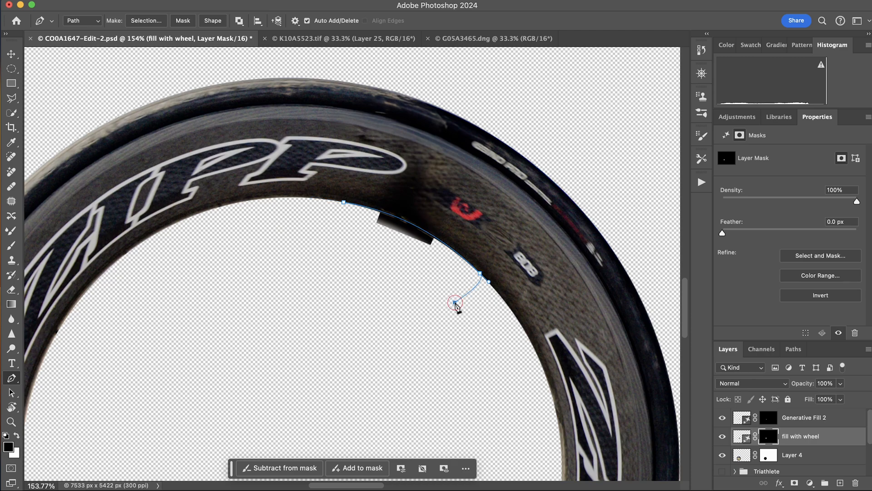
{"action": "left_click", "coordinate": [380, 276]}
{"action": "left_click_drag", "start_coordinate": [341, 232], "coordinate": [341, 227]}
{"action": "left_click", "coordinate": [343, 203]}
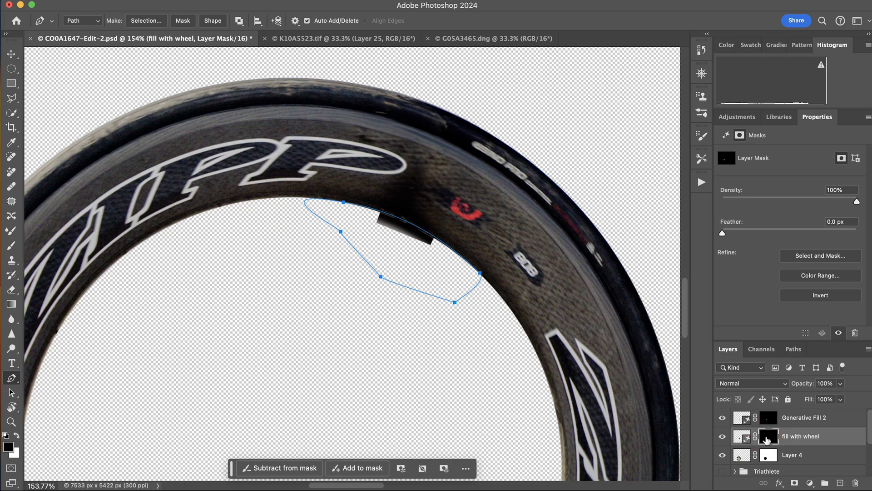
{"action": "key", "text": "b"}
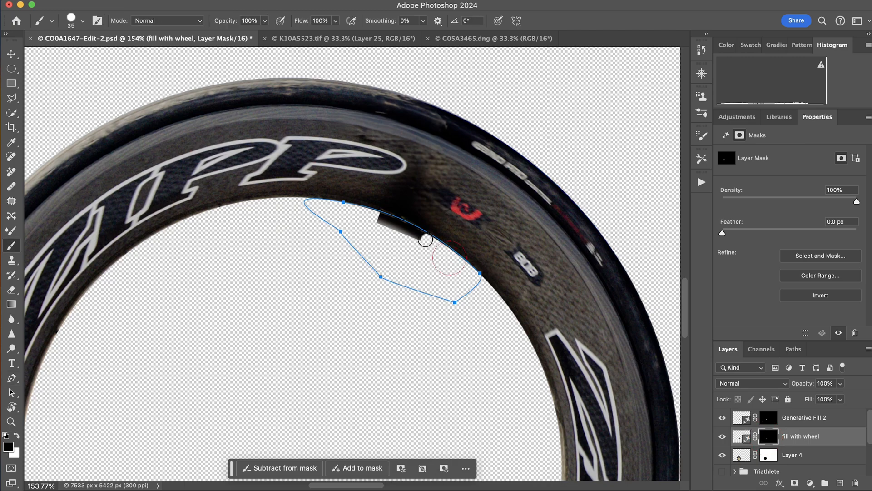
{"action": "mouse_move", "coordinate": [425, 239]}
{"action": "left_mouse_down"}
{"action": "mouse_move", "coordinate": [378, 216]}
{"action": "mouse_move", "coordinate": [395, 224]}
{"action": "left_mouse_up"}
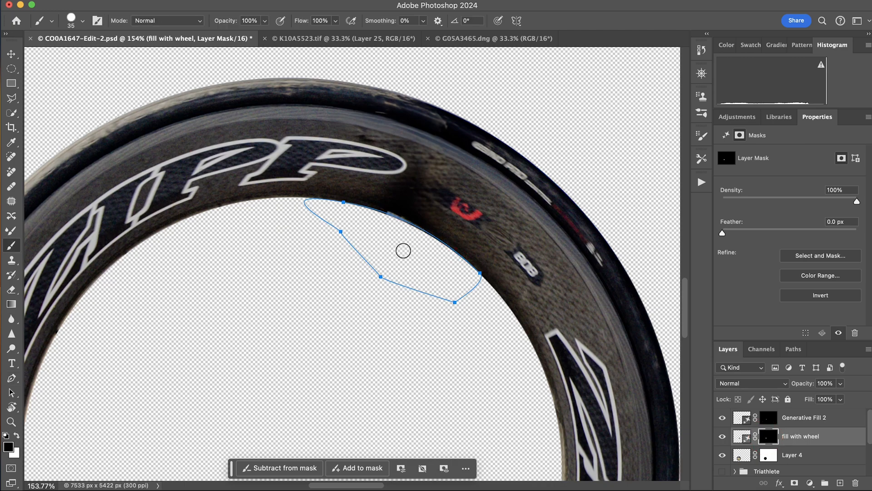
{"action": "key", "text": "super+z"}
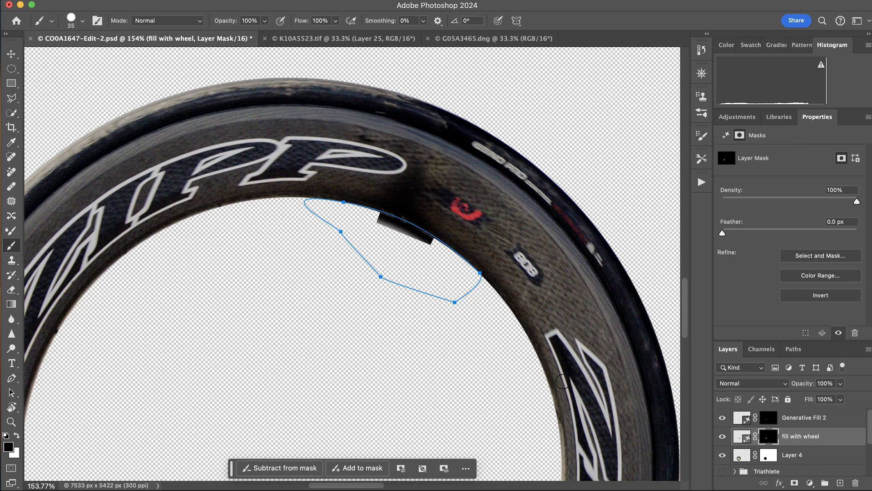
Convert the path around the inner rim remnant to a selection.
{"action": "key", "text": "p"}
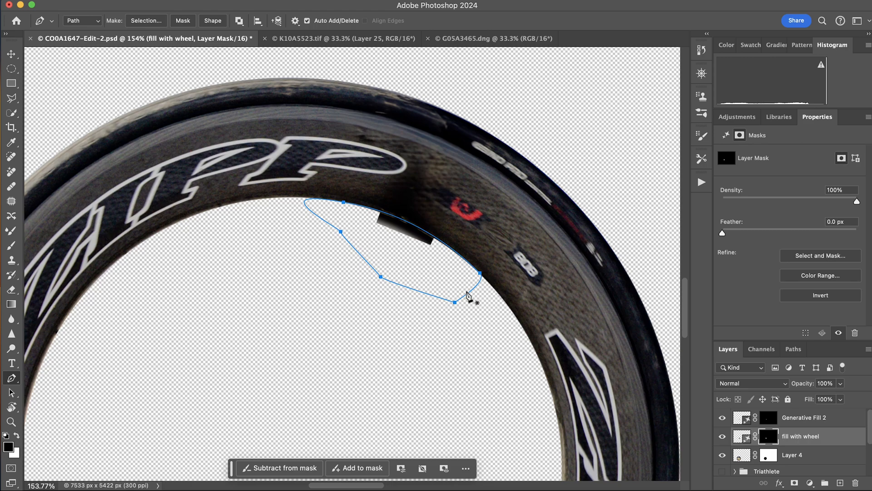
{"action": "right_click", "coordinate": [468, 296]}
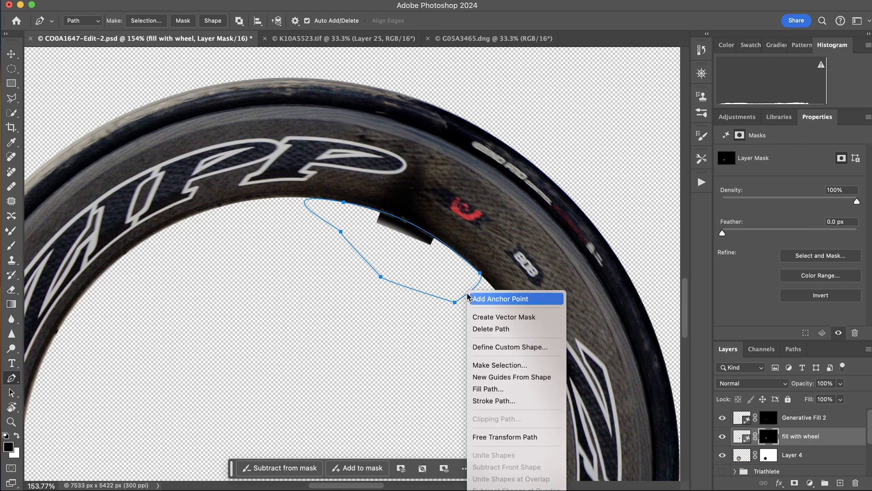
{"action": "left_click", "coordinate": [486, 364]}
{"action": "left_click", "coordinate": [551, 231]}
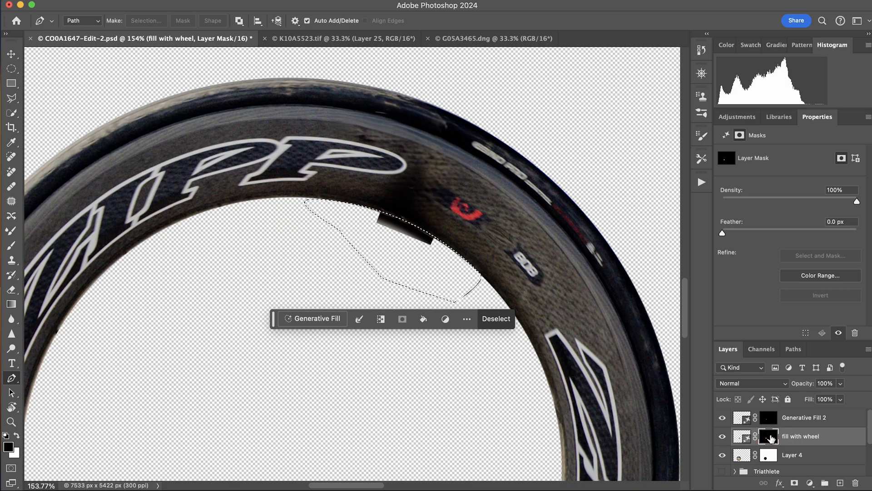
Paint black on the "fill with wheel" mask to hide the remnant inside the rim, clear the selection and target the Generative Fill 2 mask.
{"action": "key", "text": "b"}
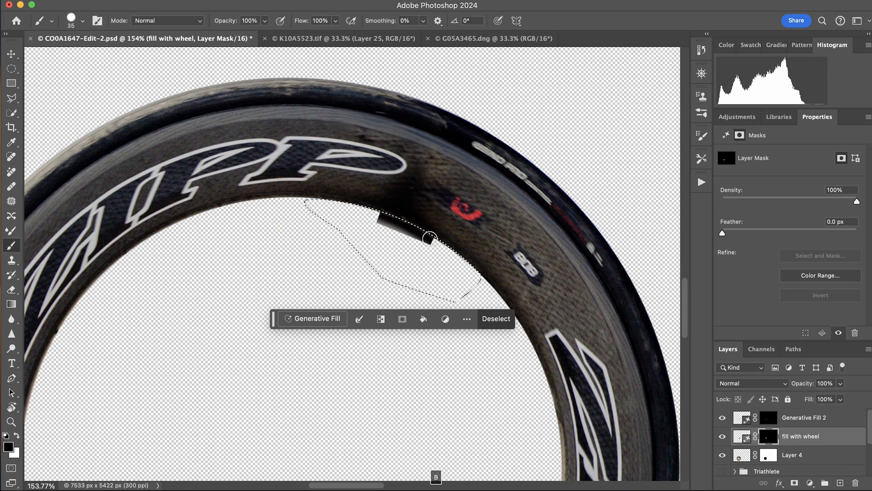
{"action": "mouse_move", "coordinate": [432, 245]}
{"action": "left_mouse_down"}
{"action": "mouse_move", "coordinate": [365, 216]}
{"action": "mouse_move", "coordinate": [451, 257]}
{"action": "mouse_move", "coordinate": [370, 215]}
{"action": "mouse_move", "coordinate": [433, 245]}
{"action": "left_mouse_up"}
{"action": "left_click", "coordinate": [768, 417]}
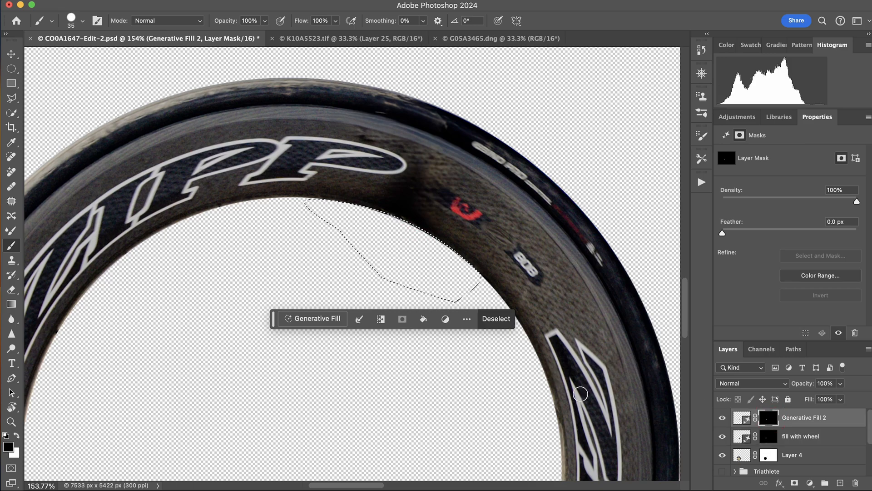
{"action": "key", "text": "super+d"}
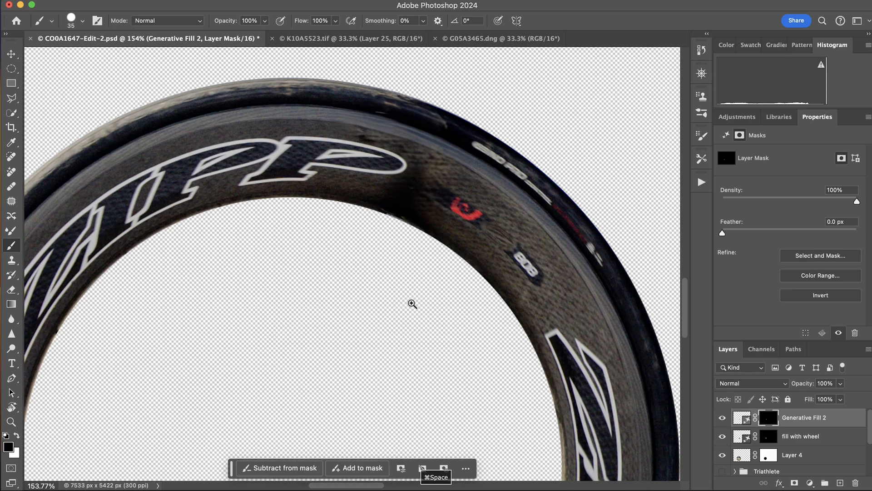
Add a new layer above Generative Fill 2 and stamp all visible wheel layers into it.
{"action": "left_click_drag", "start_coordinate": [410, 301], "coordinate": [237, 369]}
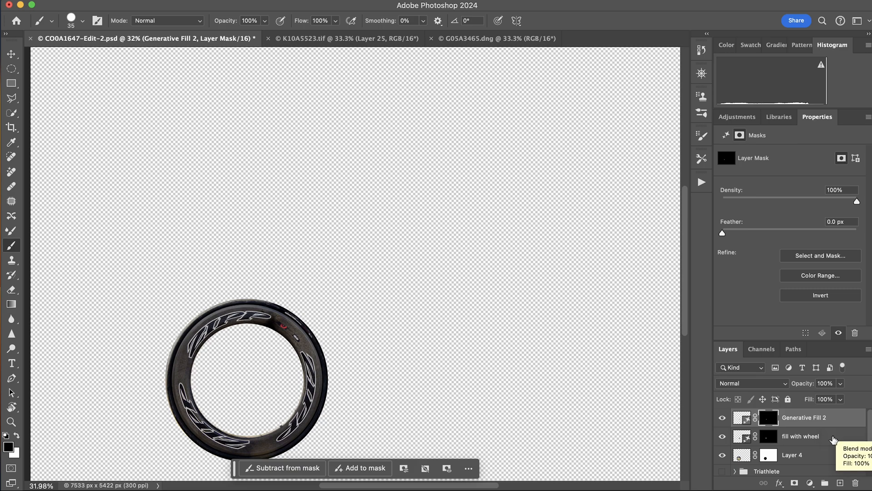
{"action": "left_click", "coordinate": [840, 483]}
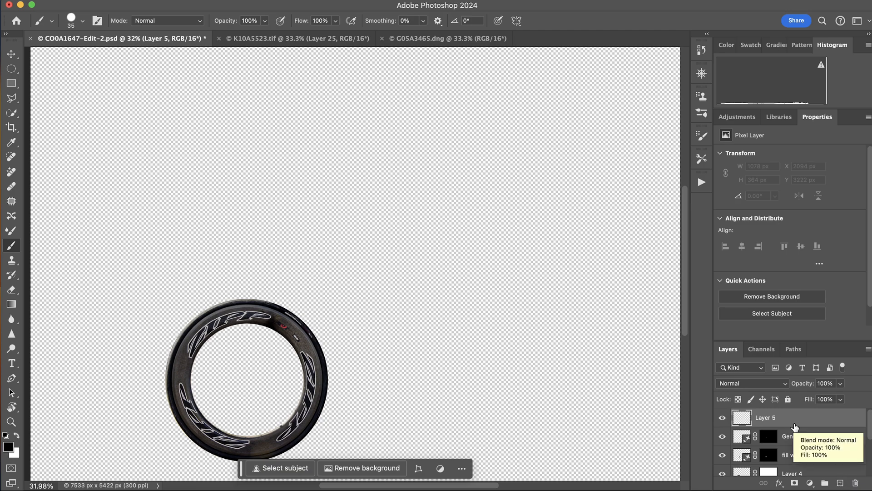
{"action": "key", "text": "alt+shift+super+e"}
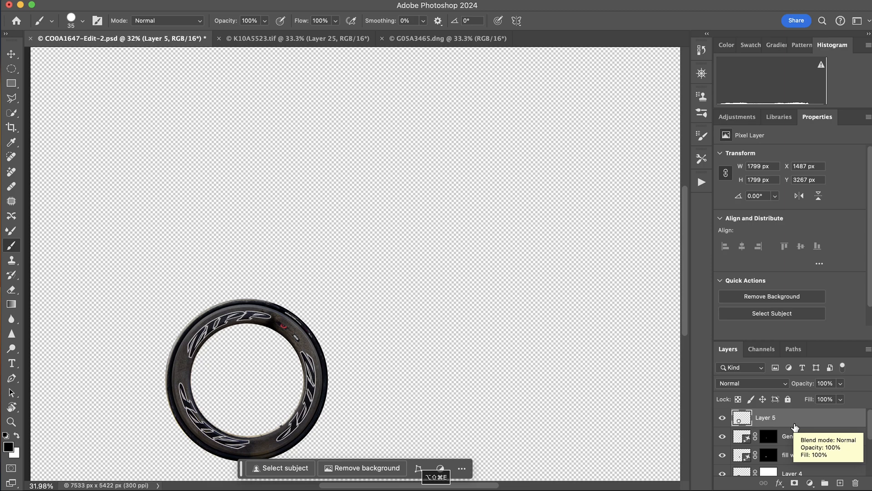
Delete the Generative Fill 2 and "fill with wheel" layers.
{"action": "key", "text": "super+space"}
{"action": "mouse_move", "coordinate": [248, 363]}
{"action": "left_mouse_down"}
{"action": "mouse_move", "coordinate": [223, 369]}
{"action": "mouse_move", "coordinate": [242, 378]}
{"action": "mouse_move", "coordinate": [278, 367]}
{"action": "left_mouse_up"}
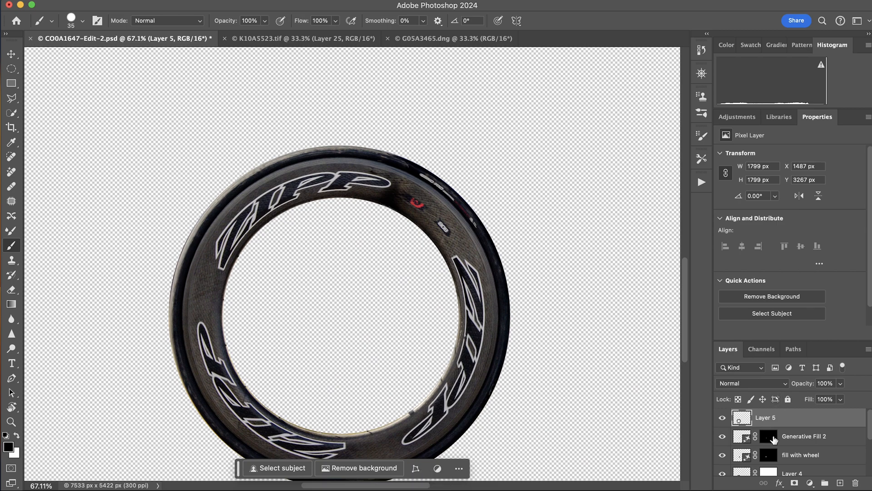
{"action": "scroll", "coordinate": [786, 458], "scroll_direction": "down", "scroll_amount": 5}
{"action": "scroll", "coordinate": [790, 456], "scroll_direction": "up", "scroll_amount": 5}
{"action": "left_click", "coordinate": [803, 437]}
{"action": "left_click", "coordinate": [816, 455], "text": "shift"}
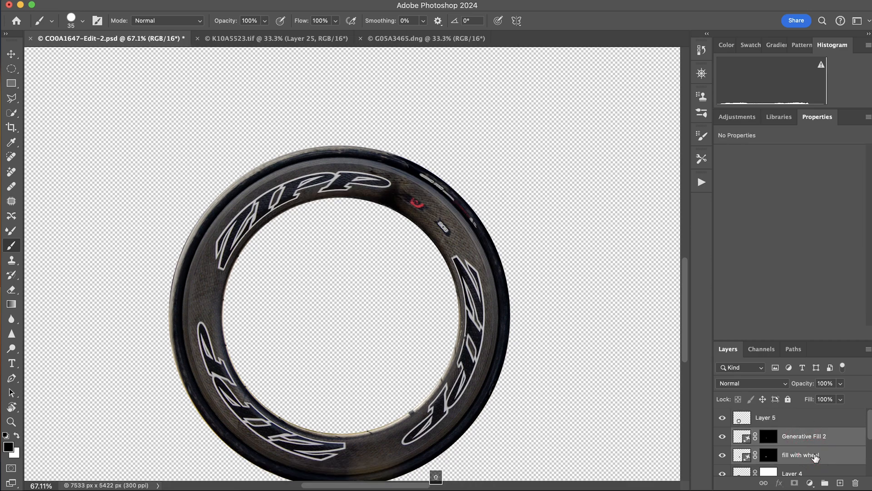
{"action": "key", "text": "Delete"}
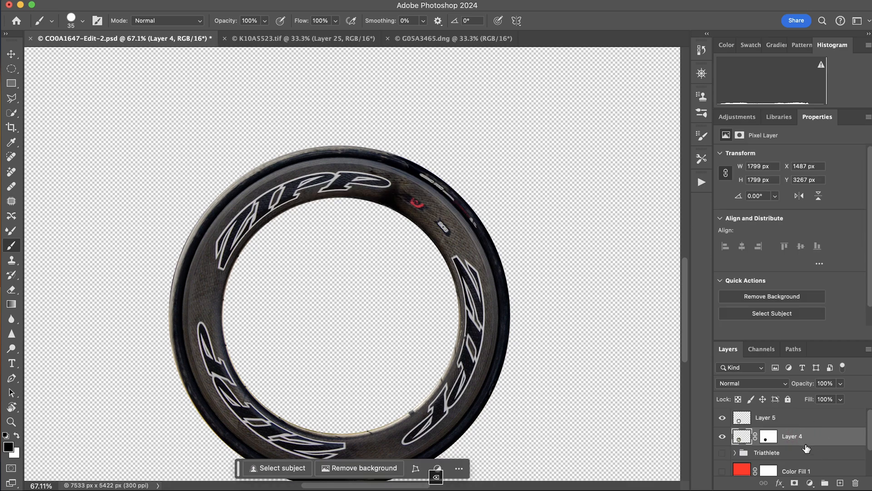
Group Layer 5 and Layer 4 and name the group Wheel.
{"action": "left_click", "coordinate": [806, 420], "text": "shift"}
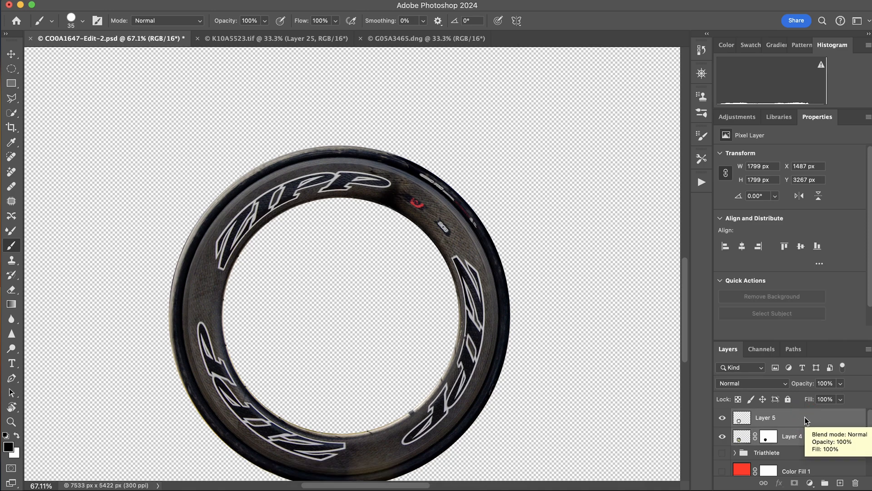
{"action": "key", "text": "super+g"}
{"action": "double_click", "coordinate": [766, 415]}
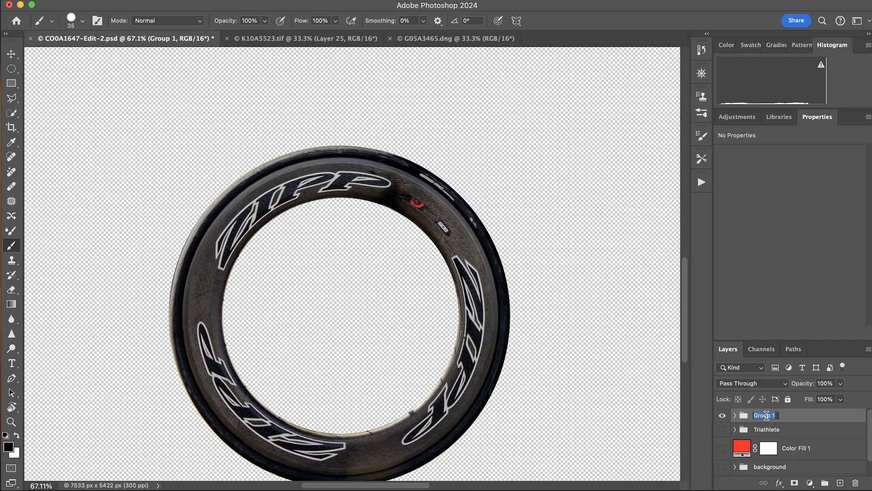
{"action": "type", "text": "Wheel"}
{"action": "key", "text": "Return"}
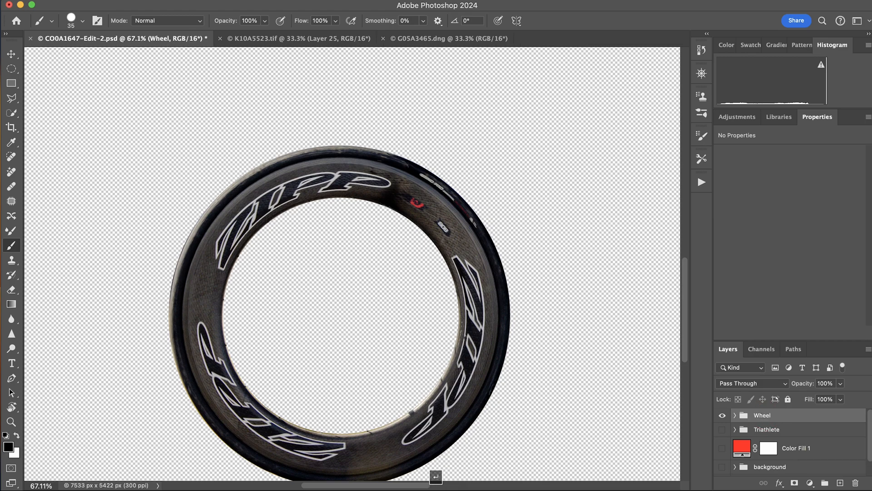
Expand the Wheel group and lower the density of Layer 4's mask to 45% to reveal the spokes.
{"action": "left_click", "coordinate": [735, 415]}
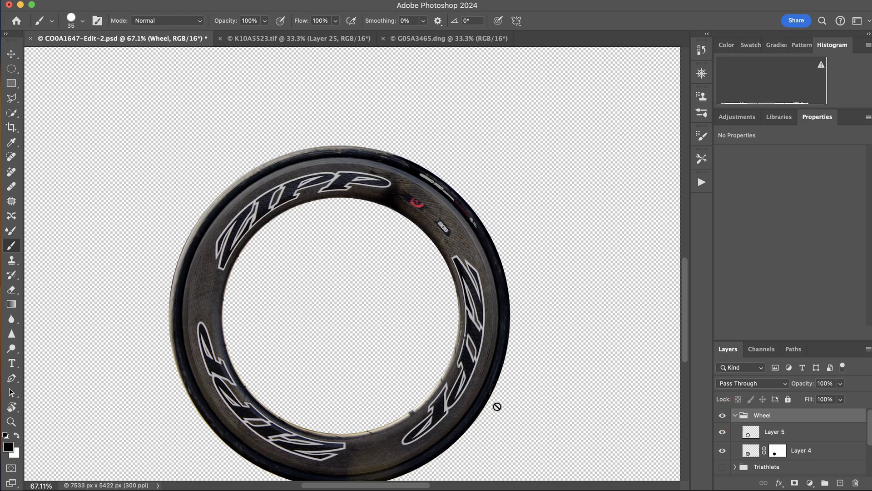
{"action": "left_click", "coordinate": [723, 432]}
{"action": "left_click", "coordinate": [723, 432]}
{"action": "left_click", "coordinate": [779, 451]}
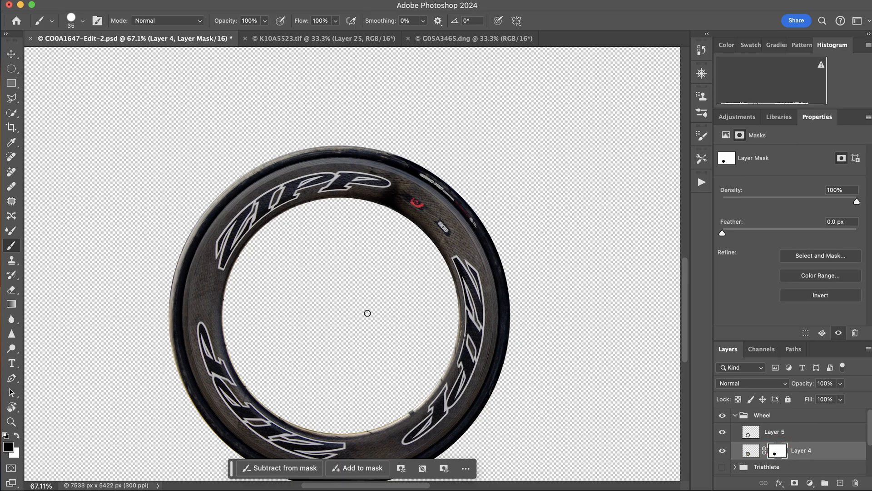
{"action": "left_click_drag", "start_coordinate": [374, 327], "coordinate": [425, 327]}
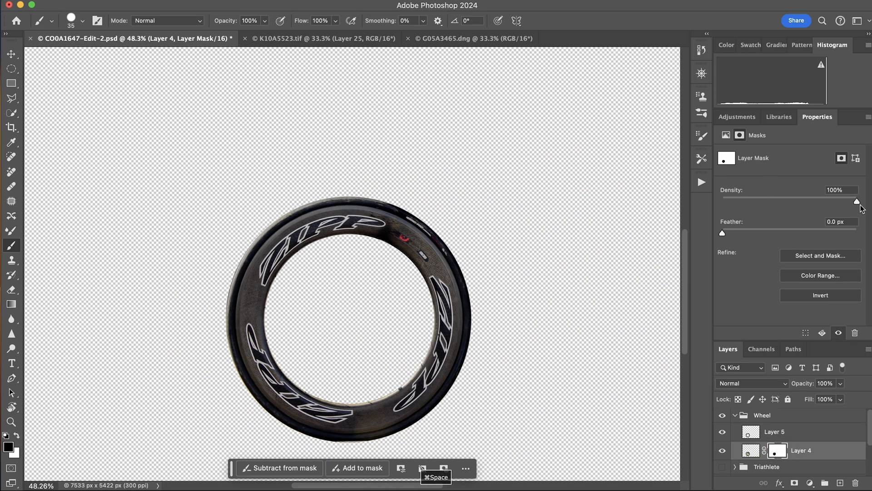
{"action": "left_click_drag", "start_coordinate": [856, 202], "coordinate": [783, 204]}
Add a new empty layer above Layer 5 in the Wheel group.
{"action": "mouse_move", "coordinate": [336, 347]}
{"action": "left_mouse_down"}
{"action": "mouse_move", "coordinate": [370, 342]}
{"action": "mouse_move", "coordinate": [356, 343]}
{"action": "left_mouse_up"}
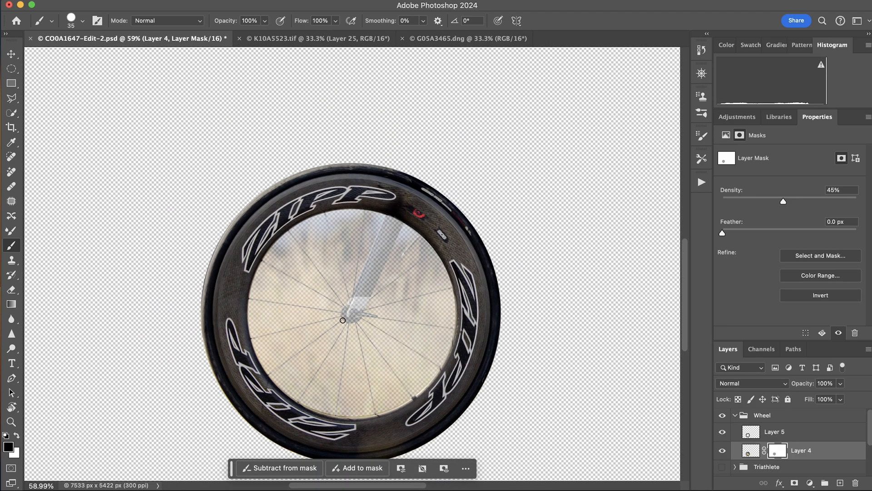
{"action": "scroll", "coordinate": [345, 325], "scroll_direction": "down", "scroll_amount": 3}
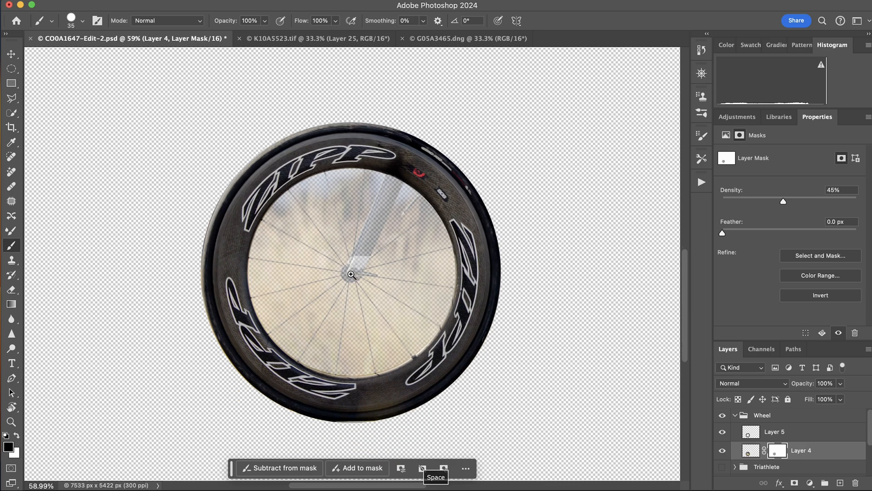
{"action": "left_click_drag", "start_coordinate": [351, 274], "coordinate": [368, 273]}
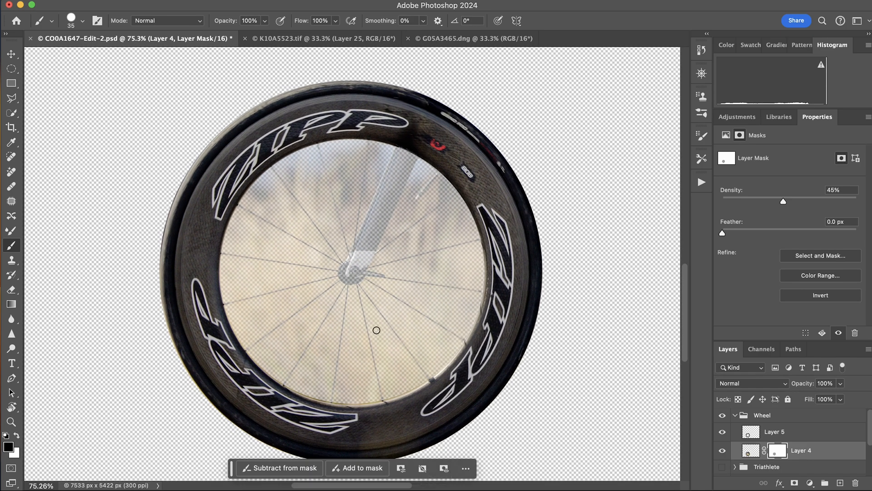
{"action": "key", "text": "b"}
{"action": "left_click", "coordinate": [802, 423]}
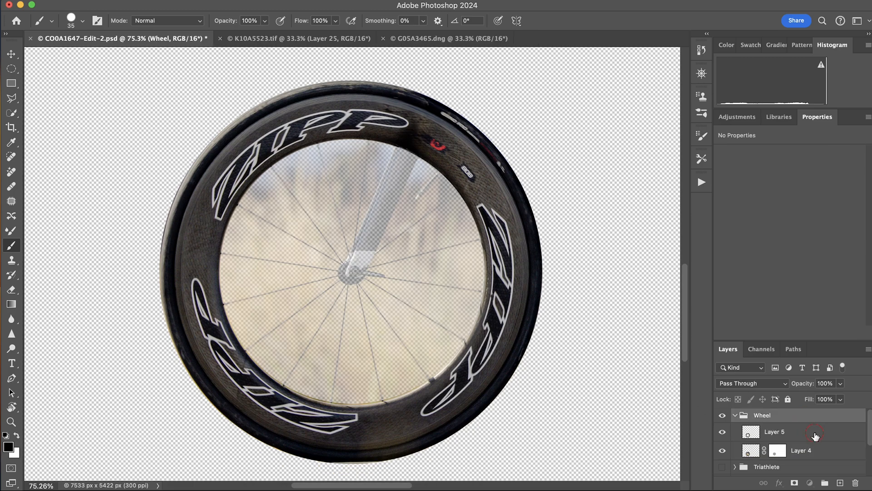
{"action": "left_click", "coordinate": [814, 434]}
{"action": "left_click", "coordinate": [840, 483]}
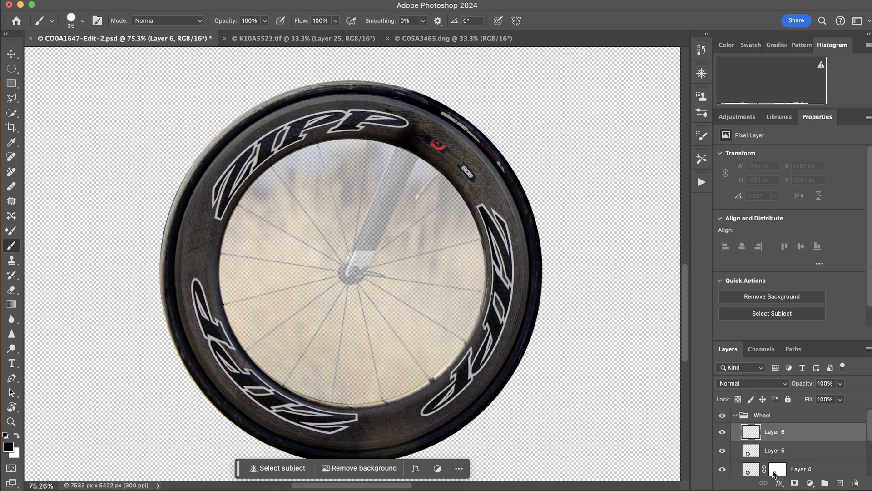
Lower the density of Layer 4's mask to about 25% so the original spokes show more strongly.
{"action": "left_click", "coordinate": [778, 471]}
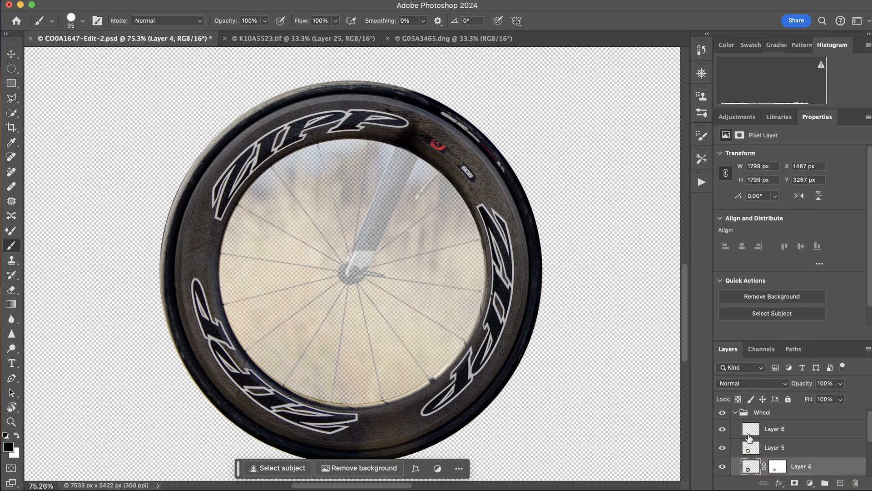
{"action": "left_click", "coordinate": [777, 466]}
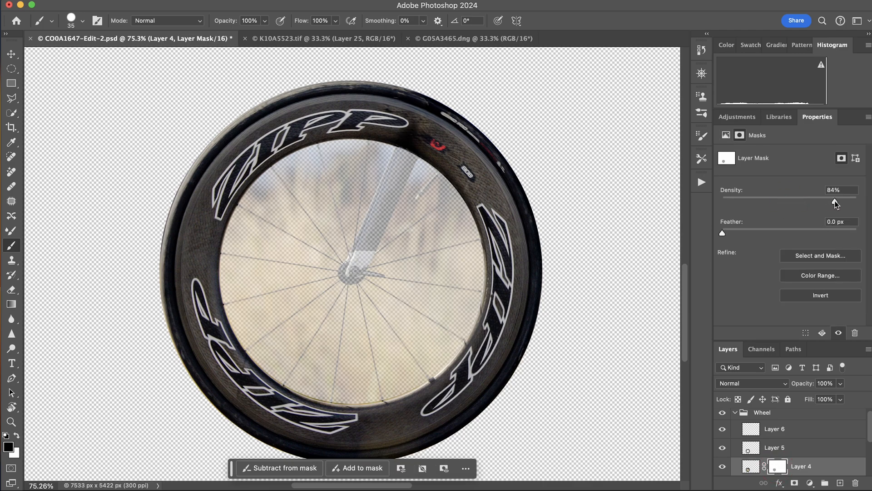
{"action": "left_click_drag", "start_coordinate": [835, 203], "coordinate": [827, 205]}
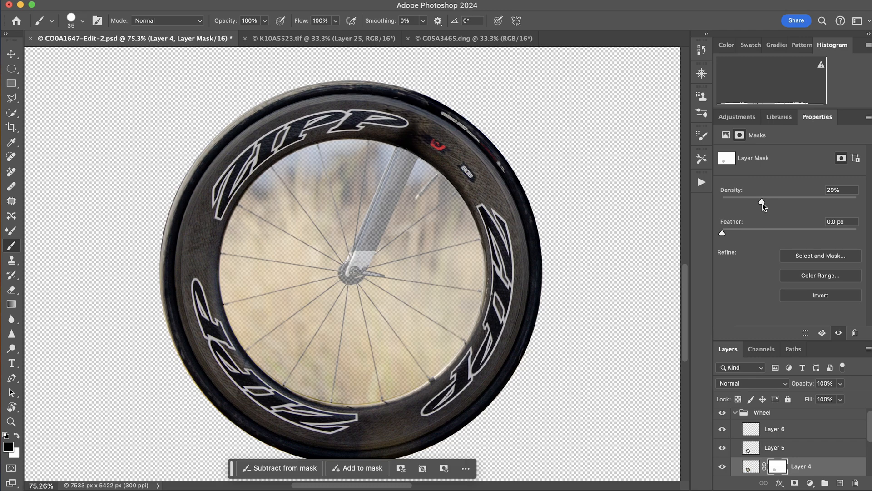
{"action": "mouse_move", "coordinate": [762, 203]}
{"action": "left_mouse_down"}
{"action": "mouse_move", "coordinate": [743, 204]}
{"action": "mouse_move", "coordinate": [754, 203]}
{"action": "left_mouse_up"}
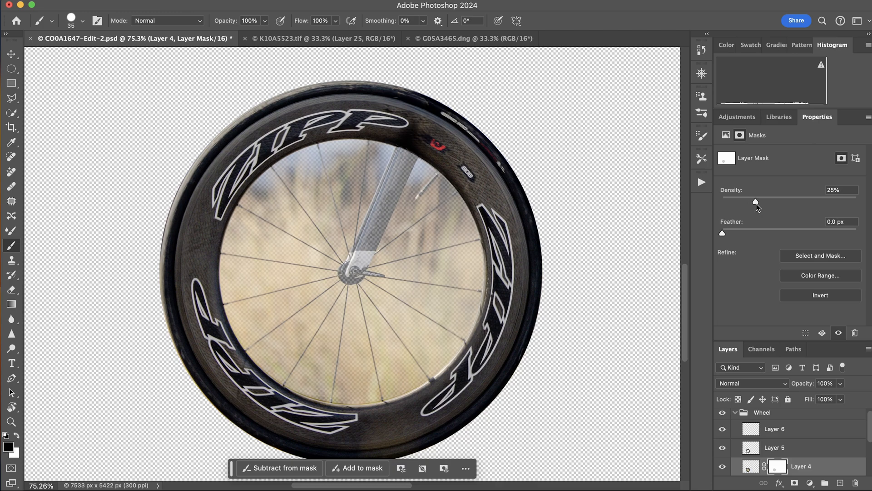
{"action": "left_click_drag", "start_coordinate": [763, 203], "coordinate": [760, 204]}
Rename the empty Layer 6 in the Wheel group as spokes.
{"action": "left_click", "coordinate": [792, 433]}
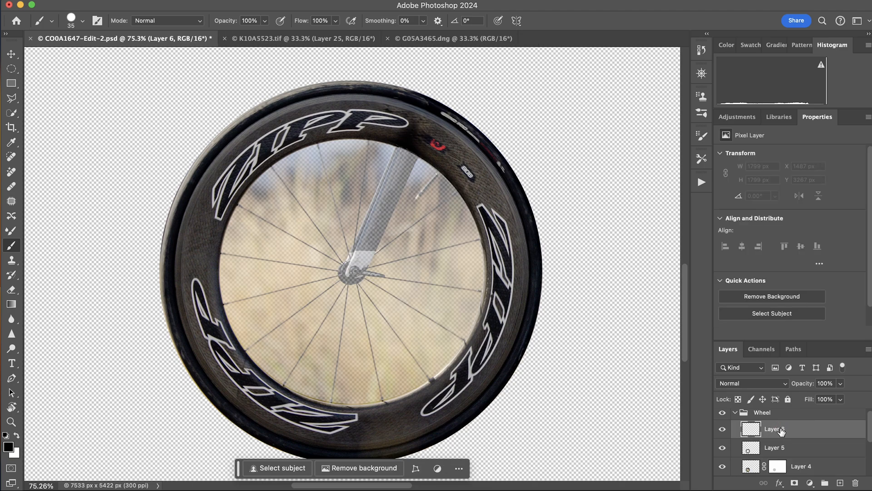
{"action": "double_click", "coordinate": [778, 428]}
{"action": "left_click", "coordinate": [777, 427]}
{"action": "type", "text": "spokes"}
{"action": "left_click_drag", "start_coordinate": [806, 429], "coordinate": [709, 429]}
{"action": "type", "text": "spokes"}
{"action": "key", "text": "Return"}
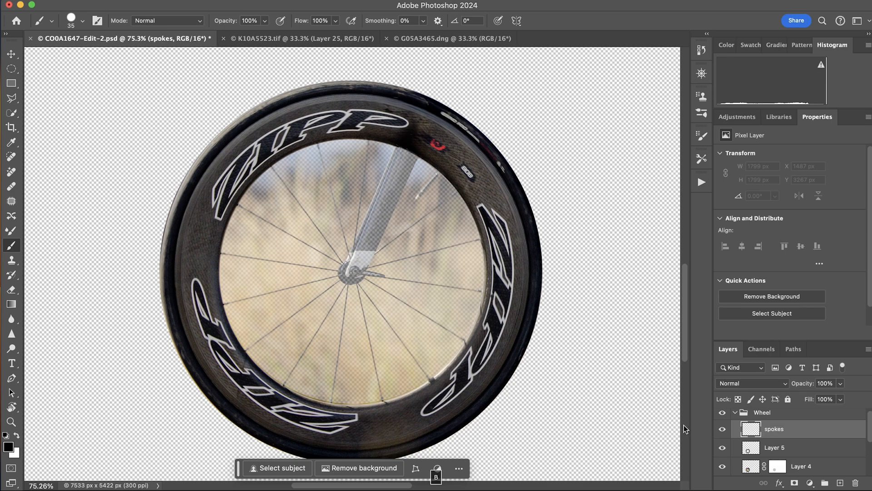
With a 5 px black brush, trace the wheel's two lower-left spokes as straight lines from rim to hub on the spokes layer.
{"action": "key", "text": "b"}
{"action": "mouse_move", "coordinate": [255, 347]}
{"action": "left_mouse_down"}
{"action": "mouse_move", "coordinate": [312, 343]}
{"action": "mouse_move", "coordinate": [323, 294]}
{"action": "mouse_move", "coordinate": [311, 298]}
{"action": "mouse_move", "coordinate": [309, 461]}
{"action": "left_mouse_up"}
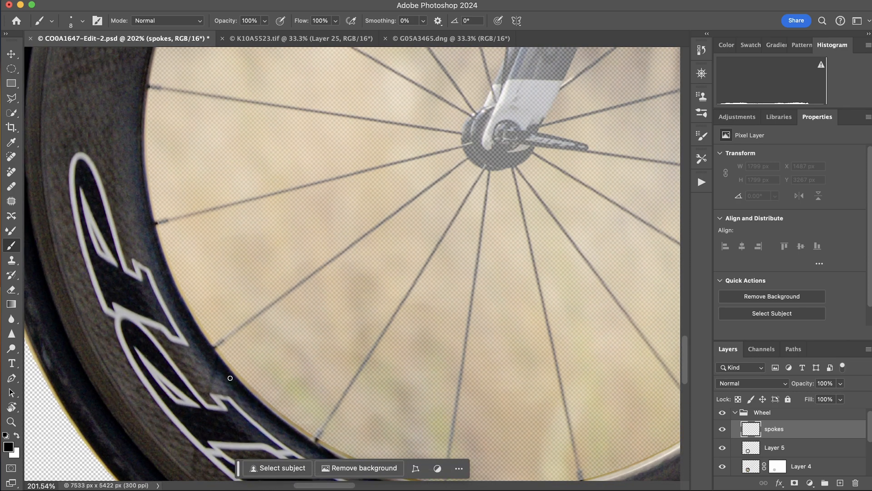
{"action": "left_click_drag", "start_coordinate": [223, 342], "coordinate": [223, 342]}
{"action": "left_click_drag", "start_coordinate": [303, 281], "coordinate": [302, 280]}
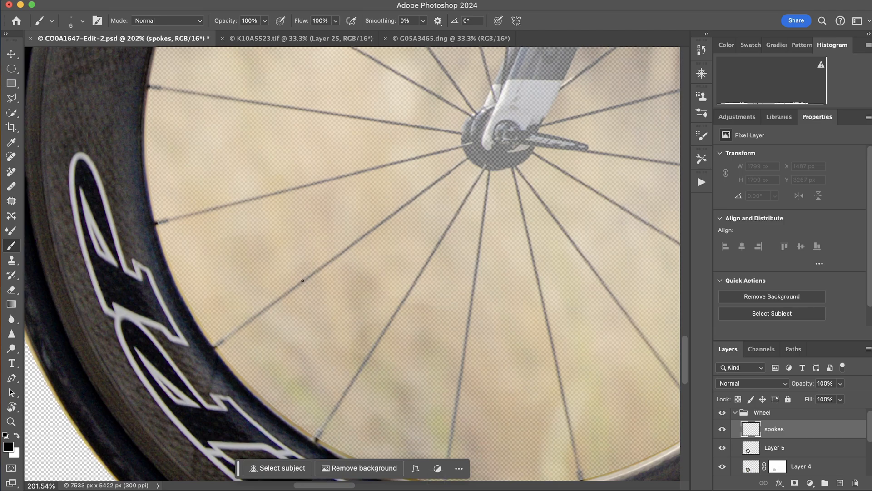
{"action": "left_click", "coordinate": [215, 348]}
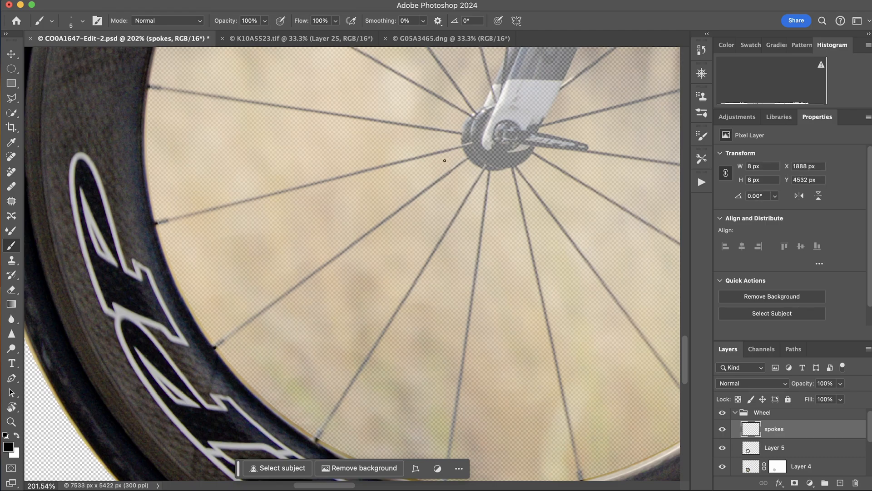
{"action": "left_click", "coordinate": [471, 155], "text": "shift"}
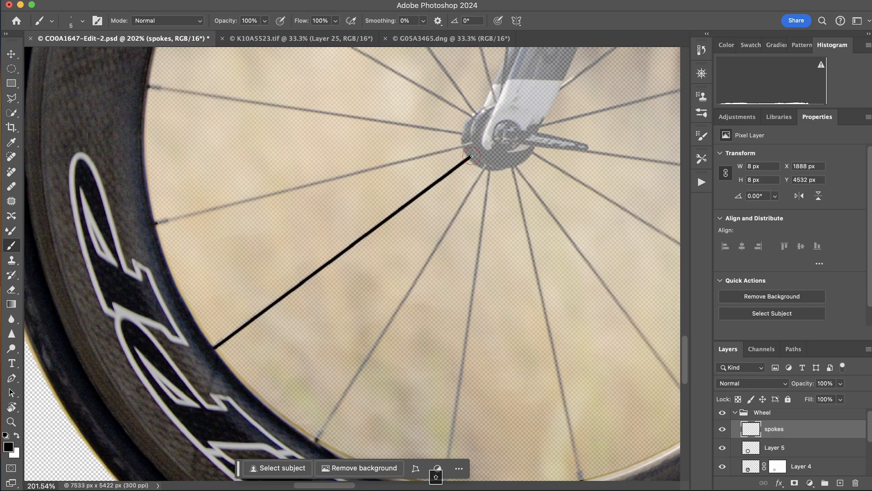
{"action": "left_click", "coordinate": [315, 441]}
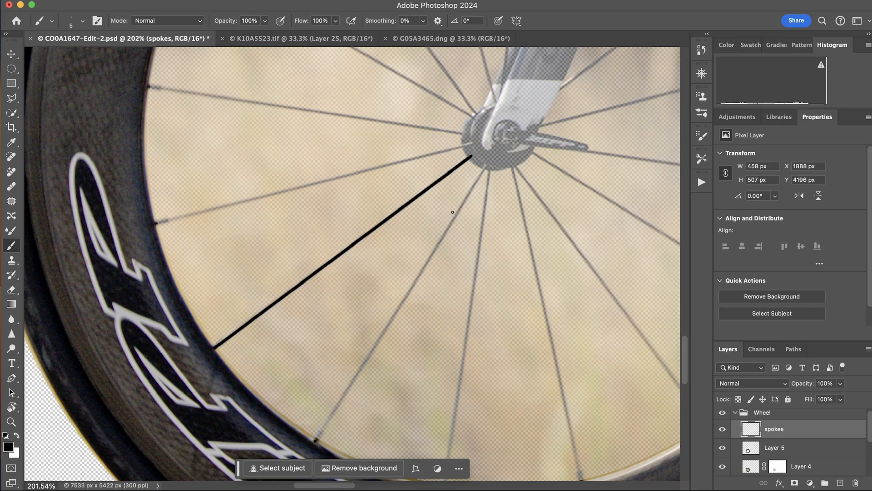
{"action": "left_click", "coordinate": [486, 166], "text": "shift"}
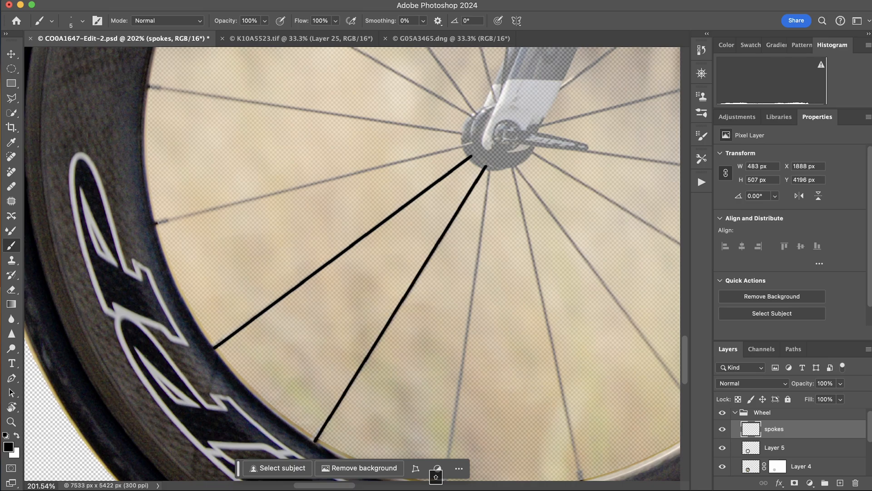
Trace the two bottom spokes with straight black brush lines between the rim and the hub.
{"action": "scroll", "coordinate": [460, 215], "scroll_direction": "down", "scroll_amount": 5}
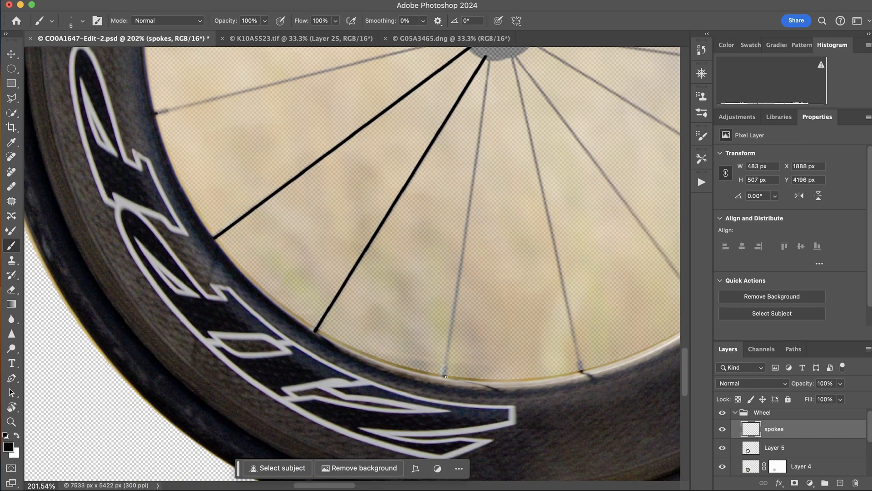
{"action": "left_click", "coordinate": [445, 377]}
{"action": "scroll", "coordinate": [505, 119], "scroll_direction": "up", "scroll_amount": 2}
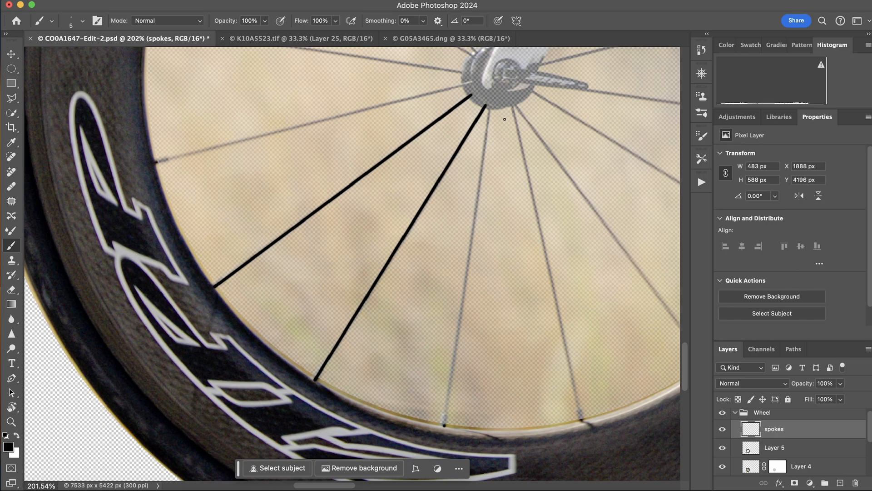
{"action": "left_click", "coordinate": [489, 108], "text": "shift"}
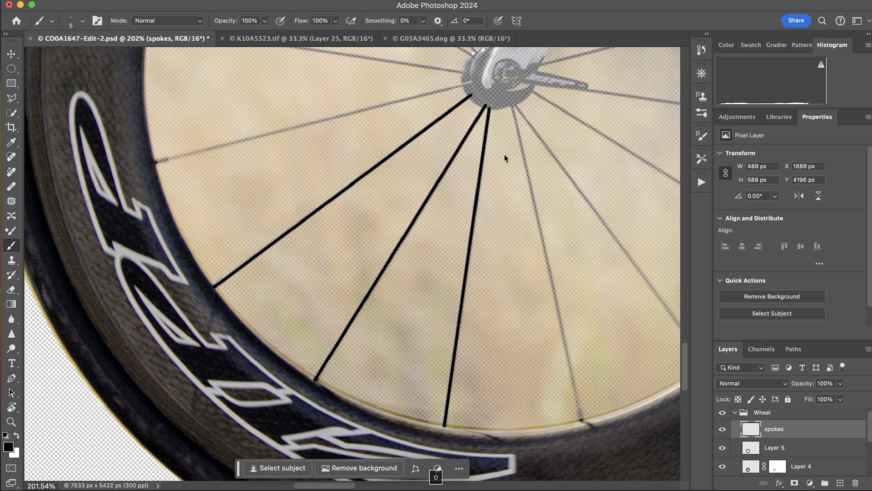
{"action": "left_click", "coordinate": [582, 420]}
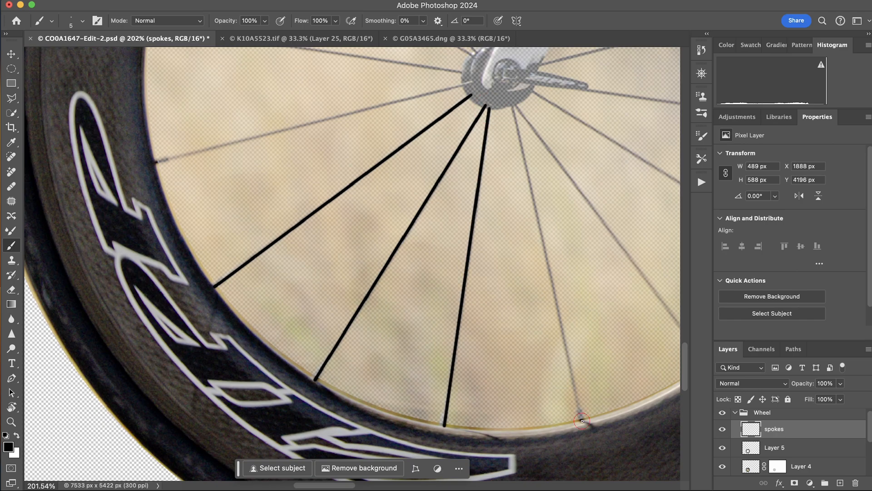
{"action": "left_click", "coordinate": [514, 106], "text": "shift"}
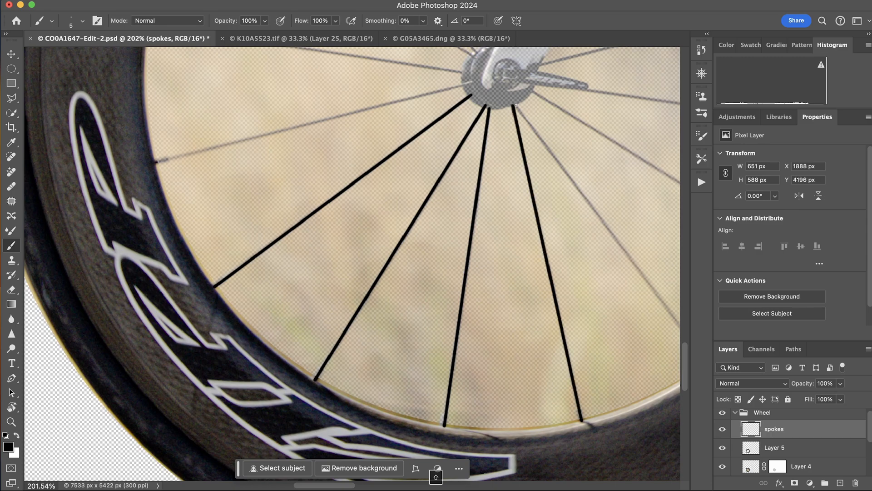
Trace the three lower-right spokes with straight black brush lines, ending with the one just below the hub lever.
{"action": "scroll", "coordinate": [521, 122], "scroll_direction": "right", "scroll_amount": 5}
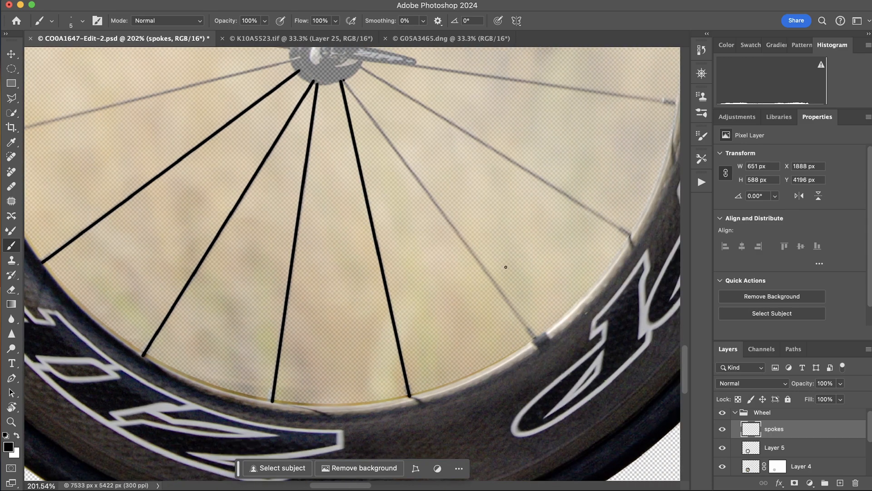
{"action": "left_click", "coordinate": [537, 340], "text": "shift"}
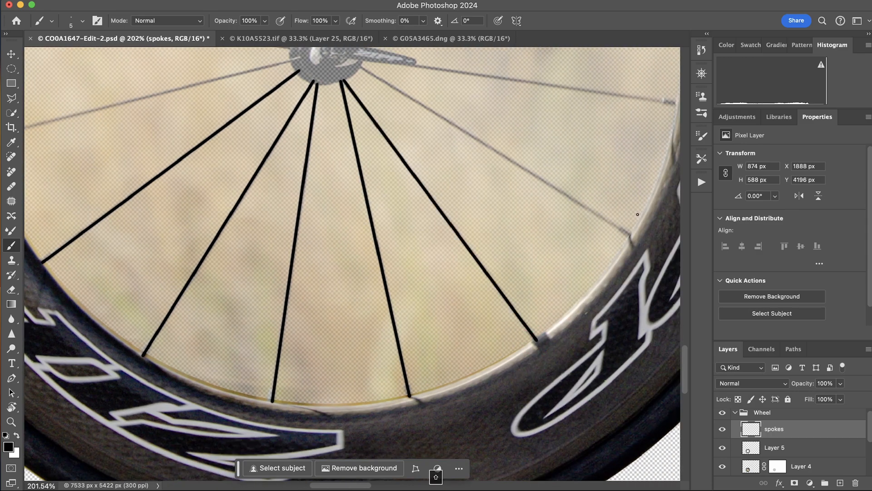
{"action": "left_click", "coordinate": [631, 236]}
{"action": "left_click", "coordinate": [360, 67], "text": "shift"}
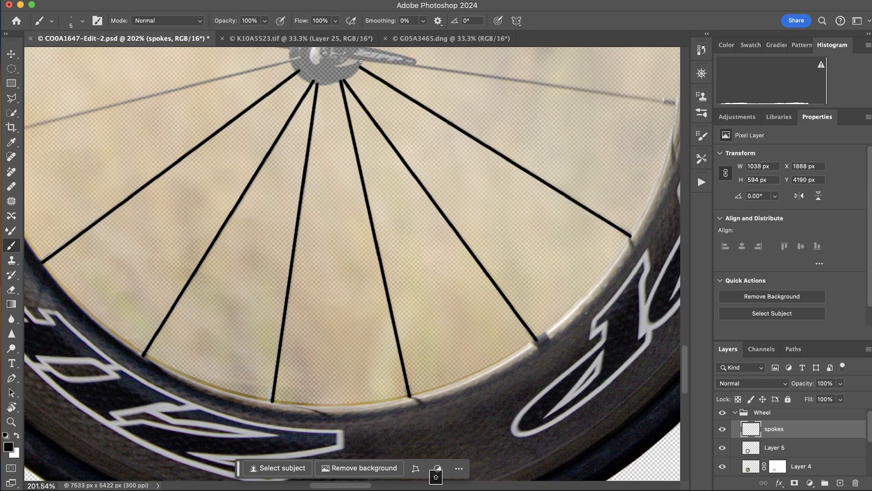
{"action": "left_click", "coordinate": [360, 59]}
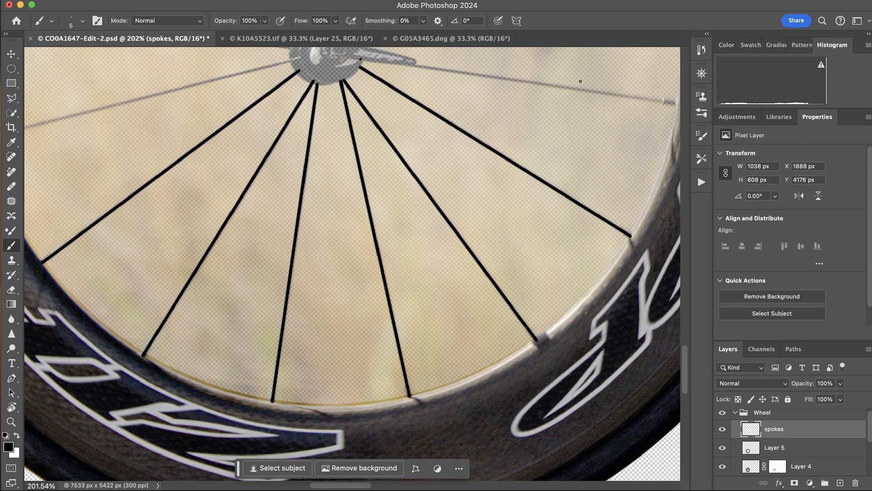
{"action": "left_click", "coordinate": [677, 103], "text": "shift"}
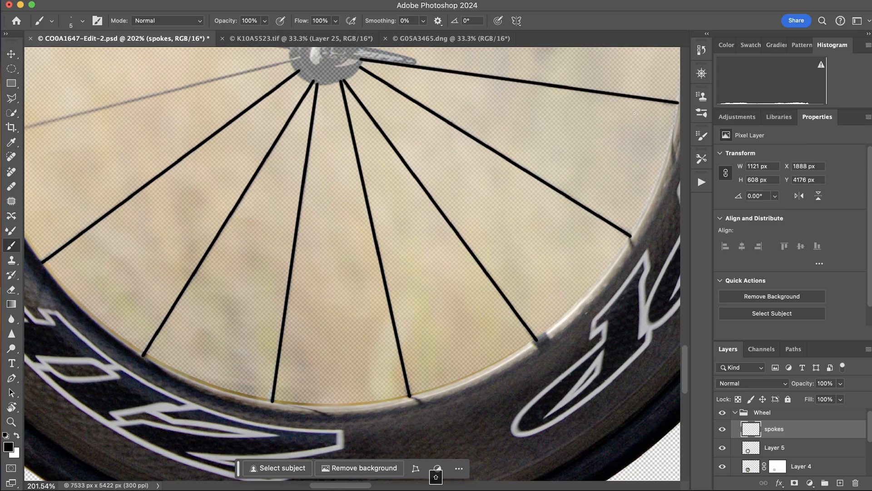
Trace the two spokes on the wheel's upper-right side, continuing the higher one across the fork to the hub.
{"action": "scroll", "coordinate": [588, 122], "scroll_direction": "up", "scroll_amount": 5}
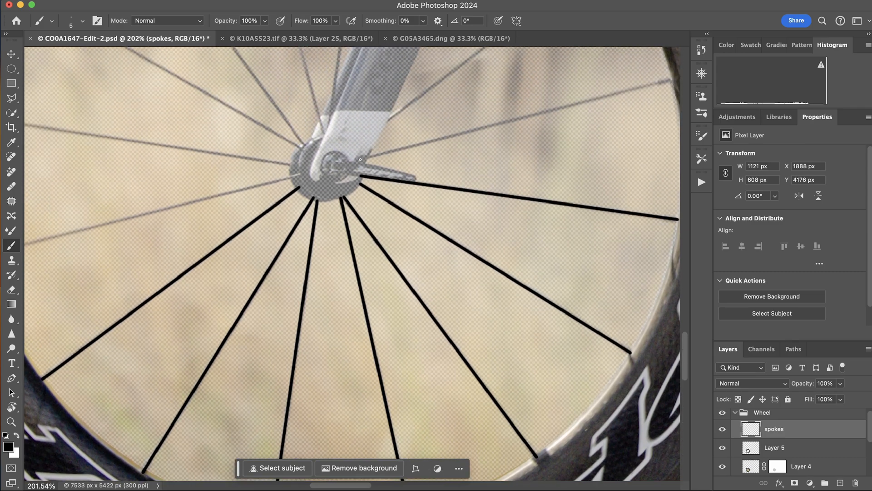
{"action": "left_click", "coordinate": [359, 159]}
{"action": "left_click", "coordinate": [673, 79], "text": "shift"}
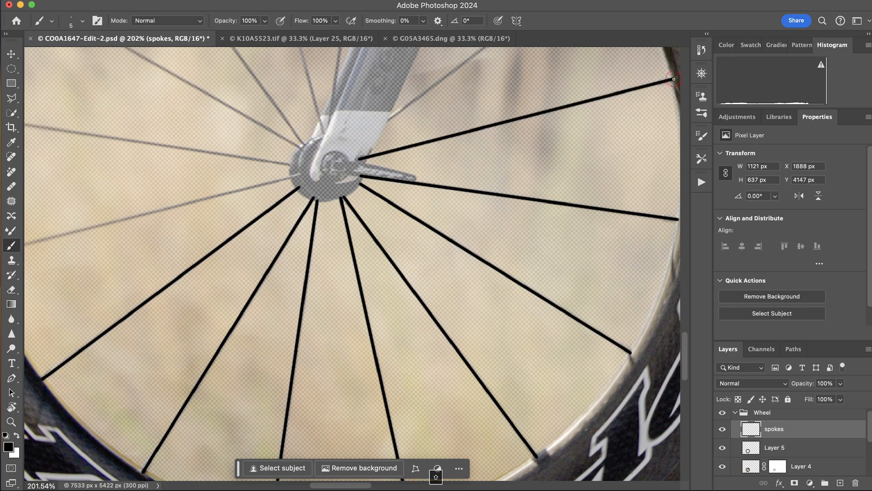
{"action": "scroll", "coordinate": [414, 115], "scroll_direction": "up", "scroll_amount": 5}
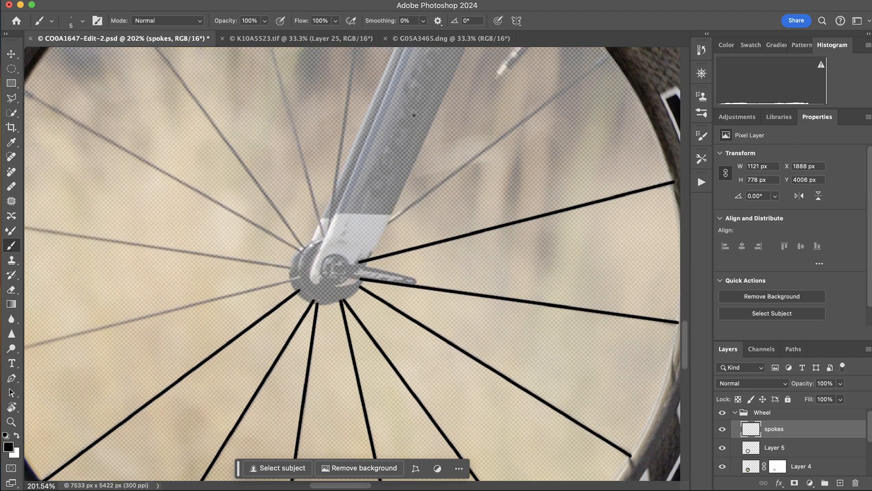
{"action": "left_click", "coordinate": [610, 54]}
{"action": "left_click", "coordinate": [338, 260], "text": "shift"}
Trace the two top spokes beside the fork with straight black lines meeting at the hub.
{"action": "scroll", "coordinate": [336, 261], "scroll_direction": "up", "scroll_amount": 2}
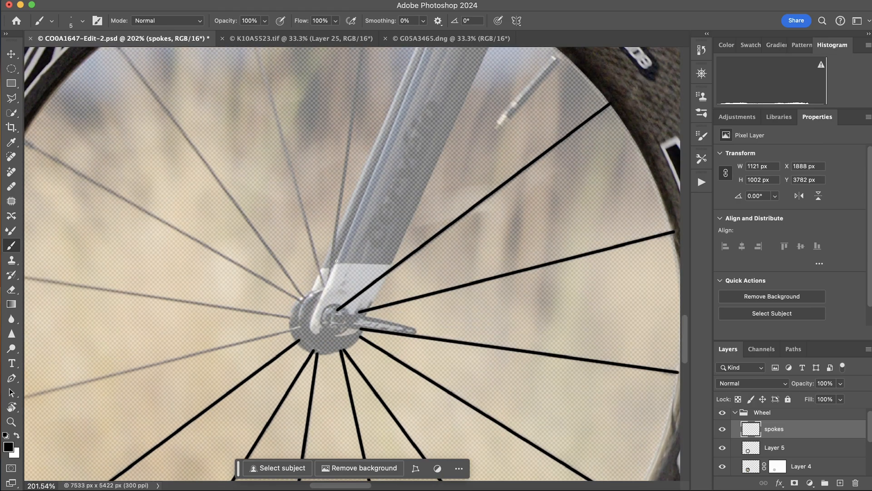
{"action": "scroll", "coordinate": [340, 248], "scroll_direction": "up", "scroll_amount": 3}
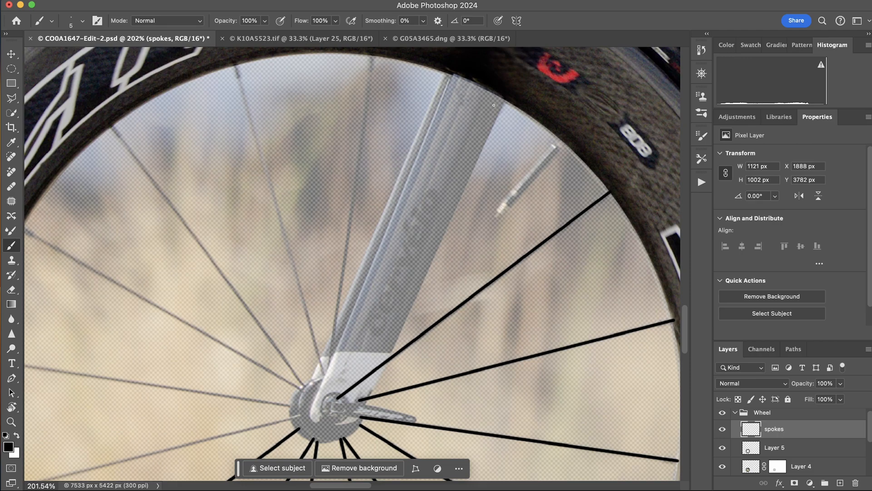
{"action": "left_click", "coordinate": [373, 57]}
{"action": "left_click", "coordinate": [330, 383], "text": "shift"}
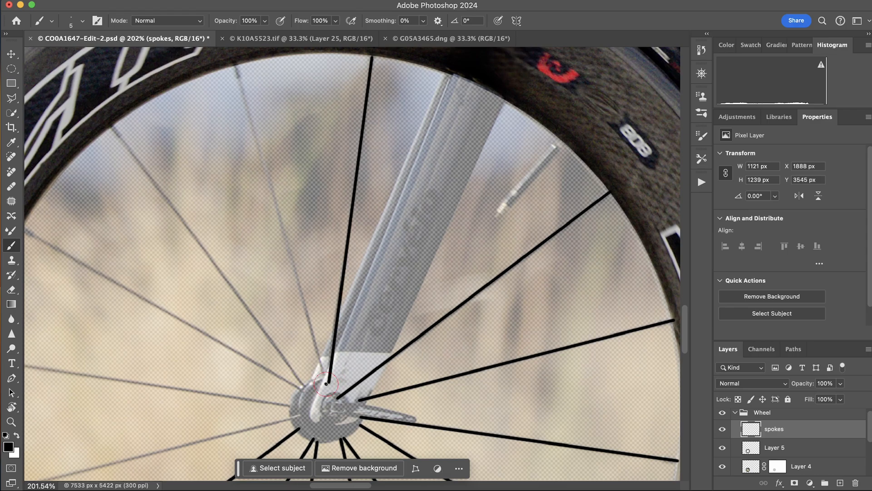
{"action": "left_click", "coordinate": [235, 66], "text": "shift"}
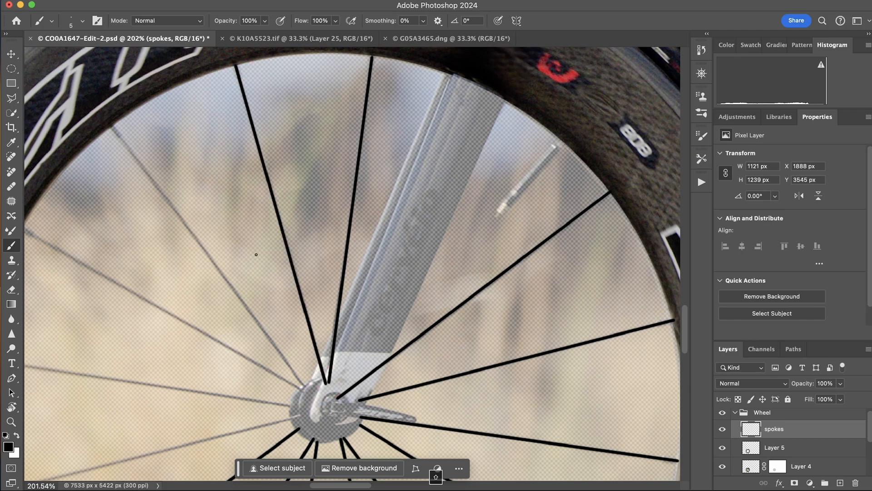
Trace the two upper-left spokes and the nearly horizontal left spoke with straight black lines between hub and rim.
{"action": "scroll", "coordinate": [256, 254], "scroll_direction": "down", "scroll_amount": 3}
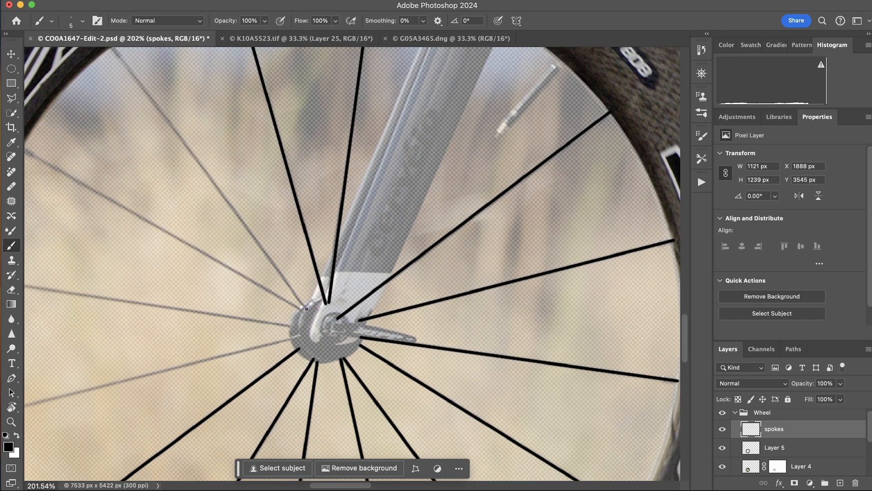
{"action": "scroll", "coordinate": [307, 309], "scroll_direction": "up", "scroll_amount": 2}
{"action": "scroll", "coordinate": [307, 309], "scroll_direction": "left", "scroll_amount": 2}
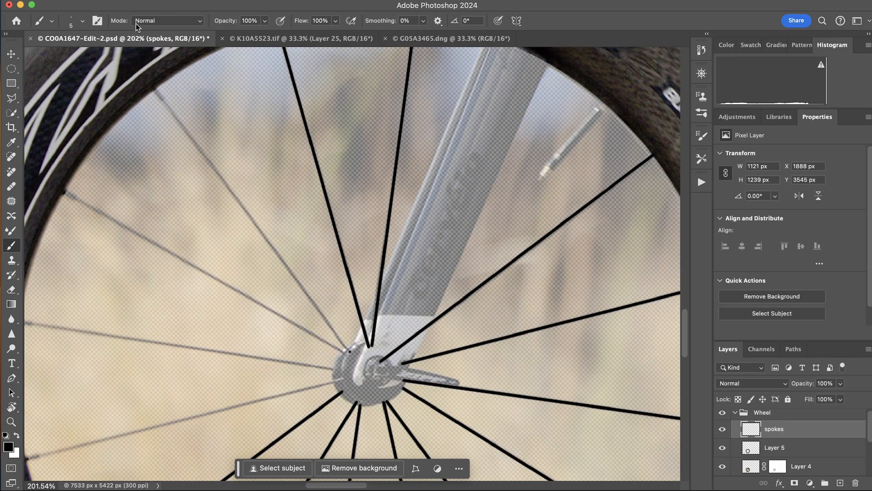
{"action": "left_click", "coordinate": [154, 89], "text": "shift"}
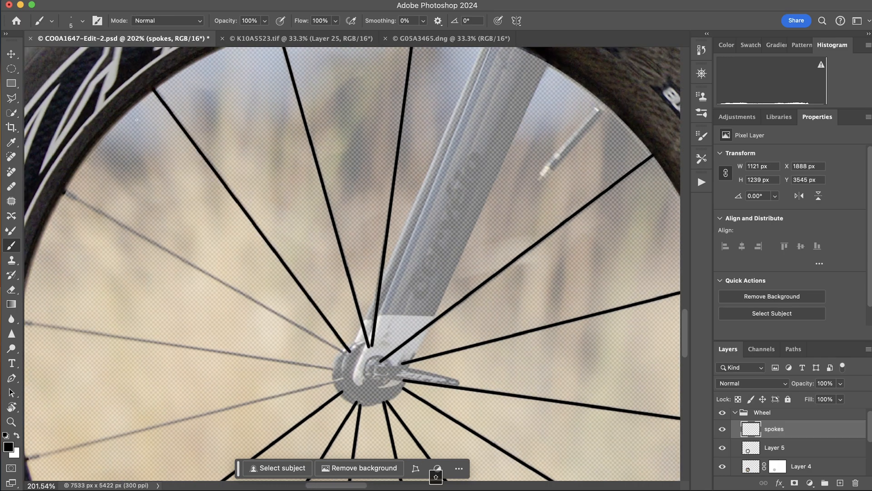
{"action": "left_click", "coordinate": [65, 193]}
{"action": "left_click", "coordinate": [346, 353], "text": "shift"}
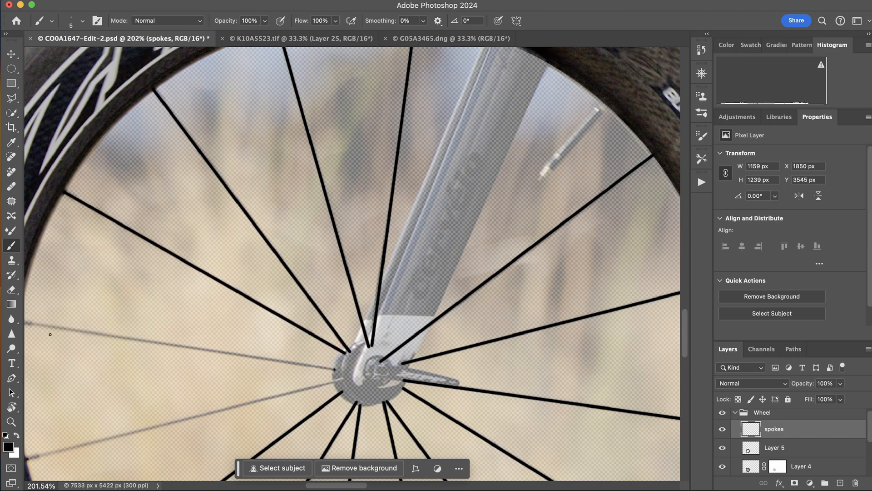
{"action": "scroll", "coordinate": [58, 330], "scroll_direction": "left", "scroll_amount": 4}
{"action": "left_click", "coordinate": [99, 322], "text": "shift"}
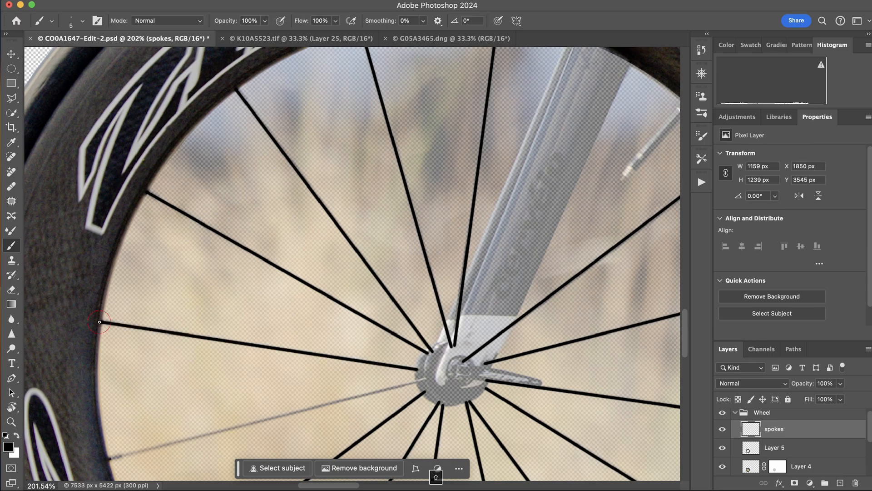
{"action": "scroll", "coordinate": [99, 322], "scroll_direction": "down", "scroll_amount": 3}
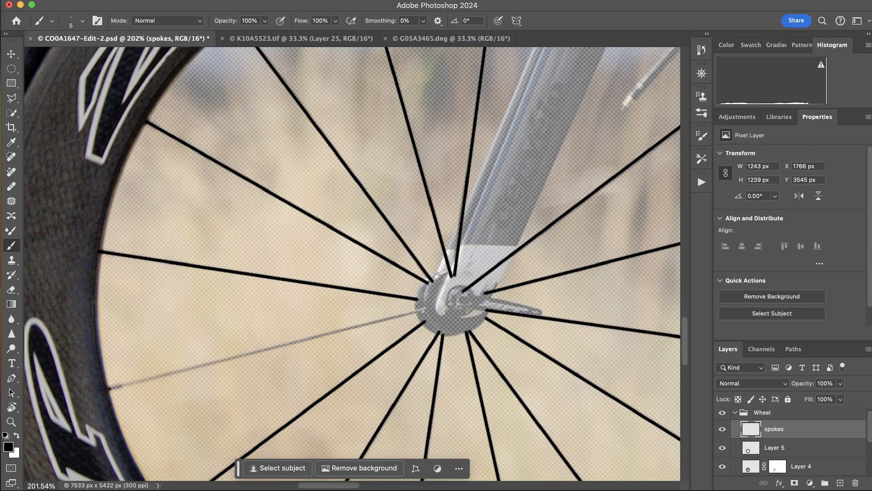
Trace the lower-left spoke and the remaining upper-right spoke across the fork with straight black lines between rim and hub.
{"action": "left_click", "coordinate": [109, 388], "text": "shift"}
{"action": "scroll", "coordinate": [301, 313], "scroll_direction": "right", "scroll_amount": 5}
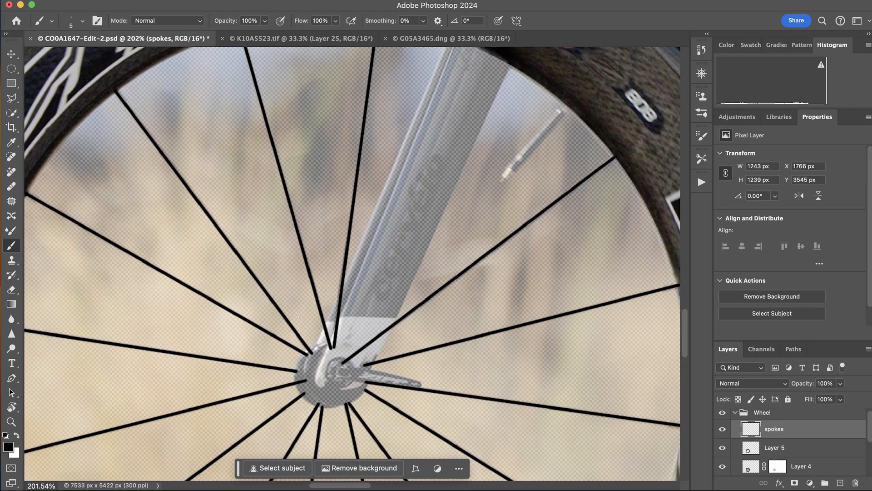
{"action": "scroll", "coordinate": [473, 139], "scroll_direction": "up", "scroll_amount": 2}
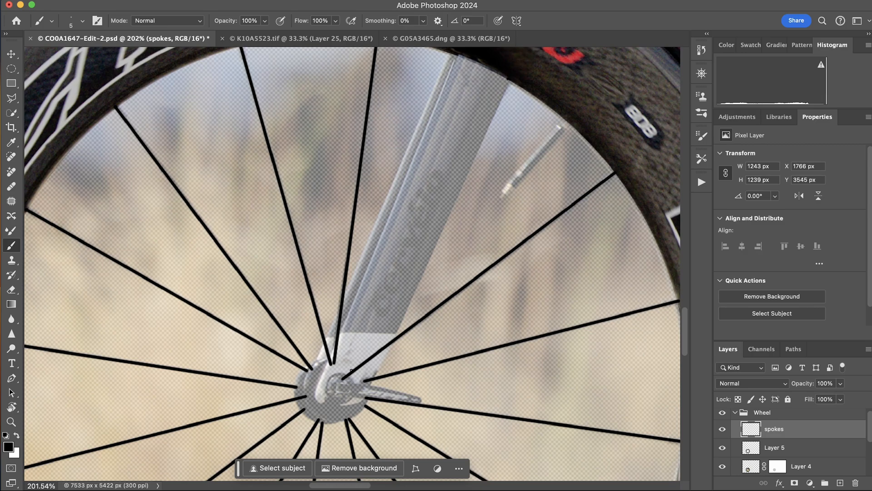
{"action": "left_click", "coordinate": [352, 369], "text": "shift"}
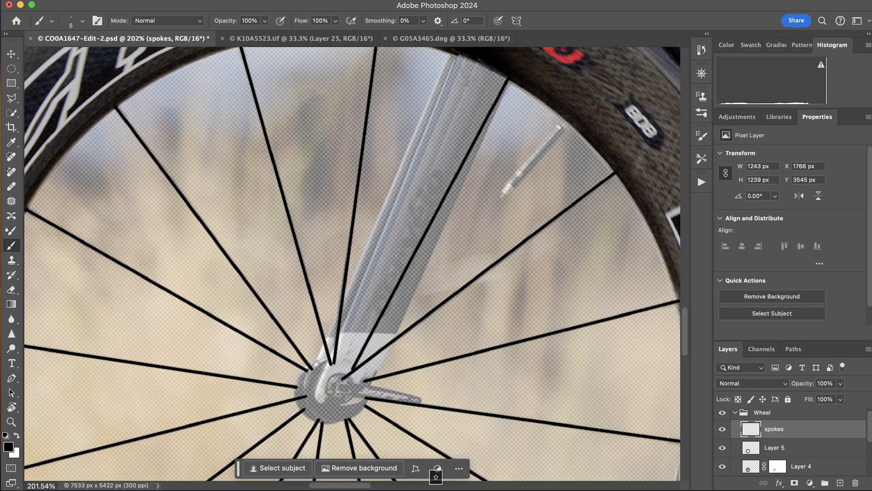
Set the density of Layer 4's mask to 100% to hide the original background, fork and hub inside the rim.
{"action": "left_click_drag", "start_coordinate": [468, 350], "coordinate": [399, 350]}
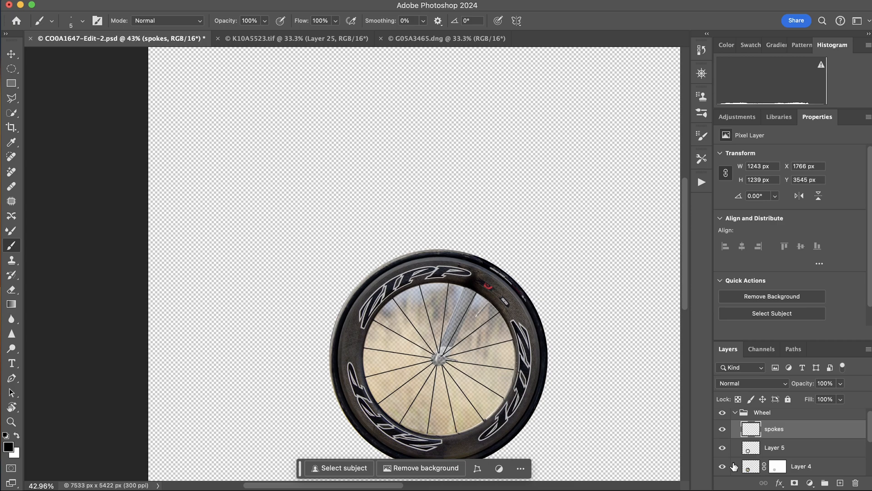
{"action": "left_click", "coordinate": [775, 466]}
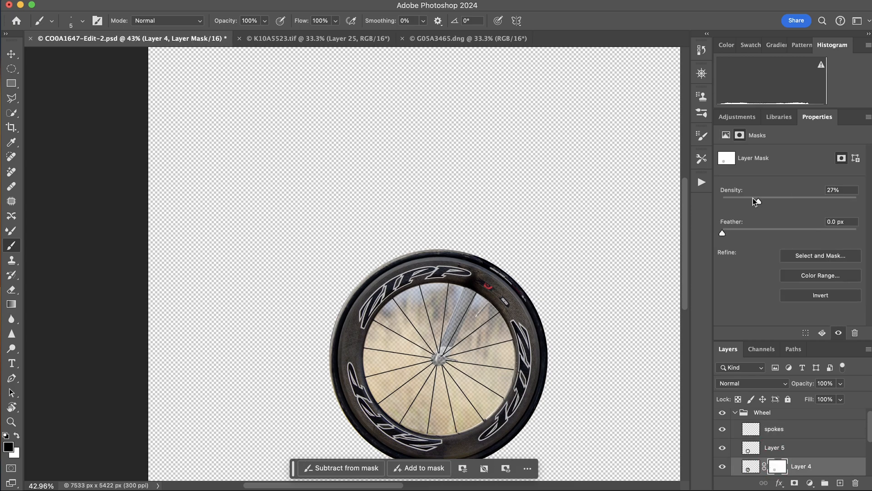
{"action": "left_click_drag", "start_coordinate": [759, 200], "coordinate": [868, 205]}
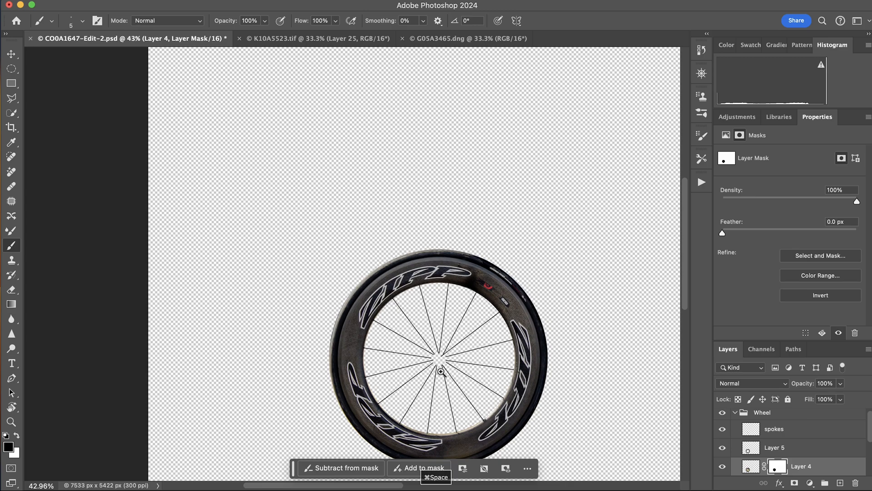
Stamp the visible layers into a new layer above the spokes layer and name it "wheel with spokes".
{"action": "left_click", "coordinate": [800, 431]}
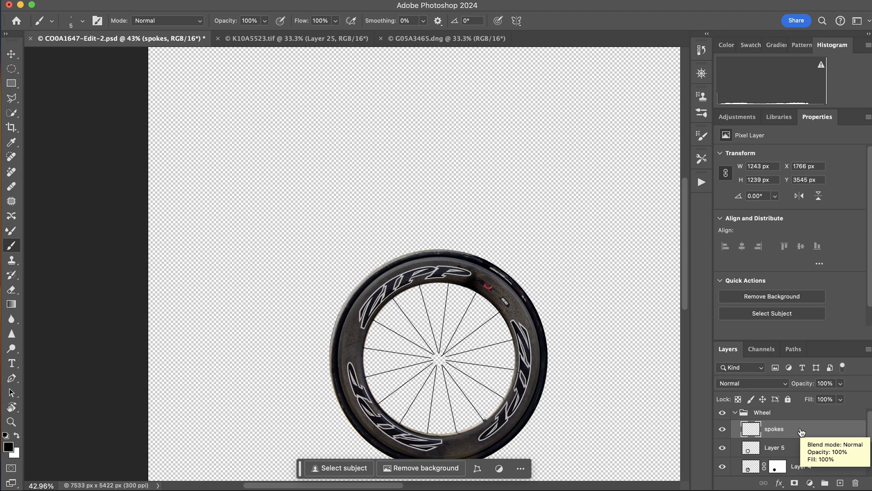
{"action": "key", "text": "alt+shift+super+e"}
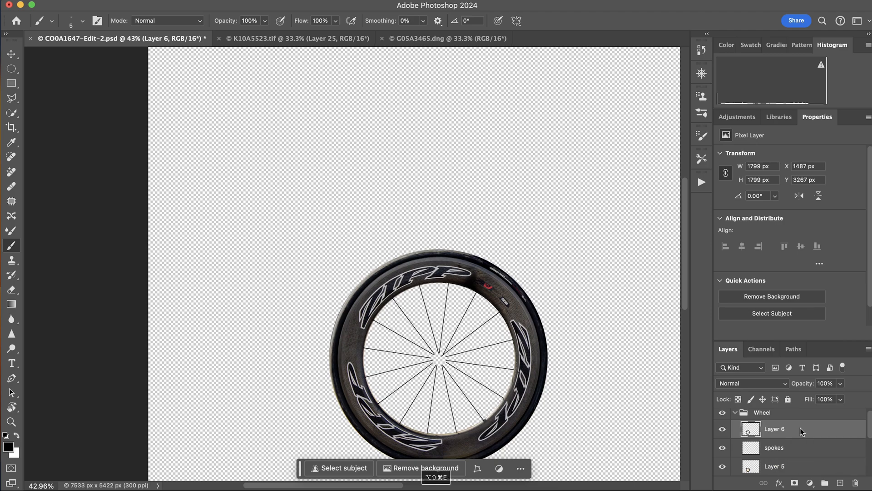
{"action": "left_click", "coordinate": [779, 428]}
{"action": "double_click", "coordinate": [778, 428]}
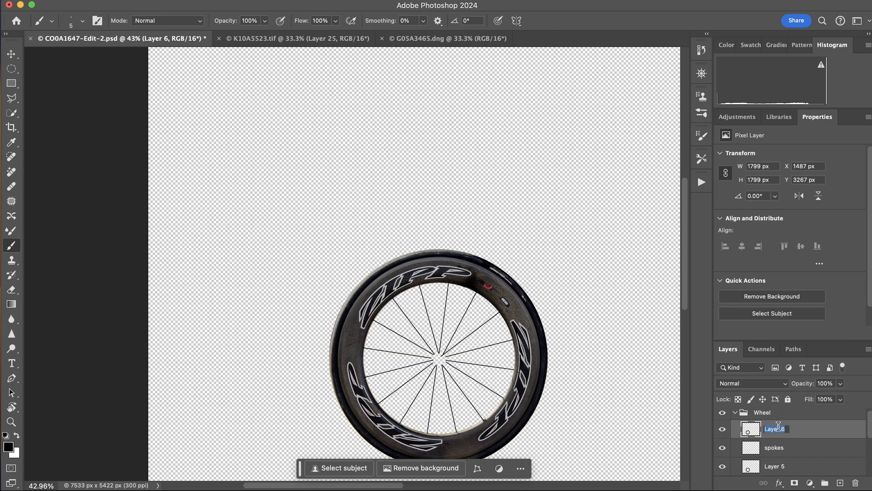
{"action": "type", "text": "ll w"}
{"action": "key", "text": "BackSpace"}
{"action": "key", "text": "BackSpace"}
{"action": "type", "text": "el with spokes"}
{"action": "key", "text": "Return"}
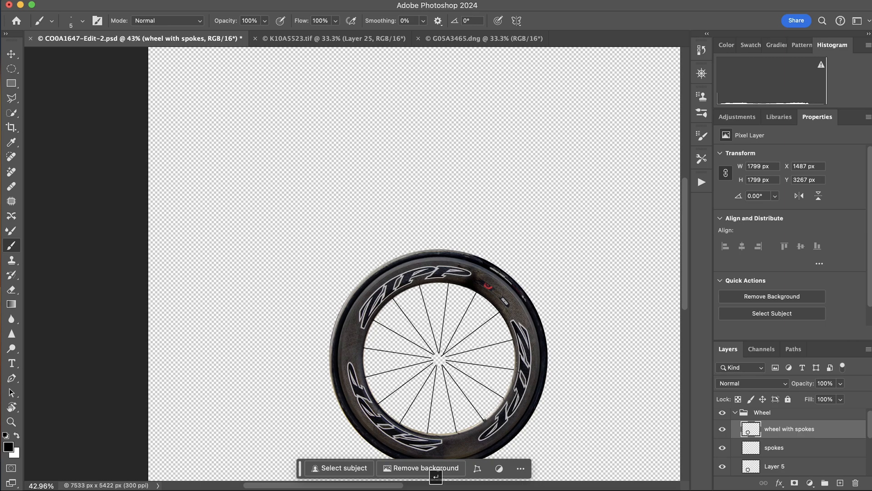
Convert the "wheel with spokes" layer to a Smart Object.
{"action": "scroll", "coordinate": [662, 362], "scroll_direction": "down", "scroll_amount": 4}
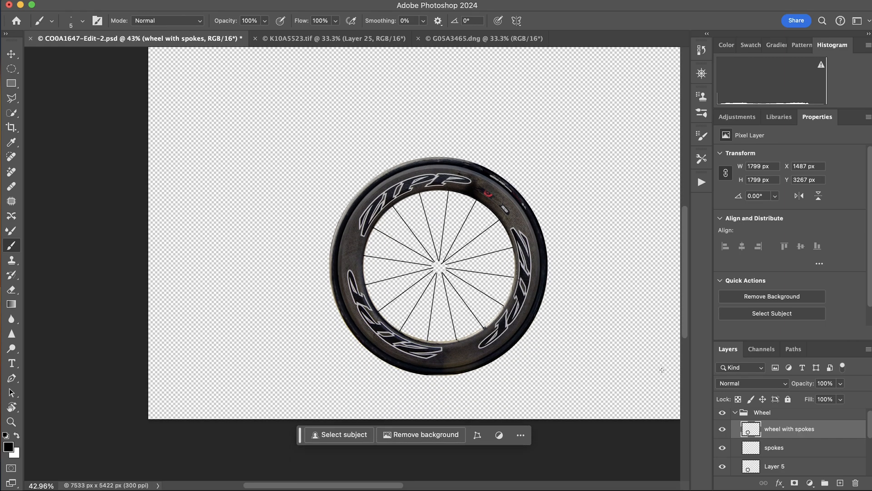
{"action": "right_click", "coordinate": [827, 434]}
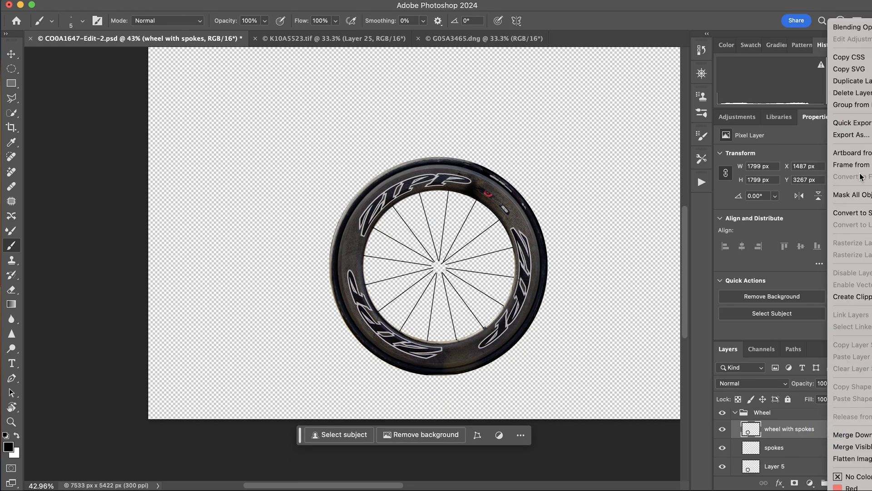
{"action": "left_click", "coordinate": [860, 214]}
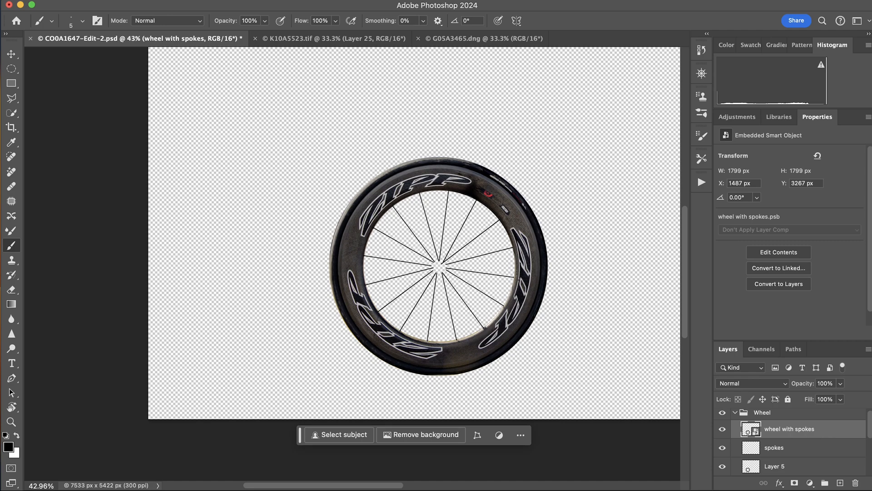
{"action": "left_click", "coordinate": [267, 0]}
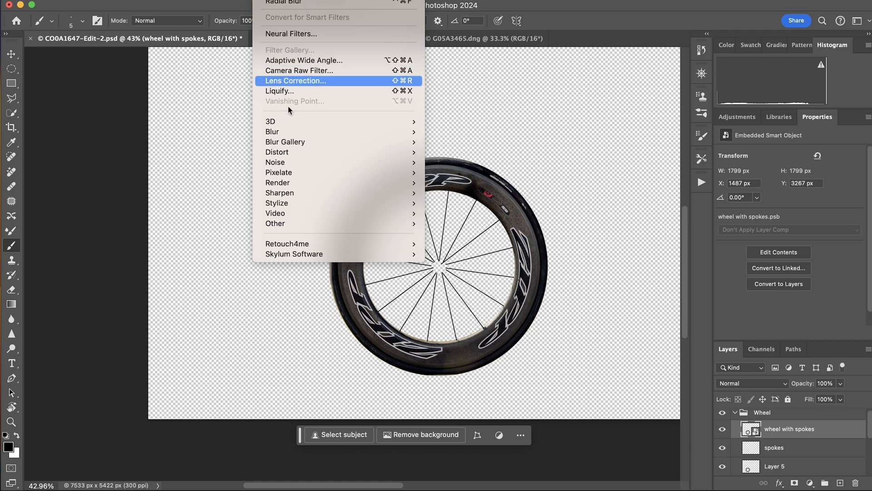
{"action": "mouse_move", "coordinate": [284, 136]}
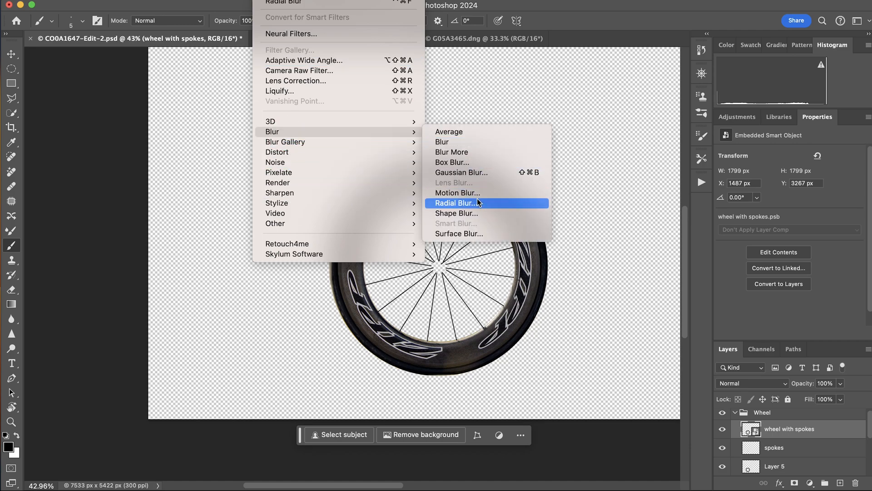
{"action": "left_click", "coordinate": [457, 204]}
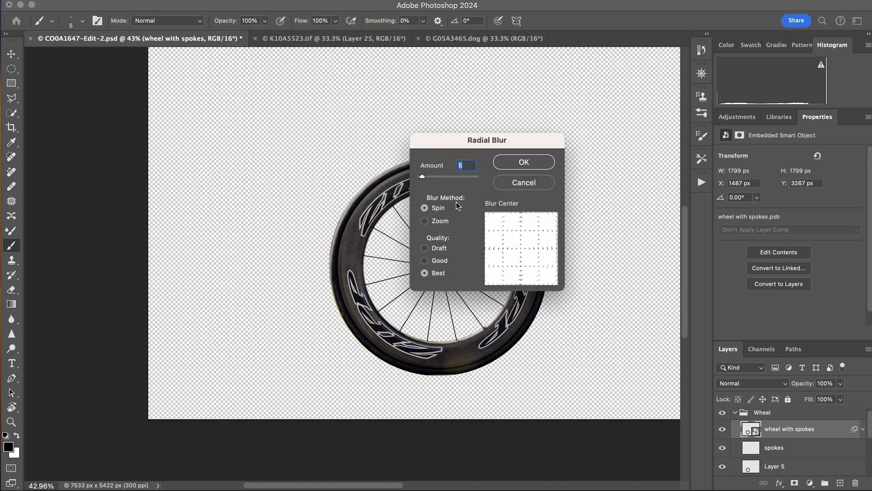
{"action": "left_click", "coordinate": [528, 182]}
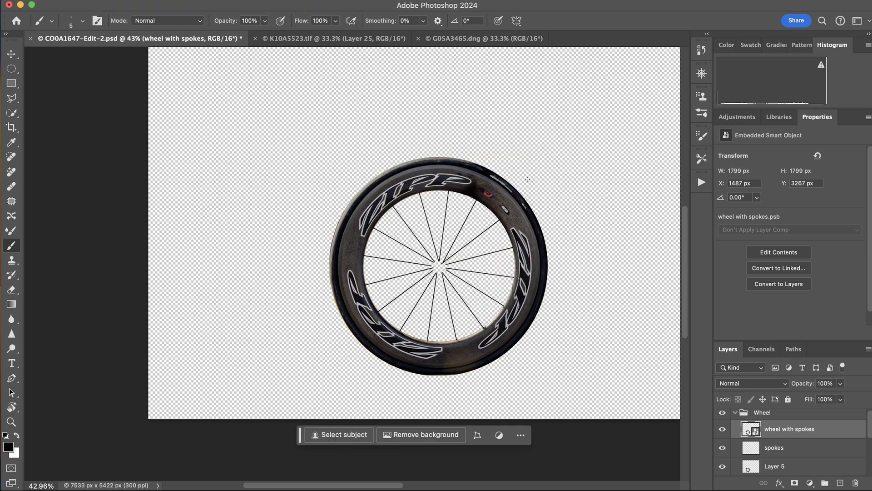
Extend the crop frame outward from the canvas's lower-left corner with a transparent fill, keeping the cropped pixels.
{"action": "key", "text": "super+space"}
{"action": "left_click_drag", "start_coordinate": [478, 255], "coordinate": [436, 249]}
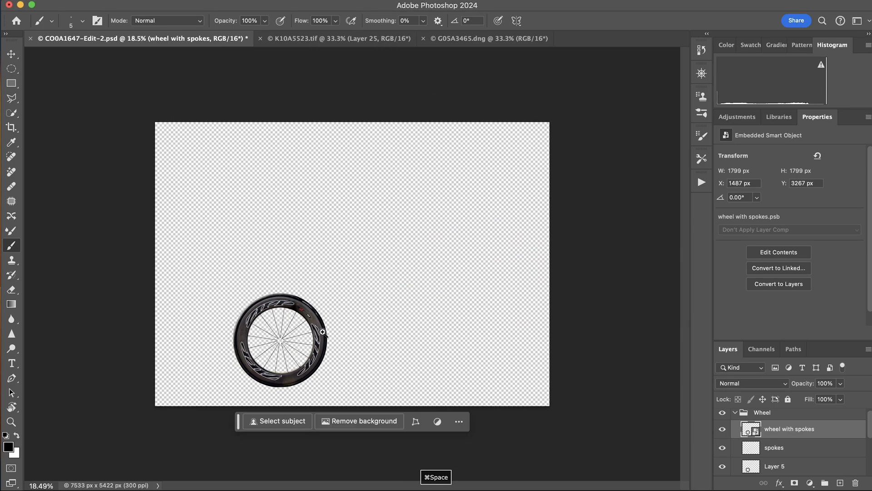
{"action": "mouse_move", "coordinate": [266, 345]}
{"action": "left_mouse_down"}
{"action": "mouse_move", "coordinate": [277, 346]}
{"action": "mouse_move", "coordinate": [270, 347]}
{"action": "left_mouse_up"}
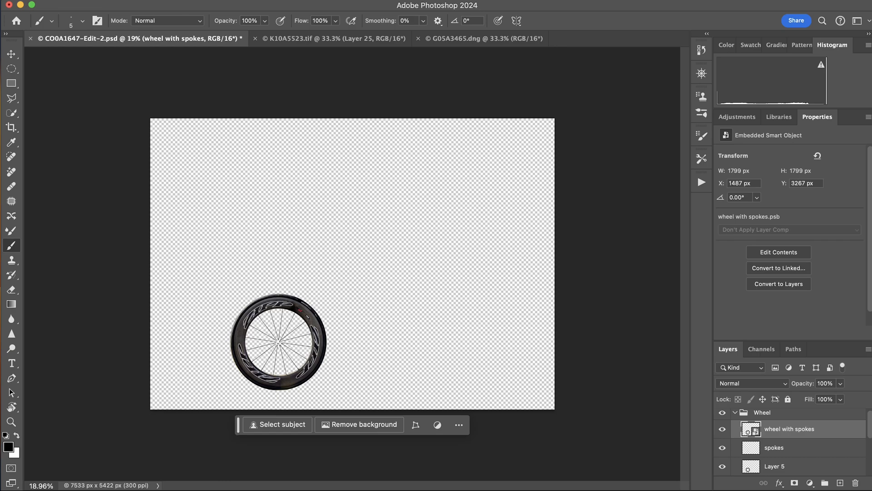
{"action": "key", "text": "c"}
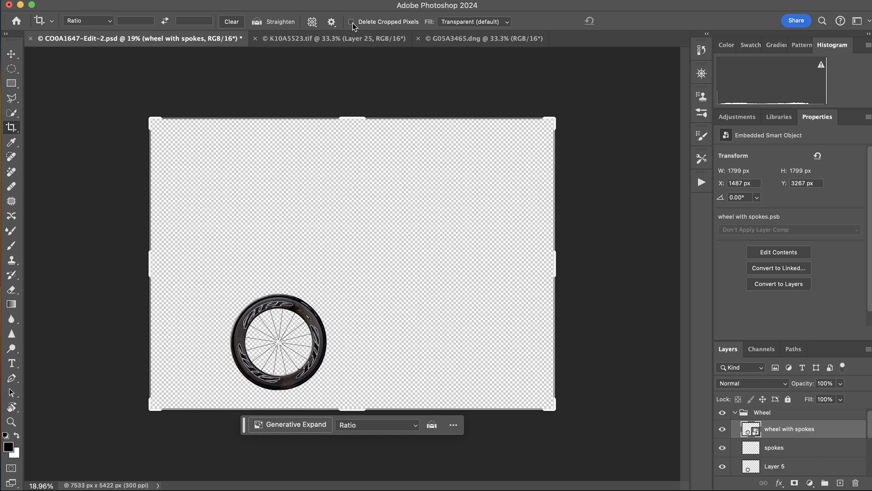
{"action": "left_click", "coordinate": [459, 22]}
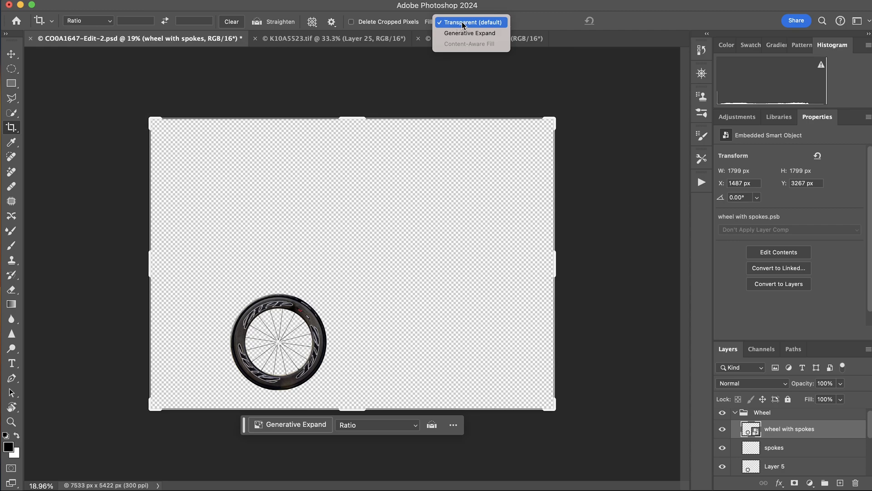
{"action": "left_click", "coordinate": [464, 22]}
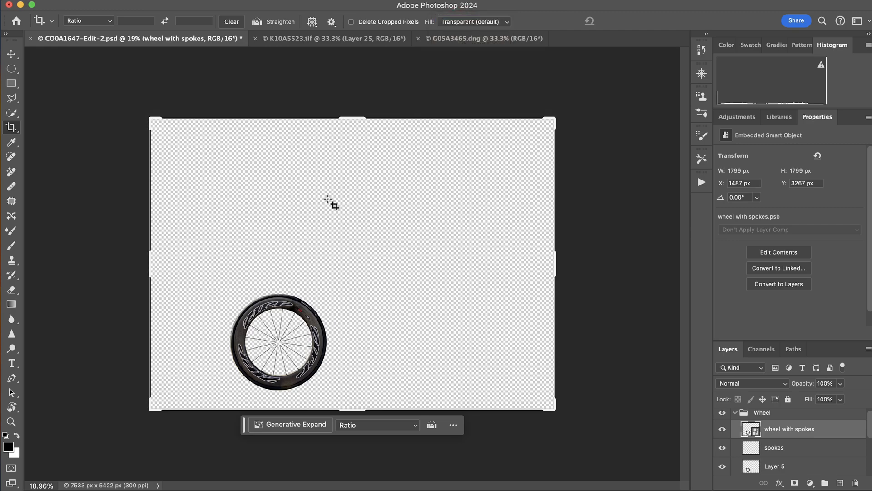
{"action": "left_click", "coordinate": [313, 24]}
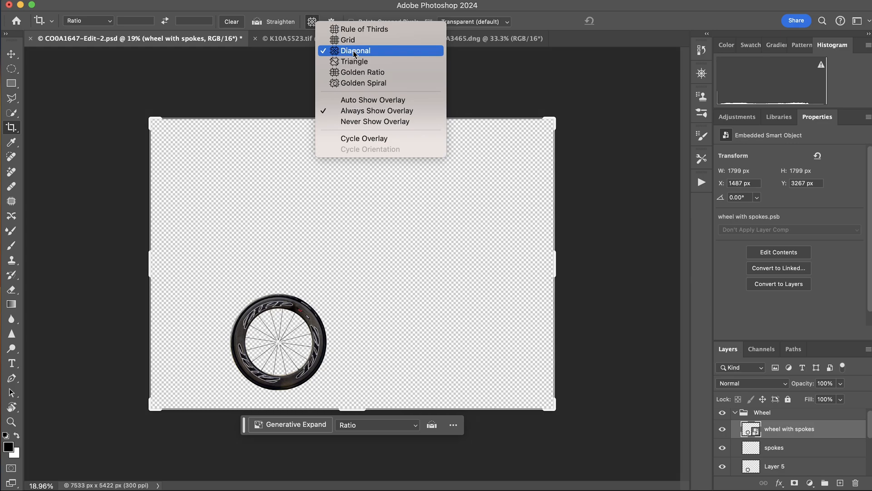
{"action": "left_click", "coordinate": [151, 406]}
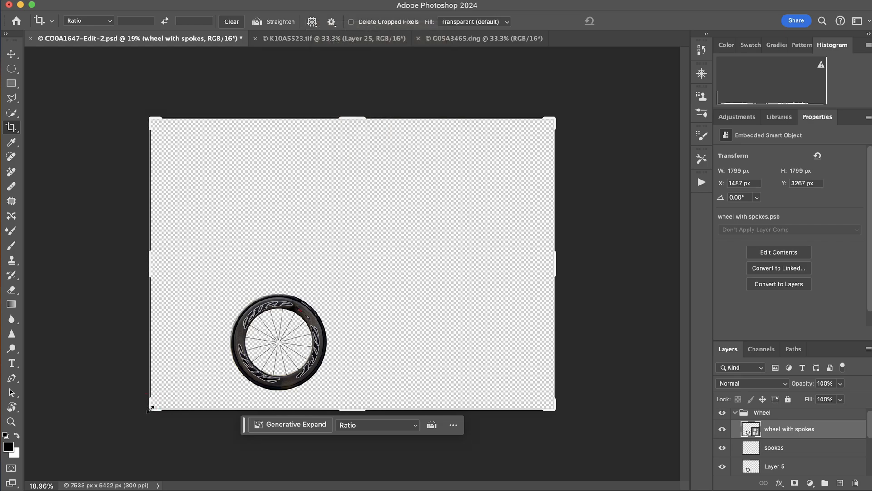
{"action": "left_click_drag", "start_coordinate": [151, 407], "coordinate": [93, 449]}
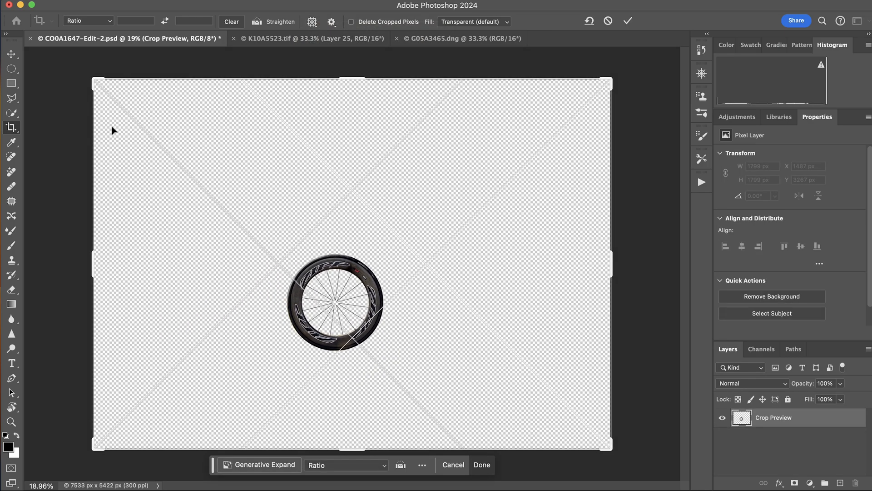
Constrain the crop frame to a 1:1 square ratio.
{"action": "left_click", "coordinate": [134, 22]}
{"action": "type", "text": "1"}
{"action": "left_click", "coordinate": [188, 21]}
{"action": "type", "text": "1"}
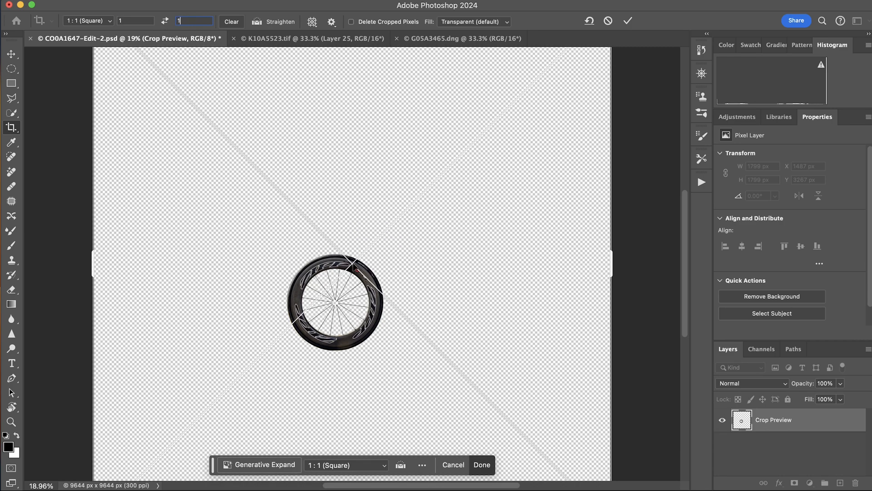
Move the wheel so its hub sits where the diagonal crop guides cross, and apply the crop.
{"action": "left_click_drag", "start_coordinate": [354, 267], "coordinate": [371, 227]}
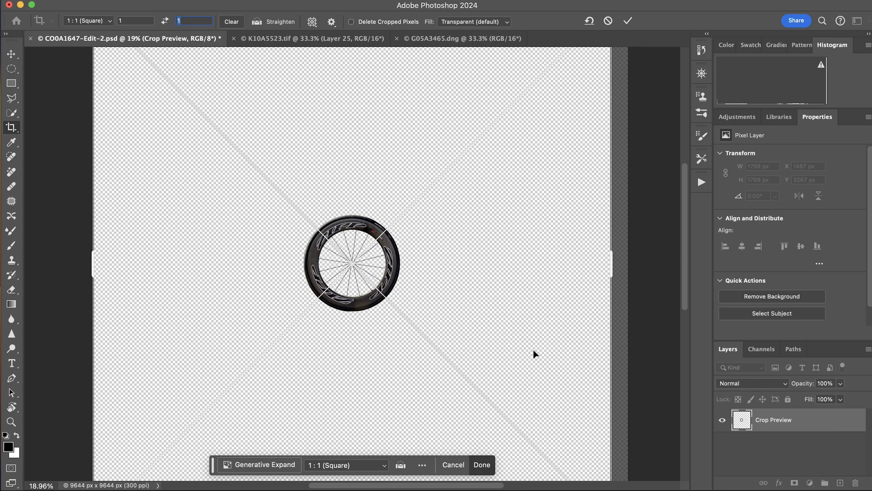
{"action": "left_click_drag", "start_coordinate": [354, 268], "coordinate": [429, 247]}
{"action": "left_click_drag", "start_coordinate": [366, 266], "coordinate": [369, 269]}
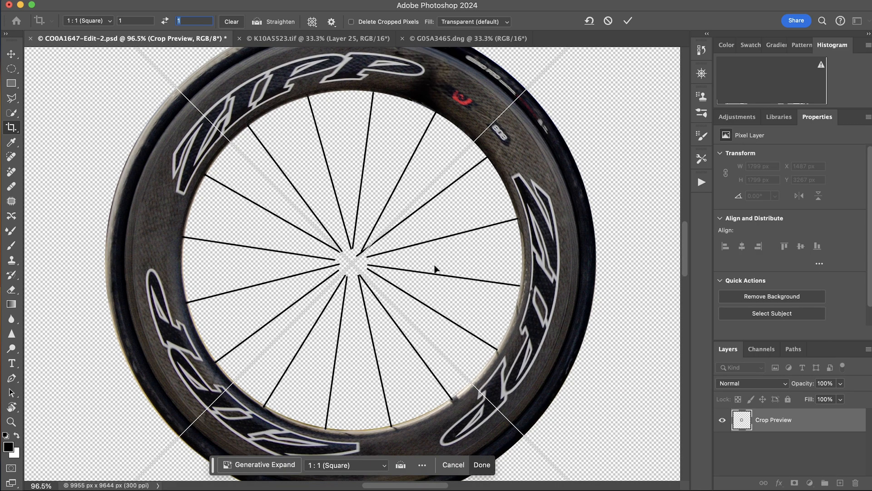
{"action": "key", "text": "space"}
{"action": "left_click_drag", "start_coordinate": [475, 269], "coordinate": [375, 269]}
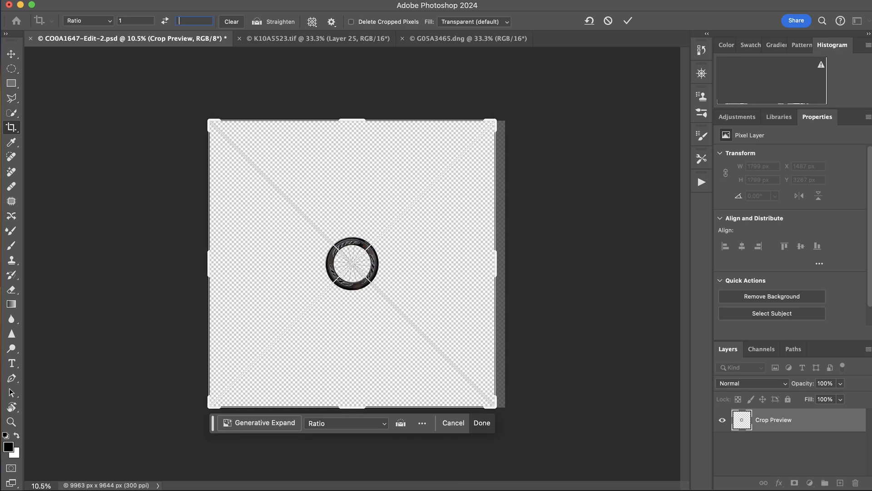
{"action": "key", "text": "Return"}
{"action": "key", "text": "Return"}
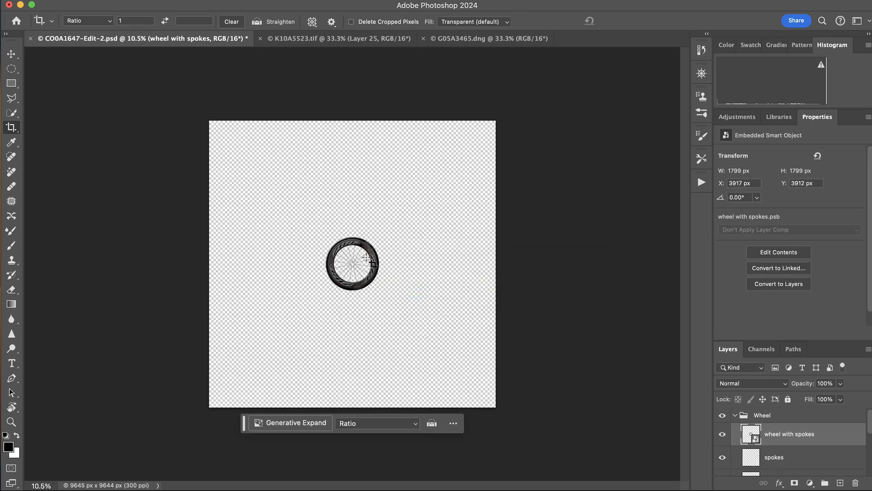
Apply a Radial Blur smart filter to the "wheel with spokes" layer with the Spin method and Best quality.
{"action": "key", "text": "super+space"}
{"action": "left_click_drag", "start_coordinate": [357, 271], "coordinate": [429, 253]}
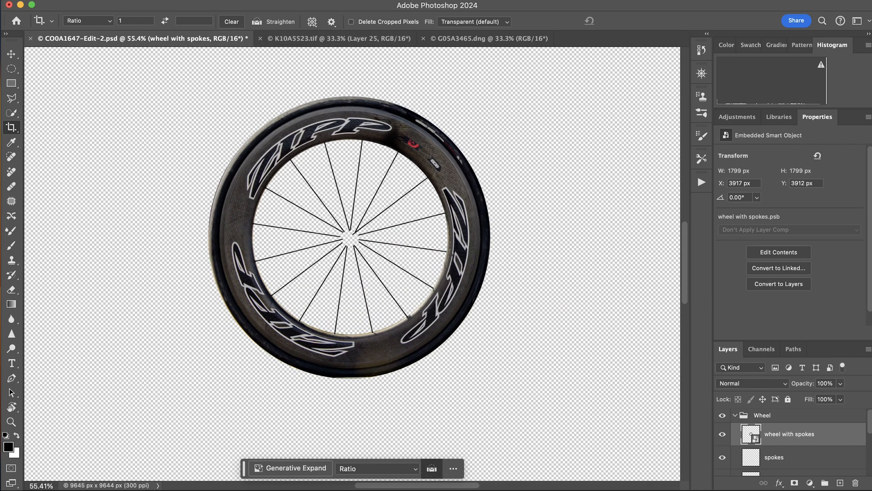
{"action": "left_click", "coordinate": [266, 0]}
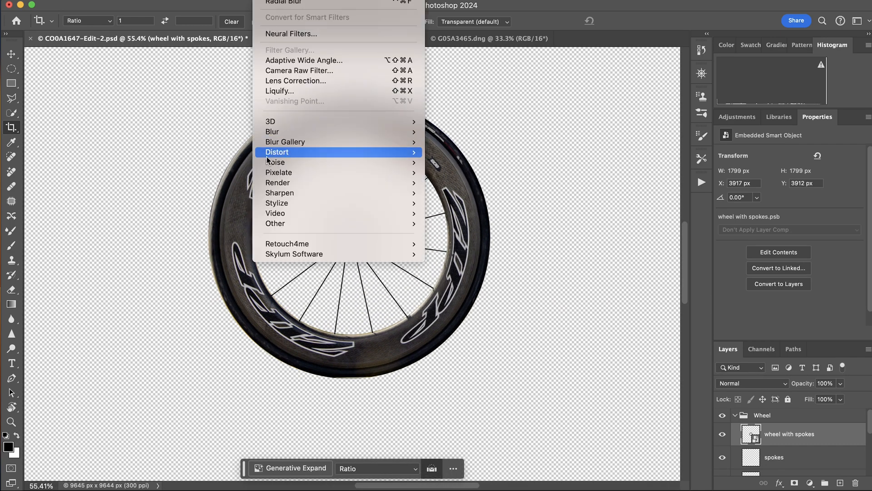
{"action": "mouse_move", "coordinate": [303, 131]}
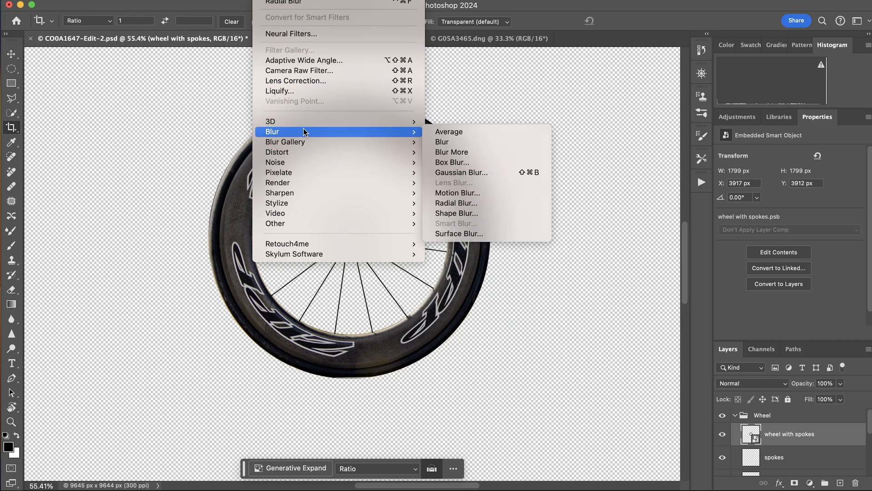
{"action": "left_click", "coordinate": [468, 204]}
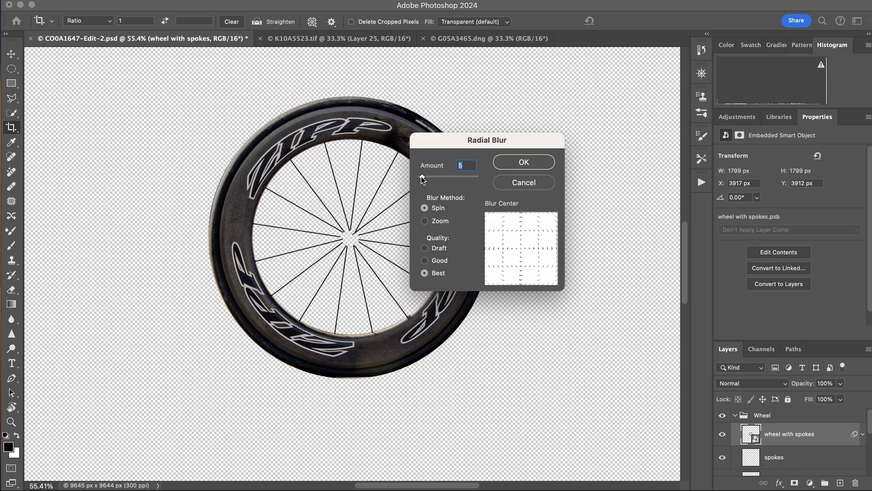
{"action": "left_click_drag", "start_coordinate": [421, 176], "coordinate": [423, 176]}
{"action": "left_click", "coordinate": [520, 164]}
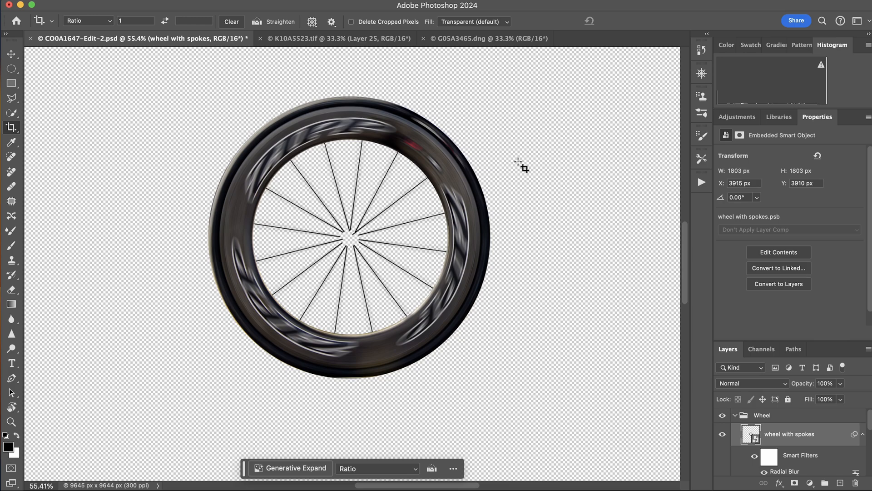
Hide the "spokes", Layer 5 and Layer 4 layers so only the blurred "wheel with spokes" layer shows.
{"action": "key", "text": "super+space"}
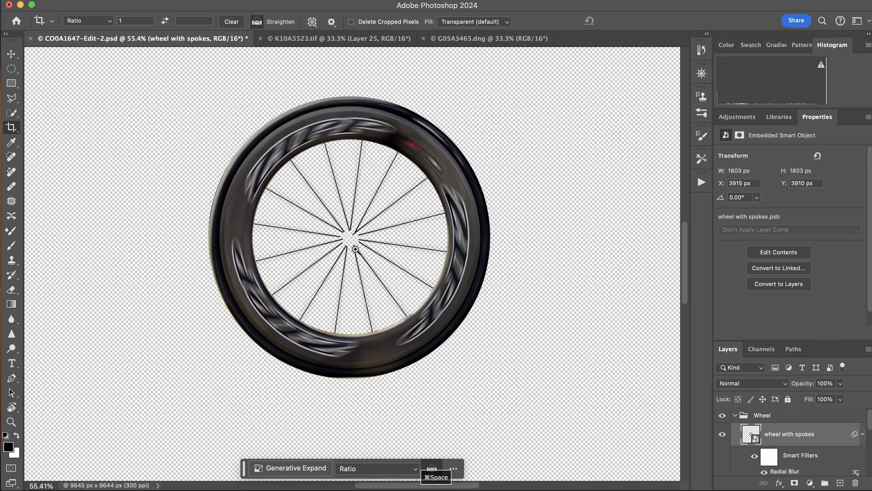
{"action": "mouse_move", "coordinate": [354, 250]}
{"action": "left_mouse_down"}
{"action": "mouse_move", "coordinate": [392, 244]}
{"action": "mouse_move", "coordinate": [362, 243]}
{"action": "left_mouse_up"}
{"action": "scroll", "coordinate": [817, 435], "scroll_direction": "down", "scroll_amount": 3}
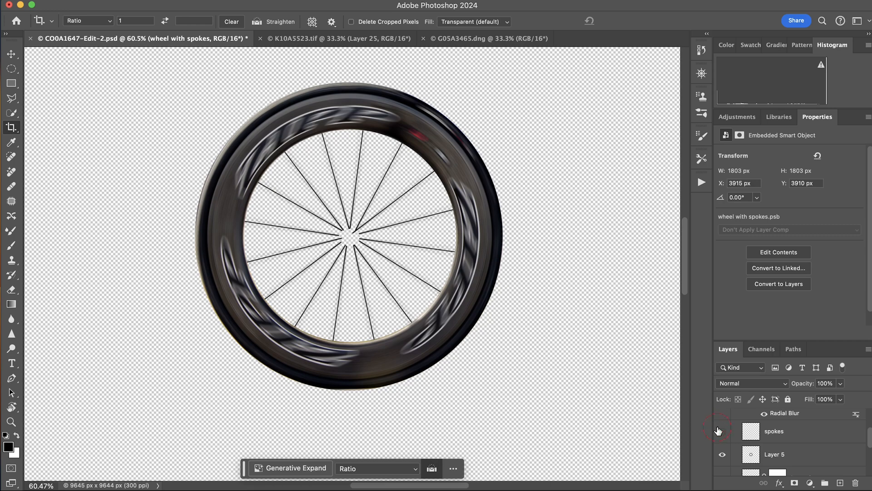
{"action": "left_click", "coordinate": [722, 456]}
{"action": "scroll", "coordinate": [723, 458], "scroll_direction": "down", "scroll_amount": 2}
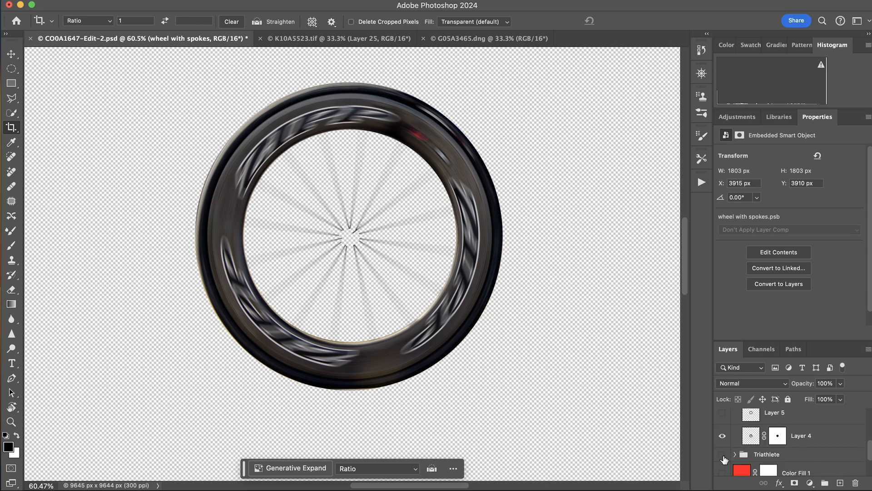
{"action": "left_click", "coordinate": [722, 422]}
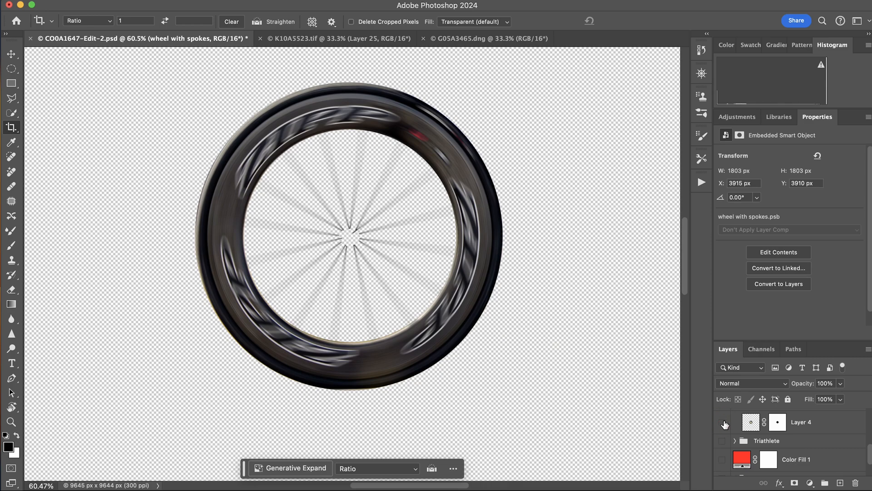
{"action": "scroll", "coordinate": [725, 423], "scroll_direction": "up", "scroll_amount": 3}
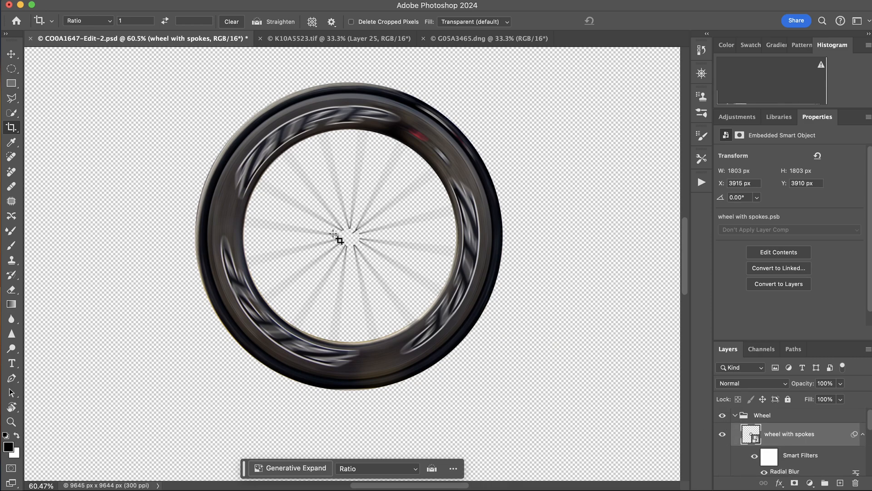
Set the Radial Blur smart filter's amount to 5 on the "wheel with spokes" layer.
{"action": "key", "text": "super+space"}
{"action": "mouse_move", "coordinate": [350, 240]}
{"action": "left_mouse_down"}
{"action": "mouse_move", "coordinate": [383, 239]}
{"action": "mouse_move", "coordinate": [357, 236]}
{"action": "left_mouse_up"}
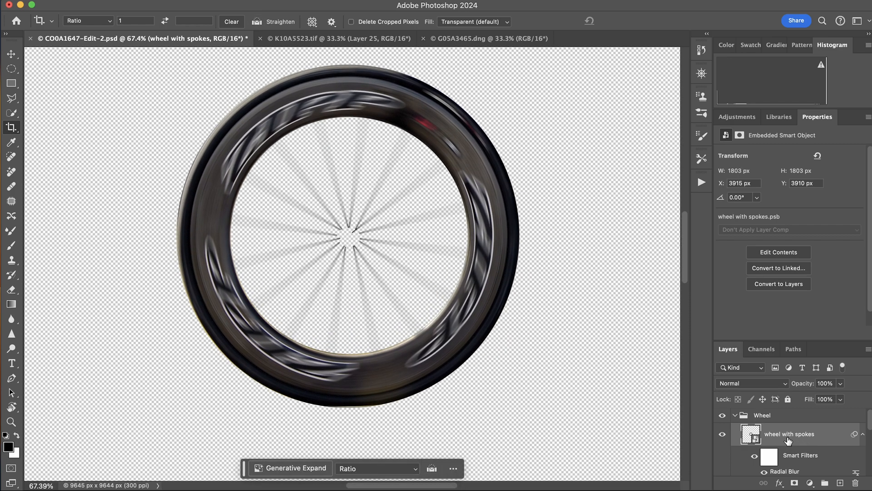
{"action": "scroll", "coordinate": [786, 439], "scroll_direction": "down", "scroll_amount": 2}
{"action": "scroll", "coordinate": [786, 440], "scroll_direction": "up", "scroll_amount": 2}
{"action": "scroll", "coordinate": [788, 441], "scroll_direction": "down", "scroll_amount": 1}
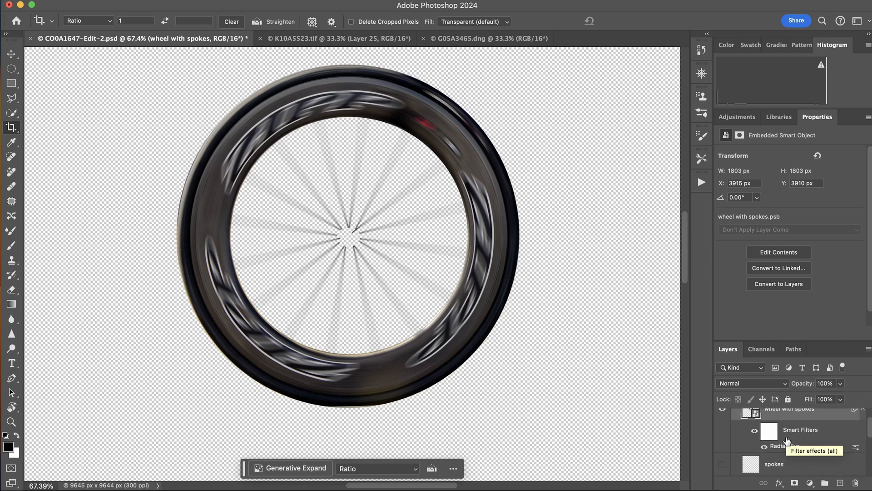
{"action": "double_click", "coordinate": [796, 446]}
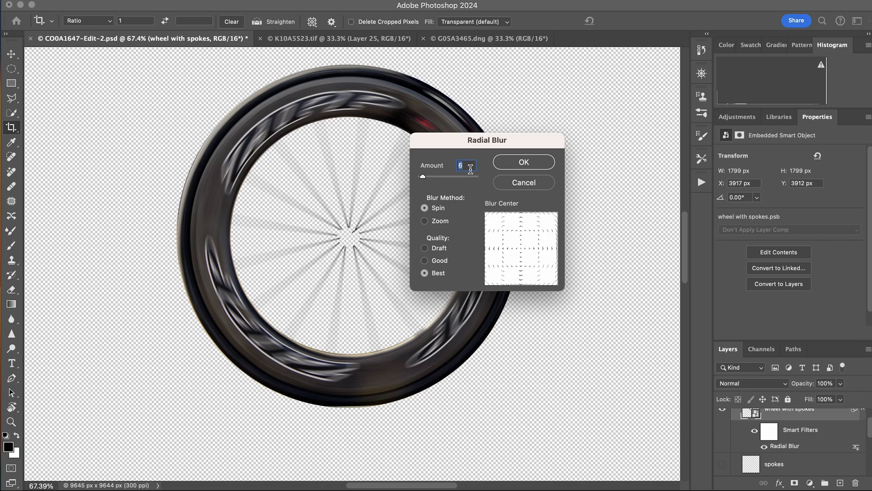
{"action": "type", "text": "5"}
{"action": "left_click", "coordinate": [524, 163]}
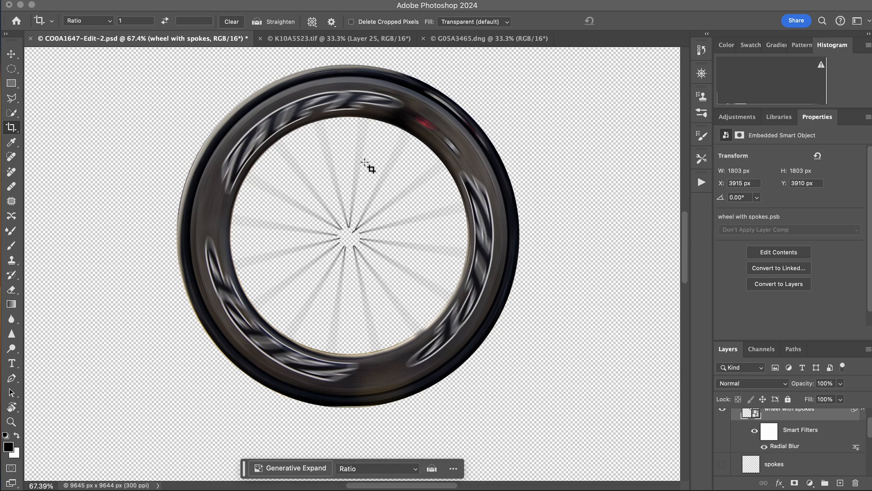
Show the Triathlete group, the background group and Layer 0 beneath the wheel.
{"action": "scroll", "coordinate": [811, 436], "scroll_direction": "up", "scroll_amount": 2}
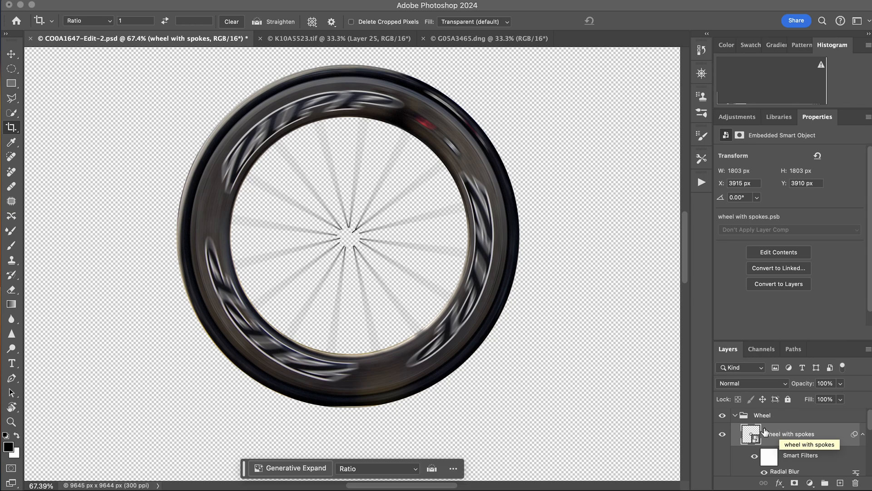
{"action": "key", "text": "super+space"}
{"action": "left_click_drag", "start_coordinate": [366, 266], "coordinate": [303, 265]}
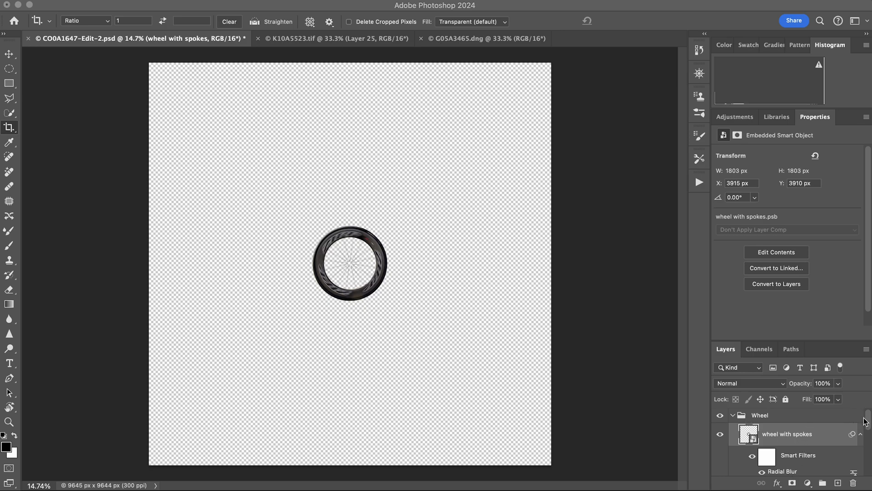
{"action": "left_click_drag", "start_coordinate": [868, 419], "coordinate": [868, 457]}
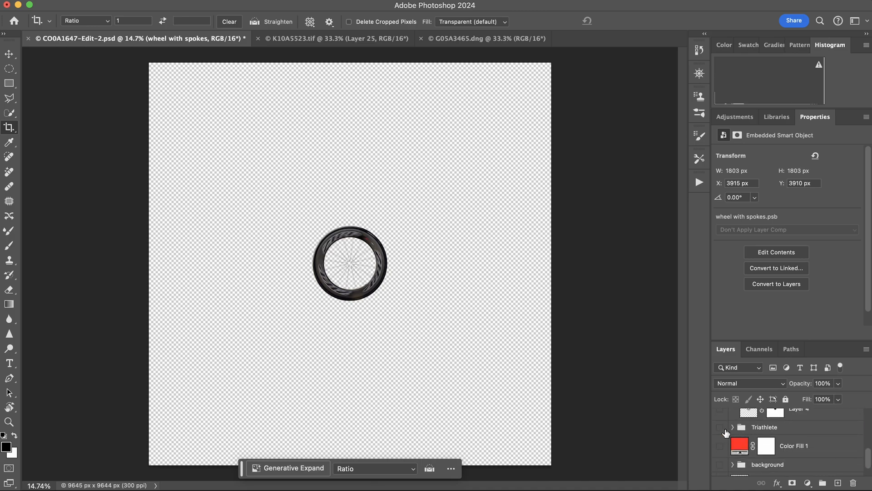
{"action": "left_click", "coordinate": [722, 428]}
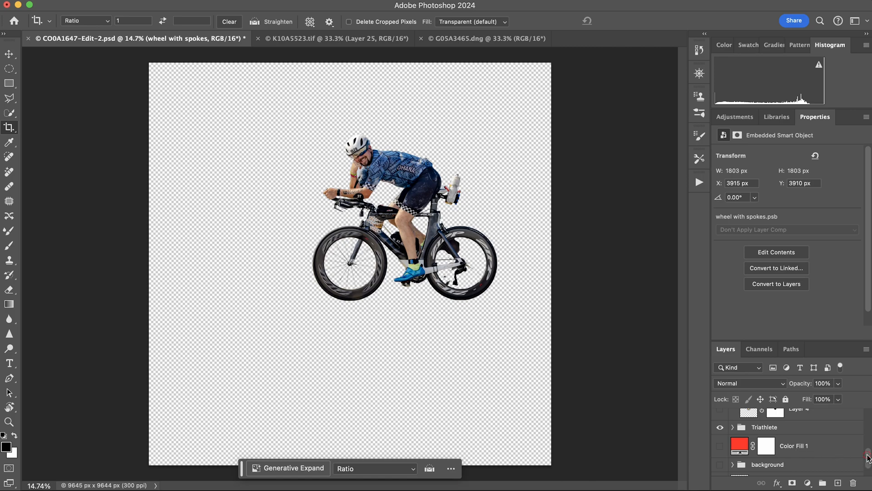
{"action": "left_click_drag", "start_coordinate": [868, 457], "coordinate": [869, 472]}
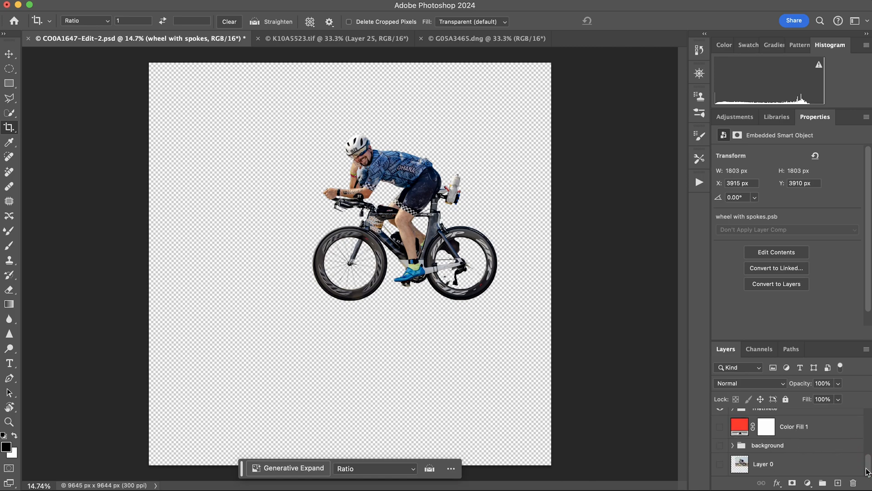
{"action": "left_click", "coordinate": [721, 446]}
{"action": "left_click", "coordinate": [720, 464]}
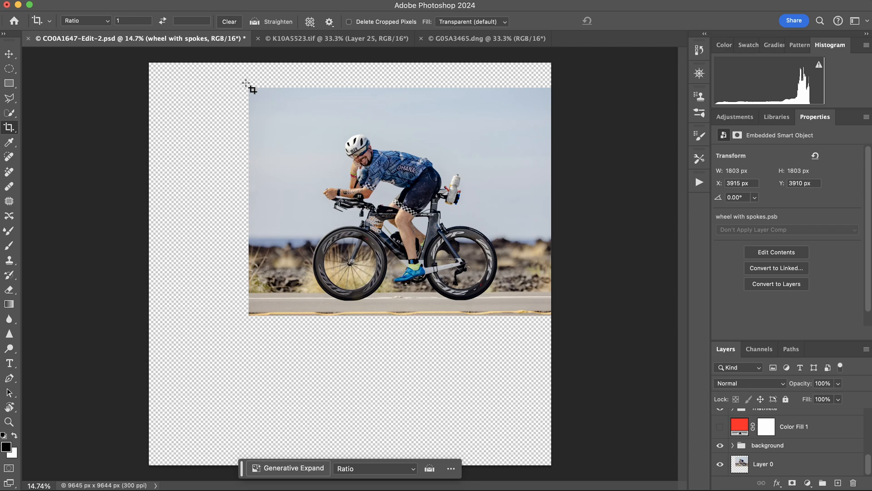
Try cropping the canvas to the full cyclist photo at 8192 x 5464 px with the Radial Blur still a live smart filter.
{"action": "left_click_drag", "start_coordinate": [249, 84], "coordinate": [556, 317]}
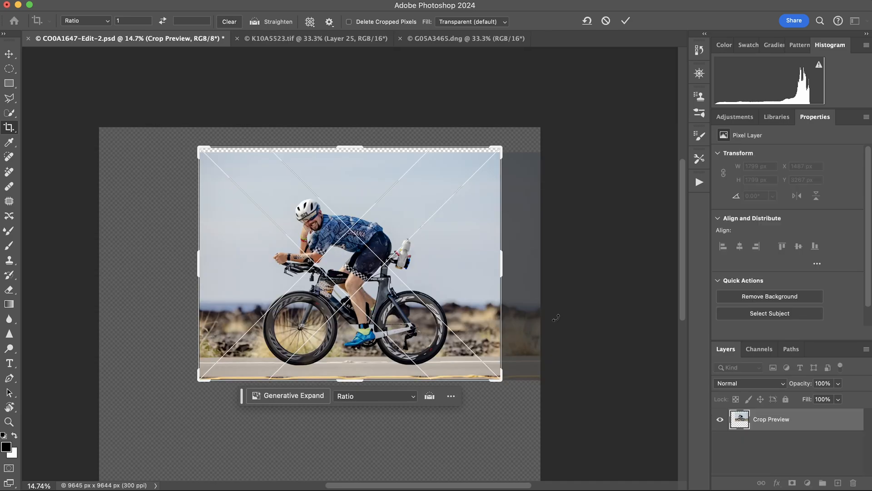
{"action": "left_click_drag", "start_coordinate": [352, 146], "coordinate": [352, 151]}
{"action": "left_click_drag", "start_coordinate": [504, 267], "coordinate": [526, 268]}
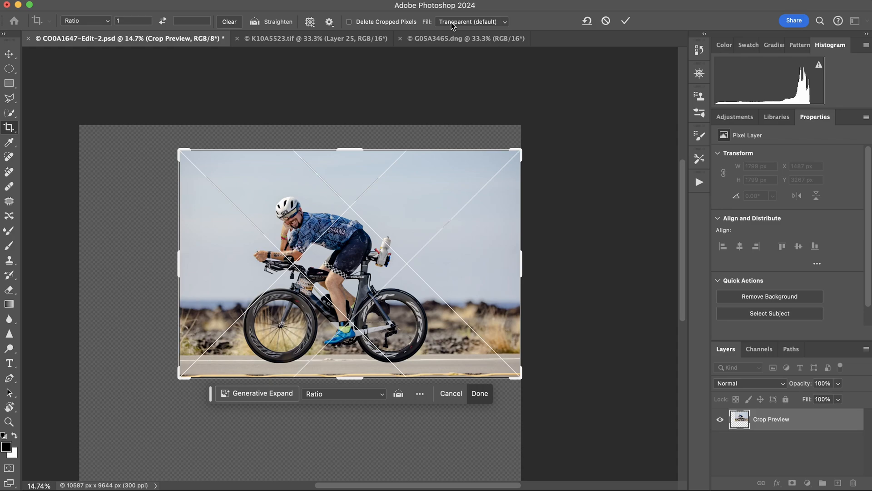
{"action": "left_click", "coordinate": [479, 393]}
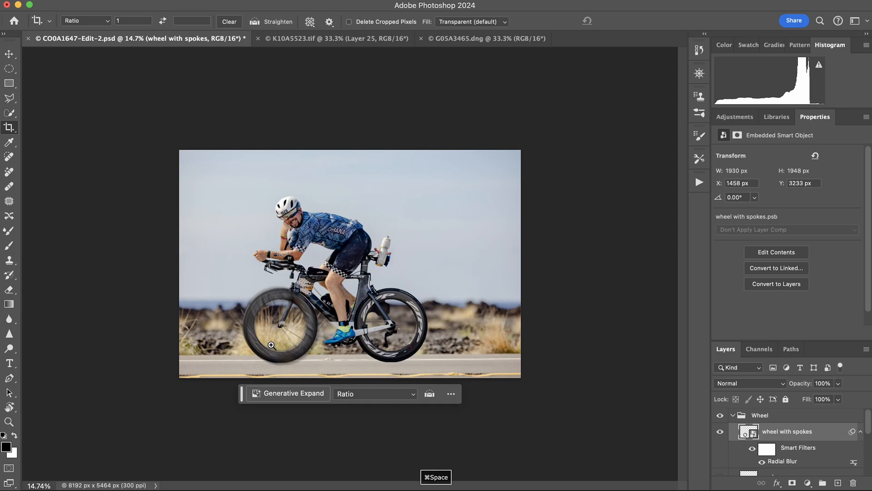
{"action": "left_click_drag", "start_coordinate": [274, 341], "coordinate": [321, 339]}
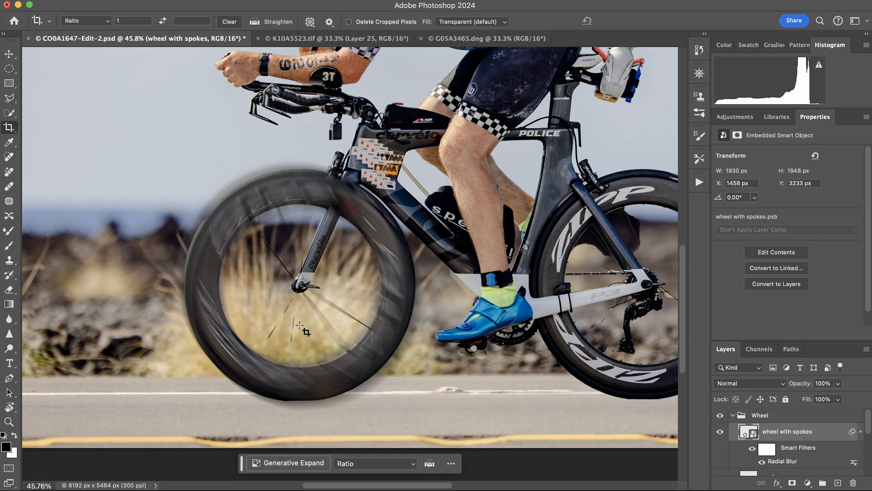
{"action": "key", "text": "super+space"}
{"action": "left_click_drag", "start_coordinate": [460, 301], "coordinate": [289, 320]}
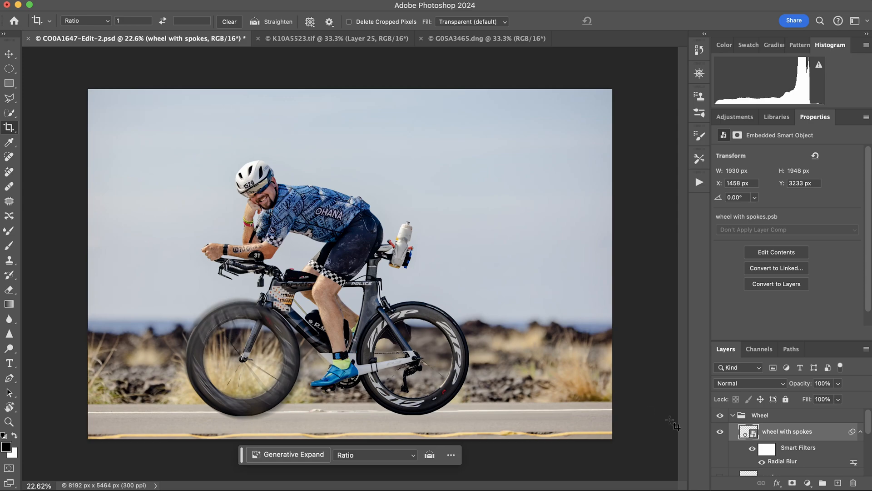
Revert the document to the history state just before the last crop.
{"action": "left_click", "coordinate": [699, 50]}
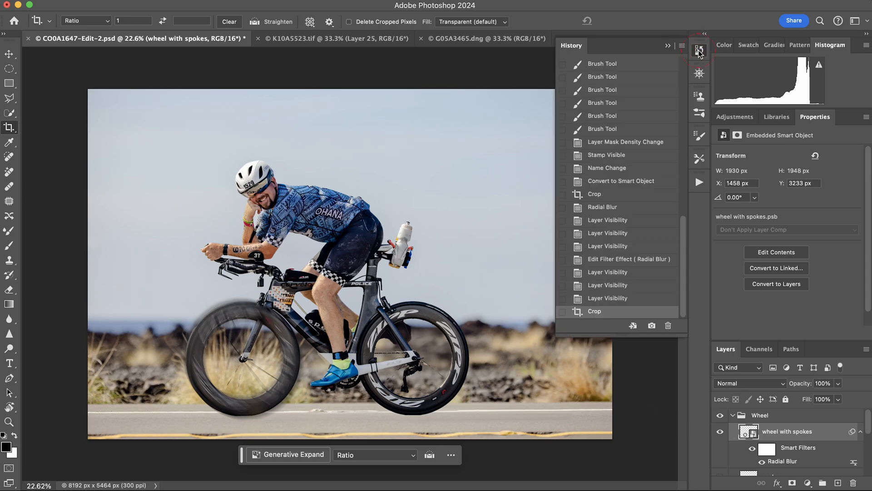
{"action": "left_click", "coordinate": [618, 299]}
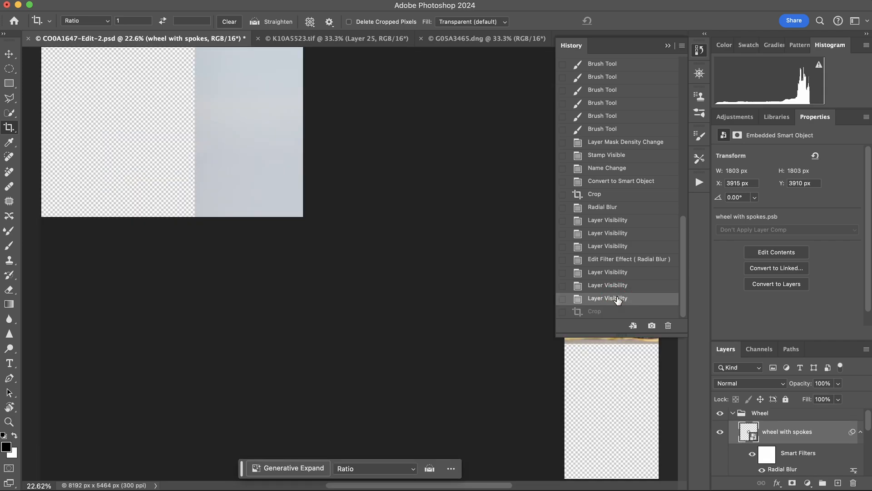
{"action": "left_click", "coordinate": [668, 45]}
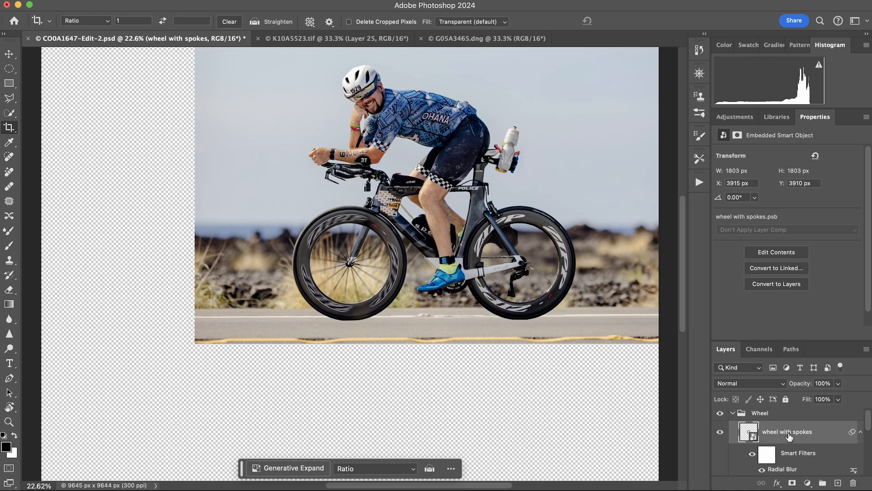
Rasterize the "wheel with spokes" smart object to bake in its Radial Blur.
{"action": "scroll", "coordinate": [789, 436], "scroll_direction": "down", "scroll_amount": 2}
{"action": "scroll", "coordinate": [789, 436], "scroll_direction": "up", "scroll_amount": 2}
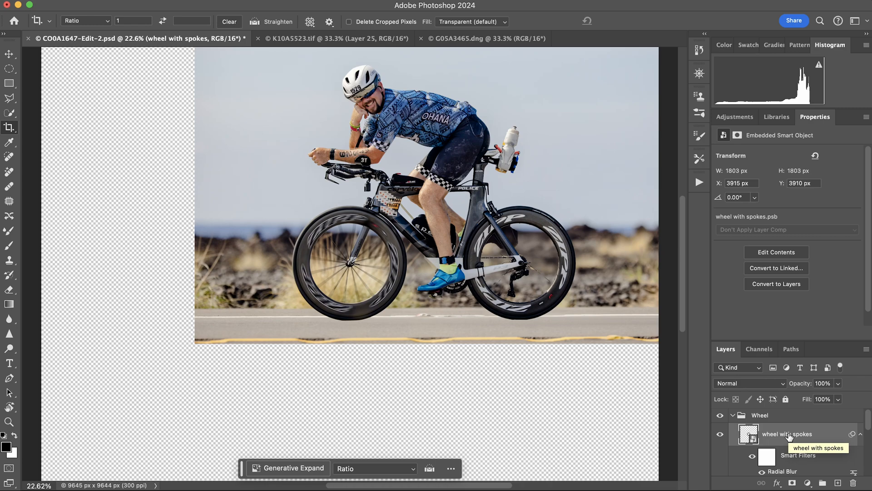
{"action": "right_click", "coordinate": [821, 434]}
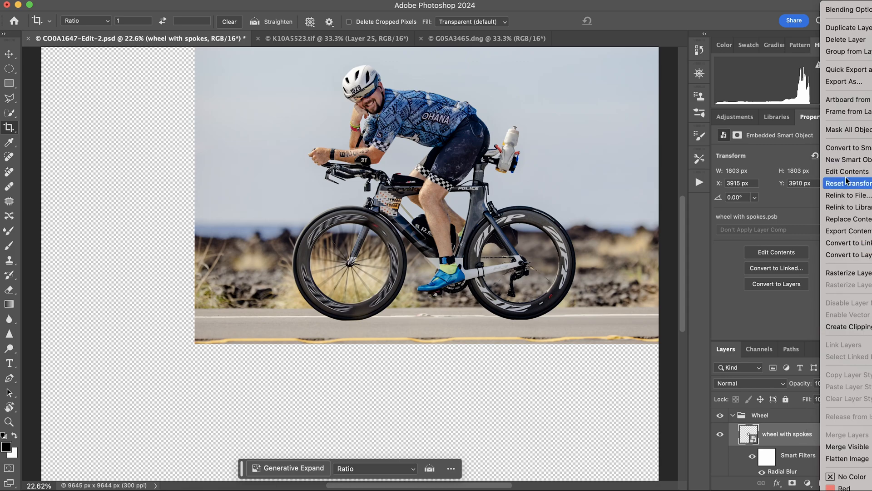
{"action": "left_click", "coordinate": [848, 274]}
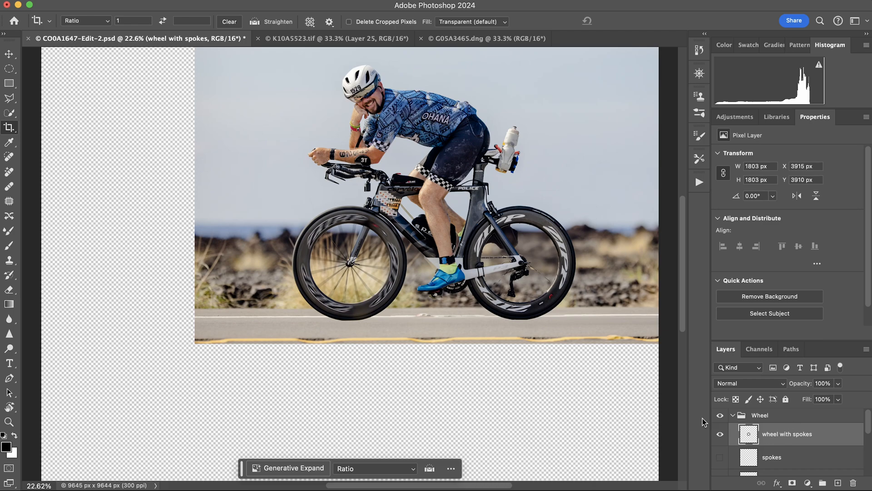
Select the hidden layers from "spokes" through Layer 4 inside the Wheel group.
{"action": "scroll", "coordinate": [785, 437], "scroll_direction": "down", "scroll_amount": 2}
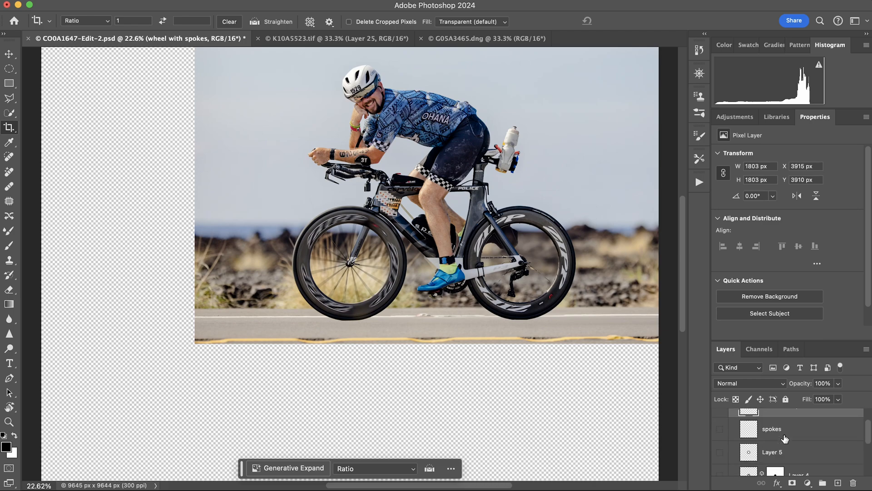
{"action": "left_click", "coordinate": [795, 435]}
{"action": "scroll", "coordinate": [797, 435], "scroll_direction": "down", "scroll_amount": 3}
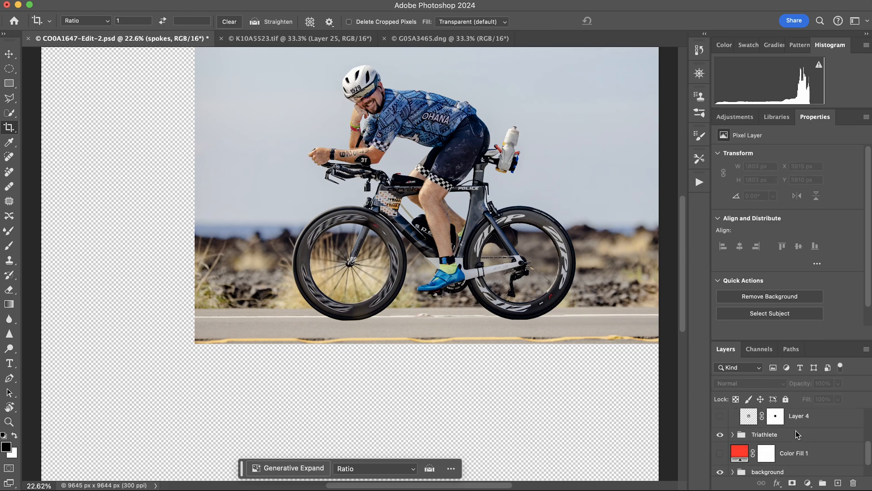
{"action": "scroll", "coordinate": [817, 422], "scroll_direction": "up", "scroll_amount": 2}
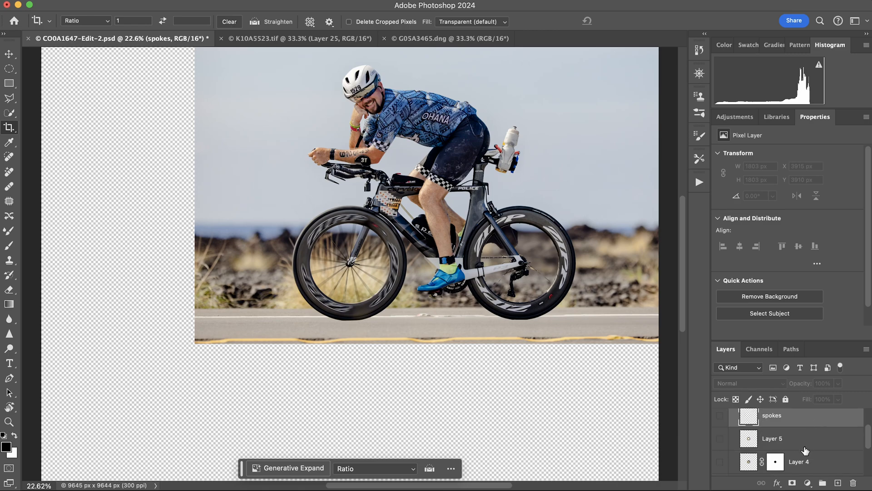
{"action": "left_click", "coordinate": [825, 461], "text": "shift"}
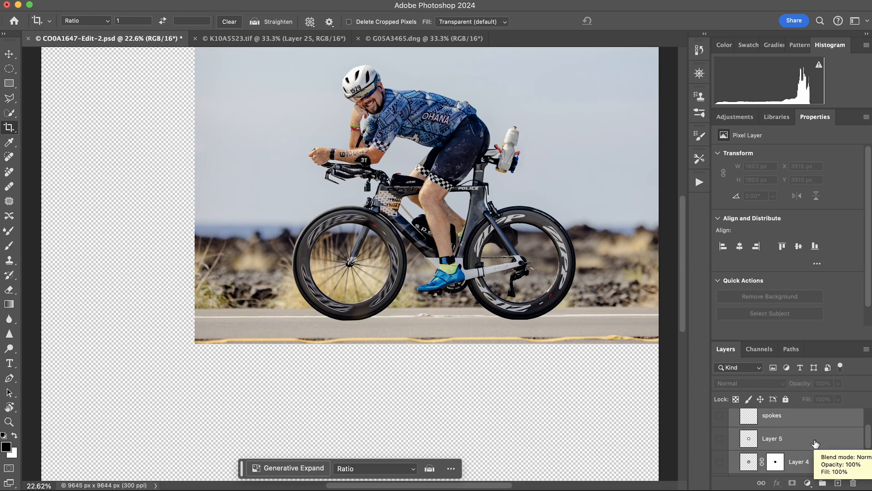
{"action": "scroll", "coordinate": [823, 458], "scroll_direction": "up", "scroll_amount": 2}
{"action": "scroll", "coordinate": [779, 440], "scroll_direction": "up", "scroll_amount": 1}
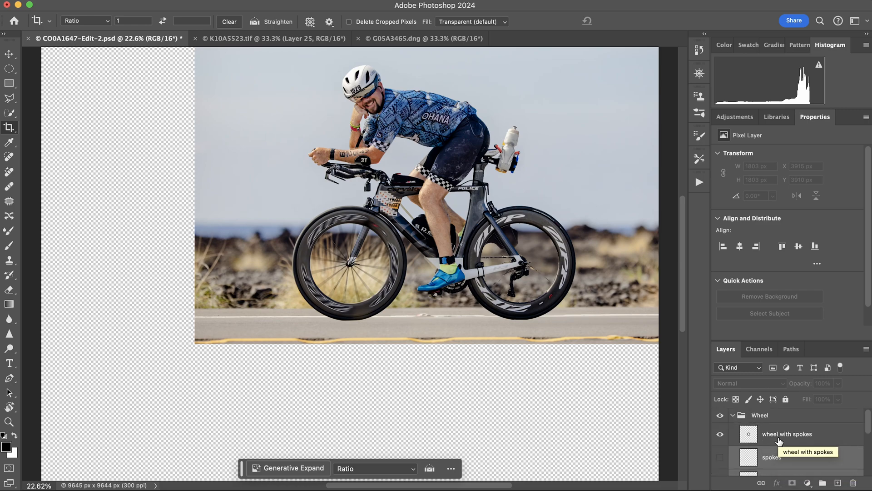
Collapse the Wheel group in the layer stack.
{"action": "left_click", "coordinate": [733, 415]}
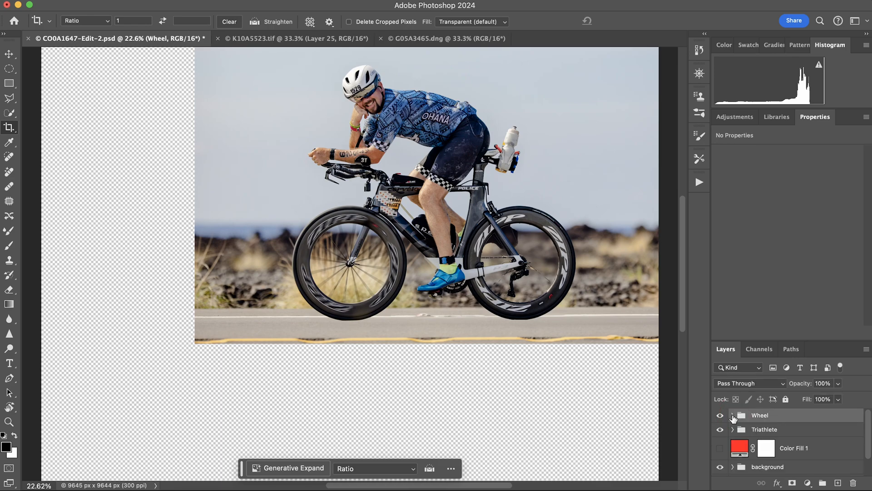
{"action": "left_click", "coordinate": [732, 415]}
{"action": "left_click", "coordinate": [733, 415]}
Crop the canvas to the full cyclist photo, extending the frame past the canvas's right edge, at 8192 x 5464 px.
{"action": "scroll", "coordinate": [343, 254], "scroll_direction": "down", "scroll_amount": 5}
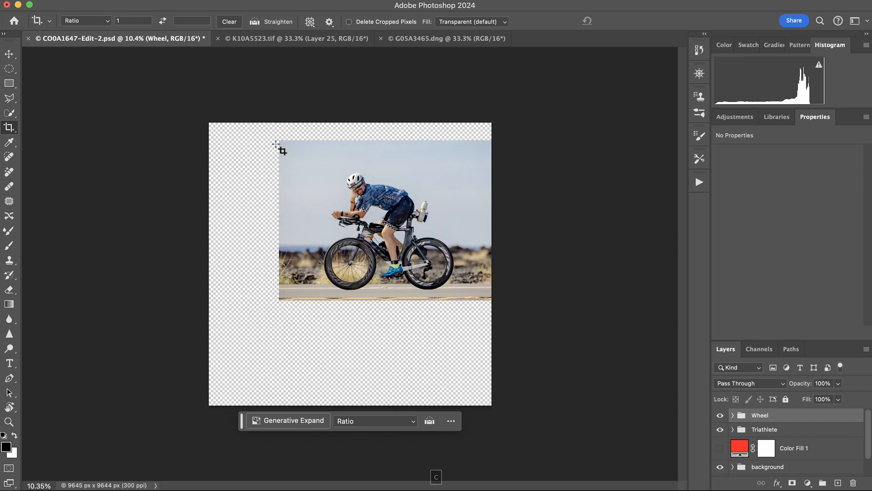
{"action": "left_click_drag", "start_coordinate": [278, 140], "coordinate": [569, 302]}
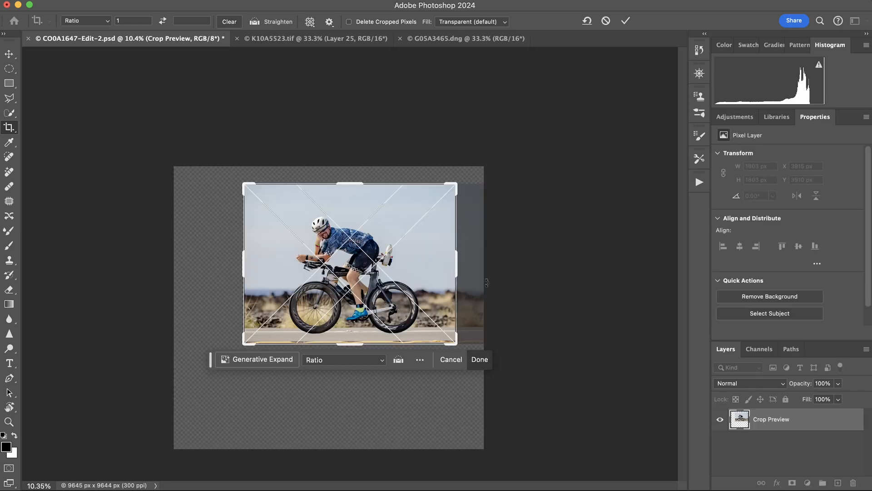
{"action": "left_click_drag", "start_coordinate": [456, 269], "coordinate": [471, 269]}
{"action": "left_click", "coordinate": [480, 363]}
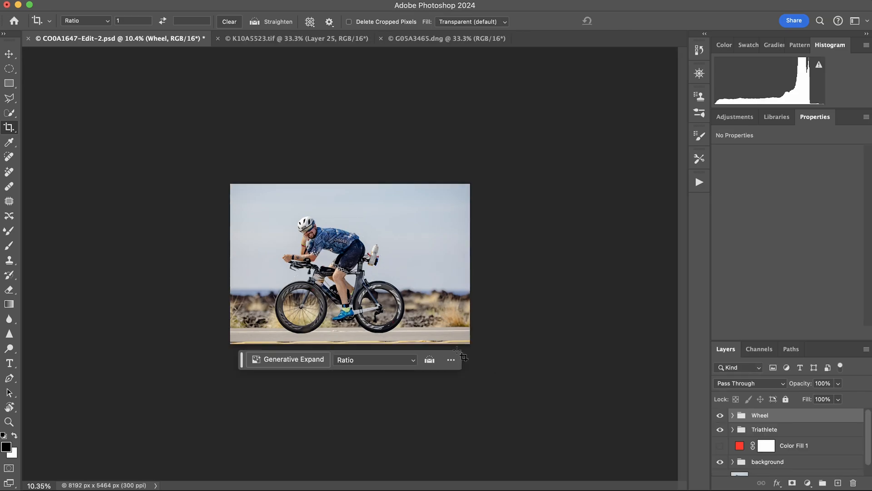
Hide the Wheel group and expand the Triathlete group to expose the cyclist cutout layer.
{"action": "key", "text": "super+space"}
{"action": "left_click_drag", "start_coordinate": [295, 314], "coordinate": [361, 296]}
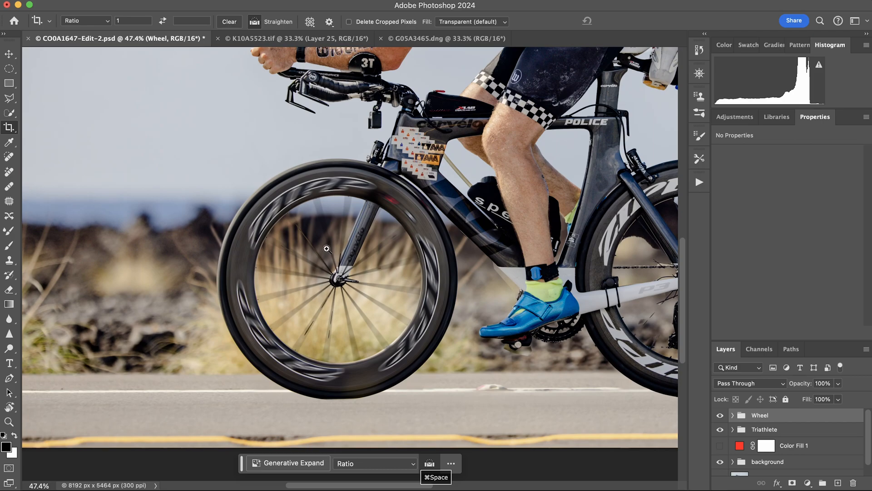
{"action": "left_click_drag", "start_coordinate": [337, 258], "coordinate": [360, 260]}
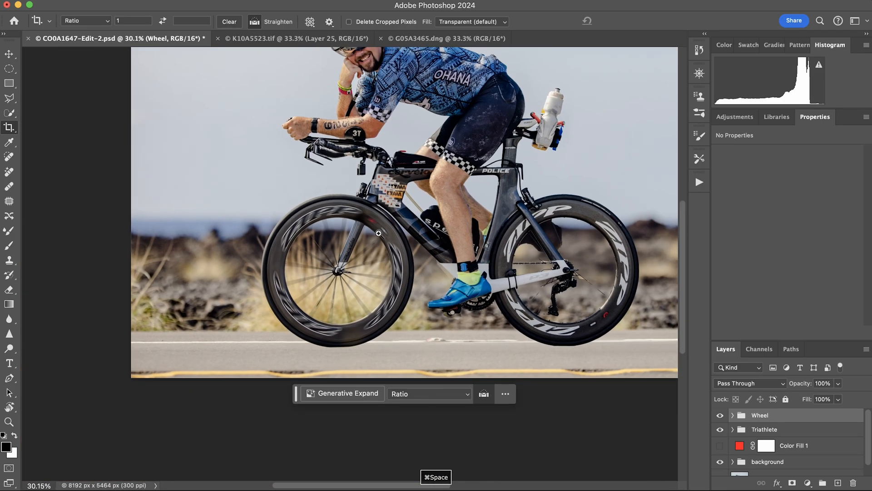
{"action": "left_click_drag", "start_coordinate": [355, 208], "coordinate": [369, 147]}
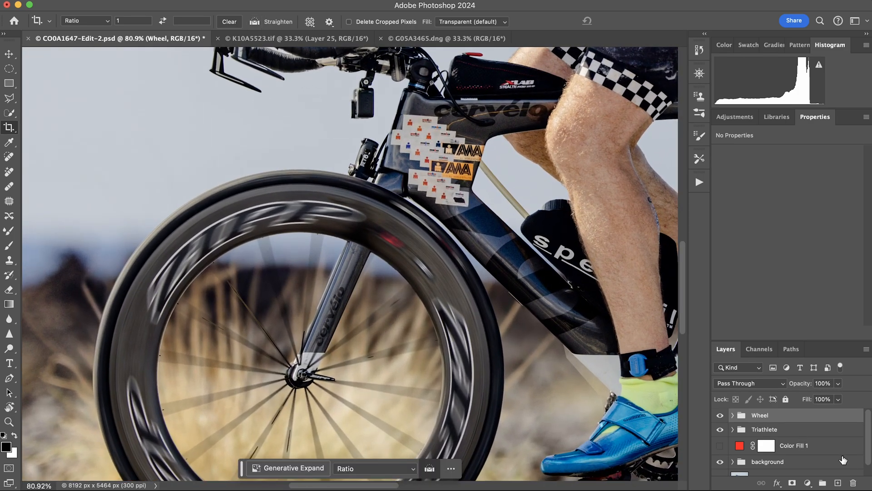
{"action": "left_click", "coordinate": [720, 415]}
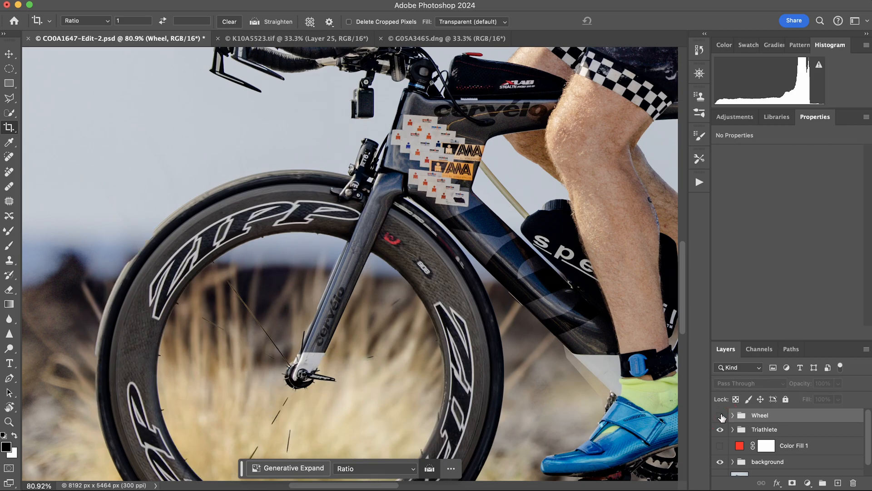
{"action": "scroll", "coordinate": [733, 418], "scroll_direction": "down", "scroll_amount": 1}
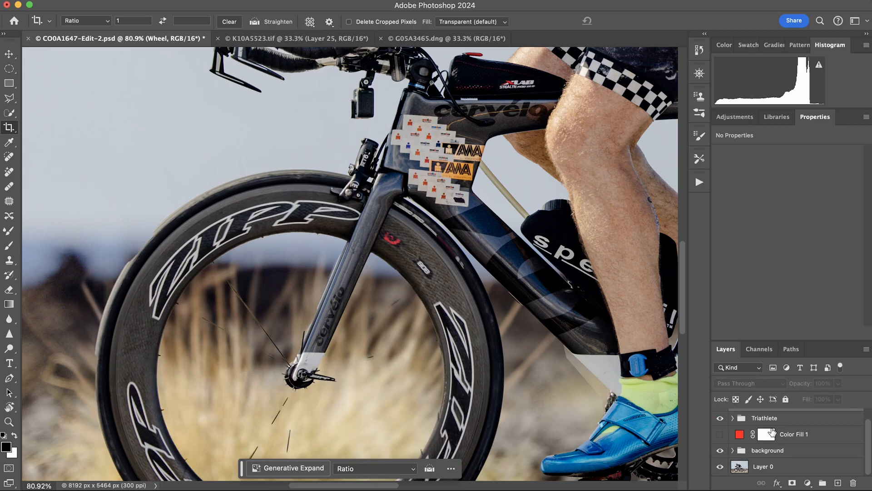
{"action": "left_click", "coordinate": [732, 418]}
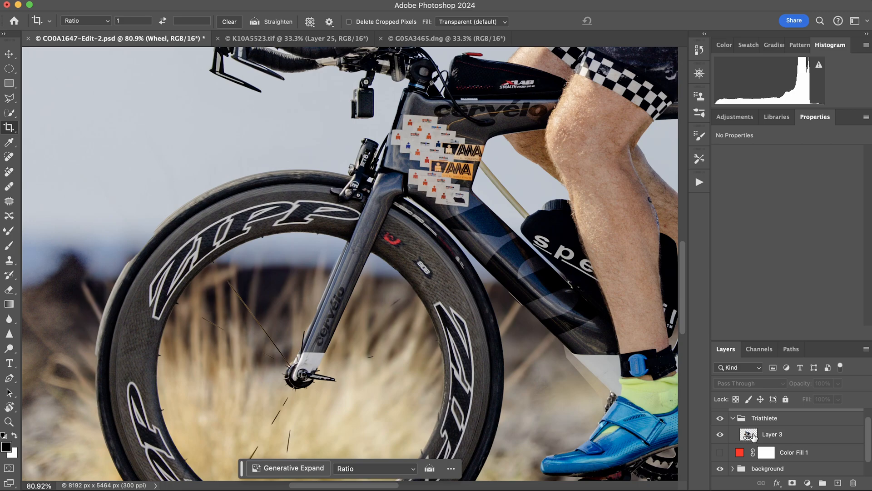
{"action": "key", "text": "super+space"}
{"action": "left_click_drag", "start_coordinate": [552, 281], "coordinate": [495, 284]}
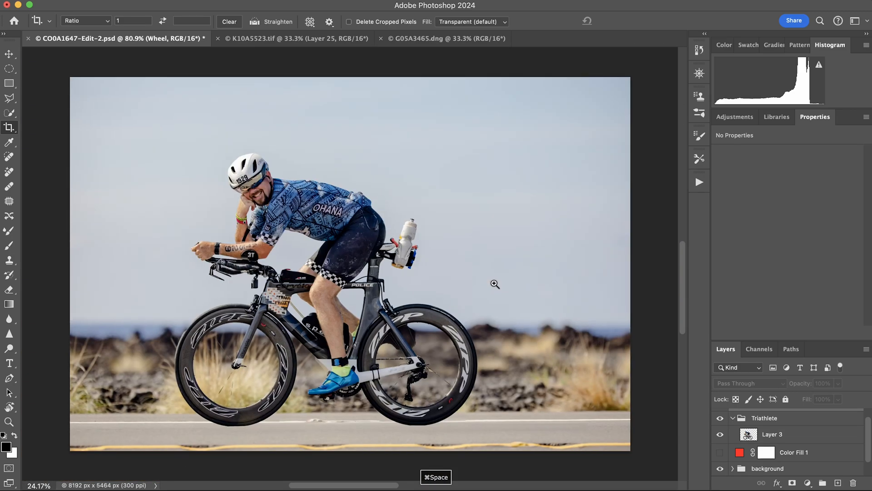
{"action": "left_click_drag", "start_coordinate": [259, 351], "coordinate": [266, 337]}
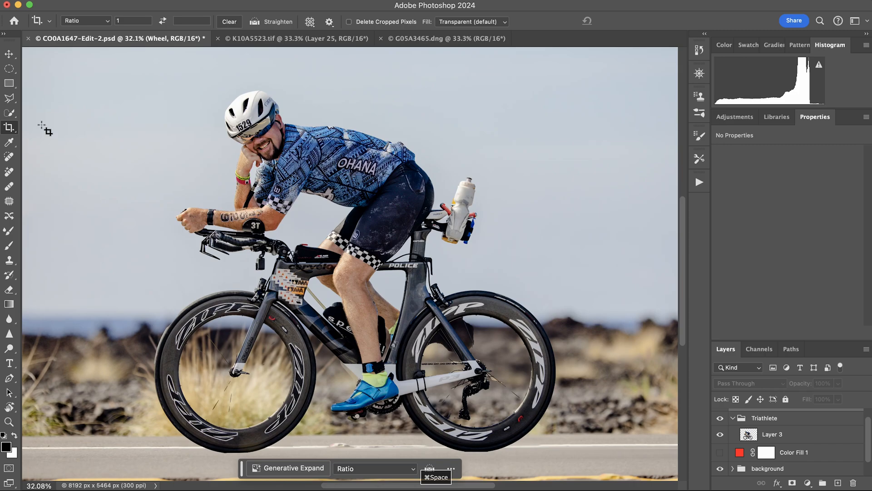
{"action": "left_click", "coordinate": [7, 97]}
{"action": "key", "text": "super+space"}
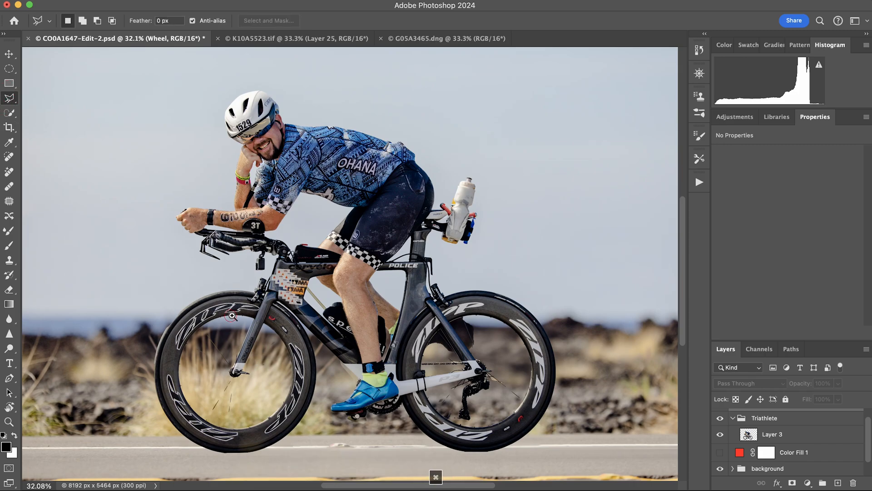
{"action": "mouse_move", "coordinate": [234, 320]}
{"action": "left_mouse_down"}
{"action": "mouse_move", "coordinate": [271, 307]}
{"action": "mouse_move", "coordinate": [307, 265]}
{"action": "left_mouse_up"}
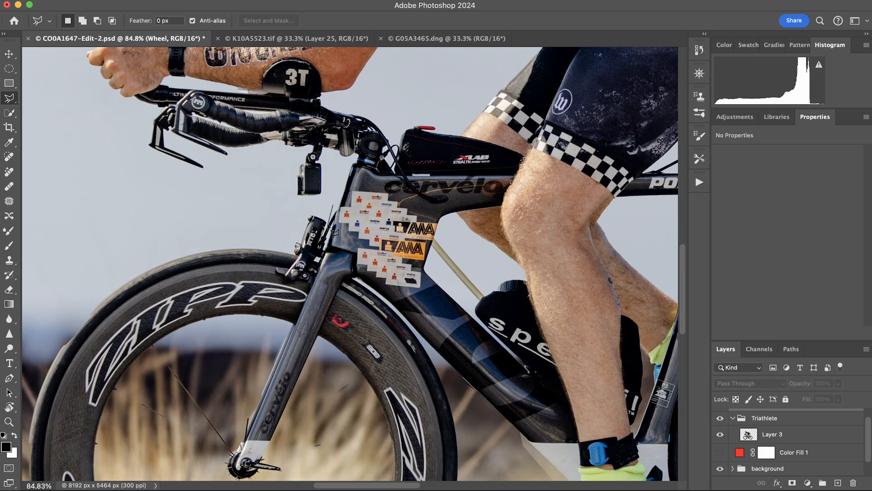
{"action": "left_click", "coordinate": [336, 250]}
{"action": "left_click_drag", "start_coordinate": [368, 290], "coordinate": [409, 285]}
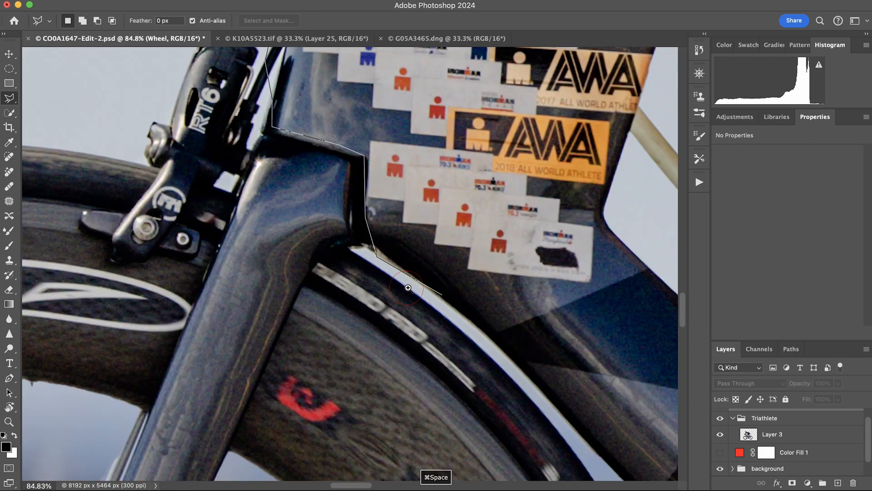
{"action": "left_click", "coordinate": [471, 333]}
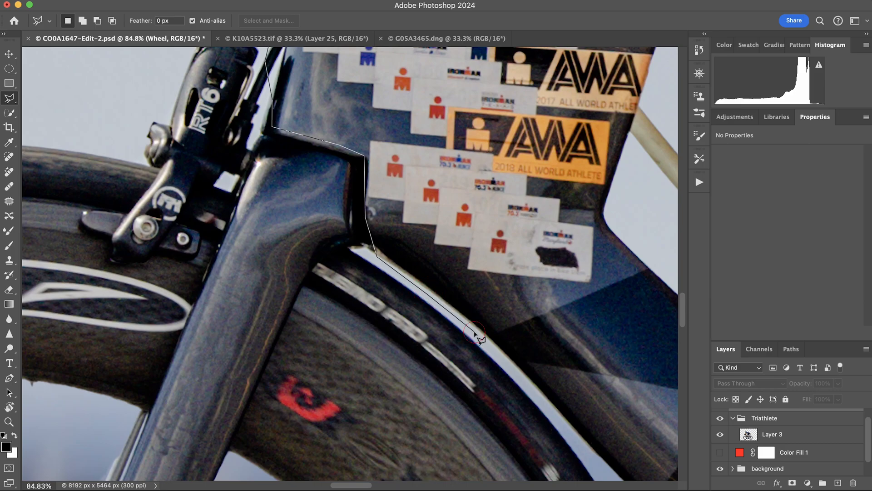
{"action": "left_click", "coordinate": [504, 359]}
{"action": "left_click_drag", "start_coordinate": [504, 359], "coordinate": [301, 57]}
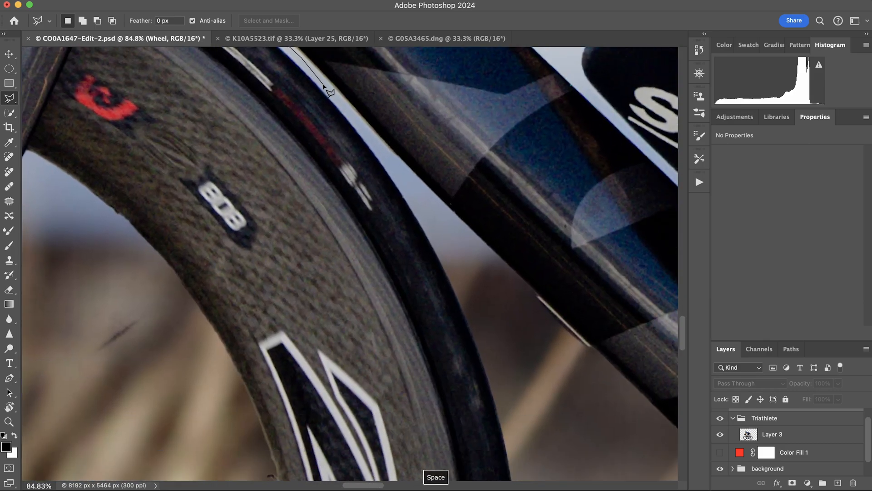
{"action": "left_click", "coordinate": [363, 128]}
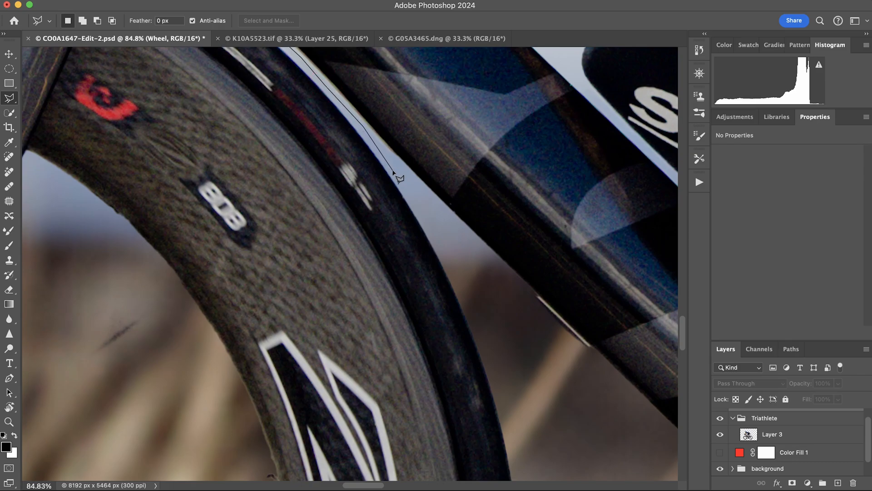
{"action": "left_click", "coordinate": [428, 228]}
{"action": "left_click_drag", "start_coordinate": [449, 260], "coordinate": [402, 224]}
{"action": "left_click", "coordinate": [403, 224], "text": "super"}
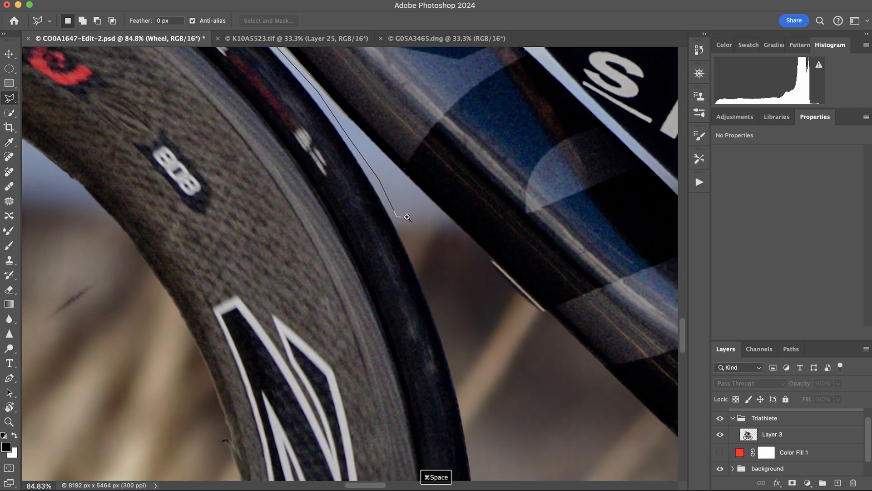
{"action": "left_click", "coordinate": [403, 224], "text": "super"}
{"action": "left_click", "coordinate": [402, 224], "text": "super"}
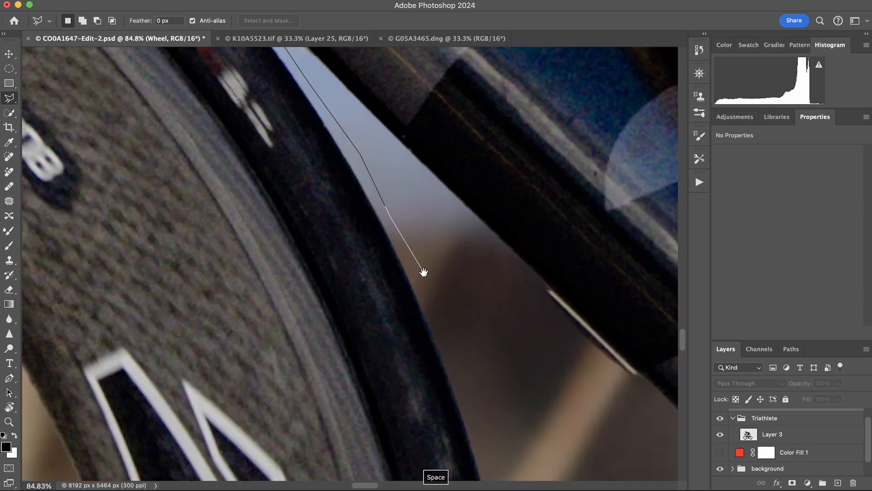
{"action": "left_click_drag", "start_coordinate": [423, 271], "coordinate": [392, 32]}
{"action": "left_click", "coordinate": [466, 239]}
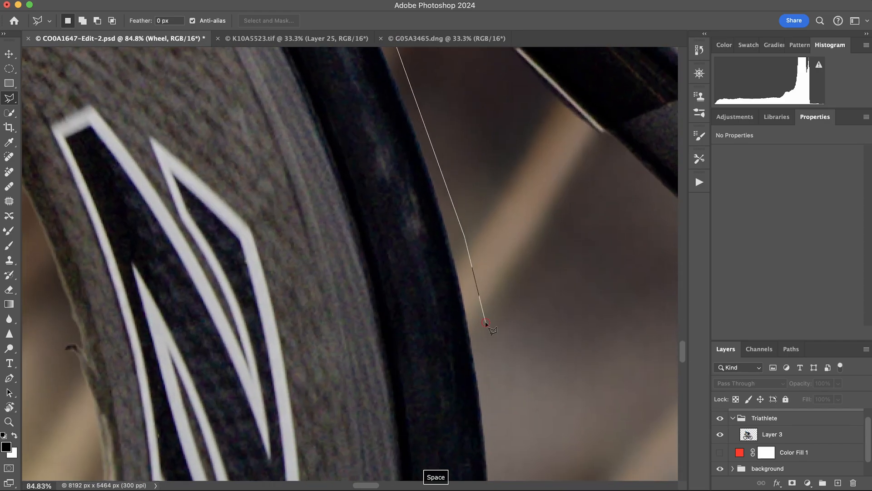
{"action": "left_click_drag", "start_coordinate": [492, 361], "coordinate": [467, 54]}
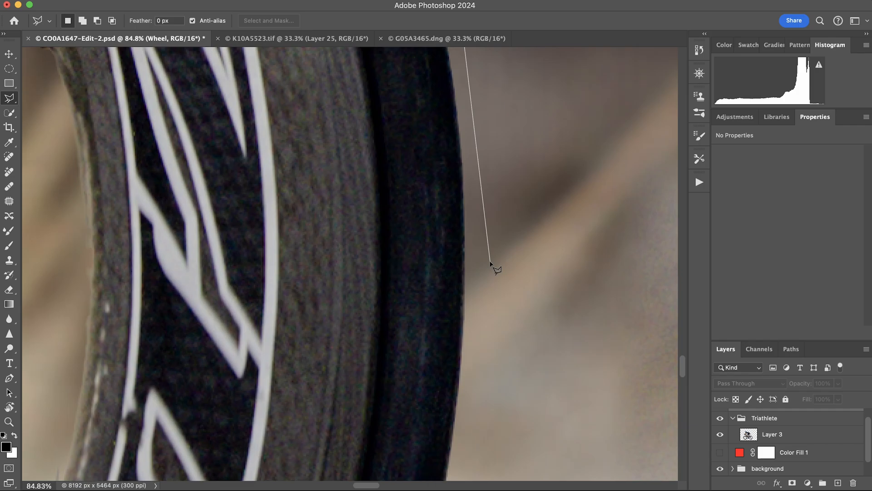
{"action": "key", "text": "Escape"}
Erase most of the front wheel and the lower fork from Layer 3 using a 286 px eraser, keeping clear of the frame.
{"action": "left_click_drag", "start_coordinate": [498, 226], "coordinate": [371, 226]}
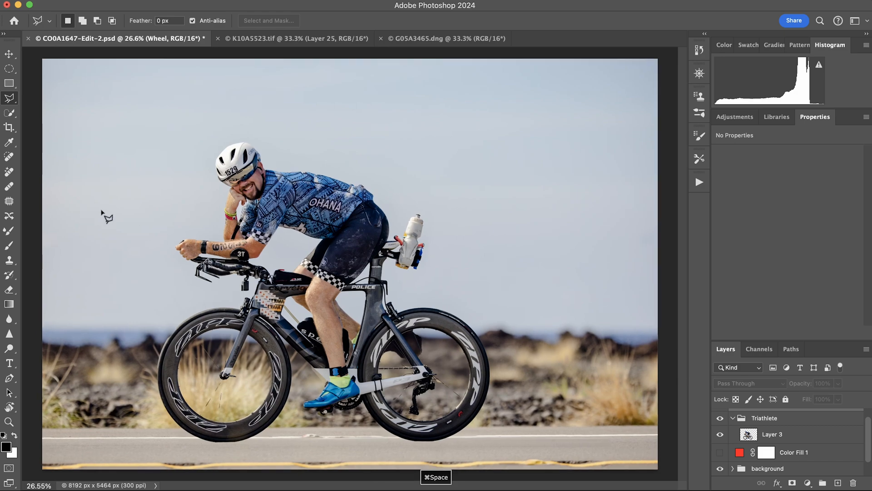
{"action": "key", "text": "e"}
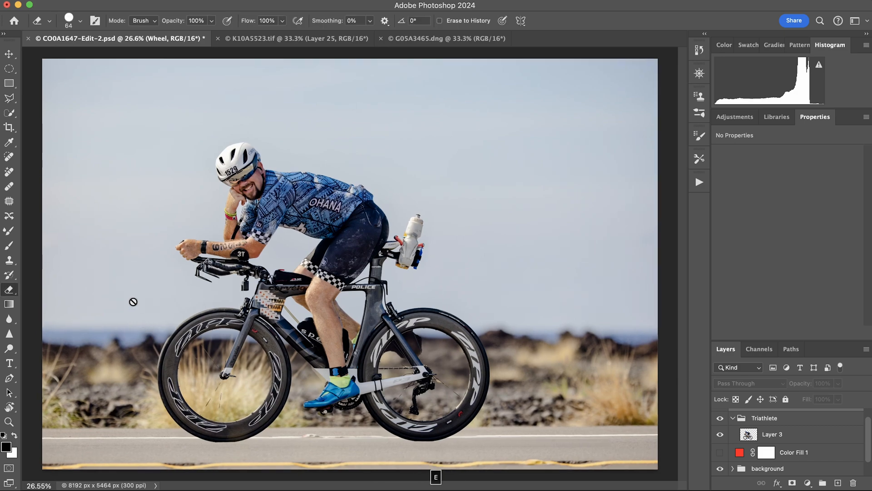
{"action": "left_click", "coordinate": [745, 443]}
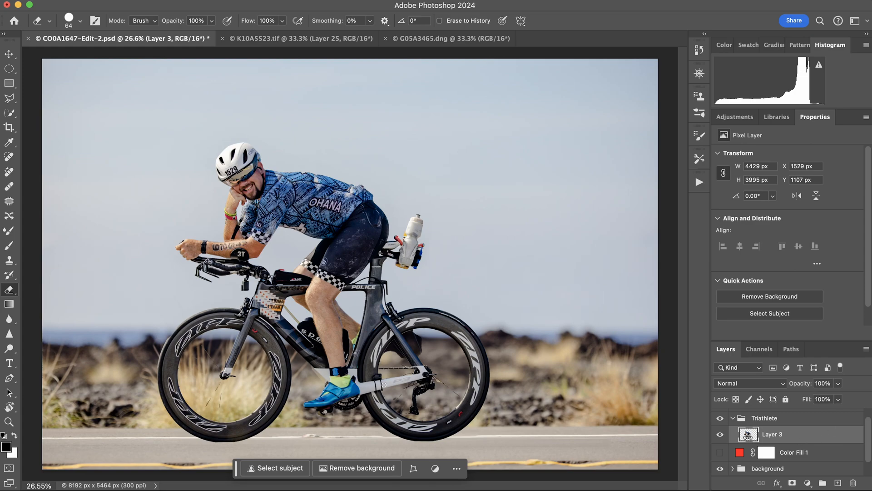
{"action": "key", "text": "super+space"}
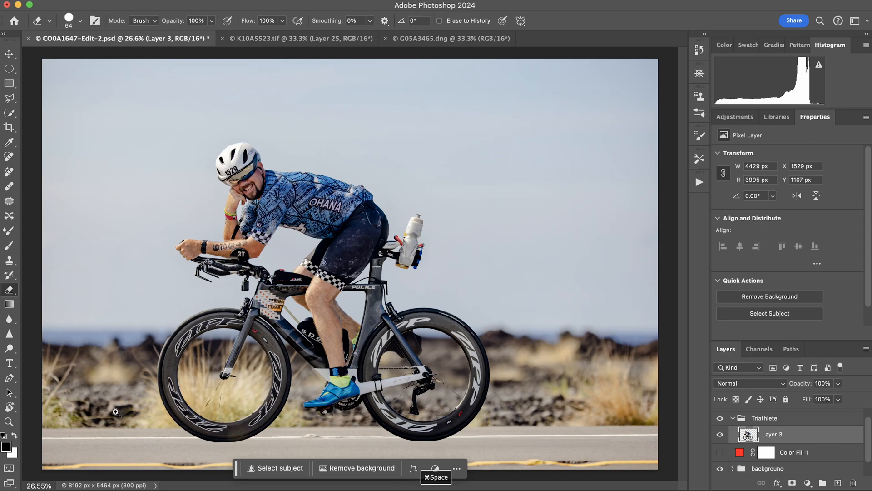
{"action": "mouse_move", "coordinate": [124, 411]}
{"action": "left_mouse_down"}
{"action": "mouse_move", "coordinate": [229, 385]}
{"action": "mouse_move", "coordinate": [205, 388]}
{"action": "mouse_move", "coordinate": [235, 373]}
{"action": "mouse_move", "coordinate": [229, 311]}
{"action": "mouse_move", "coordinate": [259, 293]}
{"action": "mouse_move", "coordinate": [247, 273]}
{"action": "mouse_move", "coordinate": [218, 270]}
{"action": "mouse_move", "coordinate": [309, 217]}
{"action": "left_mouse_up"}
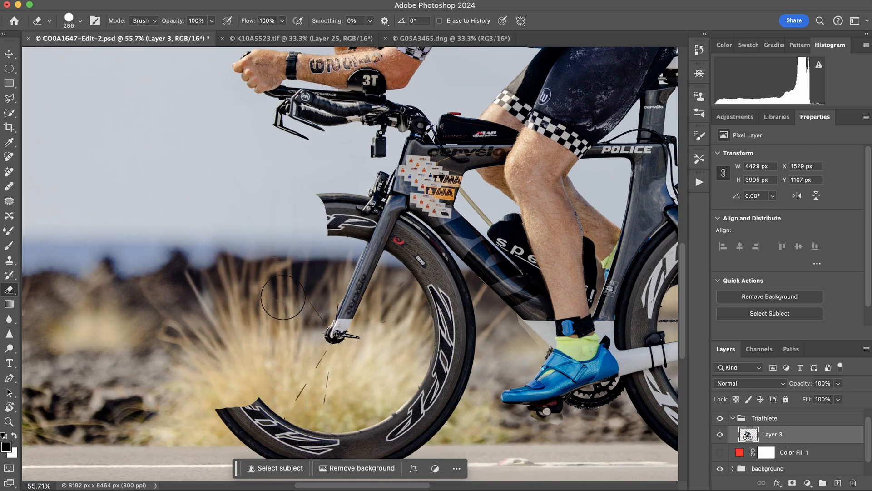
{"action": "mouse_move", "coordinate": [238, 386]}
{"action": "left_mouse_down"}
{"action": "mouse_move", "coordinate": [243, 416]}
{"action": "mouse_move", "coordinate": [259, 425]}
{"action": "mouse_move", "coordinate": [256, 398]}
{"action": "mouse_move", "coordinate": [277, 423]}
{"action": "mouse_move", "coordinate": [271, 406]}
{"action": "mouse_move", "coordinate": [323, 378]}
{"action": "mouse_move", "coordinate": [327, 354]}
{"action": "mouse_move", "coordinate": [348, 332]}
{"action": "mouse_move", "coordinate": [302, 315]}
{"action": "mouse_move", "coordinate": [353, 301]}
{"action": "mouse_move", "coordinate": [387, 309]}
{"action": "mouse_move", "coordinate": [388, 291]}
{"action": "left_mouse_up"}
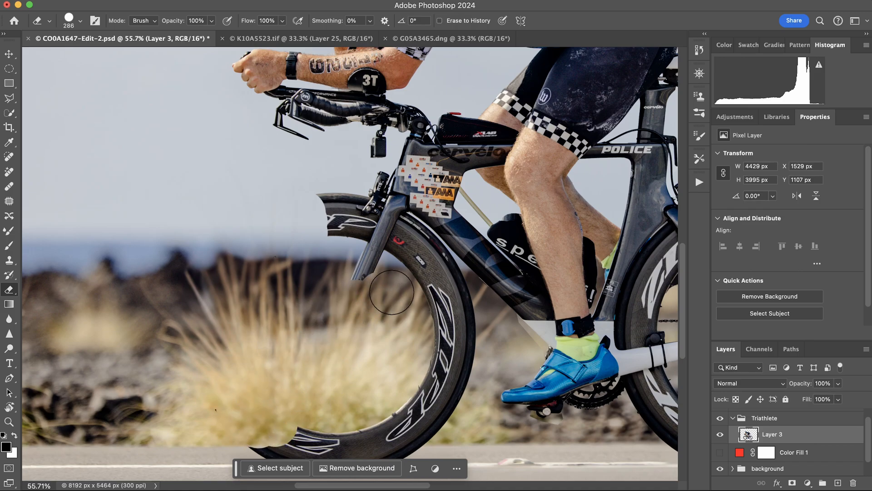
{"action": "scroll", "coordinate": [332, 323], "scroll_direction": "down", "scroll_amount": 5}
{"action": "mouse_move", "coordinate": [257, 356]}
{"action": "left_mouse_down"}
{"action": "mouse_move", "coordinate": [370, 363]}
{"action": "mouse_move", "coordinate": [271, 372]}
{"action": "mouse_move", "coordinate": [339, 393]}
{"action": "mouse_move", "coordinate": [417, 352]}
{"action": "mouse_move", "coordinate": [410, 330]}
{"action": "mouse_move", "coordinate": [449, 314]}
{"action": "mouse_move", "coordinate": [414, 350]}
{"action": "mouse_move", "coordinate": [383, 338]}
{"action": "mouse_move", "coordinate": [410, 327]}
{"action": "mouse_move", "coordinate": [461, 279]}
{"action": "mouse_move", "coordinate": [438, 242]}
{"action": "mouse_move", "coordinate": [429, 276]}
{"action": "mouse_move", "coordinate": [436, 297]}
{"action": "mouse_move", "coordinate": [463, 261]}
{"action": "mouse_move", "coordinate": [450, 235]}
{"action": "mouse_move", "coordinate": [336, 183]}
{"action": "mouse_move", "coordinate": [397, 200]}
{"action": "mouse_move", "coordinate": [316, 125]}
{"action": "mouse_move", "coordinate": [319, 166]}
{"action": "mouse_move", "coordinate": [361, 173]}
{"action": "left_mouse_up"}
{"action": "key", "text": "super+space"}
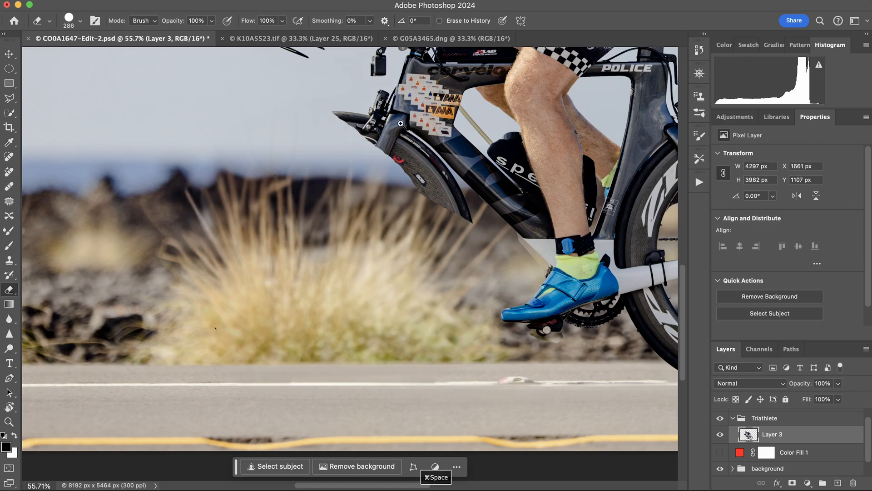
{"action": "left_click_drag", "start_coordinate": [416, 92], "coordinate": [445, 89]}
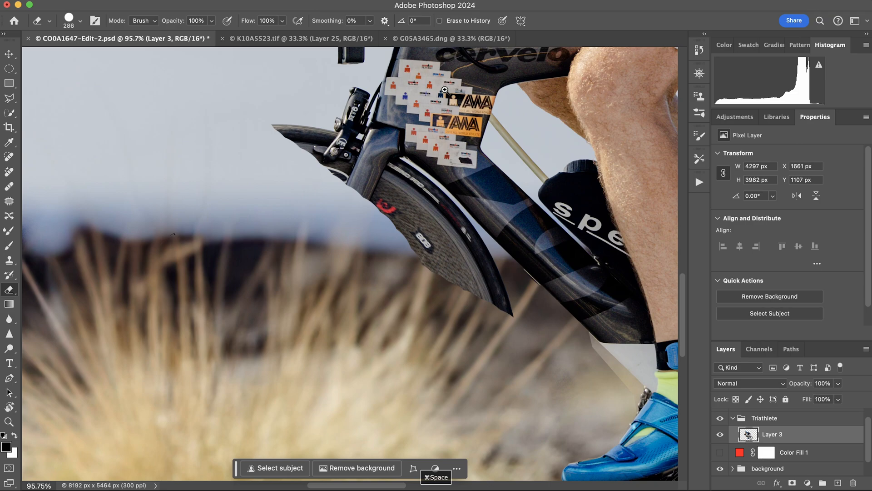
{"action": "mouse_move", "coordinate": [499, 307]}
{"action": "left_mouse_down"}
{"action": "mouse_move", "coordinate": [488, 325]}
{"action": "mouse_move", "coordinate": [446, 252]}
{"action": "mouse_move", "coordinate": [479, 291]}
{"action": "mouse_move", "coordinate": [431, 242]}
{"action": "mouse_move", "coordinate": [350, 202]}
{"action": "mouse_move", "coordinate": [292, 204]}
{"action": "left_mouse_up"}
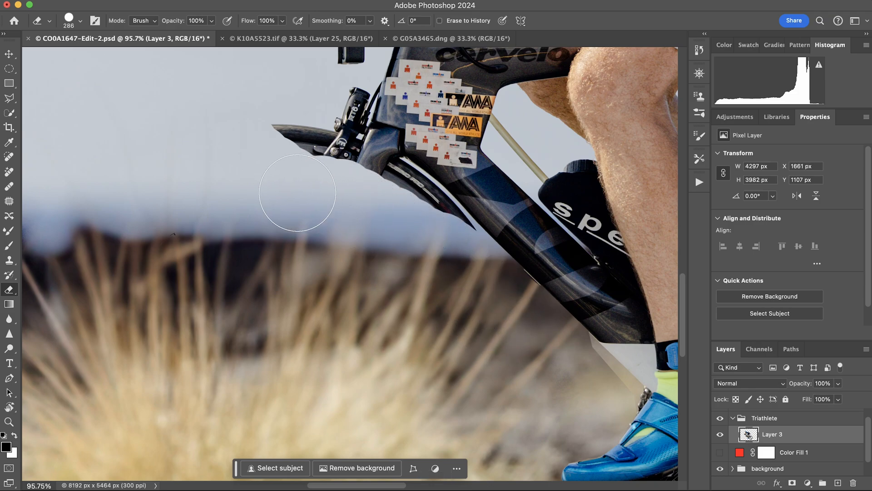
Select the leftover tire, front brake and fork crown with the Polygonal Lasso, following the frame's front and lower edge closely.
{"action": "left_click", "coordinate": [8, 99]}
{"action": "left_click", "coordinate": [383, 79]}
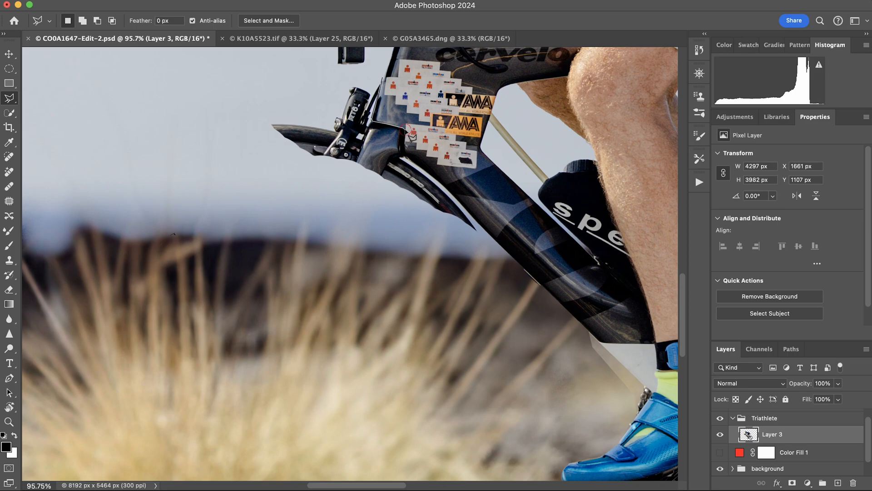
{"action": "left_click", "coordinate": [406, 155]}
{"action": "left_click", "coordinate": [462, 209]}
{"action": "left_click", "coordinate": [478, 229]}
{"action": "left_click", "coordinate": [479, 239]}
{"action": "left_click", "coordinate": [436, 241]}
{"action": "left_click", "coordinate": [373, 230]}
{"action": "left_click", "coordinate": [301, 209]}
{"action": "left_click", "coordinate": [239, 133]}
{"action": "left_click", "coordinate": [267, 93]}
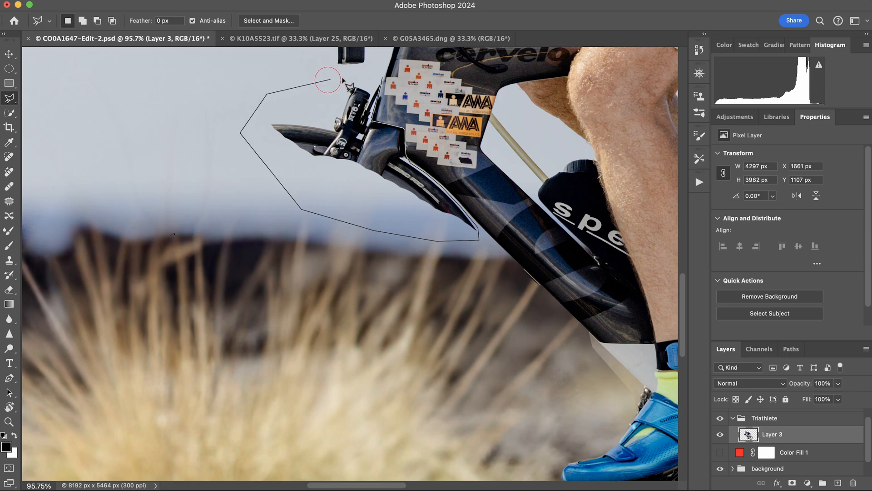
{"action": "left_click", "coordinate": [334, 78]}
{"action": "left_click", "coordinate": [384, 80]}
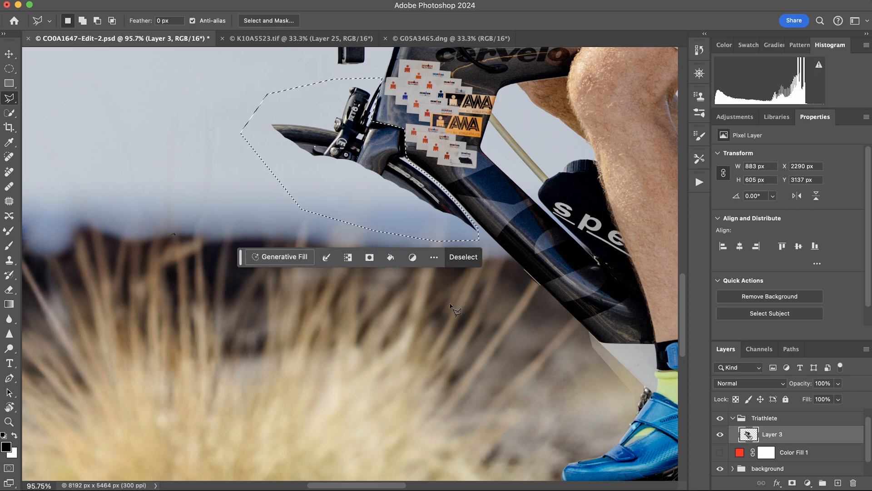
Erase the tire, brake and fork remnants inside the selection on Layer 3, and clear the selection.
{"action": "key", "text": "e"}
{"action": "mouse_move", "coordinate": [375, 190]}
{"action": "left_mouse_down"}
{"action": "mouse_move", "coordinate": [329, 121]}
{"action": "mouse_move", "coordinate": [310, 132]}
{"action": "mouse_move", "coordinate": [362, 87]}
{"action": "mouse_move", "coordinate": [371, 187]}
{"action": "mouse_move", "coordinate": [420, 215]}
{"action": "mouse_move", "coordinate": [384, 140]}
{"action": "left_mouse_up"}
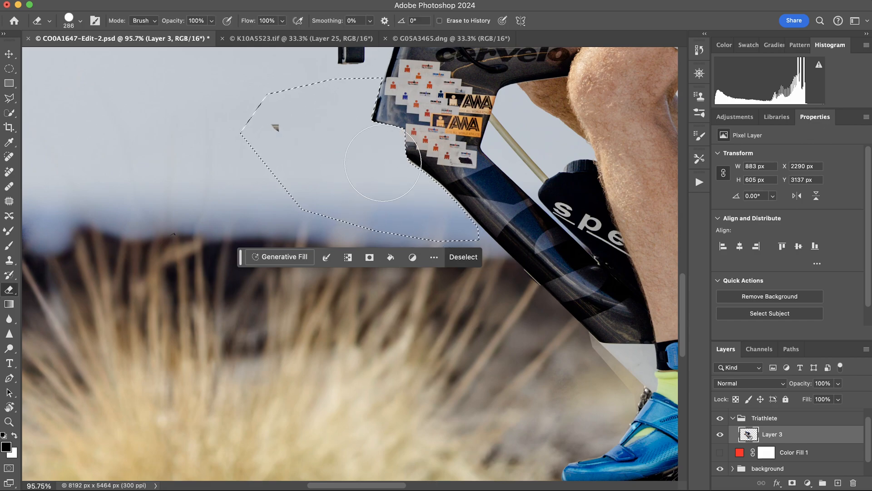
{"action": "key", "text": "super+d"}
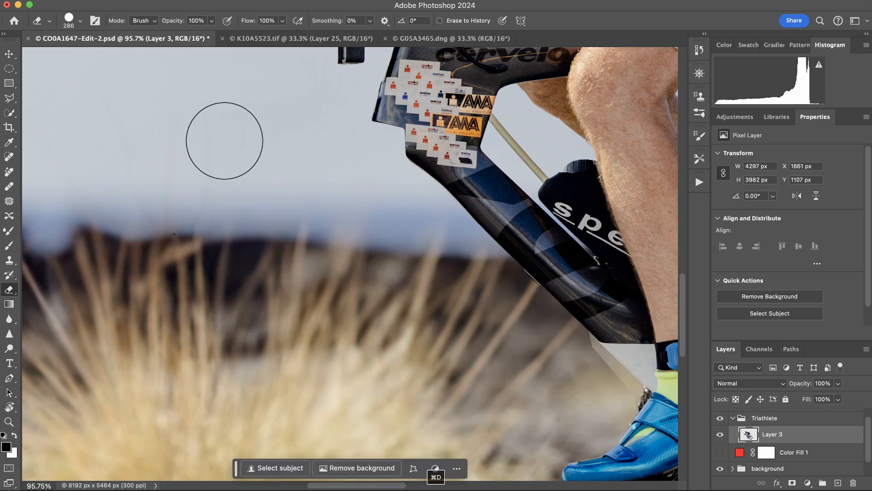
{"action": "key", "text": "super+space"}
{"action": "left_click_drag", "start_coordinate": [333, 209], "coordinate": [268, 213]}
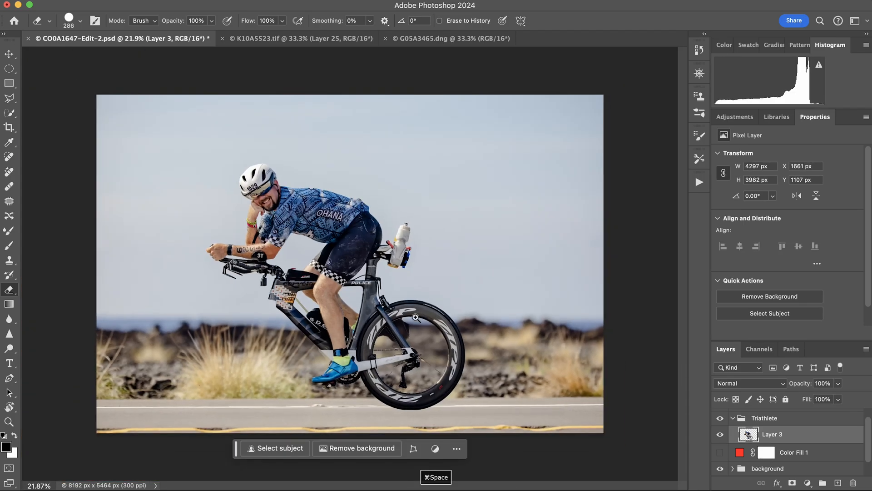
{"action": "left_click_drag", "start_coordinate": [374, 397], "coordinate": [424, 386]}
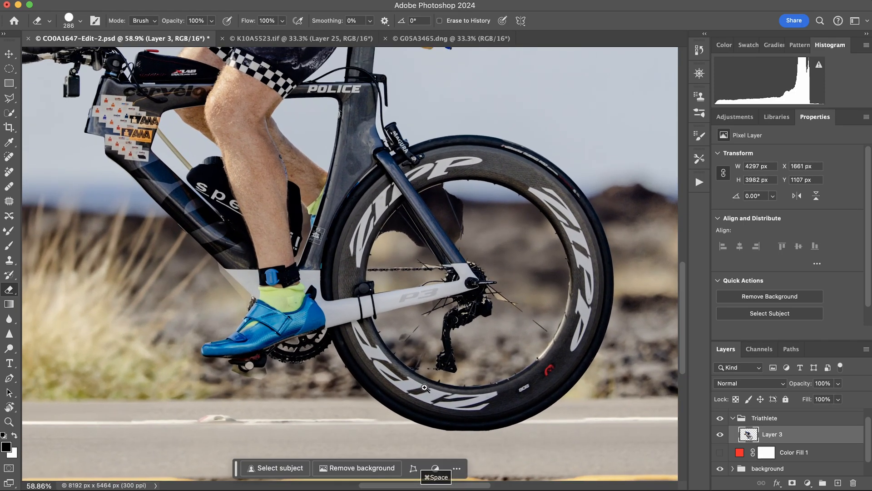
{"action": "mouse_move", "coordinate": [362, 381]}
{"action": "left_mouse_down"}
{"action": "mouse_move", "coordinate": [375, 381]}
{"action": "mouse_move", "coordinate": [367, 381]}
{"action": "left_mouse_up"}
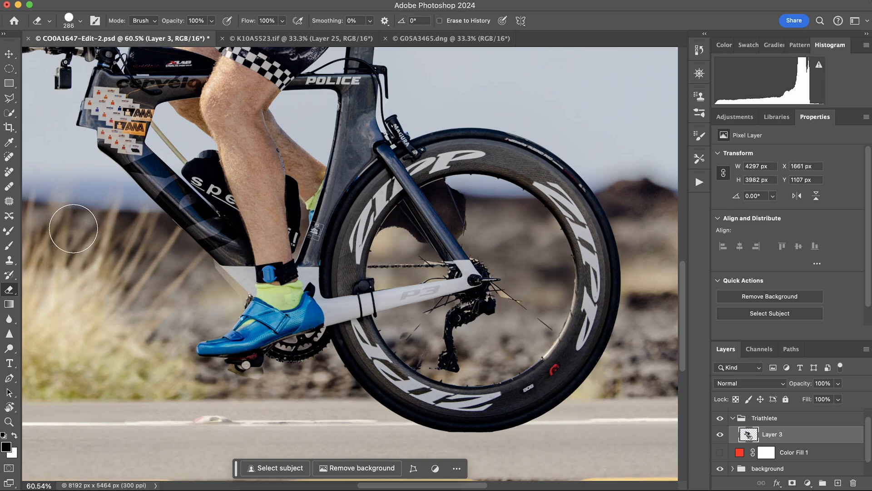
Start a Pen path along the rear edge of the seat tube, curving down past the chainstay to the chainring.
{"action": "key", "text": "p"}
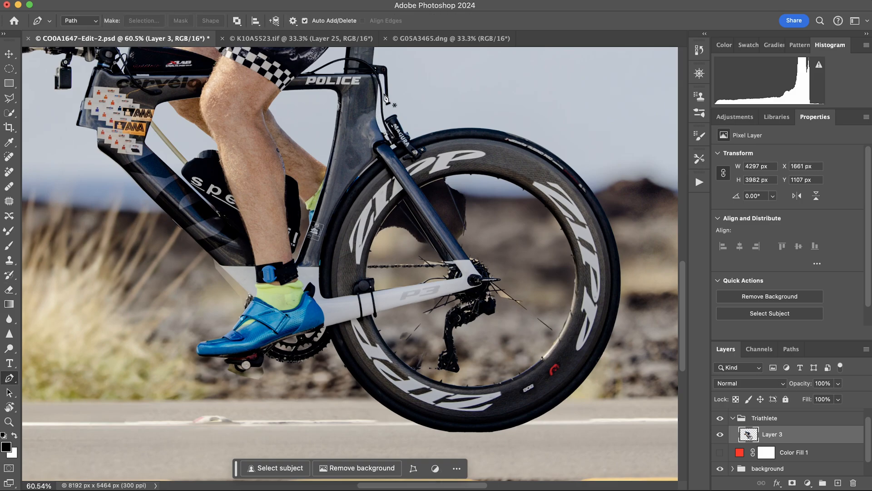
{"action": "left_click_drag", "start_coordinate": [377, 96], "coordinate": [370, 133]}
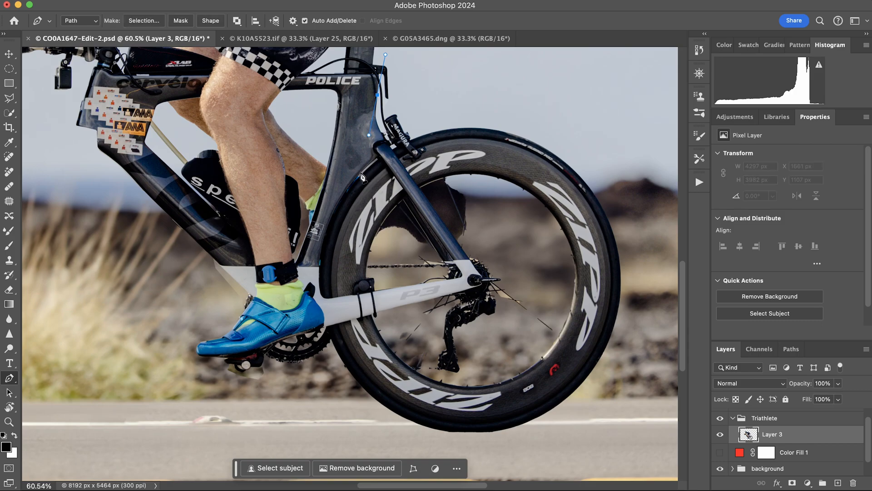
{"action": "left_click_drag", "start_coordinate": [346, 182], "coordinate": [337, 196]}
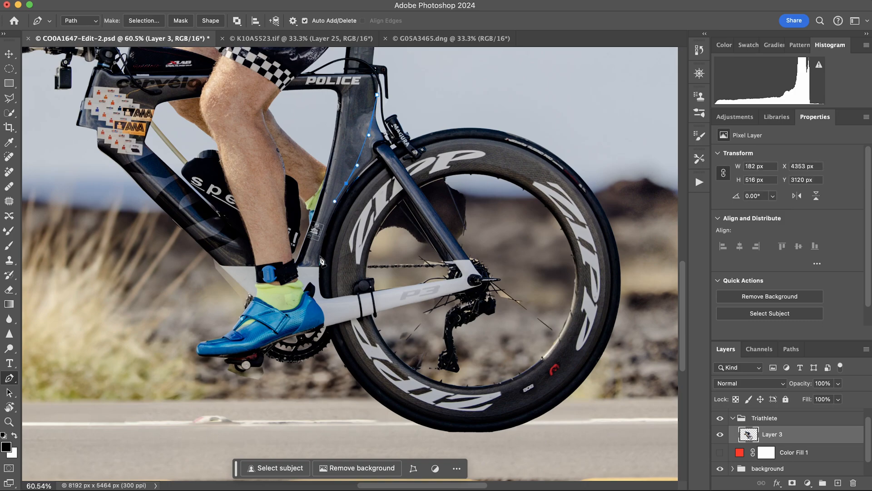
{"action": "left_click_drag", "start_coordinate": [316, 264], "coordinate": [316, 278]}
{"action": "scroll", "coordinate": [316, 287], "scroll_direction": "down", "scroll_amount": 1}
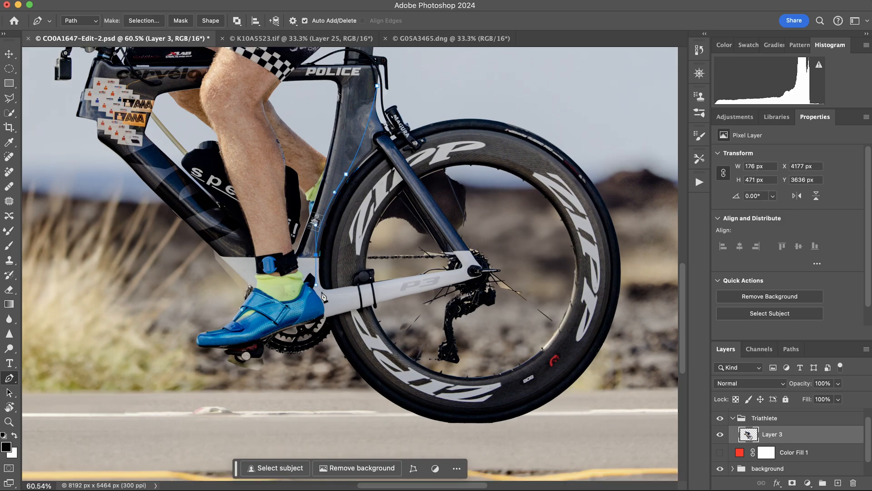
{"action": "left_click", "coordinate": [325, 298]}
{"action": "left_click_drag", "start_coordinate": [328, 318], "coordinate": [330, 339]}
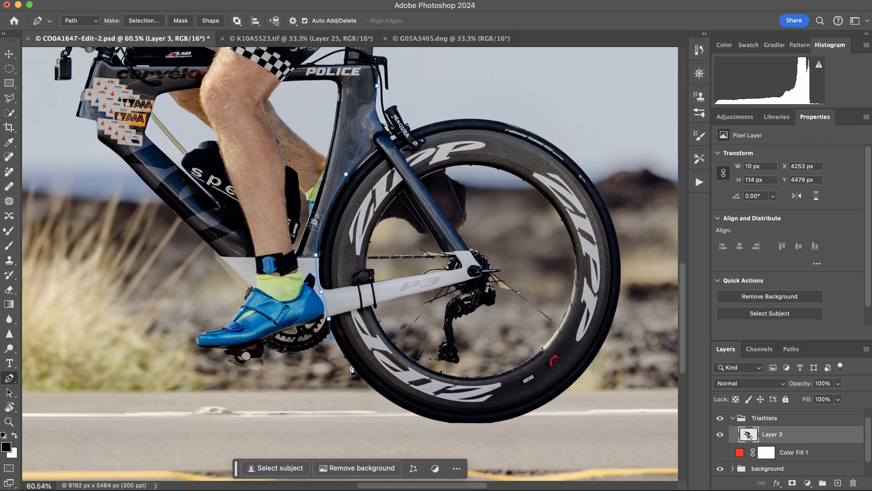
Continue the path loosely around the outside of the rear wheel and close it at the starting point on the seat tube.
{"action": "left_click", "coordinate": [368, 401]}
{"action": "left_click", "coordinate": [429, 430]}
{"action": "left_click_drag", "start_coordinate": [516, 432], "coordinate": [525, 430]}
{"action": "left_click", "coordinate": [567, 409]}
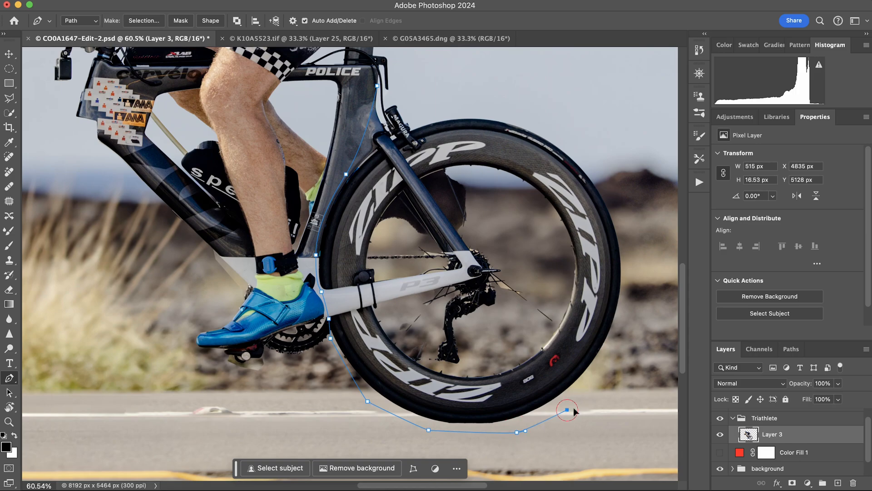
{"action": "left_click", "coordinate": [615, 353]}
{"action": "left_click", "coordinate": [628, 261]}
{"action": "left_click", "coordinate": [622, 197]}
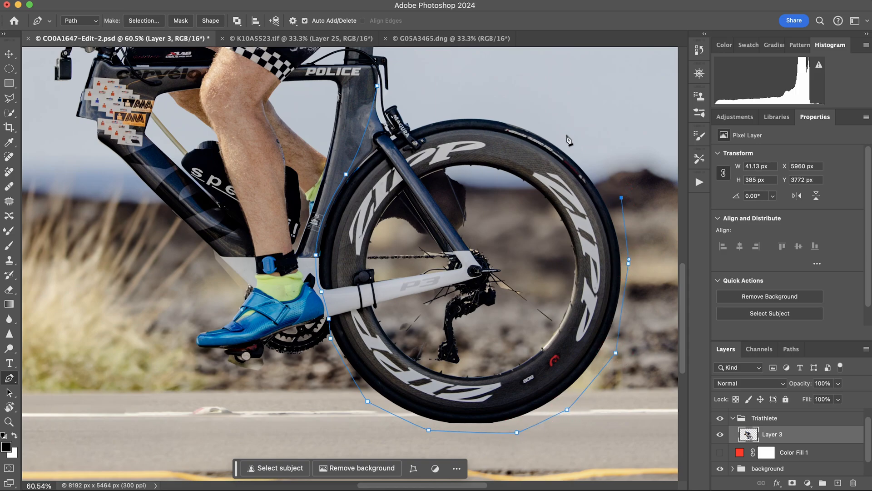
{"action": "left_click", "coordinate": [559, 124]}
{"action": "left_click", "coordinate": [485, 99]}
{"action": "scroll", "coordinate": [407, 122], "scroll_direction": "down", "scroll_amount": 1}
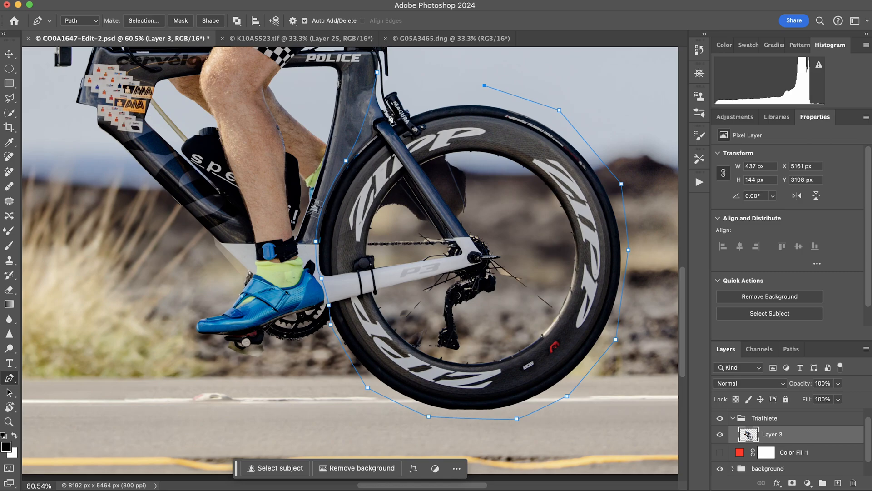
{"action": "left_click", "coordinate": [380, 74]}
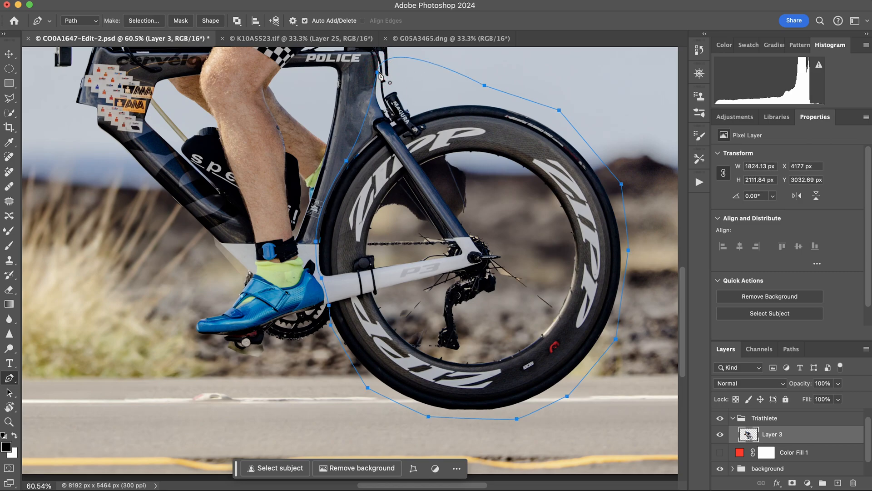
Convert the rear wheel path into a new anti-aliased selection with a 0.5 px feather, and activate the Eraser.
{"action": "scroll", "coordinate": [386, 78], "scroll_direction": "up", "scroll_amount": 5}
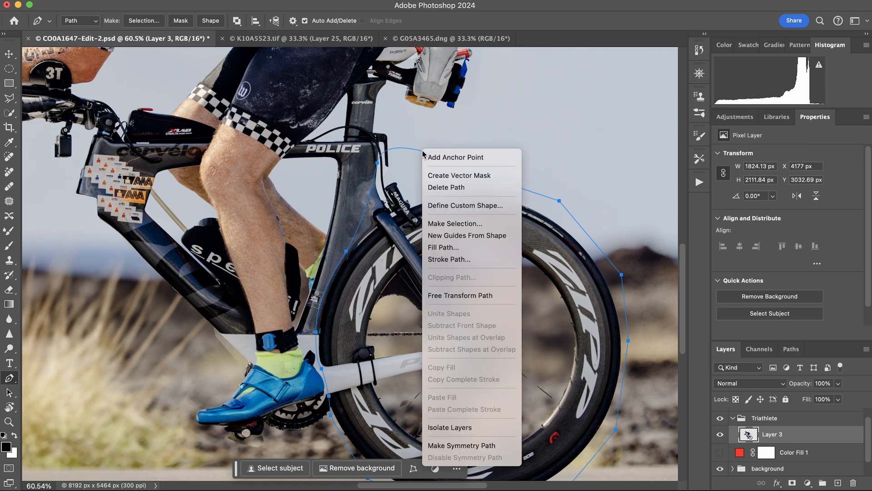
{"action": "left_click", "coordinate": [445, 221]}
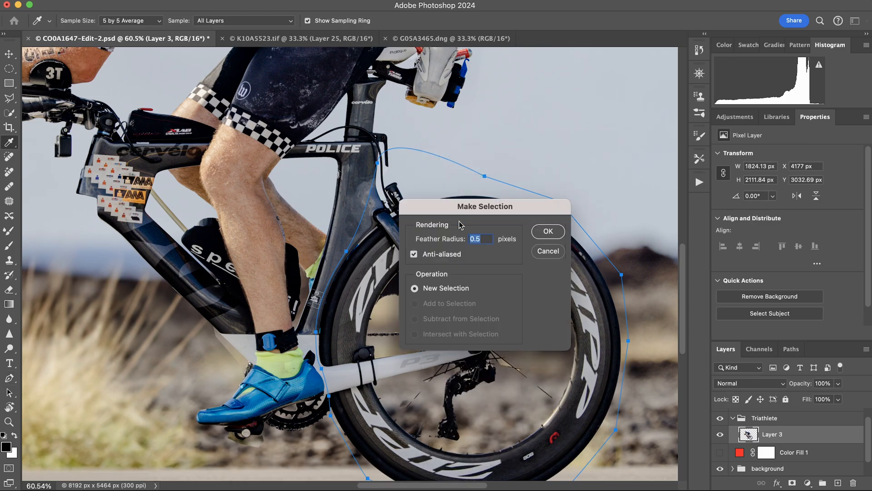
{"action": "left_click", "coordinate": [548, 231]}
{"action": "scroll", "coordinate": [495, 238], "scroll_direction": "down", "scroll_amount": 4}
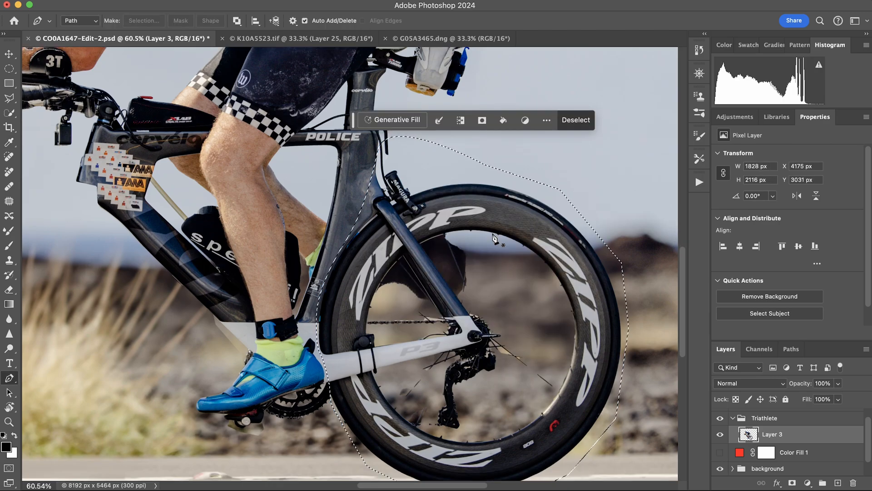
{"action": "key", "text": "b"}
{"action": "key", "text": "e"}
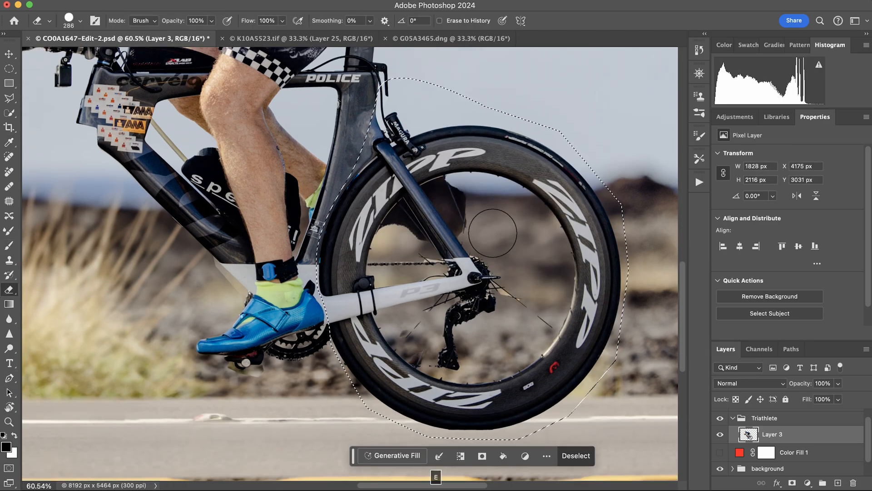
Erase the rear wheel, drivetrain and leftover fragments behind the seat tube inside the selection on Layer 3, and deselect.
{"action": "mouse_move", "coordinate": [421, 233]}
{"action": "left_mouse_down"}
{"action": "mouse_move", "coordinate": [458, 234]}
{"action": "mouse_move", "coordinate": [442, 244]}
{"action": "mouse_move", "coordinate": [441, 187]}
{"action": "mouse_move", "coordinate": [424, 196]}
{"action": "mouse_move", "coordinate": [461, 147]}
{"action": "mouse_move", "coordinate": [430, 175]}
{"action": "mouse_move", "coordinate": [512, 177]}
{"action": "mouse_move", "coordinate": [541, 220]}
{"action": "mouse_move", "coordinate": [548, 185]}
{"action": "mouse_move", "coordinate": [604, 287]}
{"action": "mouse_move", "coordinate": [575, 294]}
{"action": "mouse_move", "coordinate": [552, 366]}
{"action": "mouse_move", "coordinate": [561, 365]}
{"action": "mouse_move", "coordinate": [485, 412]}
{"action": "mouse_move", "coordinate": [451, 405]}
{"action": "mouse_move", "coordinate": [419, 372]}
{"action": "mouse_move", "coordinate": [520, 267]}
{"action": "mouse_move", "coordinate": [483, 325]}
{"action": "mouse_move", "coordinate": [418, 363]}
{"action": "mouse_move", "coordinate": [405, 343]}
{"action": "mouse_move", "coordinate": [385, 378]}
{"action": "mouse_move", "coordinate": [392, 359]}
{"action": "mouse_move", "coordinate": [370, 277]}
{"action": "mouse_move", "coordinate": [371, 350]}
{"action": "mouse_move", "coordinate": [362, 306]}
{"action": "mouse_move", "coordinate": [388, 290]}
{"action": "mouse_move", "coordinate": [389, 300]}
{"action": "mouse_move", "coordinate": [371, 290]}
{"action": "mouse_move", "coordinate": [359, 256]}
{"action": "mouse_move", "coordinate": [366, 227]}
{"action": "mouse_move", "coordinate": [354, 277]}
{"action": "mouse_move", "coordinate": [360, 311]}
{"action": "mouse_move", "coordinate": [366, 233]}
{"action": "mouse_move", "coordinate": [405, 151]}
{"action": "left_mouse_up"}
{"action": "left_click", "coordinate": [442, 244]}
{"action": "key", "text": "super+space"}
{"action": "left_click_drag", "start_coordinate": [389, 66], "coordinate": [444, 63]}
{"action": "left_click_drag", "start_coordinate": [431, 210], "coordinate": [235, 208]}
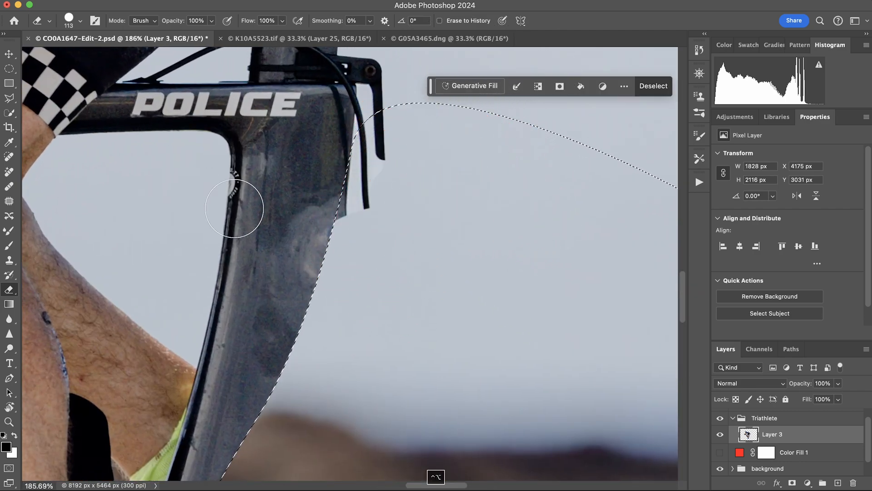
{"action": "mouse_move", "coordinate": [383, 229]}
{"action": "left_mouse_down"}
{"action": "mouse_move", "coordinate": [361, 230]}
{"action": "mouse_move", "coordinate": [352, 129]}
{"action": "mouse_move", "coordinate": [363, 191]}
{"action": "mouse_move", "coordinate": [364, 168]}
{"action": "left_mouse_up"}
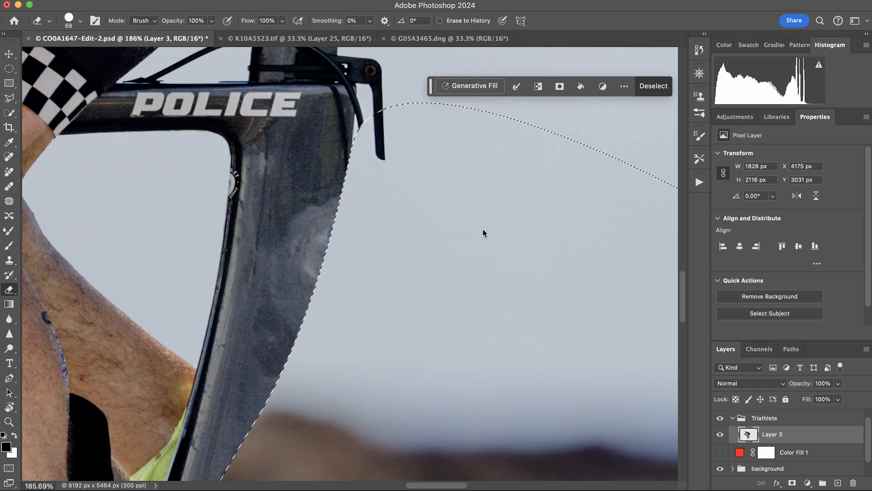
{"action": "key", "text": "super+space"}
{"action": "left_click_drag", "start_coordinate": [515, 240], "coordinate": [506, 305]}
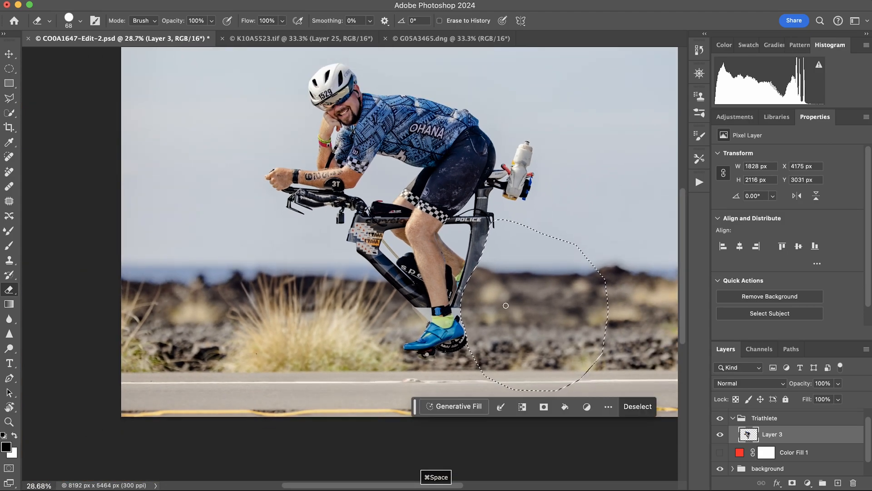
{"action": "key", "text": "super+d"}
Trace a closed Pen tool path along the shoe's sole from the heel and around the chainring beneath it.
{"action": "key", "text": "super+space"}
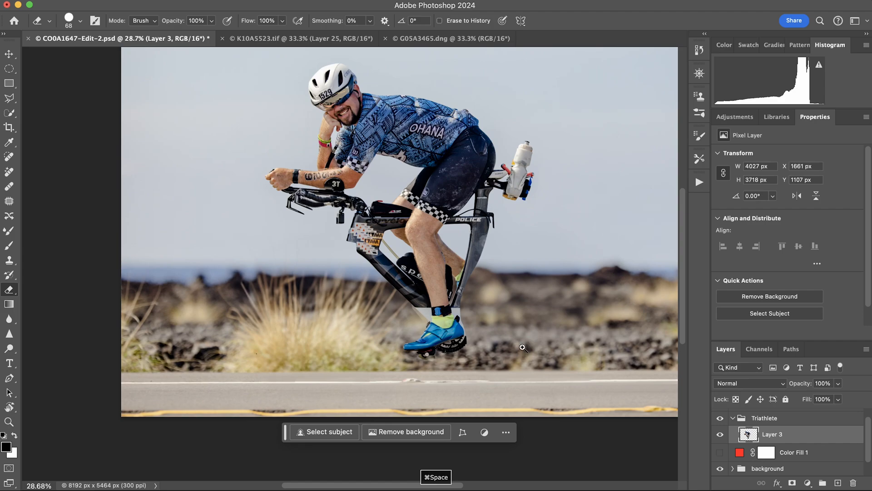
{"action": "mouse_move", "coordinate": [520, 347]}
{"action": "left_mouse_down"}
{"action": "mouse_move", "coordinate": [580, 342]}
{"action": "mouse_move", "coordinate": [351, 369]}
{"action": "mouse_move", "coordinate": [305, 366]}
{"action": "mouse_move", "coordinate": [278, 338]}
{"action": "mouse_move", "coordinate": [305, 294]}
{"action": "mouse_move", "coordinate": [312, 323]}
{"action": "mouse_move", "coordinate": [292, 306]}
{"action": "mouse_move", "coordinate": [302, 280]}
{"action": "mouse_move", "coordinate": [246, 316]}
{"action": "left_mouse_up"}
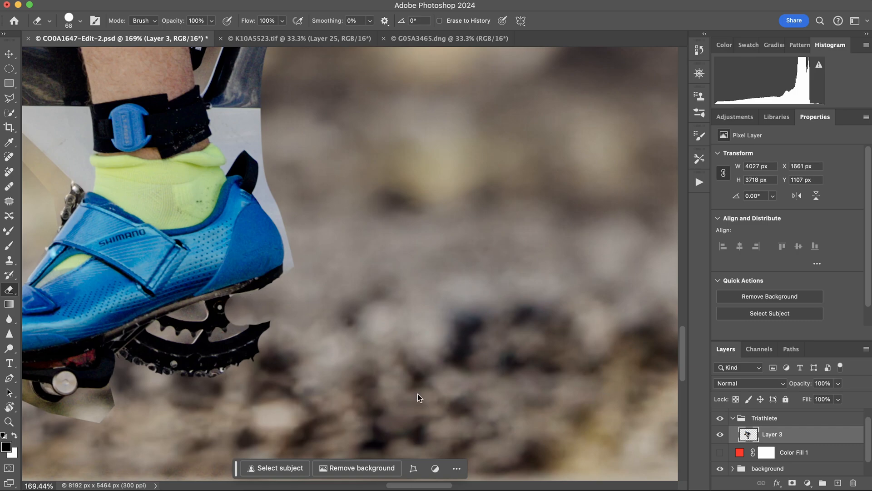
{"action": "key", "text": "p"}
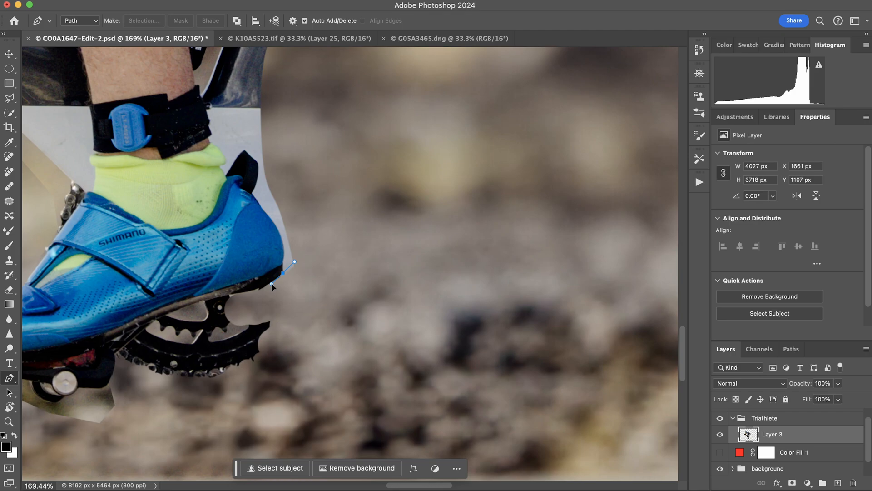
{"action": "left_click_drag", "start_coordinate": [269, 285], "coordinate": [268, 284]}
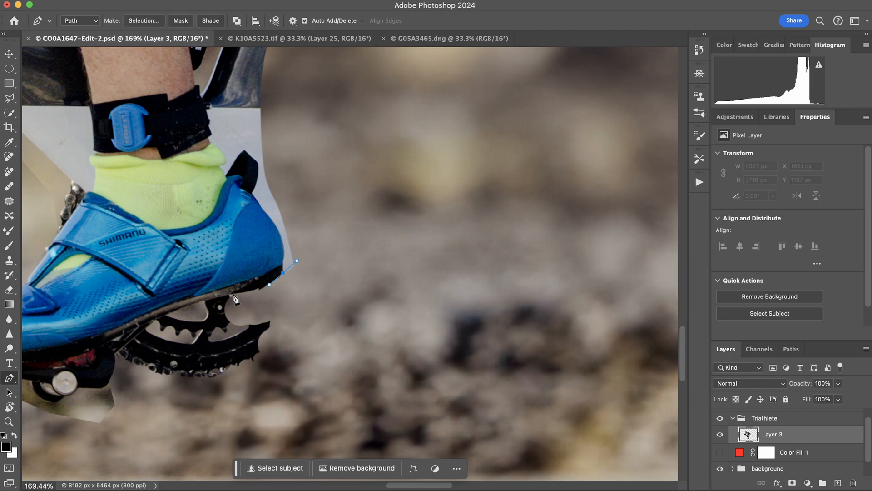
{"action": "left_click_drag", "start_coordinate": [217, 296], "coordinate": [216, 296]}
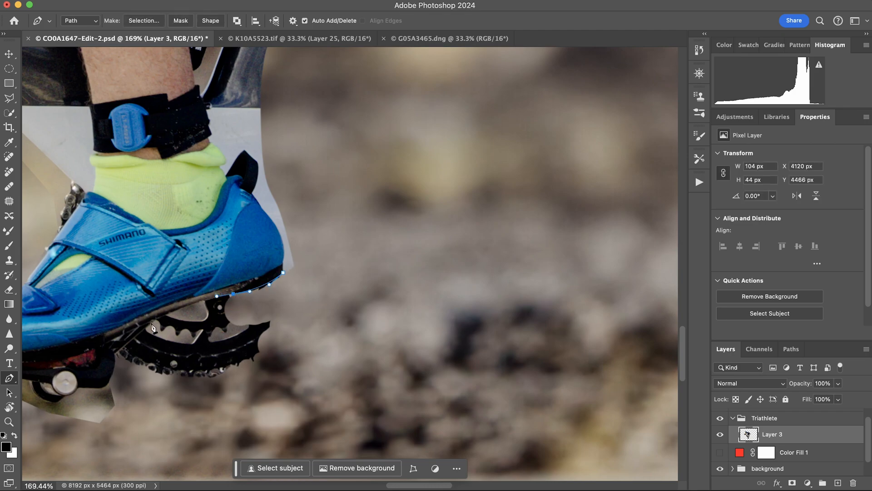
{"action": "left_click", "coordinate": [152, 322]}
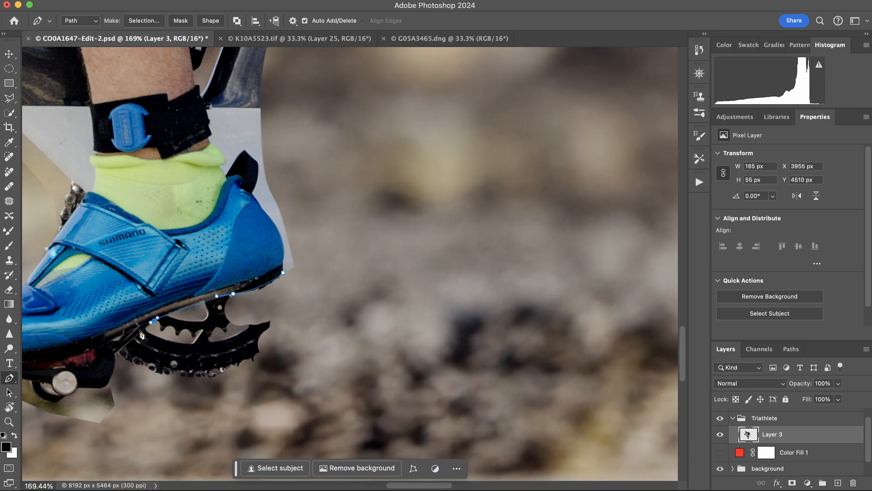
{"action": "left_click", "coordinate": [114, 355]}
{"action": "left_click", "coordinate": [122, 386]}
{"action": "left_click", "coordinate": [207, 404]}
{"action": "left_click", "coordinate": [275, 393]}
{"action": "left_click", "coordinate": [305, 315]}
{"action": "left_click_drag", "start_coordinate": [297, 295], "coordinate": [296, 292]}
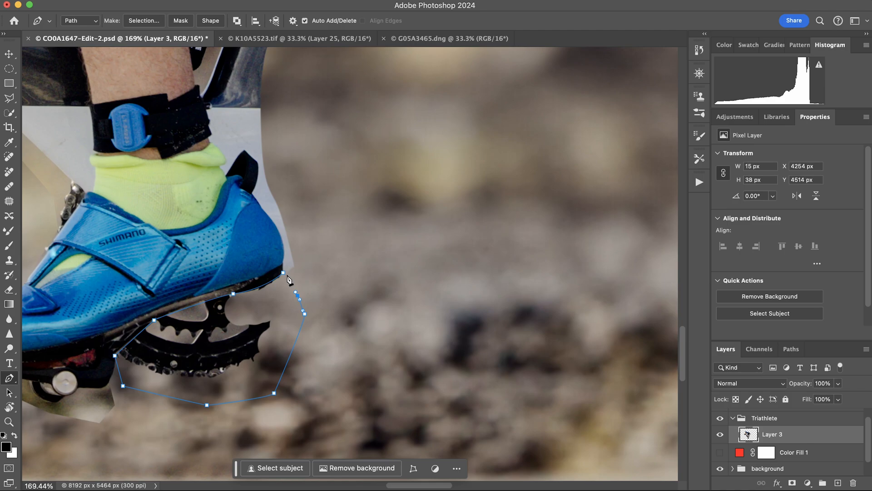
{"action": "left_click", "coordinate": [283, 273]}
Make a selection from the chainring path with a 0.5-pixel feather and erase the chainring inside it.
{"action": "right_click", "coordinate": [282, 275]}
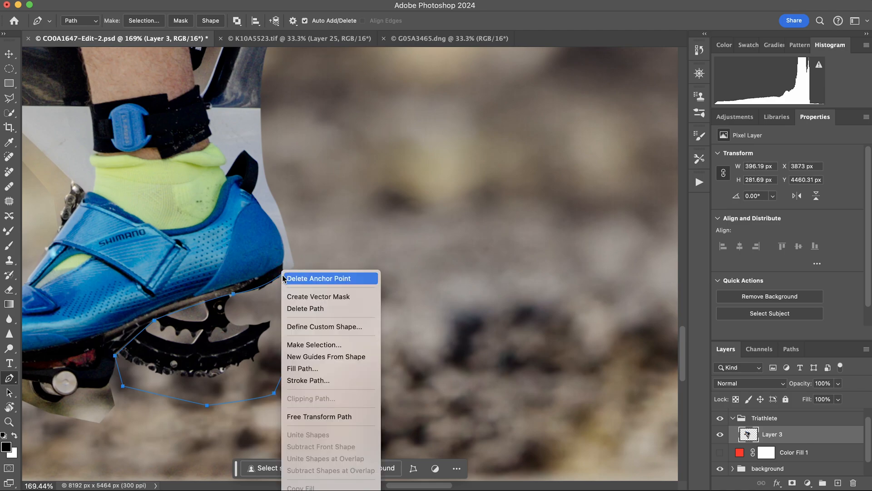
{"action": "left_click", "coordinate": [309, 345]}
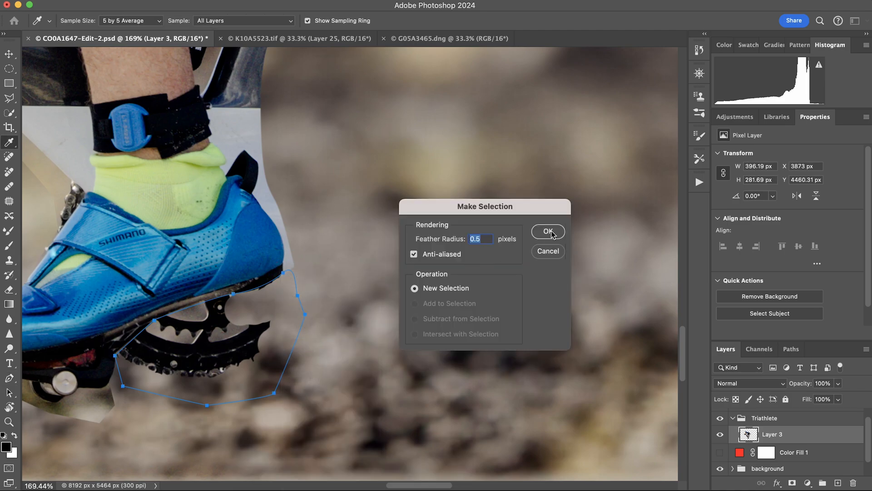
{"action": "left_click", "coordinate": [549, 232]}
{"action": "key", "text": "e"}
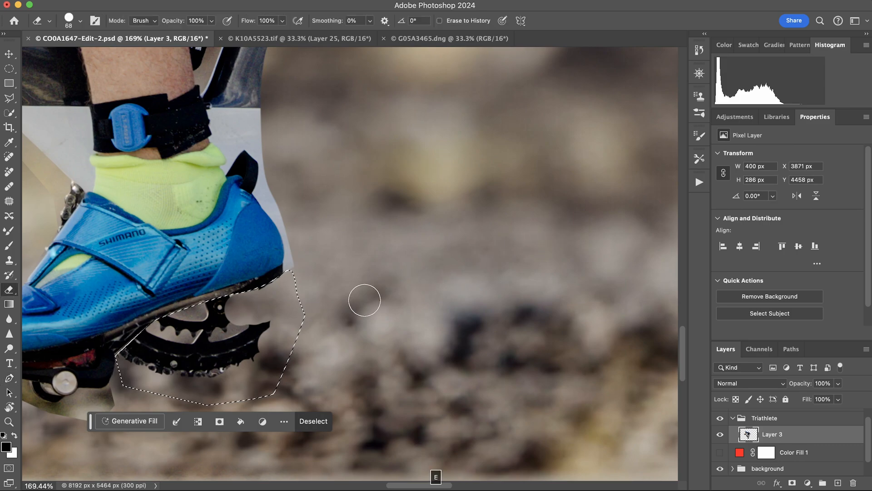
{"action": "mouse_move", "coordinate": [364, 300]}
{"action": "left_mouse_down"}
{"action": "mouse_move", "coordinate": [295, 316]}
{"action": "mouse_move", "coordinate": [226, 361]}
{"action": "mouse_move", "coordinate": [287, 317]}
{"action": "mouse_move", "coordinate": [181, 382]}
{"action": "mouse_move", "coordinate": [278, 277]}
{"action": "mouse_move", "coordinate": [215, 304]}
{"action": "mouse_move", "coordinate": [125, 376]}
{"action": "mouse_move", "coordinate": [160, 325]}
{"action": "mouse_move", "coordinate": [264, 297]}
{"action": "left_mouse_up"}
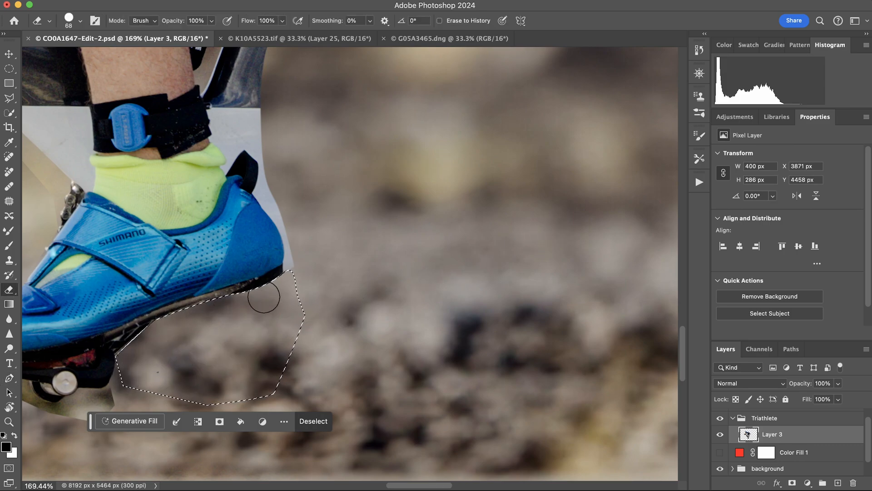
{"action": "scroll", "coordinate": [197, 359], "scroll_direction": "left", "scroll_amount": 5}
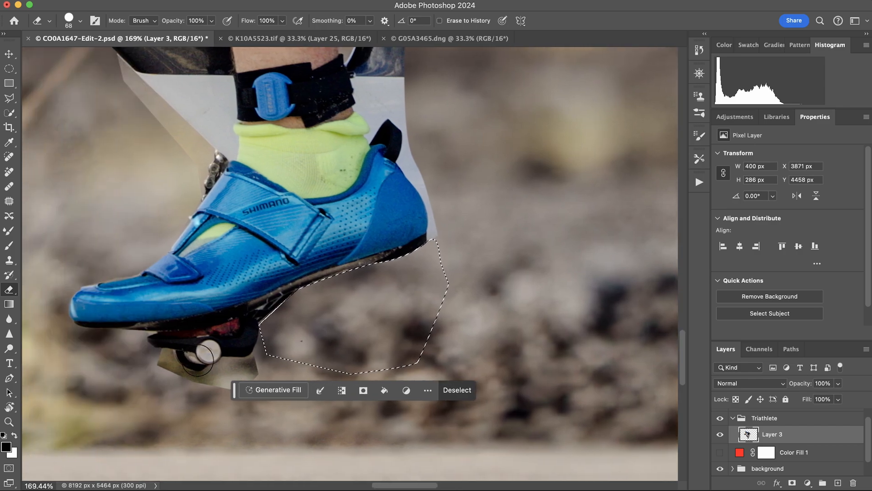
{"action": "scroll", "coordinate": [198, 359], "scroll_direction": "down", "scroll_amount": 3}
{"action": "key", "text": "super+d"}
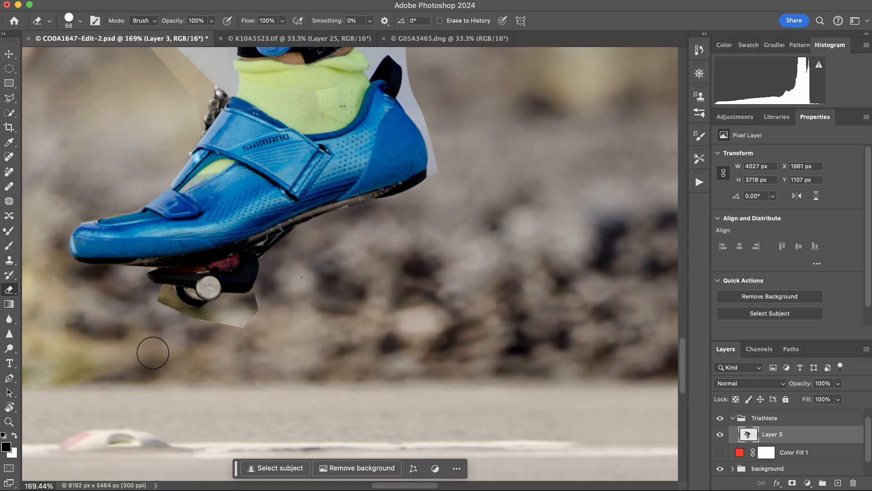
Trace a Pen tool path from the shoe's sole around the pedal's front tip and along its curved underside.
{"action": "key", "text": "p"}
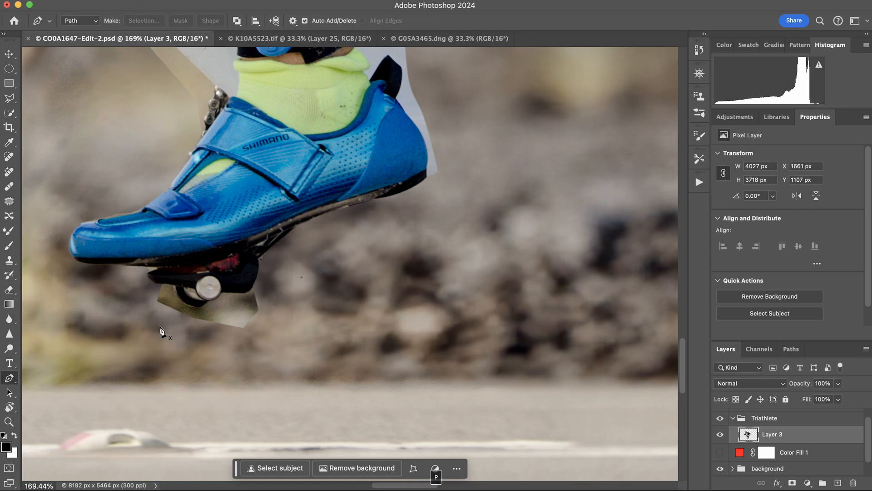
{"action": "key", "text": "super+space"}
{"action": "left_click", "coordinate": [150, 313]}
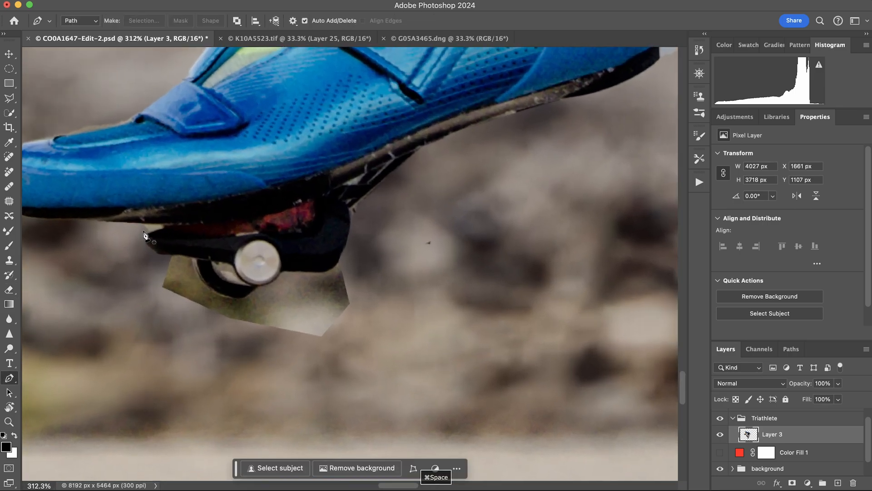
{"action": "left_click", "coordinate": [125, 222]}
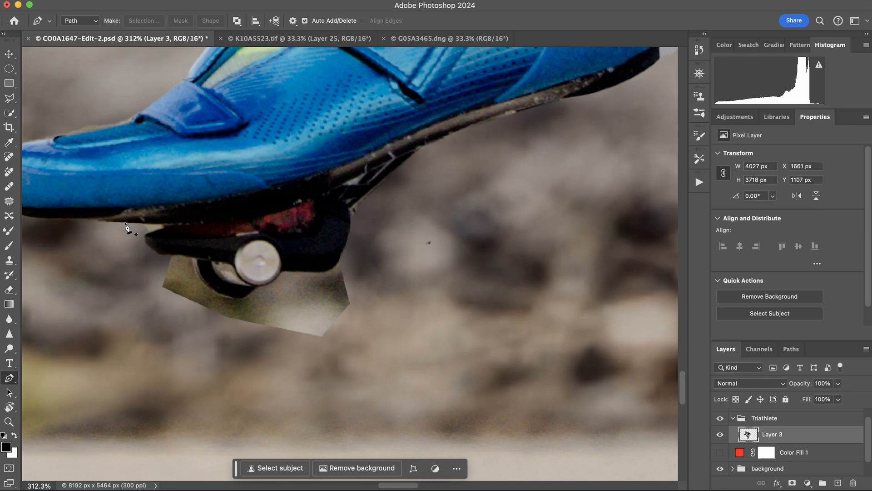
{"action": "left_click", "coordinate": [163, 225]}
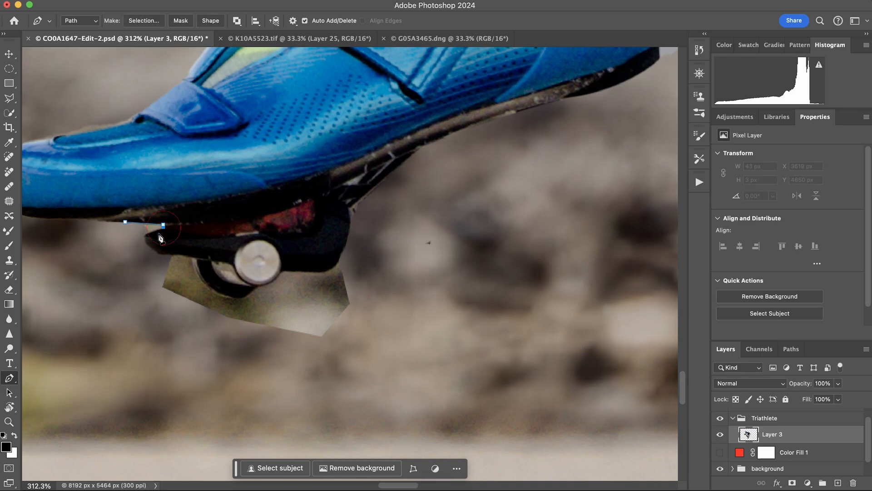
{"action": "left_click", "coordinate": [146, 236]}
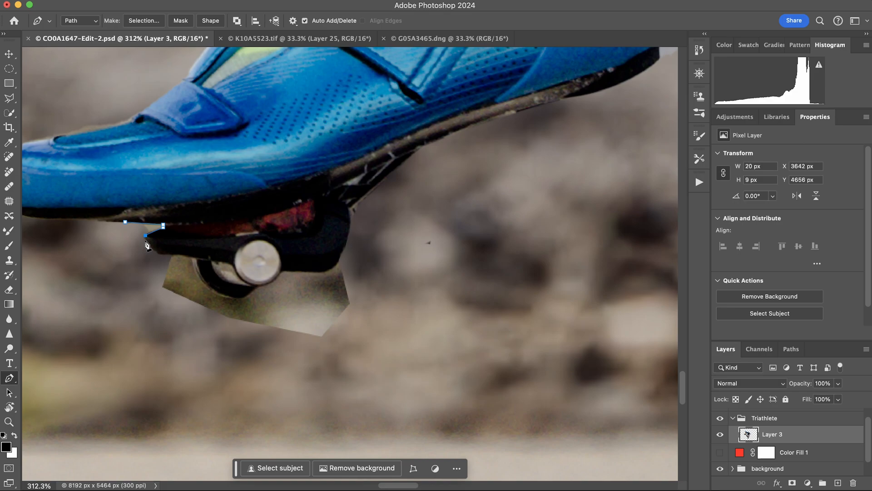
{"action": "left_click", "coordinate": [145, 239]}
{"action": "left_click", "coordinate": [160, 254]}
{"action": "left_click", "coordinate": [171, 255]}
{"action": "left_click", "coordinate": [193, 258]}
{"action": "left_click_drag", "start_coordinate": [269, 307], "coordinate": [258, 292]}
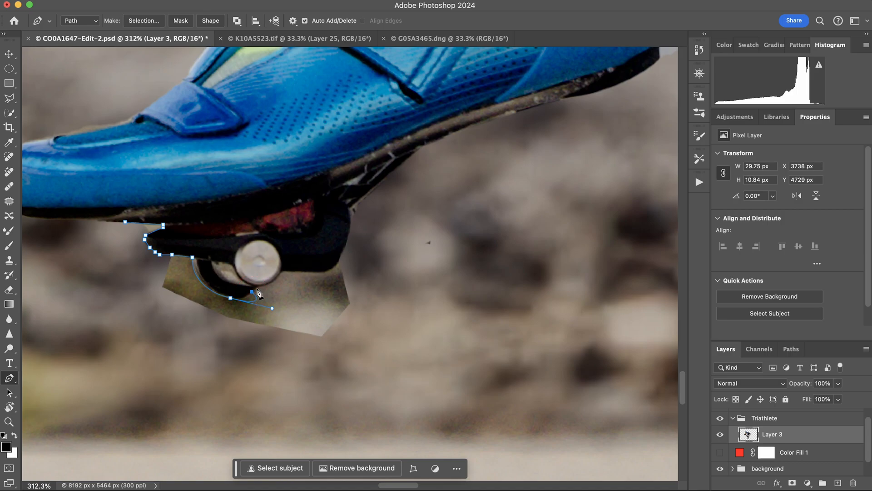
{"action": "left_click", "coordinate": [260, 287]}
{"action": "key", "text": "super+z"}
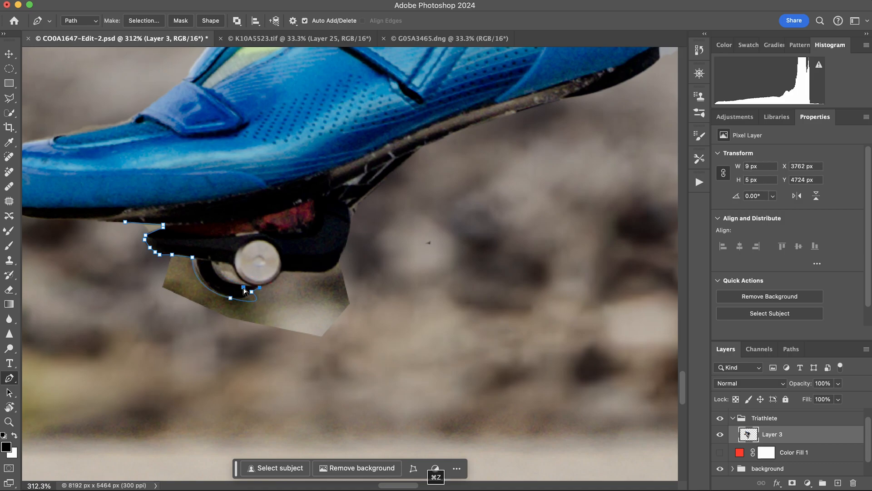
{"action": "left_click", "coordinate": [230, 298]}
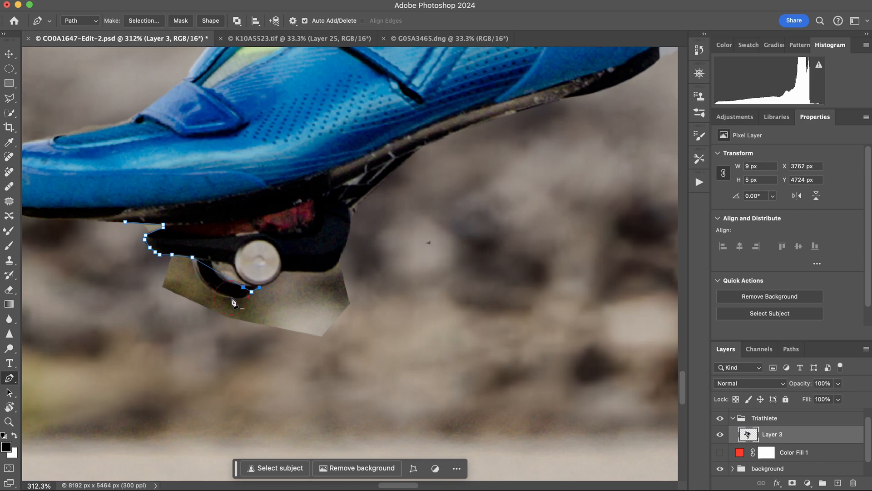
{"action": "key", "text": "super+z"}
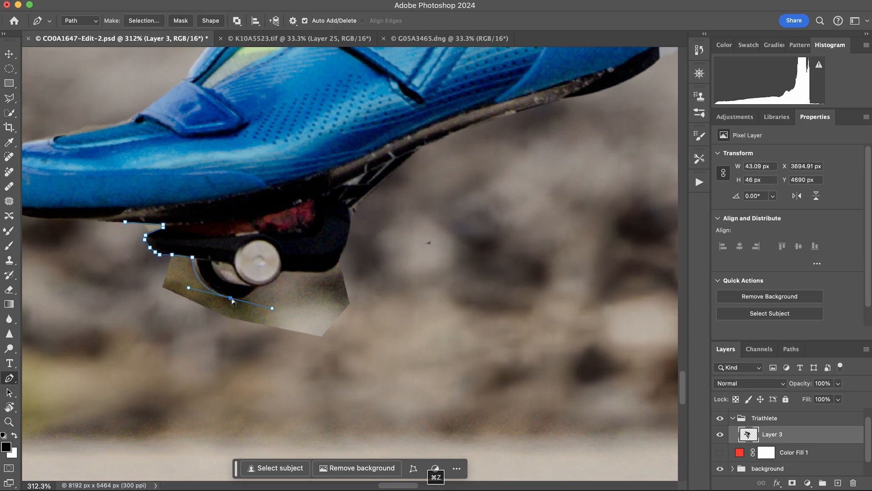
Continue the path along the pedal's rear edge and close it around the leftover background patch below.
{"action": "left_click", "coordinate": [272, 309], "text": "alt"}
{"action": "left_click_drag", "start_coordinate": [244, 299], "coordinate": [292, 271]}
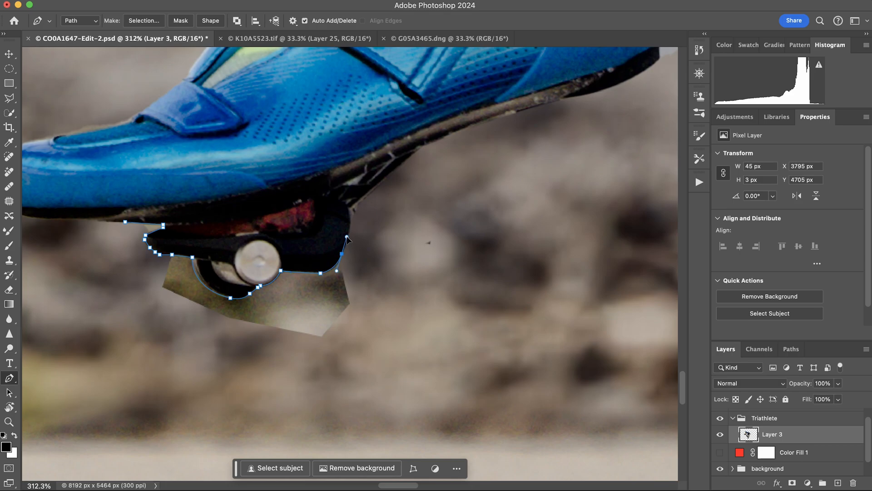
{"action": "left_click", "coordinate": [359, 250]}
{"action": "left_click", "coordinate": [366, 295]}
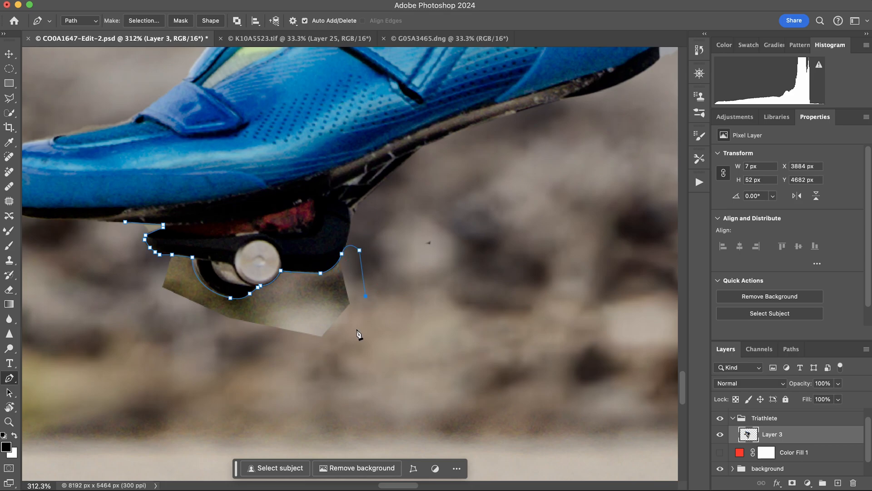
{"action": "left_click", "coordinate": [356, 332]}
{"action": "left_click_drag", "start_coordinate": [309, 369], "coordinate": [335, 368]}
{"action": "left_click", "coordinate": [63, 326]}
{"action": "left_click", "coordinate": [75, 252]}
{"action": "left_click", "coordinate": [125, 222]}
Make a selection from the pedal path with a 0.5-pixel feather and erase the leftover background inside it.
{"action": "right_click", "coordinate": [117, 230]}
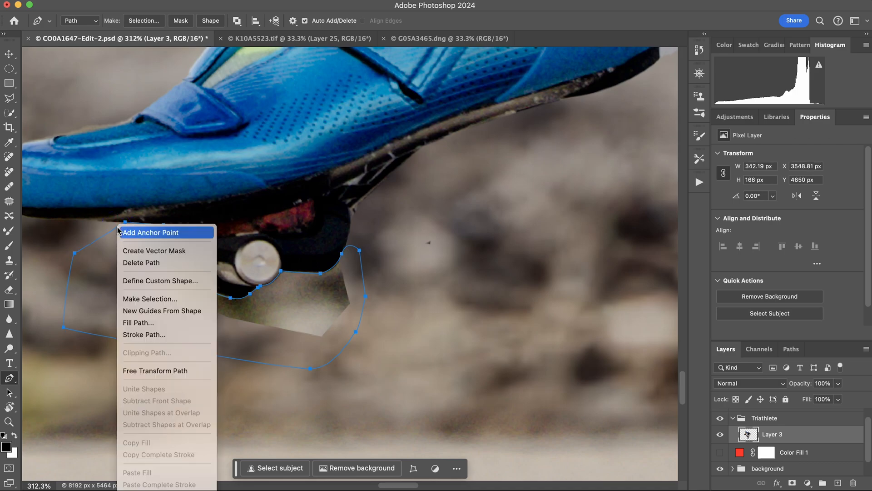
{"action": "left_click", "coordinate": [138, 298]}
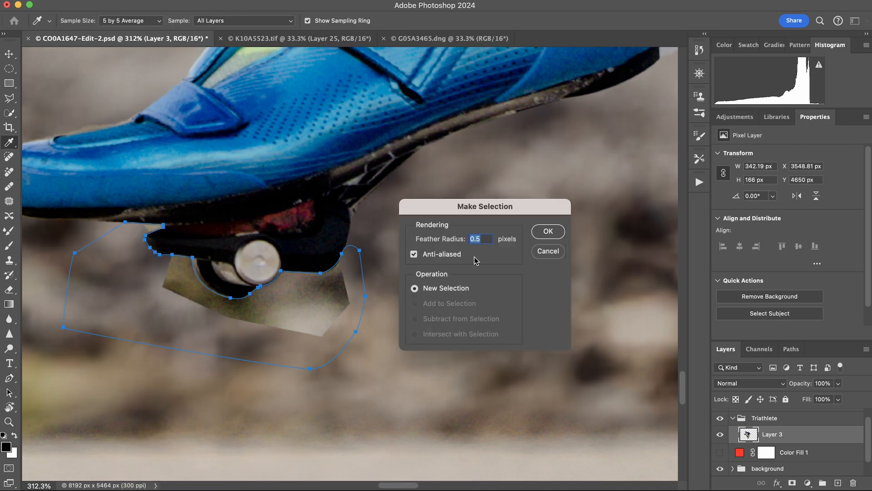
{"action": "left_click", "coordinate": [546, 231]}
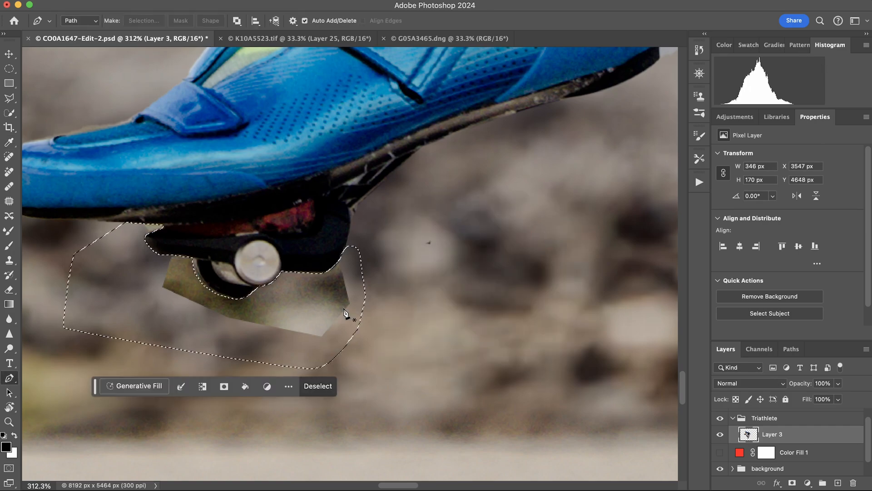
{"action": "key", "text": "e"}
{"action": "mouse_move", "coordinate": [184, 252]}
{"action": "left_mouse_down"}
{"action": "mouse_move", "coordinate": [175, 292]}
{"action": "mouse_move", "coordinate": [244, 318]}
{"action": "mouse_move", "coordinate": [288, 289]}
{"action": "mouse_move", "coordinate": [327, 317]}
{"action": "mouse_move", "coordinate": [331, 267]}
{"action": "left_mouse_up"}
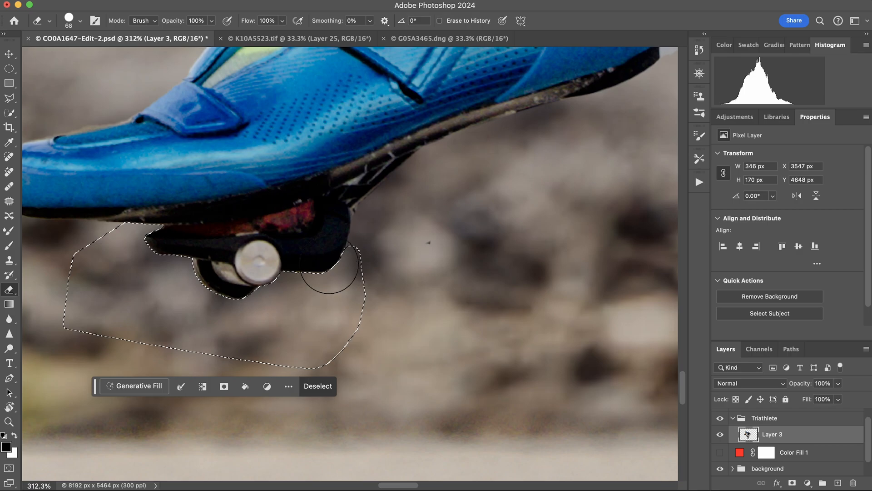
{"action": "key", "text": "super+d"}
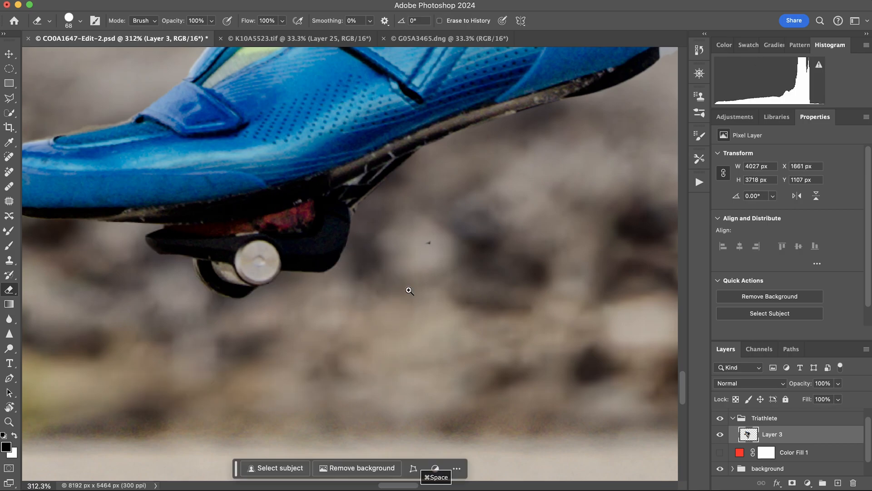
Trace a Pen tool path from the frame's underside down the white section's front edge and around the chain remnant to the shoe.
{"action": "left_click_drag", "start_coordinate": [410, 288], "coordinate": [293, 290]}
{"action": "left_click_drag", "start_coordinate": [353, 185], "coordinate": [403, 177]}
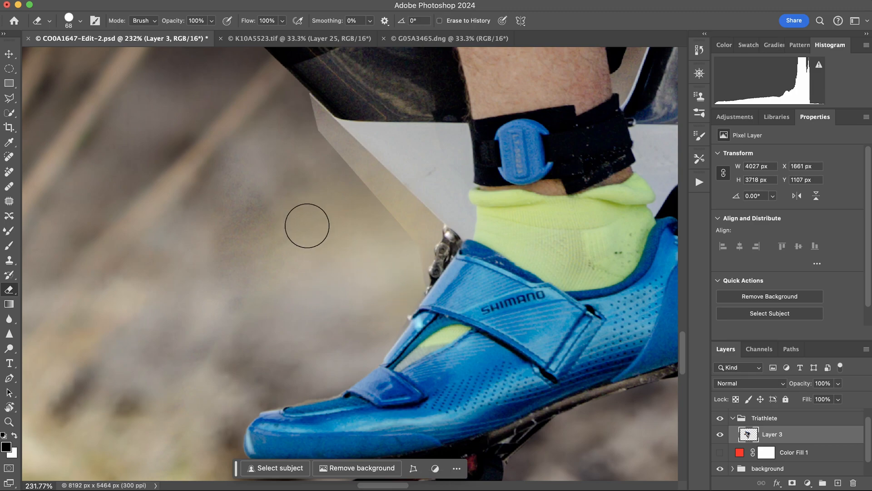
{"action": "left_click_drag", "start_coordinate": [350, 225], "coordinate": [310, 225]}
{"action": "key", "text": "p"}
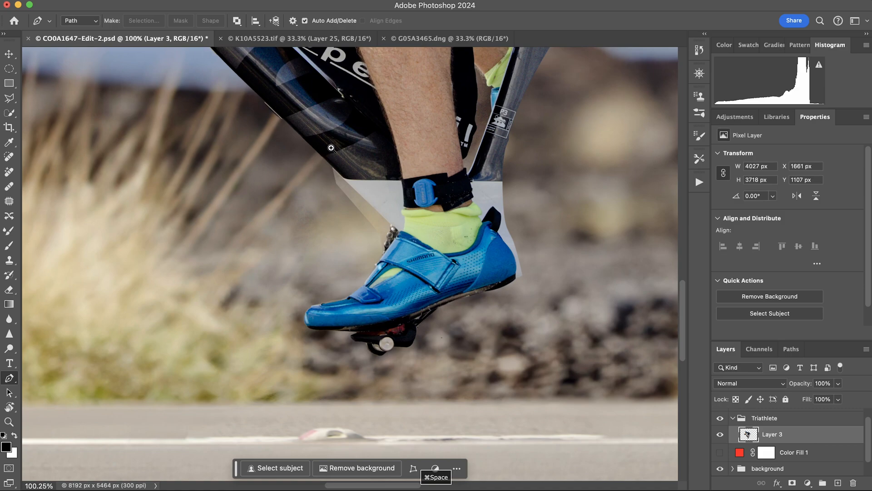
{"action": "left_click_drag", "start_coordinate": [311, 188], "coordinate": [365, 172]}
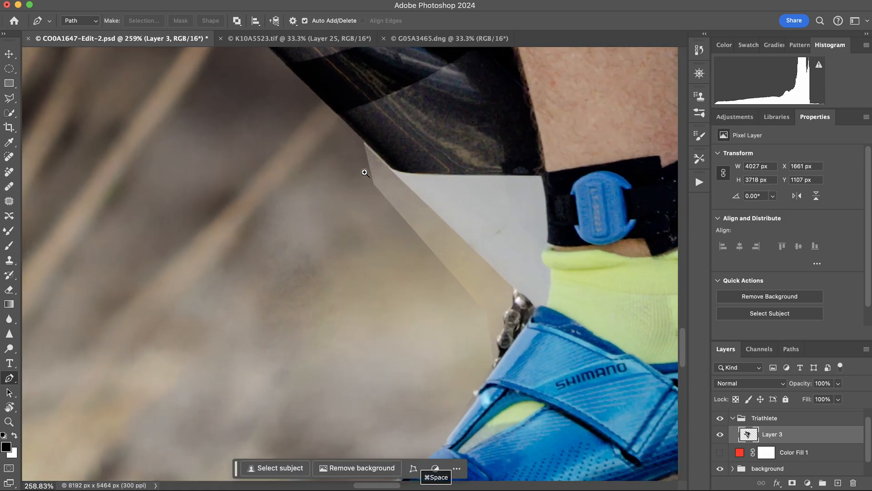
{"action": "left_click", "coordinate": [357, 134]}
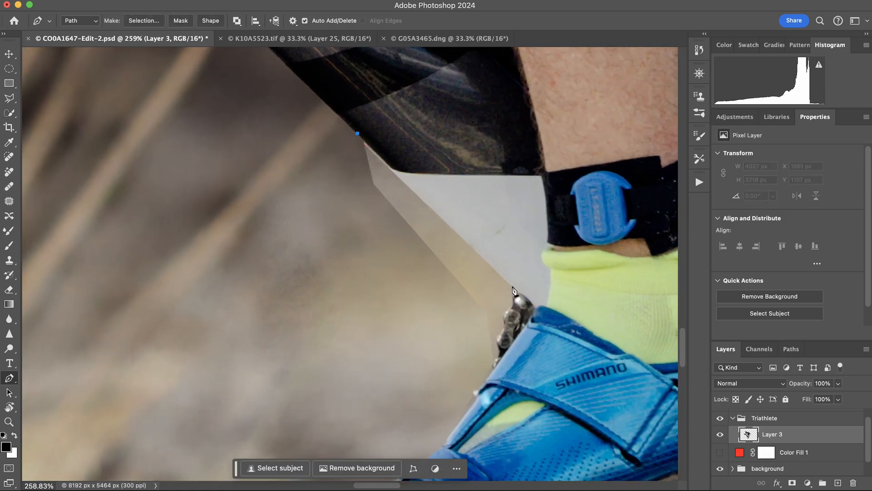
{"action": "left_click", "coordinate": [513, 286]}
{"action": "left_click", "coordinate": [533, 303]}
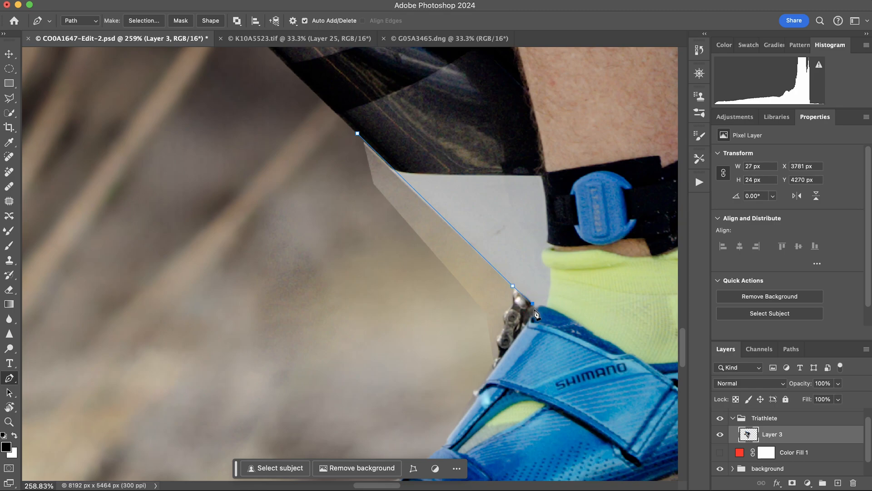
{"action": "left_click", "coordinate": [535, 311]}
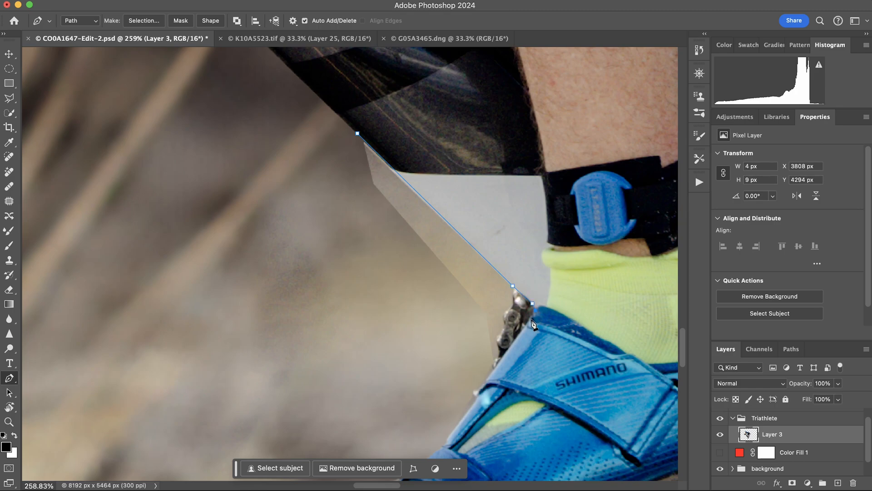
{"action": "left_click", "coordinate": [505, 357]}
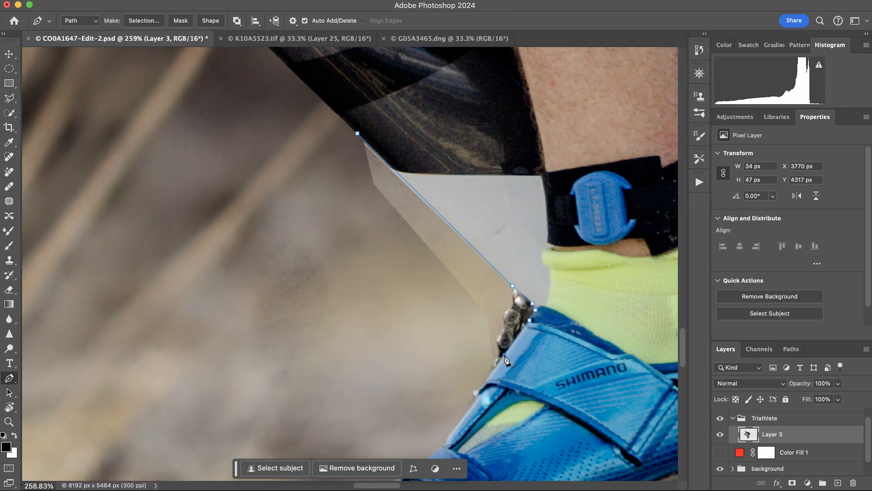
Continue the path along the shoe's front edge and loop it around the leftover background back toward the frame's underside.
{"action": "left_click", "coordinate": [482, 386]}
{"action": "left_click", "coordinate": [474, 394]}
{"action": "left_click", "coordinate": [476, 399]}
{"action": "left_click", "coordinate": [466, 414]}
{"action": "left_click", "coordinate": [364, 280]}
{"action": "left_click", "coordinate": [359, 267]}
{"action": "left_click", "coordinate": [357, 150]}
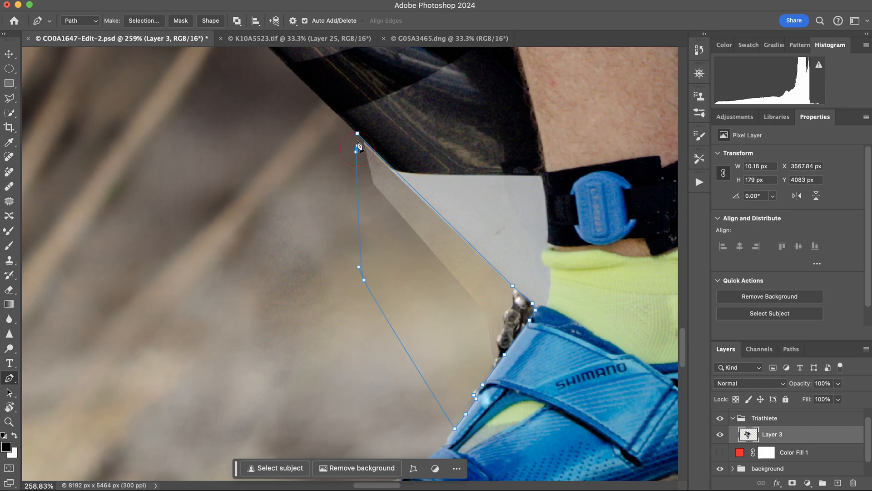
Make a selection from the path, erase the chain remnant and leftover background inside it, and deselect.
{"action": "right_click", "coordinate": [358, 136]}
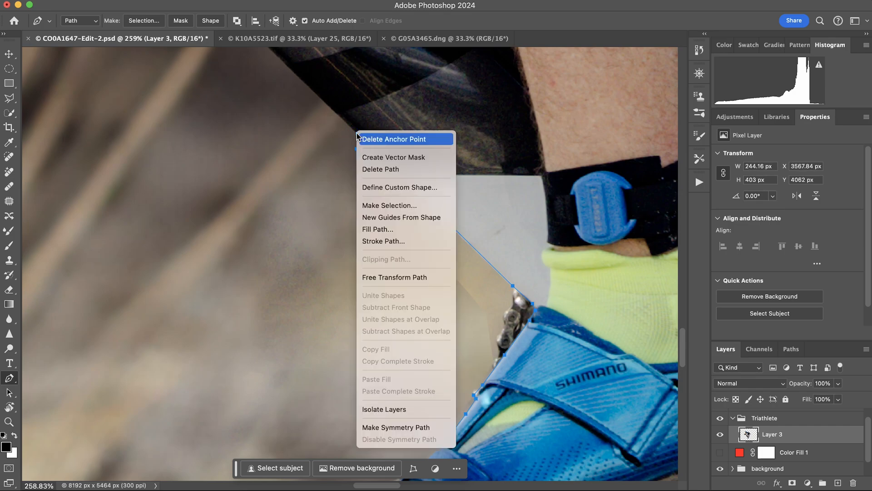
{"action": "left_click", "coordinate": [395, 203]}
{"action": "left_click", "coordinate": [547, 232]}
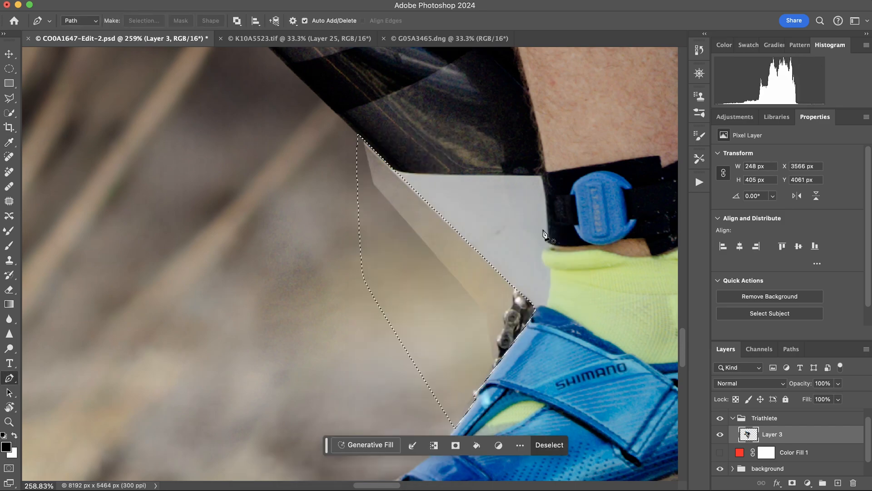
{"action": "key", "text": "e"}
{"action": "mouse_move", "coordinate": [377, 230]}
{"action": "left_mouse_down"}
{"action": "mouse_move", "coordinate": [395, 199]}
{"action": "mouse_move", "coordinate": [498, 322]}
{"action": "mouse_move", "coordinate": [497, 281]}
{"action": "mouse_move", "coordinate": [501, 335]}
{"action": "mouse_move", "coordinate": [519, 303]}
{"action": "mouse_move", "coordinate": [492, 378]}
{"action": "mouse_move", "coordinate": [464, 417]}
{"action": "mouse_move", "coordinate": [485, 379]}
{"action": "mouse_move", "coordinate": [488, 276]}
{"action": "left_mouse_up"}
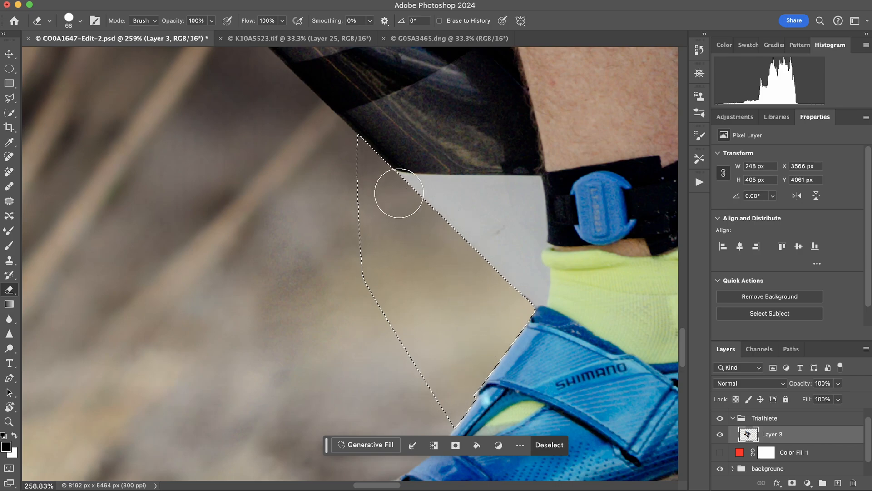
{"action": "key", "text": "super+d"}
Outline a narrow Polygonal Lasso selection along the rear frame tube's damaged back edge, from below the POLICE lettering to the shoe's heel.
{"action": "left_click_drag", "start_coordinate": [418, 282], "coordinate": [353, 341]}
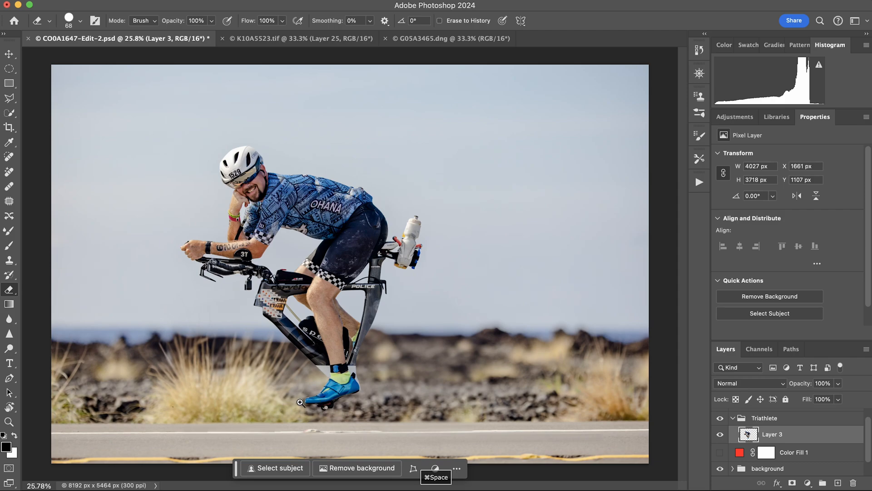
{"action": "left_click_drag", "start_coordinate": [300, 402], "coordinate": [334, 398]}
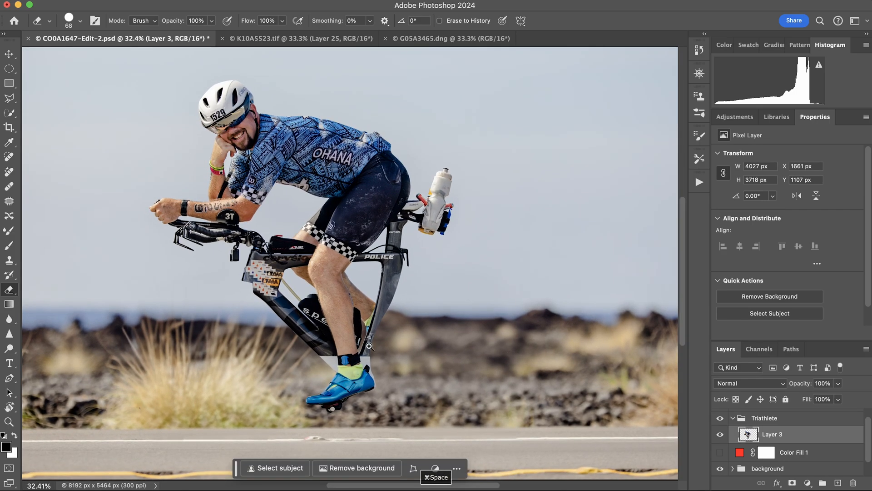
{"action": "left_click_drag", "start_coordinate": [369, 346], "coordinate": [404, 336]}
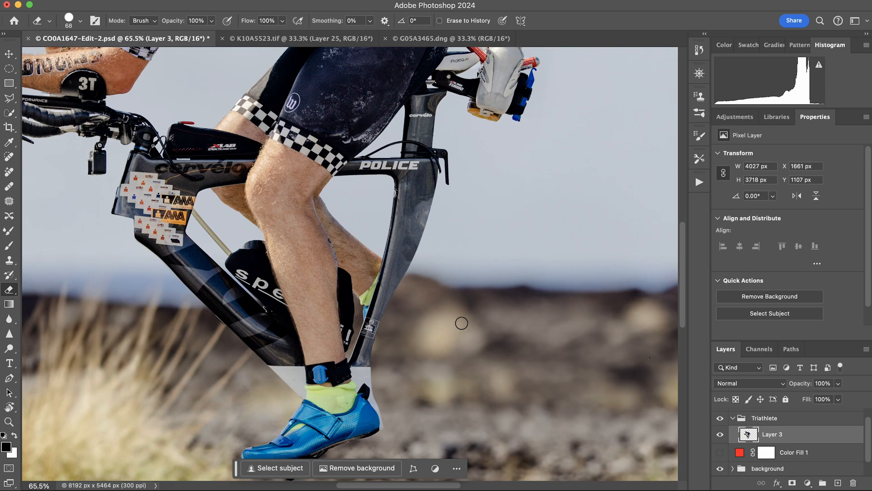
{"action": "key", "text": "p"}
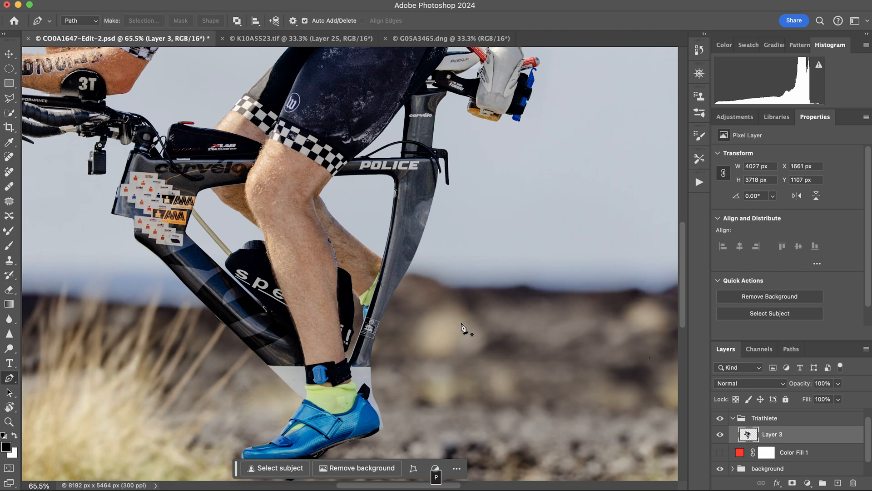
{"action": "left_click", "coordinate": [16, 99]}
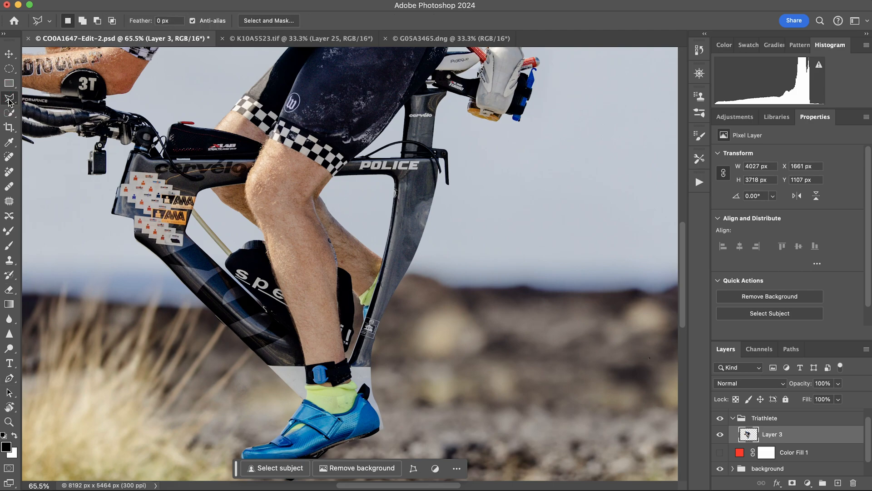
{"action": "left_click", "coordinate": [426, 185]}
{"action": "left_click", "coordinate": [402, 257]}
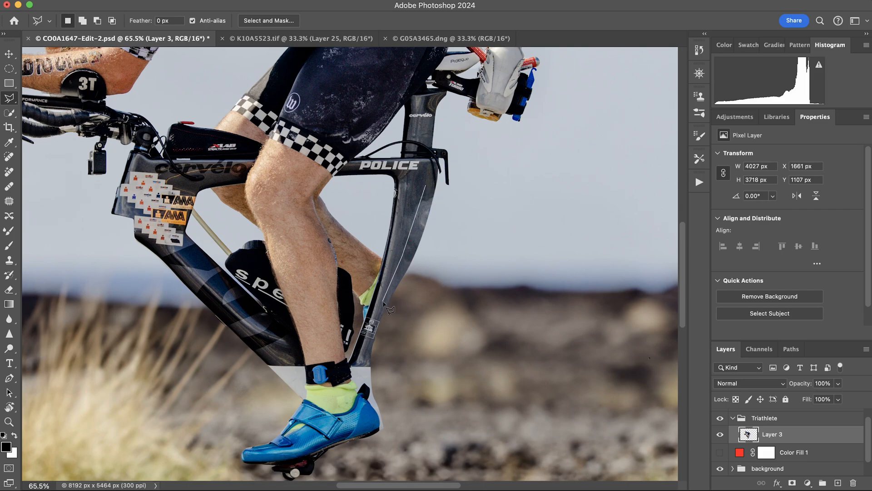
{"action": "left_click", "coordinate": [373, 337]}
{"action": "left_click", "coordinate": [370, 377]}
{"action": "left_click", "coordinate": [388, 425]}
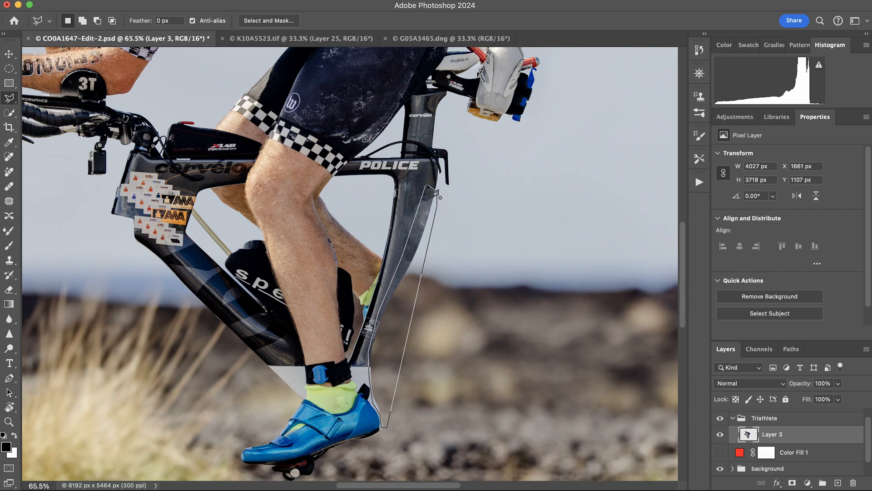
{"action": "left_click", "coordinate": [434, 192]}
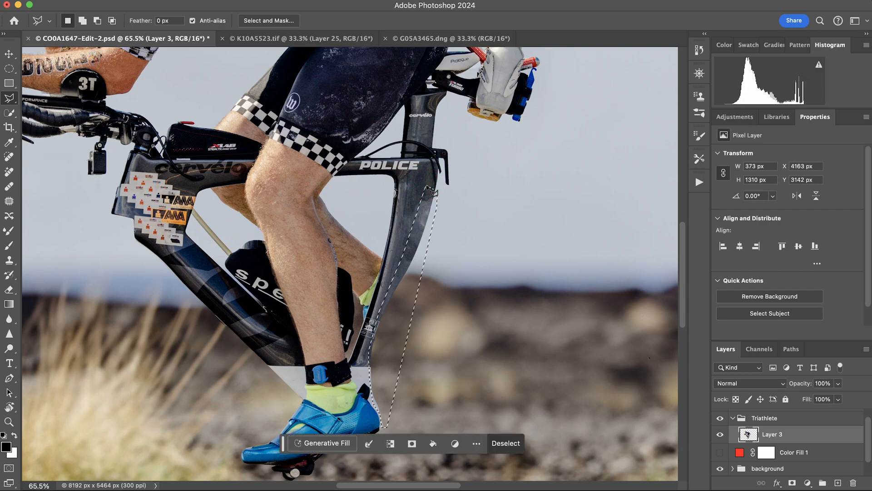
Run Generative Fill on the selected tube edge with the prompt "fill in the downtube".
{"action": "left_click", "coordinate": [320, 446]}
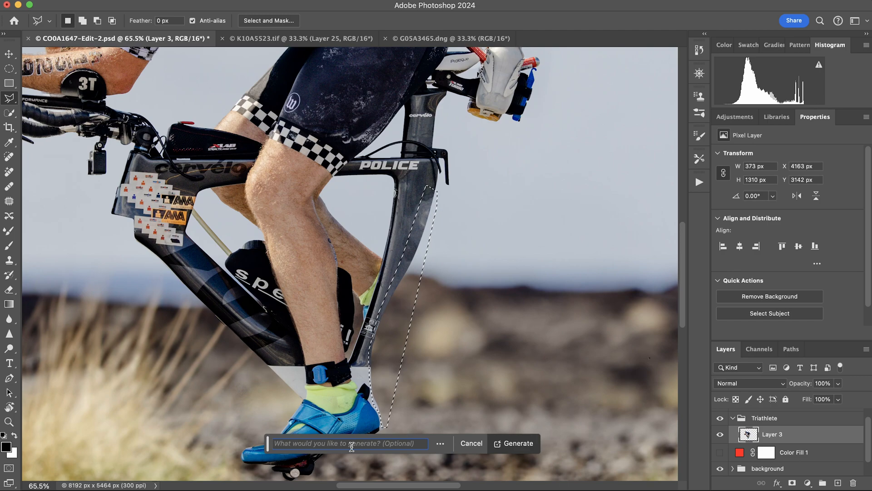
{"action": "type", "text": "fill in "}
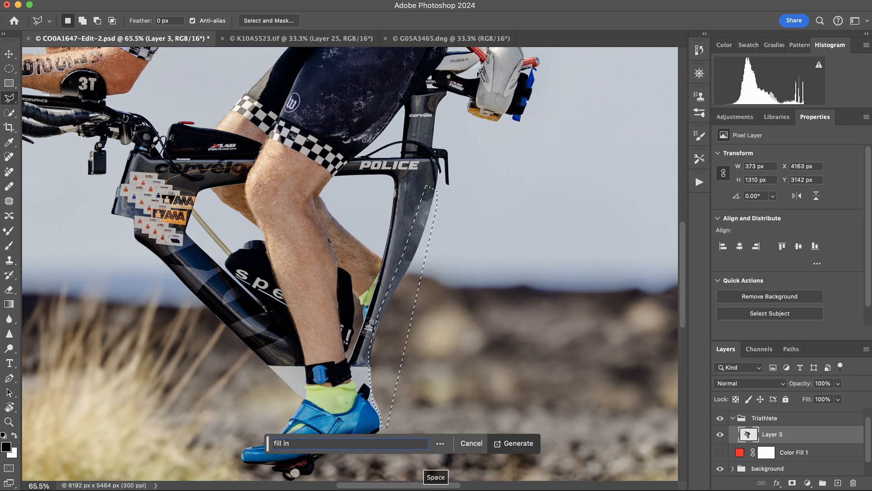
{"action": "type", "text": "the "}
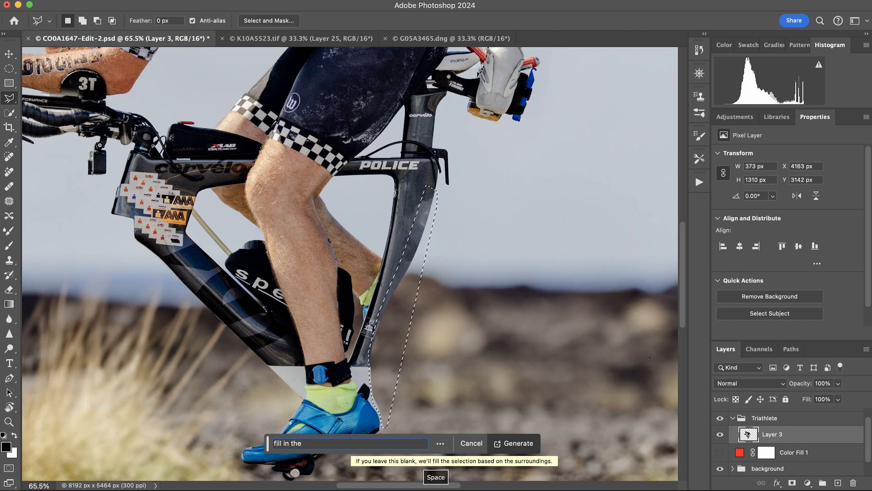
{"action": "type", "text": "down"}
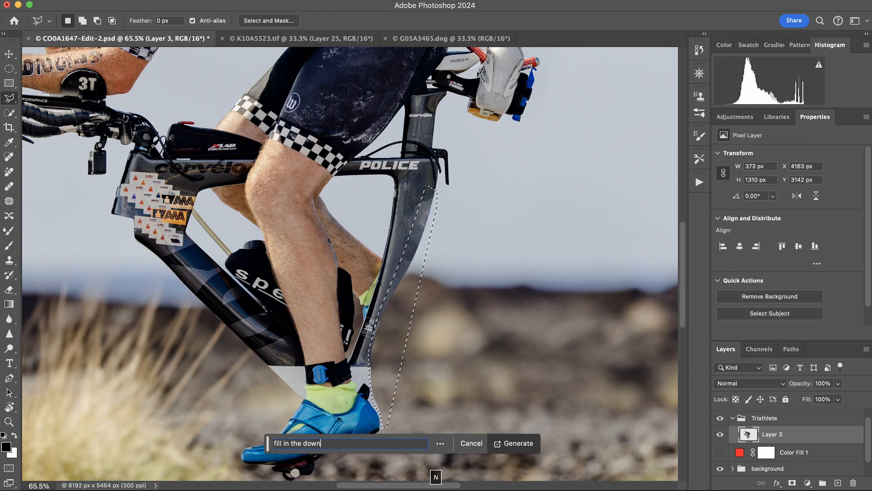
{"action": "type", "text": "tube"}
{"action": "key", "text": "Return"}
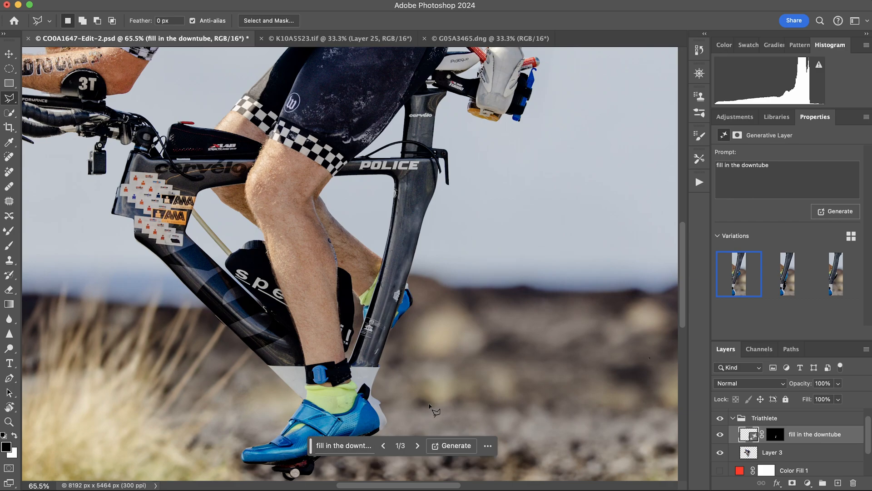
Compare the generated variations of the tube edge and choose the third one.
{"action": "key", "text": "super+space"}
{"action": "left_click_drag", "start_coordinate": [394, 338], "coordinate": [427, 331]}
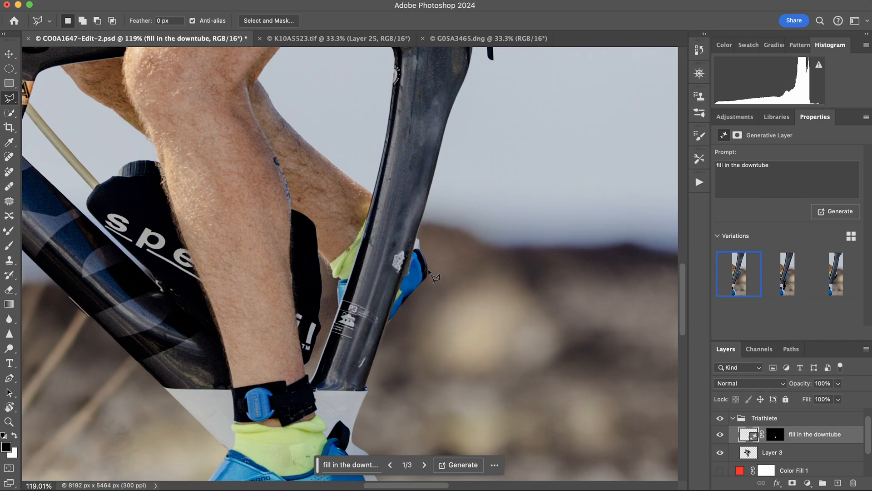
{"action": "mouse_move", "coordinate": [441, 268]}
{"action": "left_mouse_down"}
{"action": "mouse_move", "coordinate": [437, 302]}
{"action": "mouse_move", "coordinate": [429, 282]}
{"action": "mouse_move", "coordinate": [453, 280]}
{"action": "mouse_move", "coordinate": [421, 255]}
{"action": "mouse_move", "coordinate": [444, 243]}
{"action": "mouse_move", "coordinate": [443, 261]}
{"action": "left_mouse_up"}
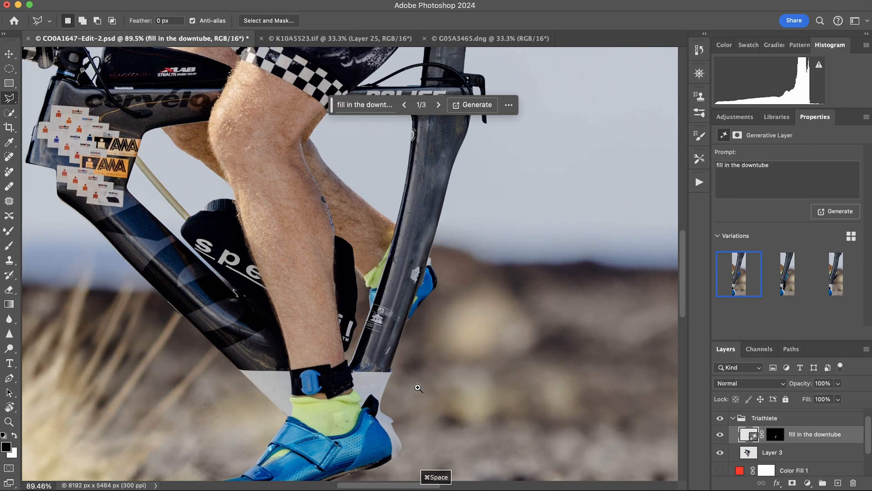
{"action": "left_click", "coordinate": [790, 285]}
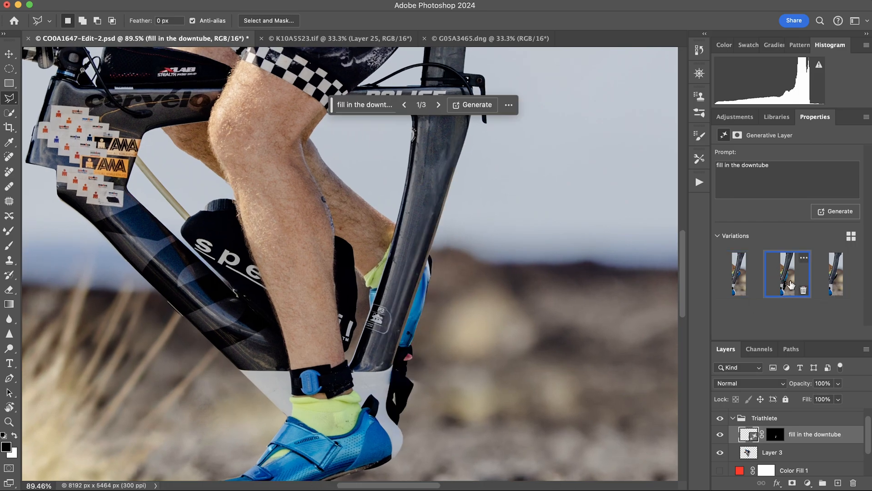
{"action": "left_click", "coordinate": [838, 277]}
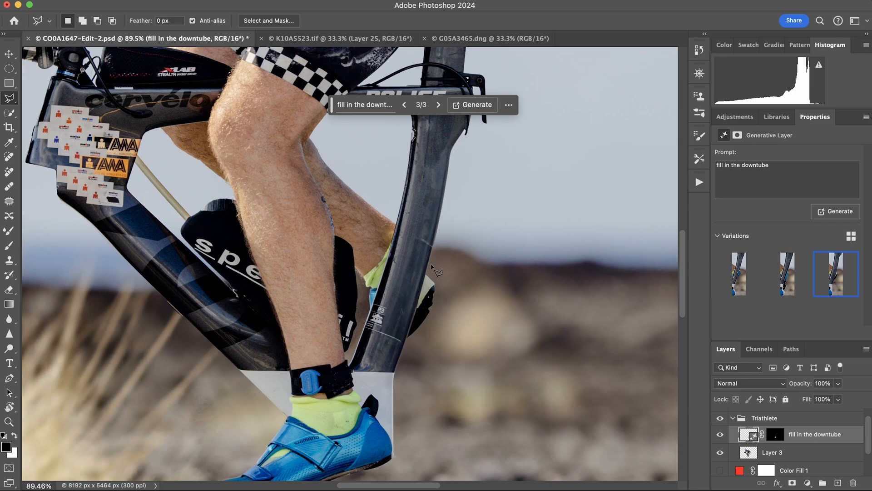
Select the short pale scratch on the rear frame tube's back edge with the Polygonal Lasso and run Generative Fill without a prompt.
{"action": "key", "text": "super+space"}
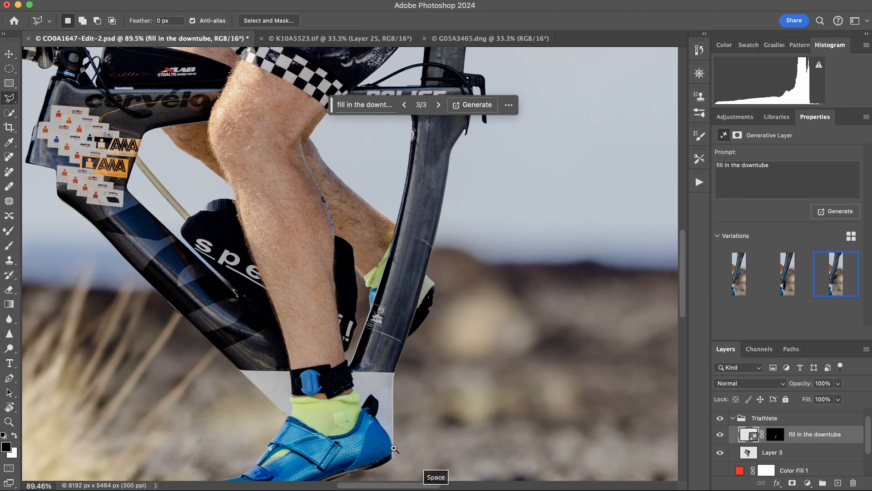
{"action": "left_click_drag", "start_coordinate": [383, 448], "coordinate": [426, 447]}
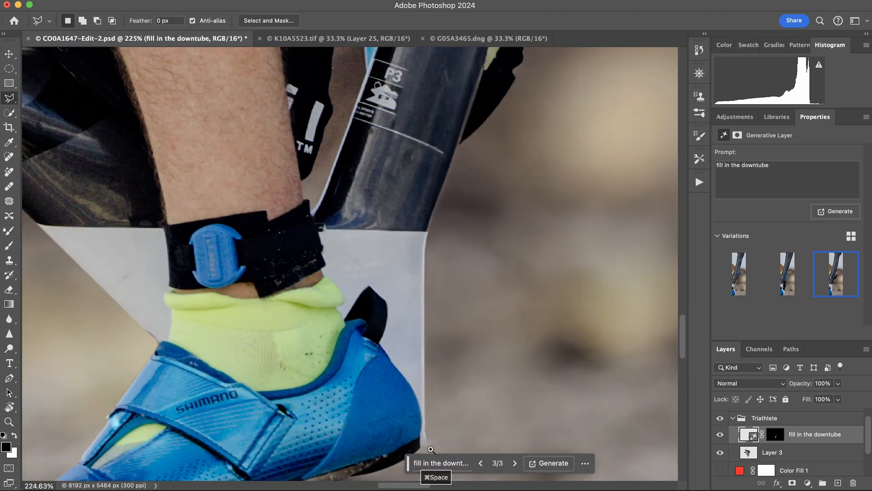
{"action": "scroll", "coordinate": [429, 399], "scroll_direction": "up", "scroll_amount": 5}
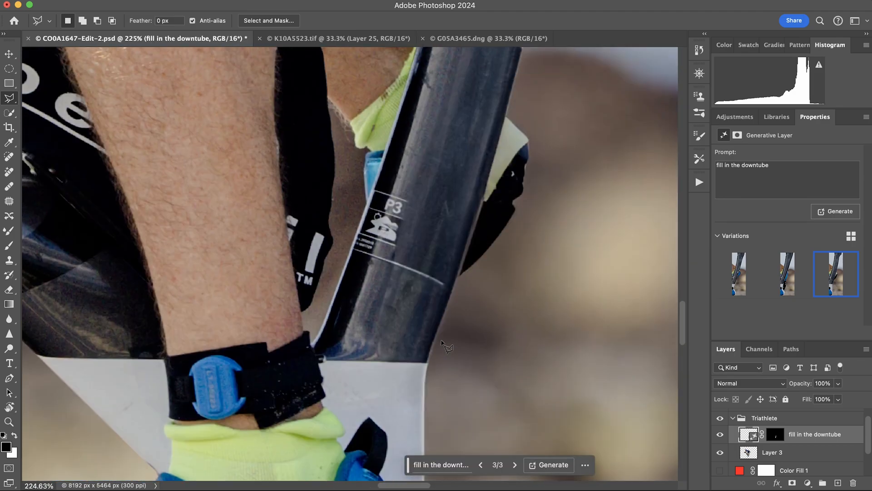
{"action": "scroll", "coordinate": [447, 347], "scroll_direction": "up", "scroll_amount": 3}
{"action": "scroll", "coordinate": [409, 335], "scroll_direction": "down", "scroll_amount": 3}
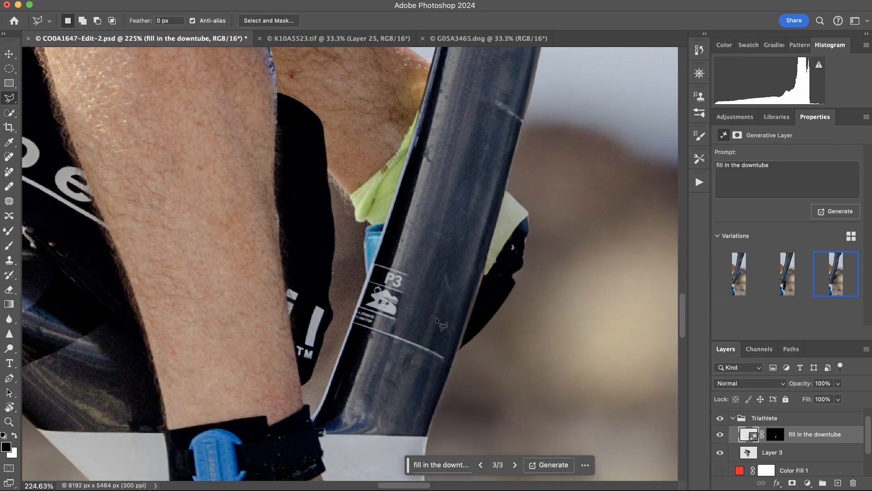
{"action": "scroll", "coordinate": [438, 322], "scroll_direction": "up", "scroll_amount": 4}
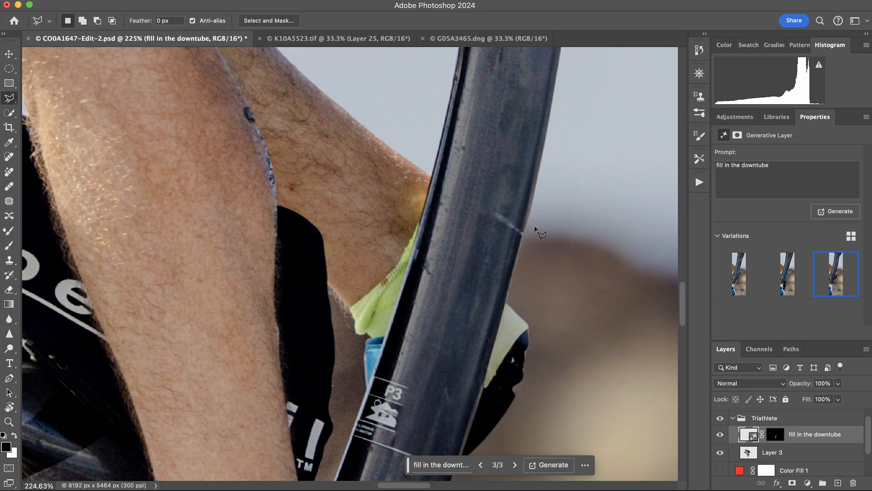
{"action": "left_click", "coordinate": [535, 226]}
{"action": "left_click", "coordinate": [487, 201]}
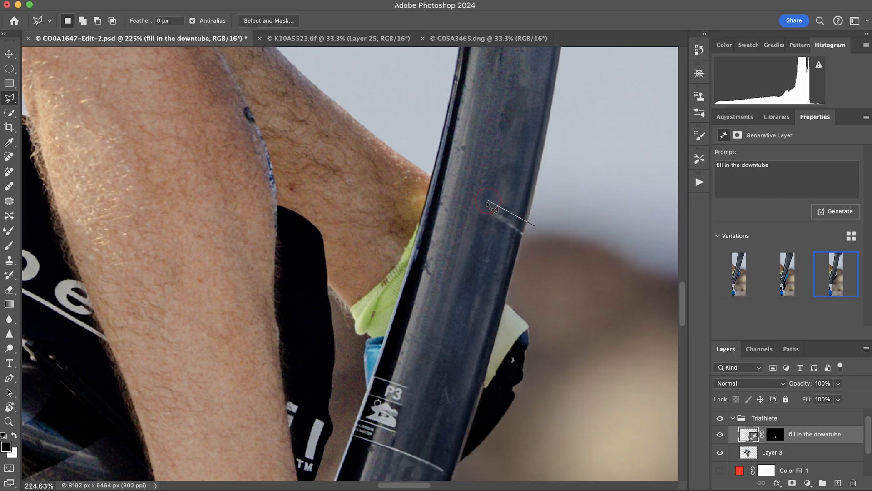
{"action": "left_click", "coordinate": [484, 214]}
{"action": "left_click", "coordinate": [487, 229]}
{"action": "left_click", "coordinate": [524, 245]}
{"action": "left_click", "coordinate": [535, 226]}
{"action": "left_click", "coordinate": [434, 260]}
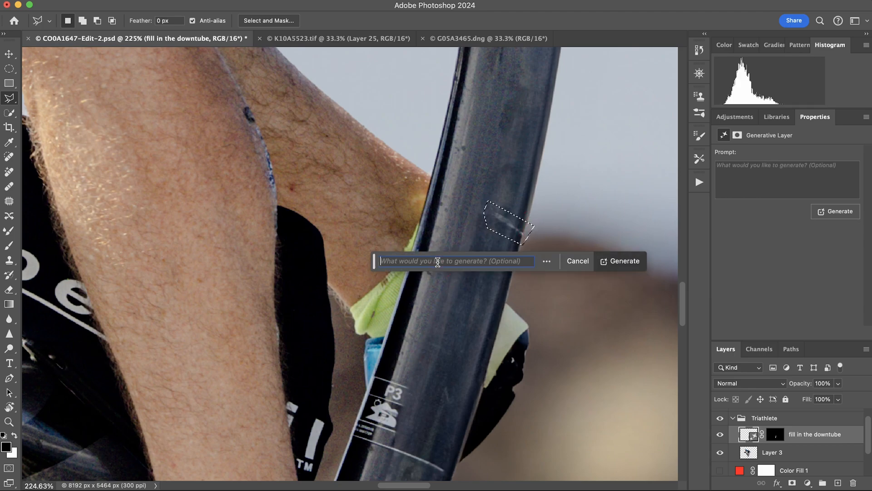
{"action": "left_click", "coordinate": [623, 262]}
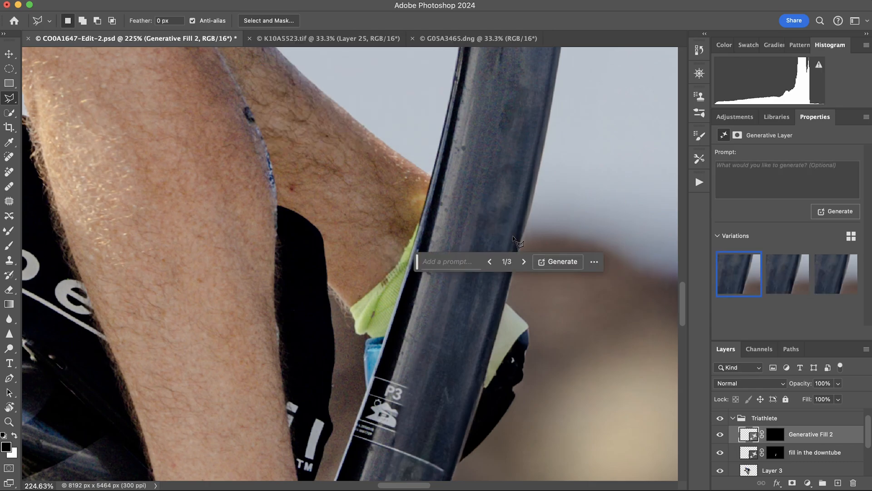
Outline the far shoe protruding behind the rear frame tube with the Polygonal Lasso and remove it using Generative Fill without a prompt.
{"action": "key", "text": "super+space"}
{"action": "left_click_drag", "start_coordinate": [565, 305], "coordinate": [494, 305]}
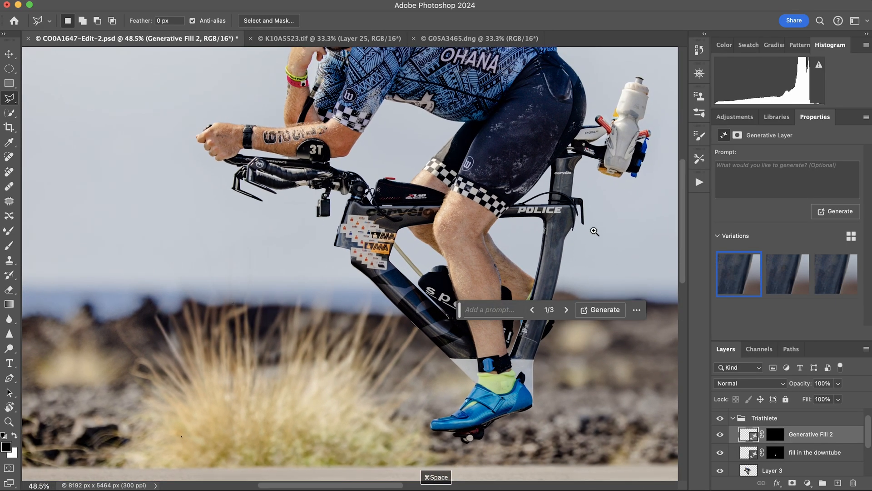
{"action": "left_click_drag", "start_coordinate": [591, 230], "coordinate": [626, 324]}
{"action": "left_click_drag", "start_coordinate": [578, 265], "coordinate": [591, 267]}
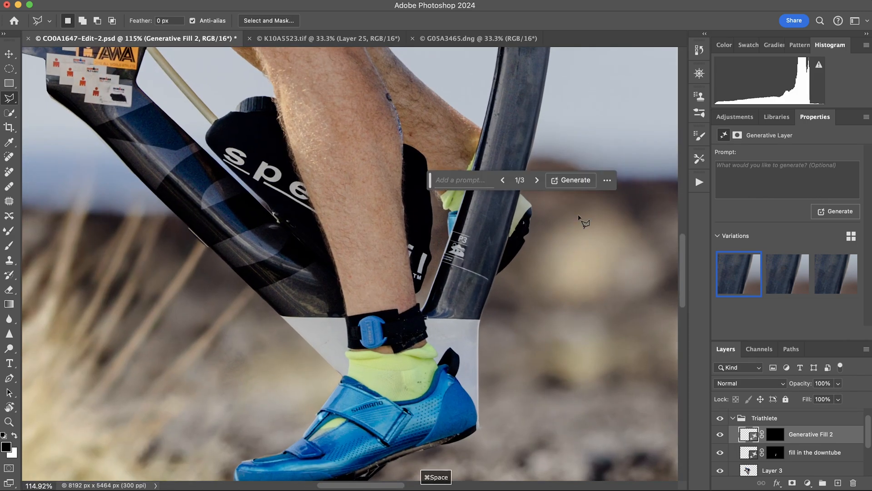
{"action": "left_click", "coordinate": [542, 134]}
{"action": "left_click", "coordinate": [517, 138]}
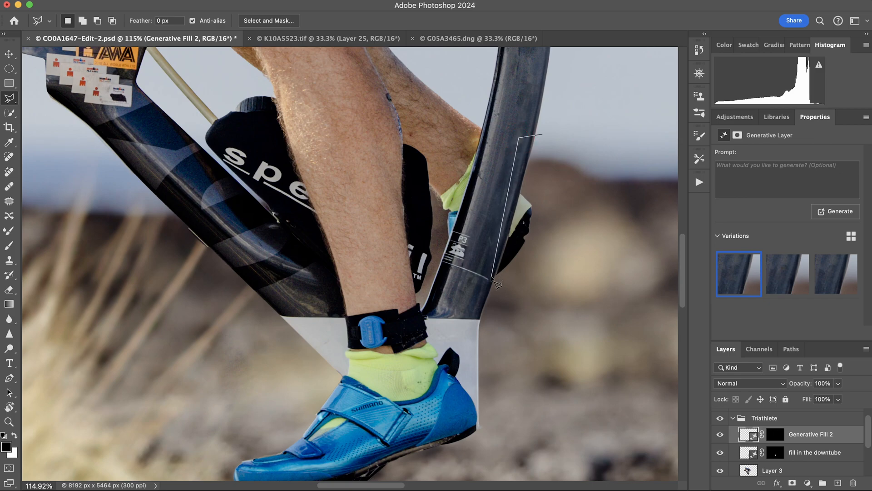
{"action": "left_click", "coordinate": [488, 278]}
{"action": "left_click", "coordinate": [499, 285]}
{"action": "left_click", "coordinate": [545, 259]}
{"action": "left_click", "coordinate": [550, 217]}
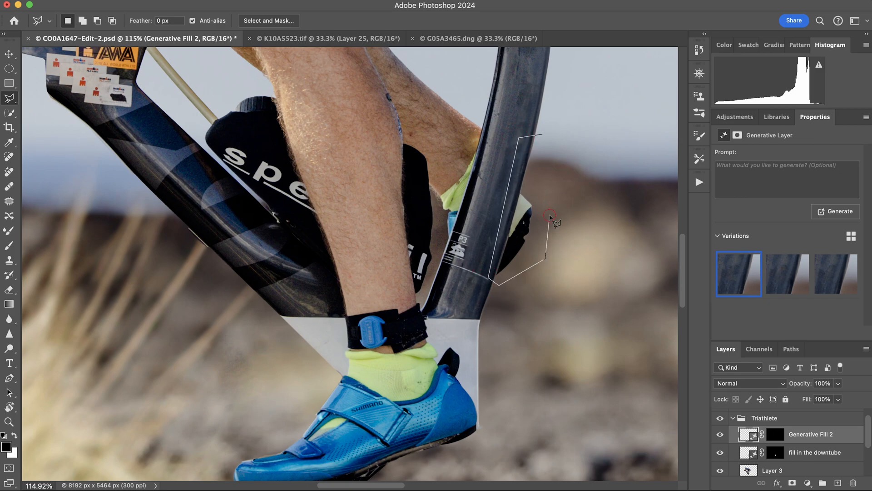
{"action": "left_click", "coordinate": [544, 135]}
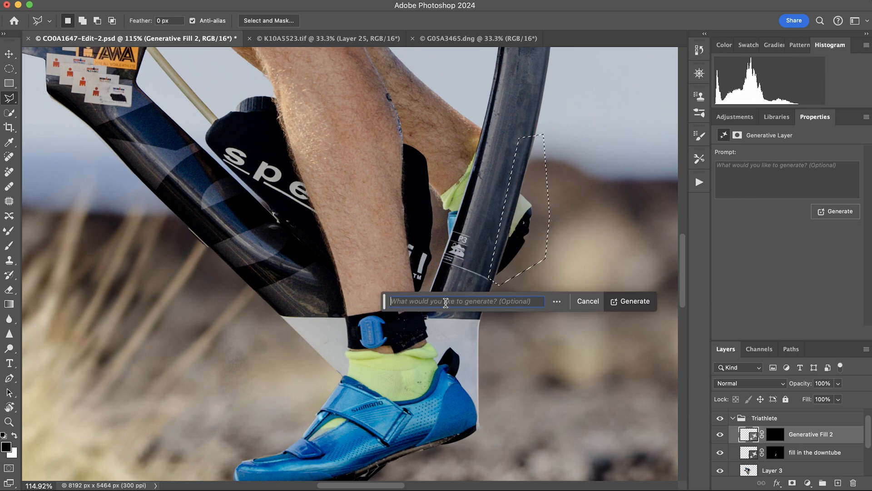
{"action": "left_click", "coordinate": [636, 302]}
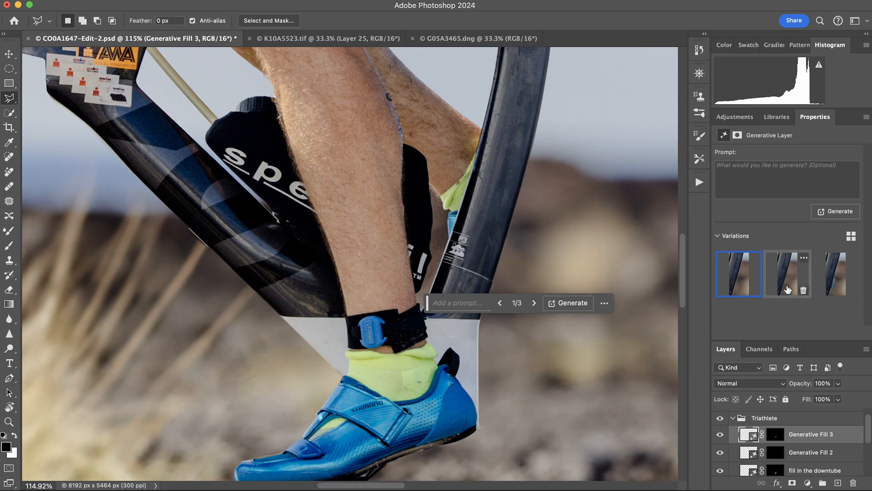
Outline a Polygonal Lasso selection around the missing notch on the frame's lower front edge, beside the race stickers.
{"action": "key", "text": "super+space"}
{"action": "left_click_drag", "start_coordinate": [578, 219], "coordinate": [519, 219]}
{"action": "key", "text": "super+space"}
{"action": "left_click_drag", "start_coordinate": [416, 172], "coordinate": [492, 160]}
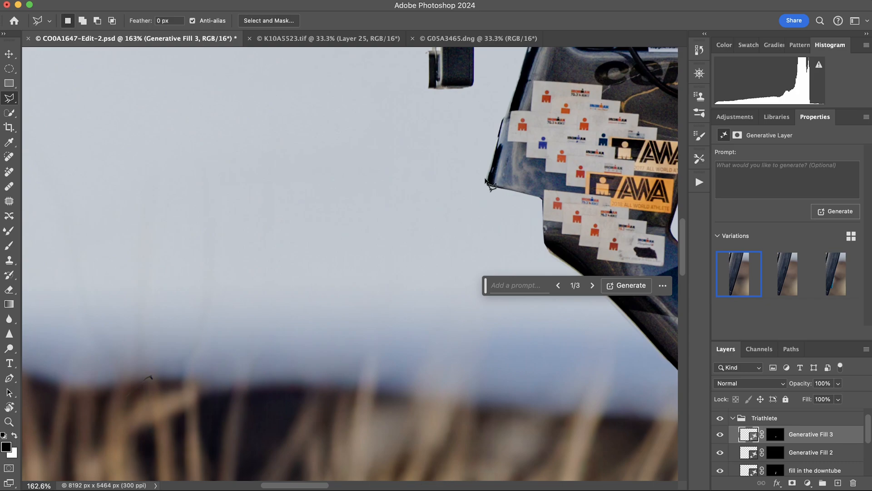
{"action": "left_click", "coordinate": [483, 174]}
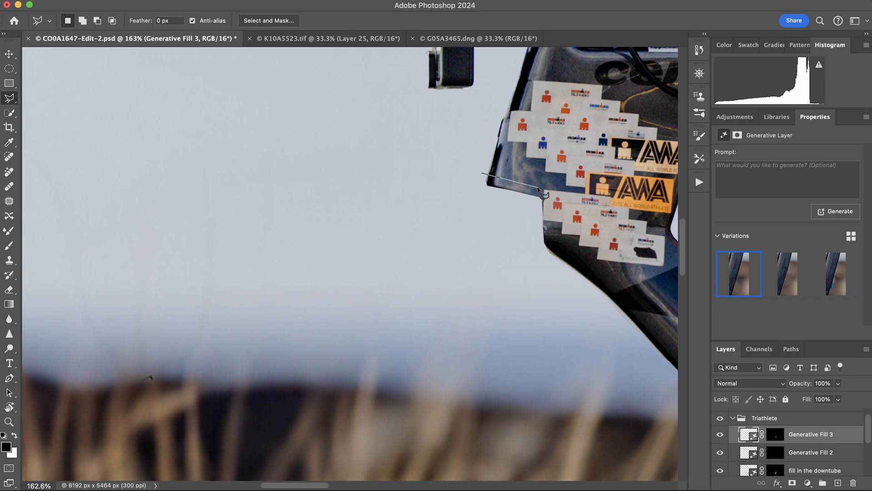
{"action": "left_click", "coordinate": [538, 188]}
{"action": "left_click", "coordinate": [544, 196]}
{"action": "left_click", "coordinate": [545, 229]}
{"action": "left_click", "coordinate": [483, 173]}
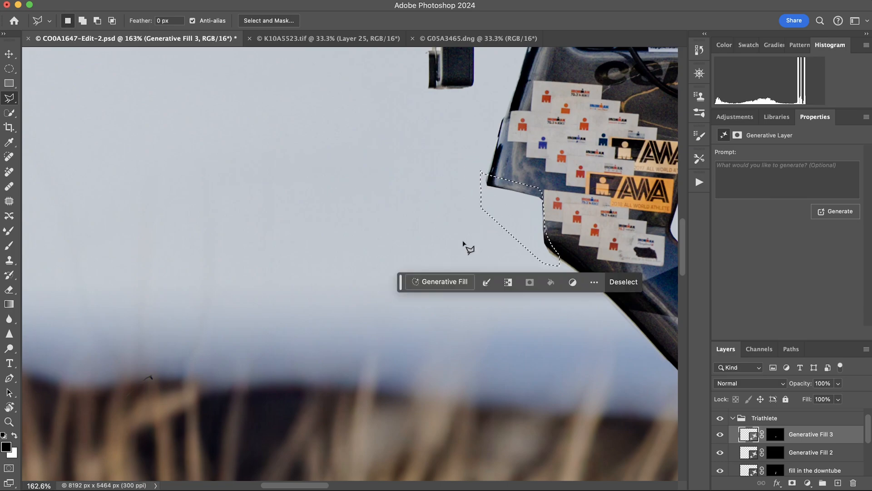
Run Generative Fill on the selected frame notch with the prompt "fill in frame" and compare the three variations.
{"action": "left_click", "coordinate": [445, 281]}
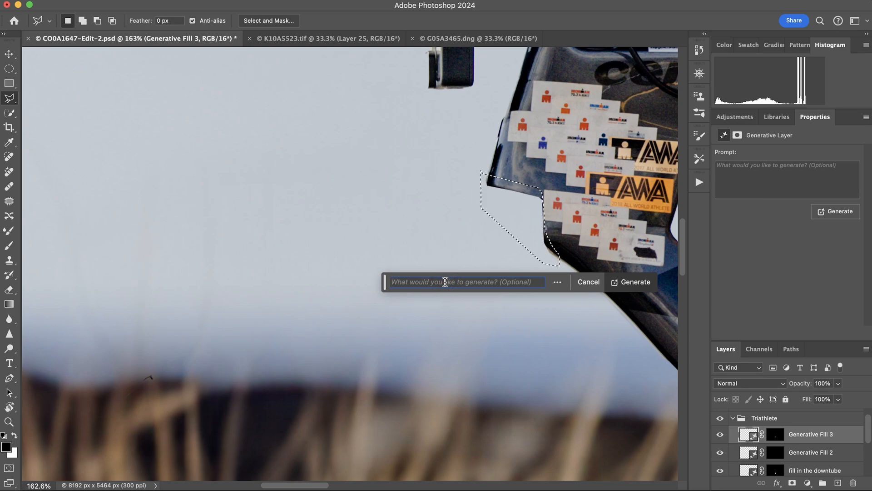
{"action": "type", "text": "fill in f"}
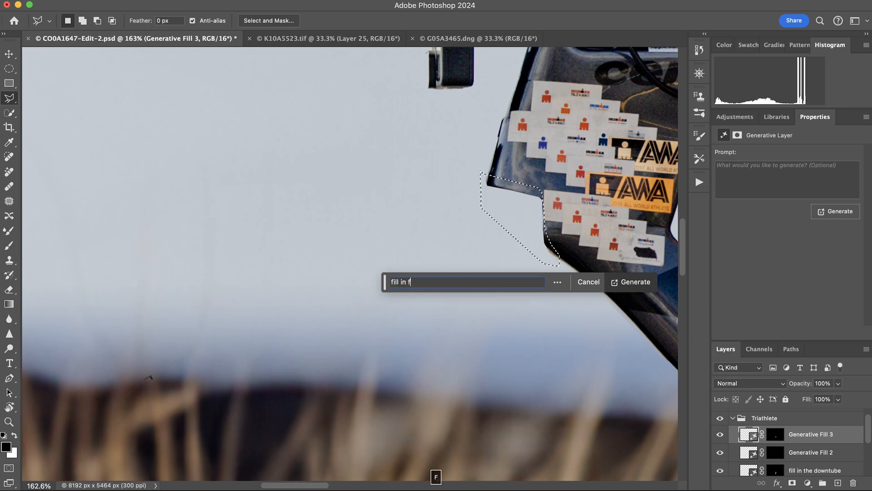
{"action": "type", "text": "rame"}
{"action": "key", "text": "Return"}
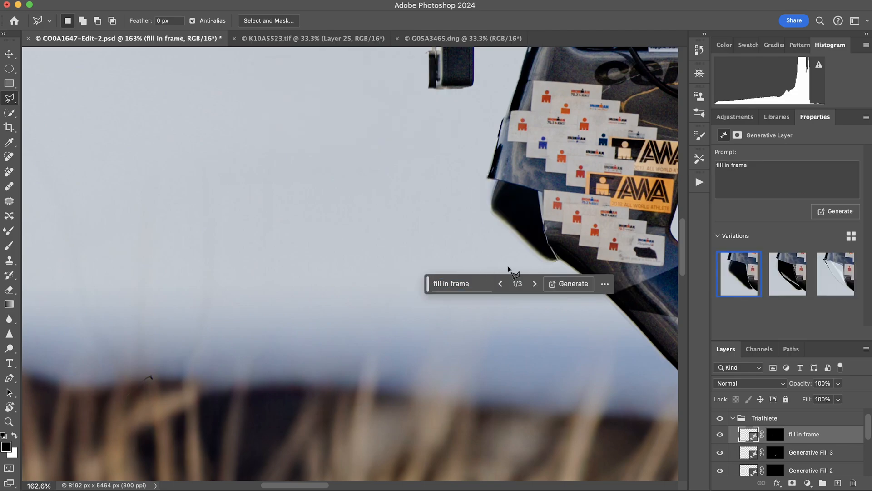
{"action": "left_click", "coordinate": [535, 284]}
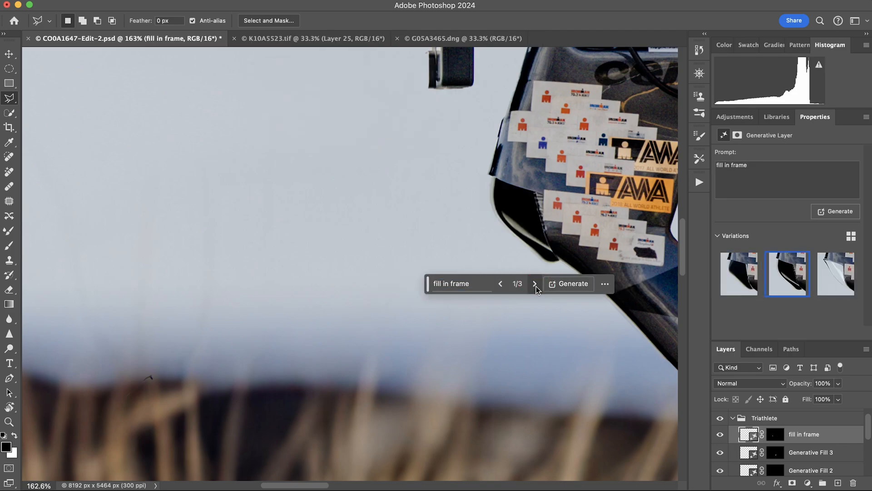
{"action": "left_click", "coordinate": [535, 284]}
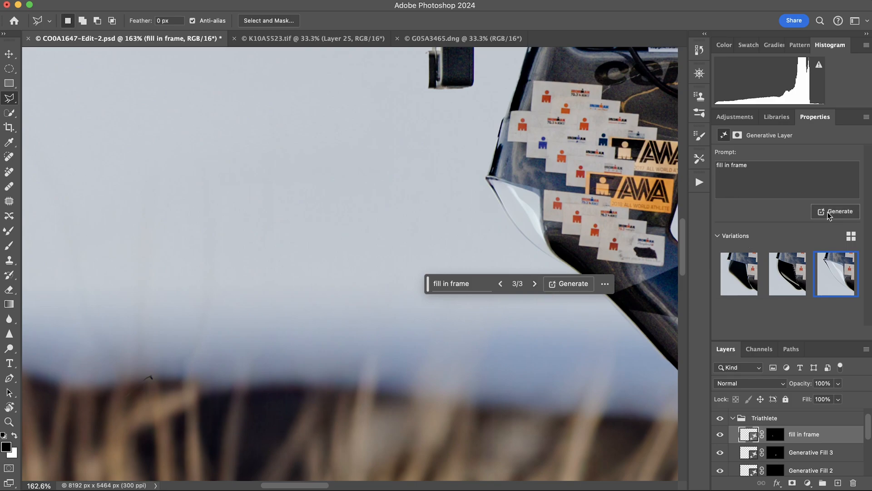
Regenerate the frame notch fill with an empty prompt and choose the third variation.
{"action": "left_click", "coordinate": [758, 167]}
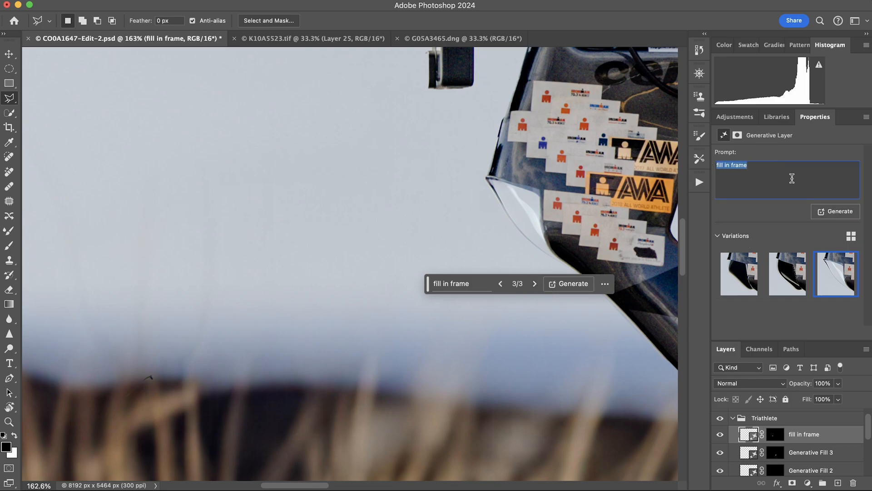
{"action": "key", "text": "BackSpace"}
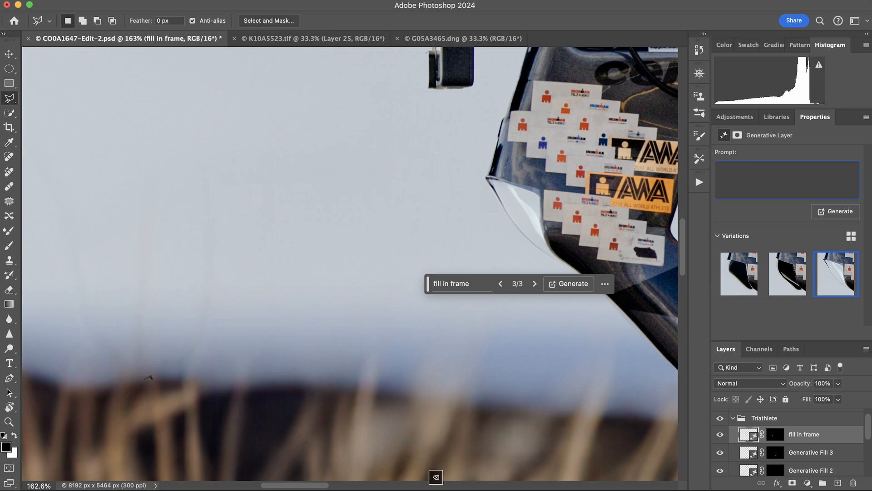
{"action": "left_click", "coordinate": [841, 212]}
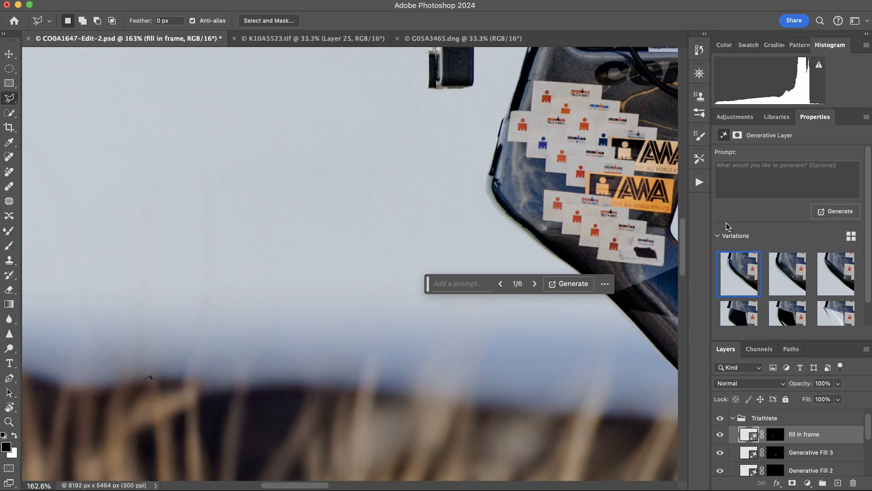
{"action": "left_click", "coordinate": [535, 284]}
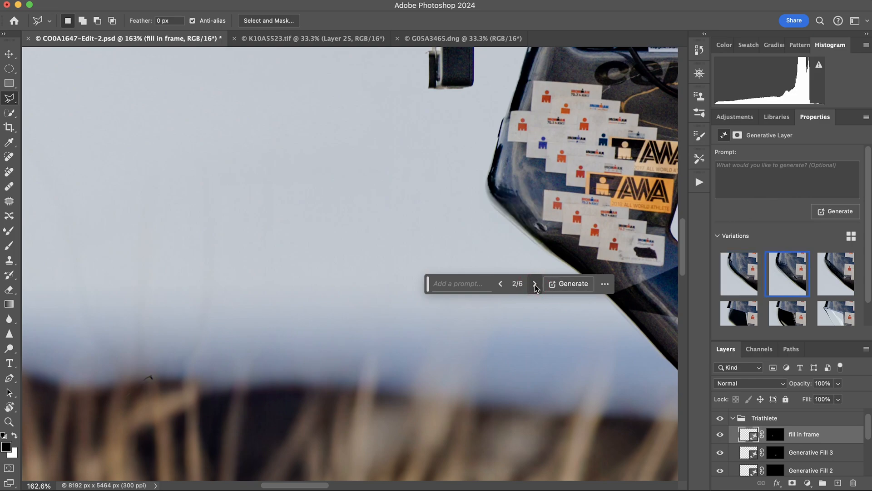
{"action": "left_click", "coordinate": [535, 284]}
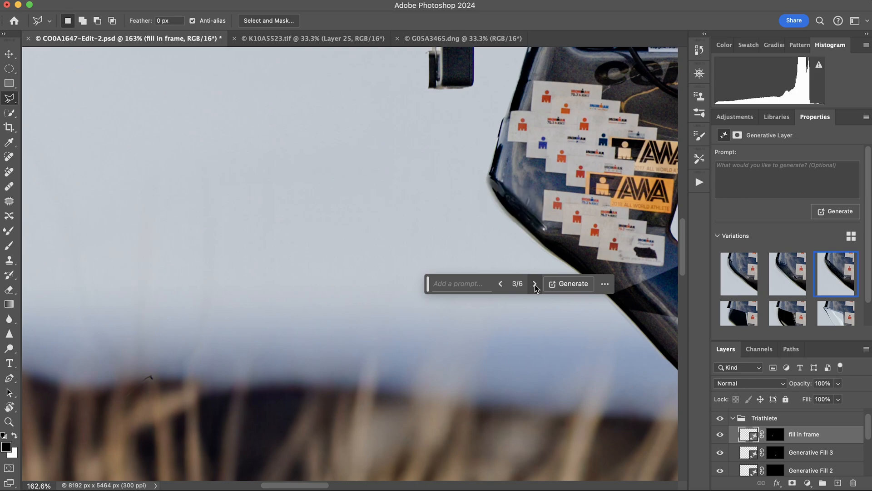
Select the flawed patch on the frame's lower front edge beneath the stickers with the Polygonal Lasso and run Generative Fill without a prompt.
{"action": "left_click_drag", "start_coordinate": [523, 216], "coordinate": [448, 215]}
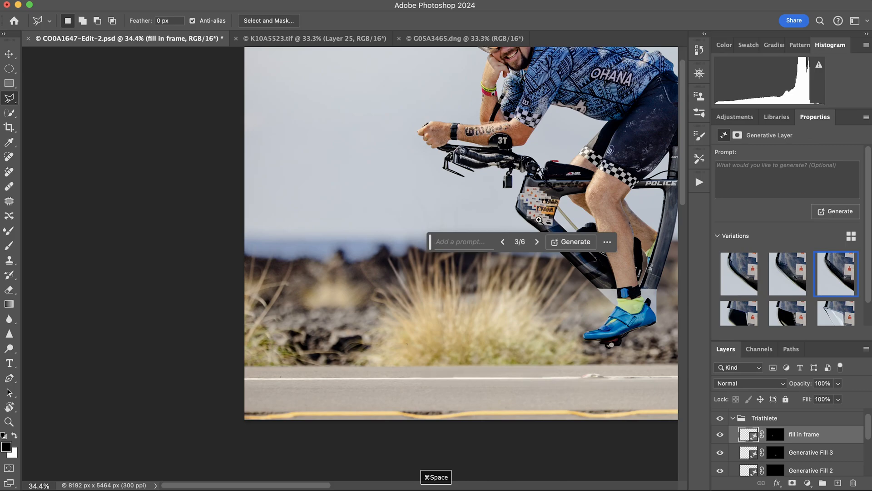
{"action": "left_click_drag", "start_coordinate": [539, 221], "coordinate": [525, 214]}
{"action": "mouse_move", "coordinate": [262, 315]}
{"action": "left_mouse_down"}
{"action": "mouse_move", "coordinate": [373, 272]}
{"action": "mouse_move", "coordinate": [286, 277]}
{"action": "mouse_move", "coordinate": [364, 262]}
{"action": "mouse_move", "coordinate": [349, 263]}
{"action": "left_mouse_up"}
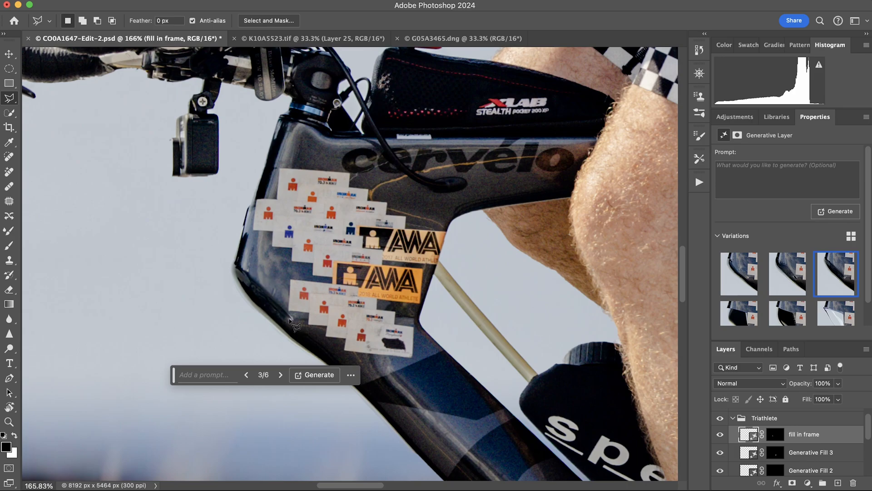
{"action": "left_click", "coordinate": [278, 297]}
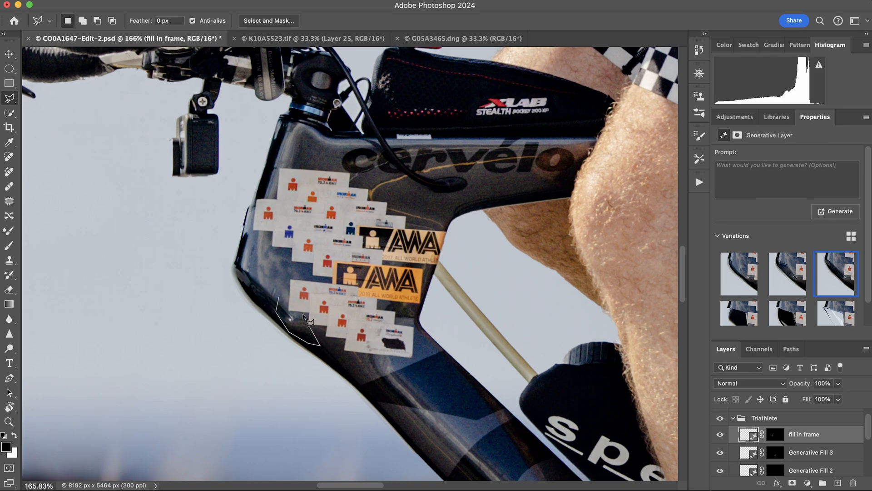
{"action": "left_click", "coordinate": [282, 297]}
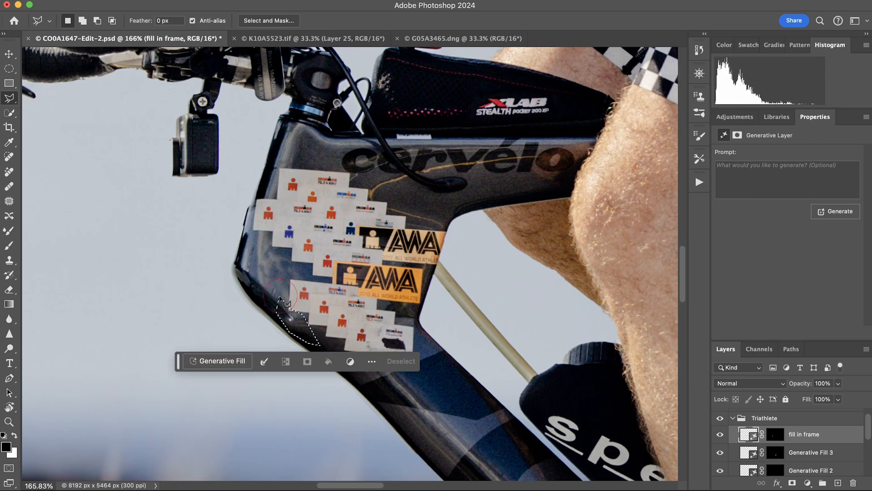
{"action": "left_click", "coordinate": [214, 361]}
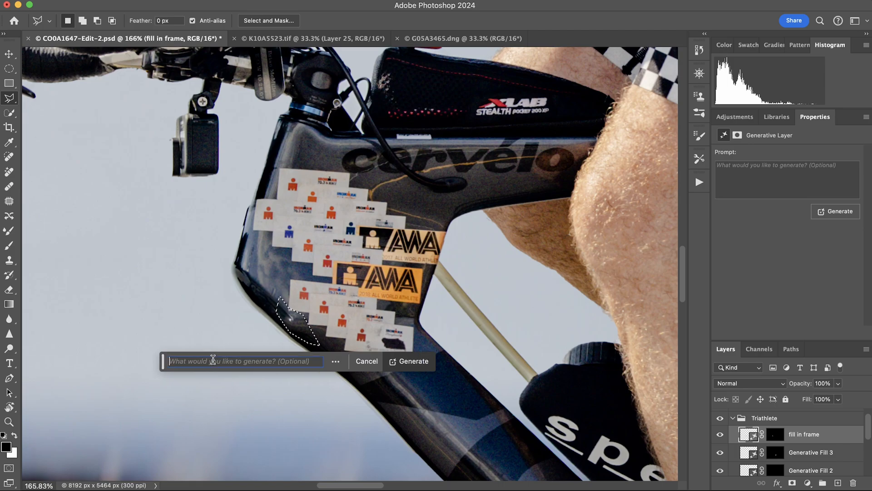
{"action": "left_click", "coordinate": [402, 360]}
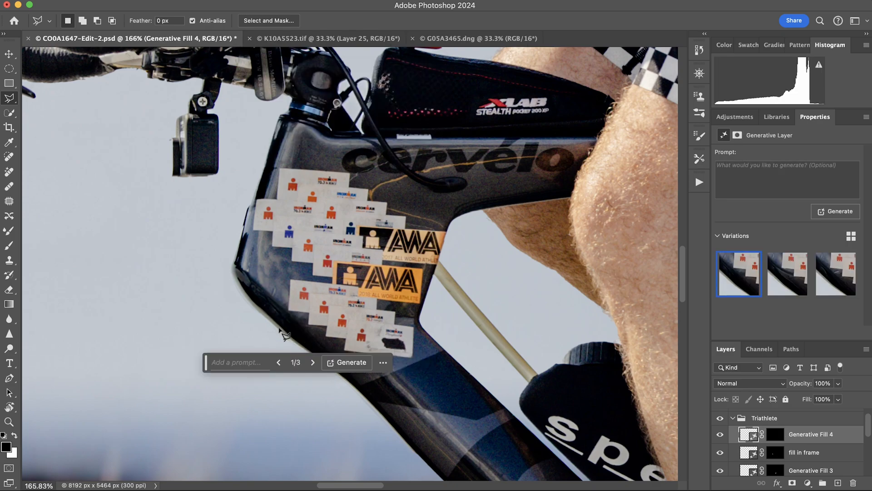
{"action": "key", "text": "space"}
{"action": "left_click_drag", "start_coordinate": [342, 307], "coordinate": [313, 207]}
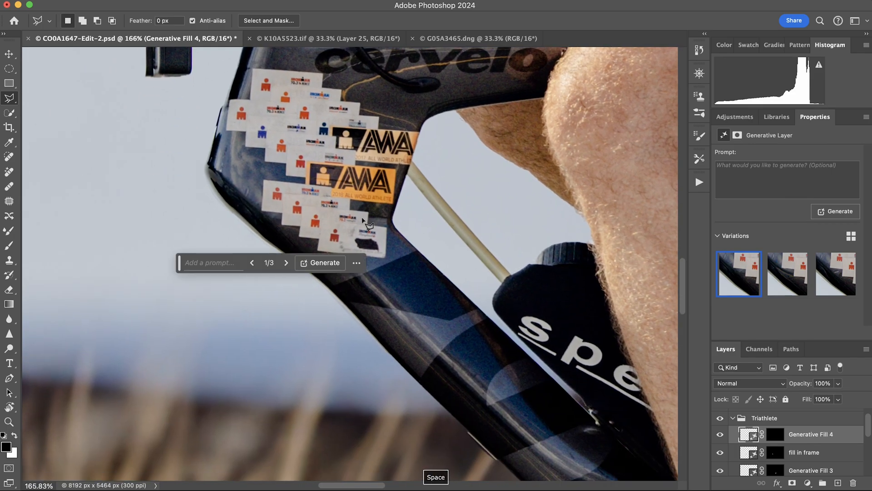
{"action": "key", "text": "super+space"}
{"action": "left_click_drag", "start_coordinate": [382, 225], "coordinate": [317, 224]}
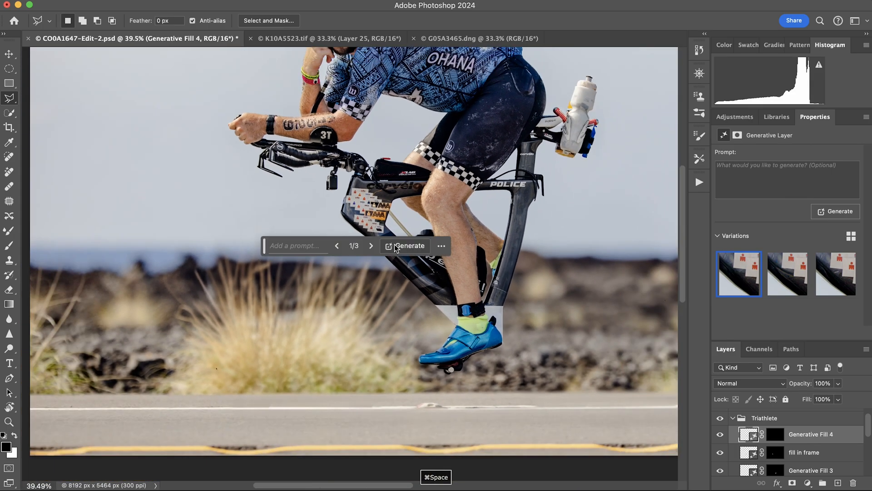
Outline a Polygonal Lasso selection around the loose black cable arching from above the POLICE lettering over the seat tube to its rear edge.
{"action": "left_click_drag", "start_coordinate": [390, 282], "coordinate": [366, 284]}
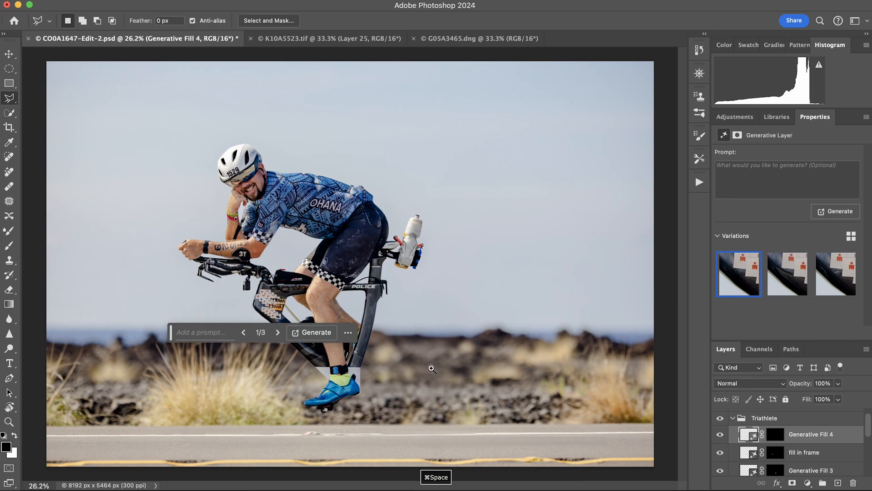
{"action": "mouse_move", "coordinate": [433, 368]}
{"action": "left_mouse_down"}
{"action": "mouse_move", "coordinate": [415, 366]}
{"action": "mouse_move", "coordinate": [426, 365]}
{"action": "left_mouse_up"}
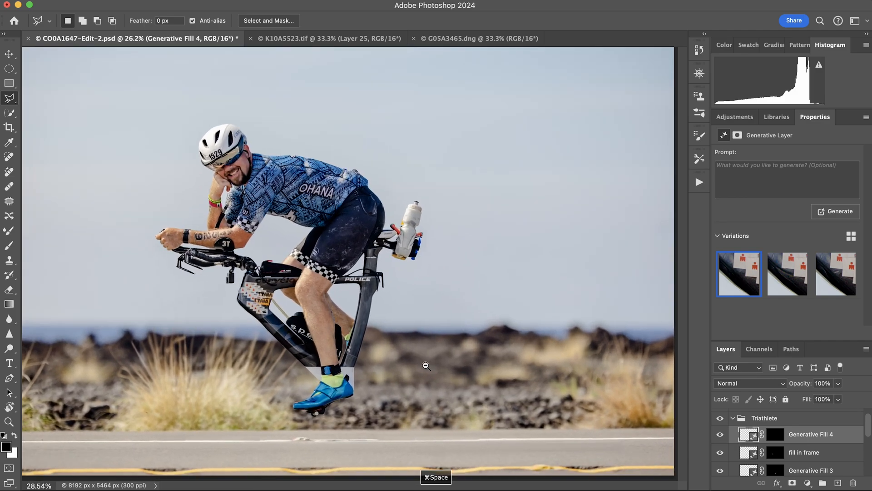
{"action": "key", "text": "super+space"}
{"action": "left_click_drag", "start_coordinate": [371, 297], "coordinate": [407, 285]}
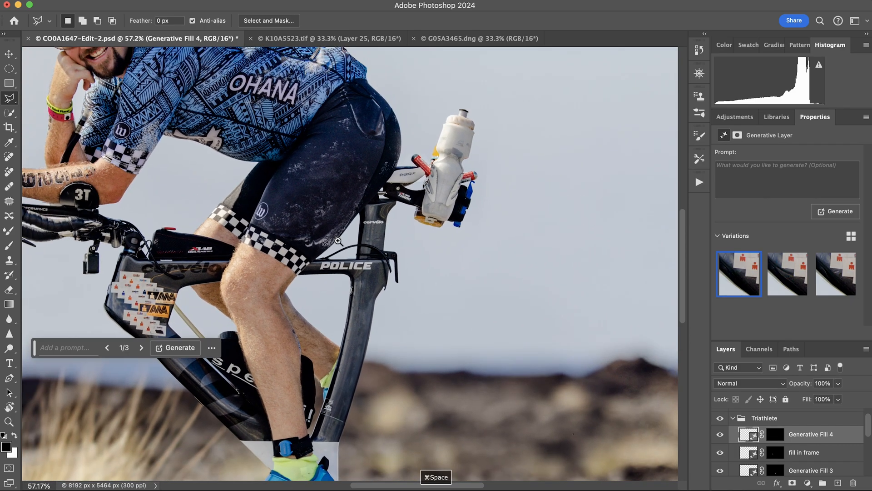
{"action": "key", "text": "super+space"}
{"action": "left_click_drag", "start_coordinate": [339, 241], "coordinate": [402, 238]}
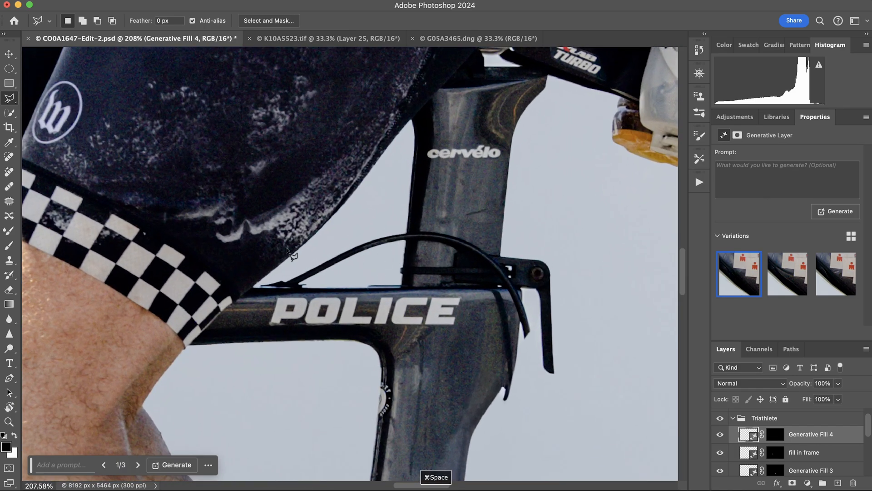
{"action": "left_click", "coordinate": [289, 275]}
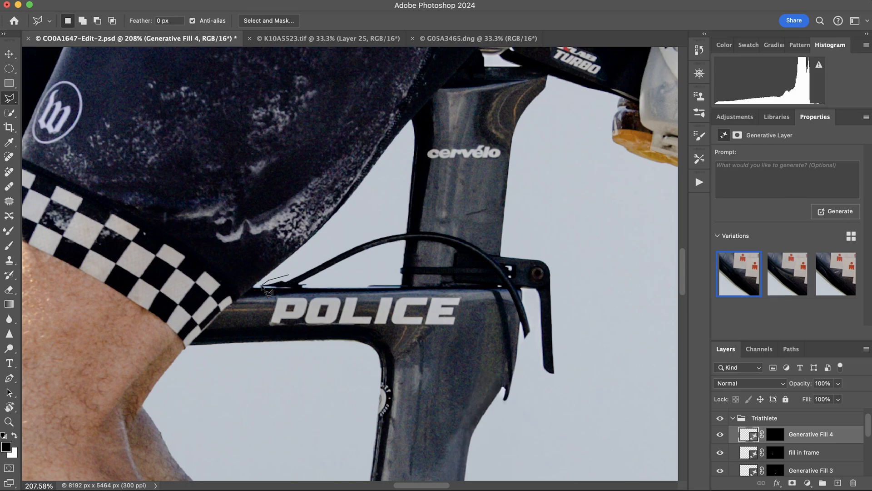
{"action": "left_click", "coordinate": [258, 287]}
{"action": "left_click", "coordinate": [305, 291]}
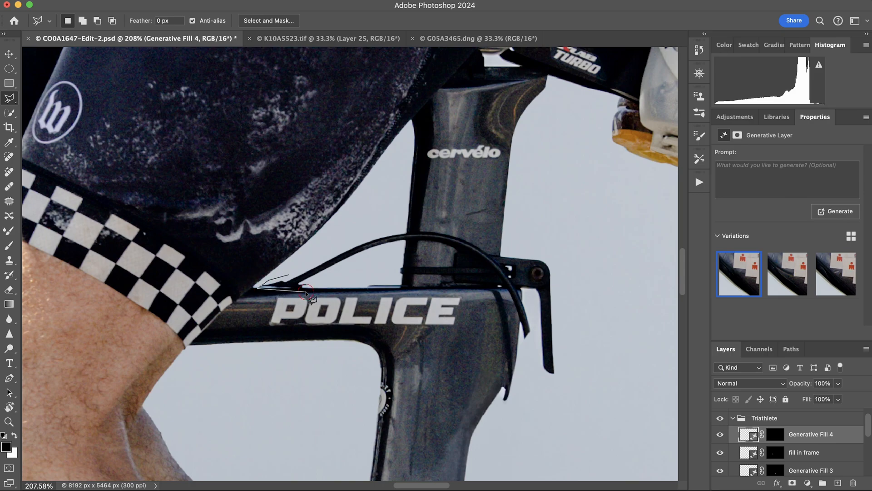
{"action": "left_click", "coordinate": [331, 272]}
{"action": "left_click", "coordinate": [395, 248]}
{"action": "left_click", "coordinate": [444, 248]}
{"action": "left_click", "coordinate": [468, 259]}
{"action": "scroll", "coordinate": [498, 286], "scroll_direction": "right", "scroll_amount": 1}
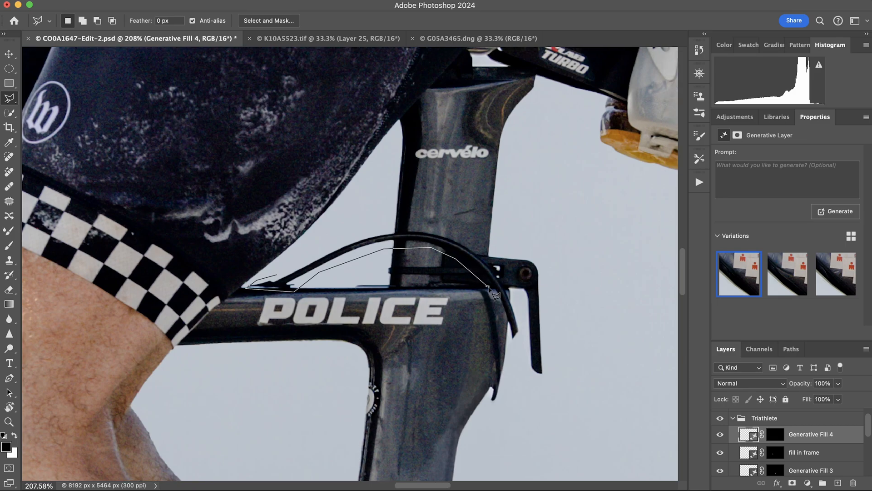
{"action": "left_click", "coordinate": [476, 287]}
{"action": "left_click_drag", "start_coordinate": [487, 332], "coordinate": [494, 412]}
{"action": "left_click", "coordinate": [514, 373]}
{"action": "mouse_move", "coordinate": [514, 372]}
{"action": "left_mouse_down"}
{"action": "mouse_move", "coordinate": [522, 338]}
{"action": "mouse_move", "coordinate": [515, 302]}
{"action": "mouse_move", "coordinate": [467, 237]}
{"action": "mouse_move", "coordinate": [391, 227]}
{"action": "mouse_move", "coordinate": [295, 263]}
{"action": "mouse_move", "coordinate": [278, 282]}
{"action": "left_mouse_up"}
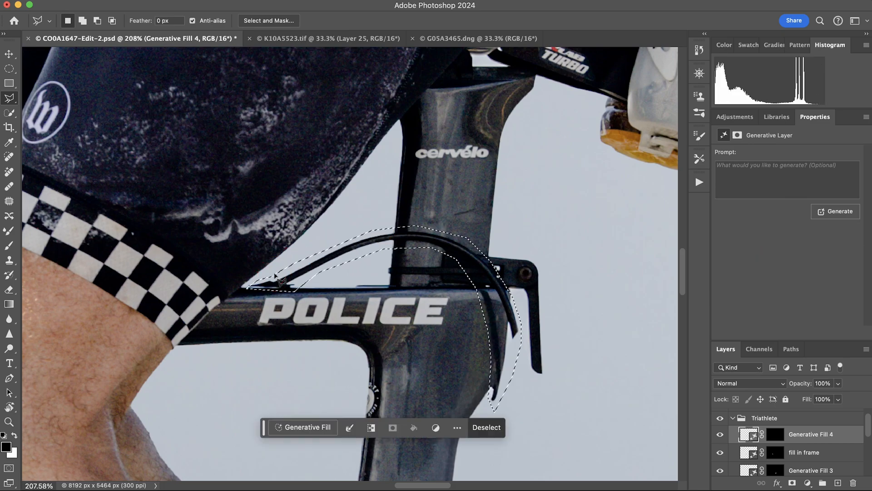
Run Generative Fill without a prompt to remove the selected cable, compare the variations and choose the third one.
{"action": "scroll", "coordinate": [302, 431], "scroll_direction": "down", "scroll_amount": 1}
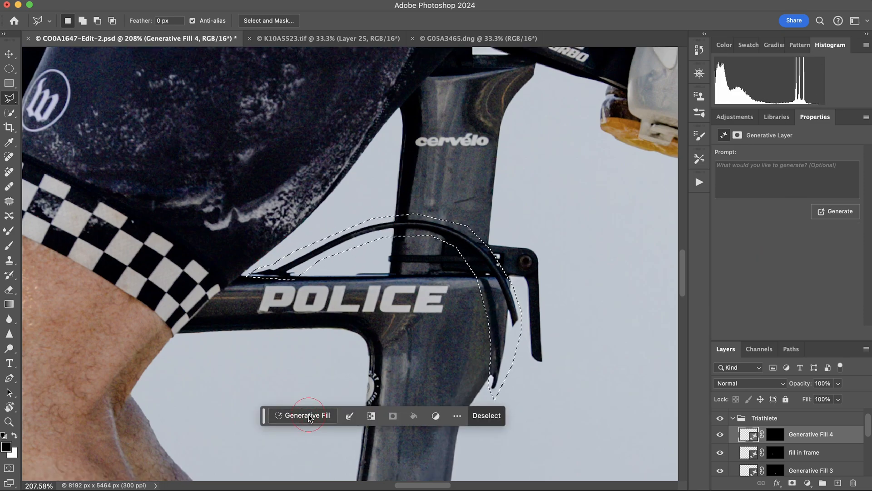
{"action": "left_click", "coordinate": [308, 414]}
{"action": "left_click", "coordinate": [500, 416]}
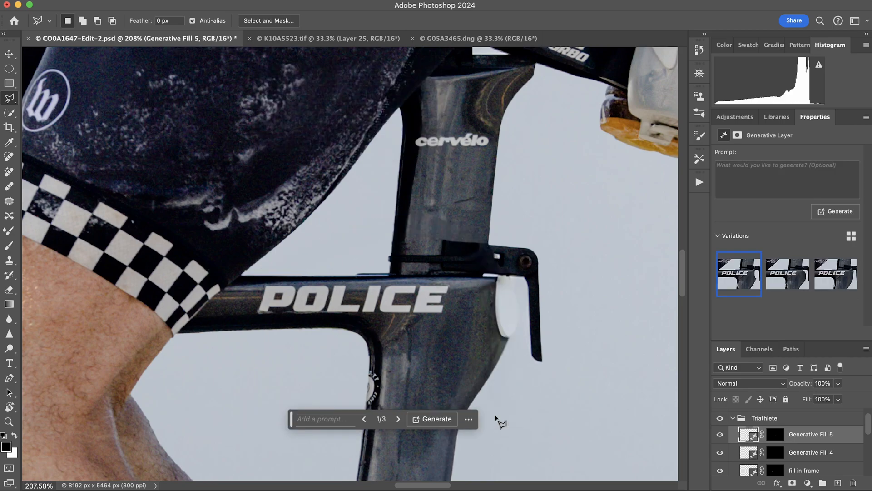
{"action": "left_click", "coordinate": [791, 277]}
{"action": "left_click", "coordinate": [840, 276]}
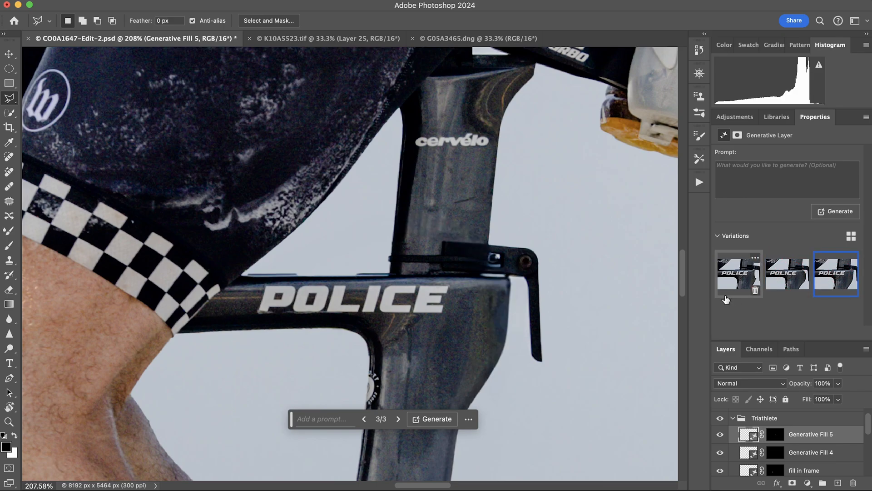
Inspect the handlebar and brake lever area closely and check the whole triathlete cutout for remaining flaws.
{"action": "key", "text": "super+space"}
{"action": "left_click_drag", "start_coordinate": [470, 334], "coordinate": [414, 330]}
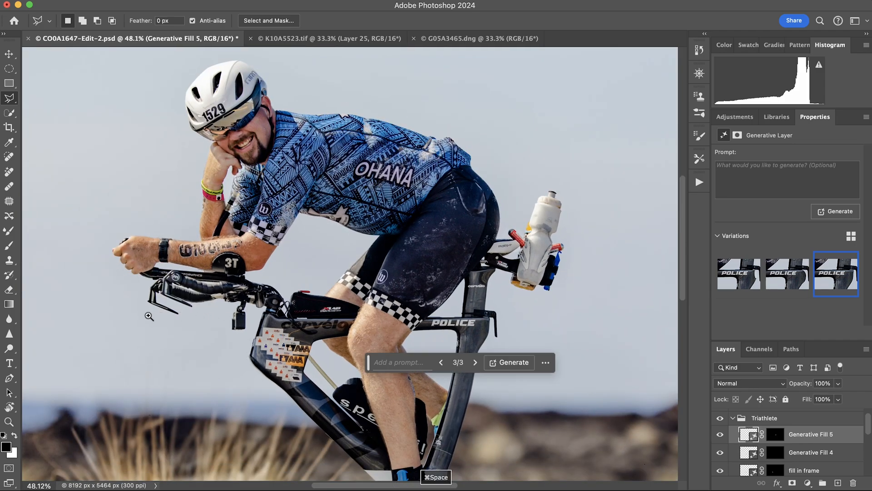
{"action": "left_click_drag", "start_coordinate": [151, 315], "coordinate": [210, 305]}
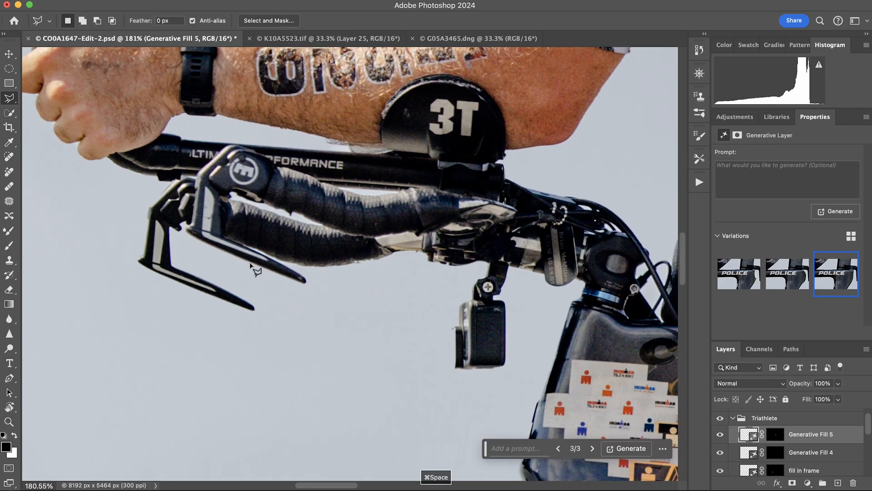
{"action": "key", "text": "super+space"}
{"action": "left_click_drag", "start_coordinate": [405, 284], "coordinate": [367, 284]}
{"action": "left_click_drag", "start_coordinate": [531, 296], "coordinate": [490, 287]}
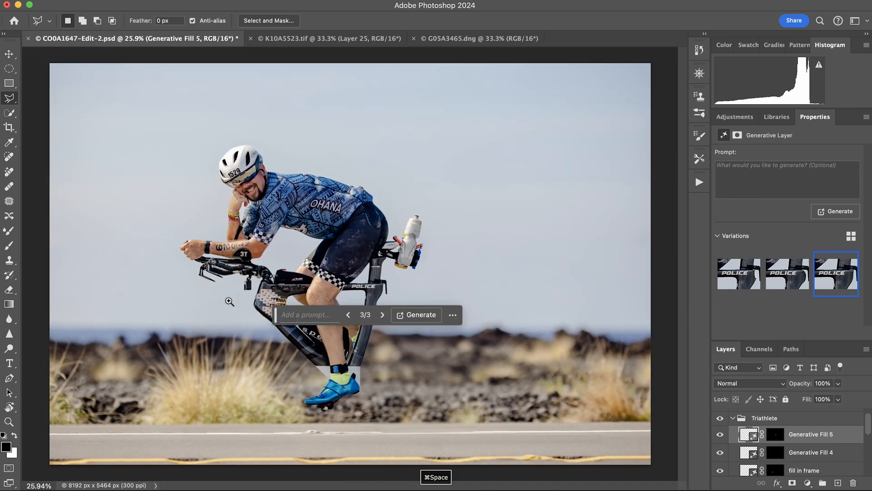
{"action": "left_click_drag", "start_coordinate": [230, 300], "coordinate": [247, 298]}
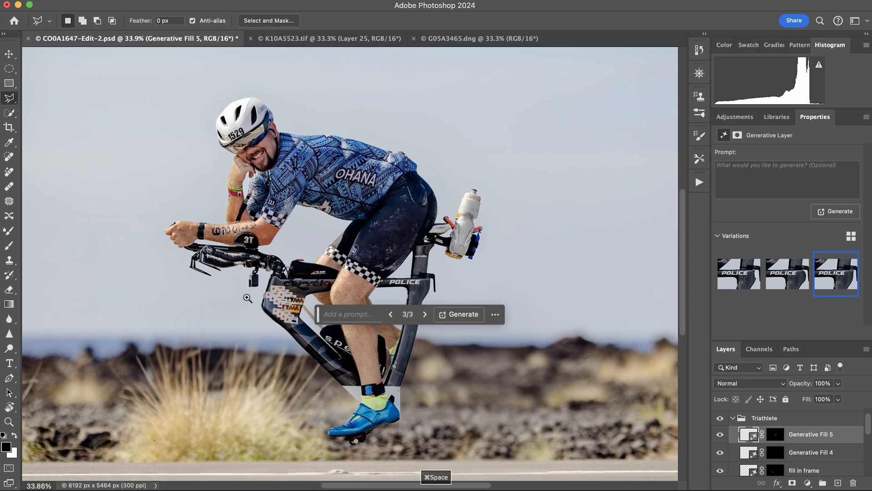
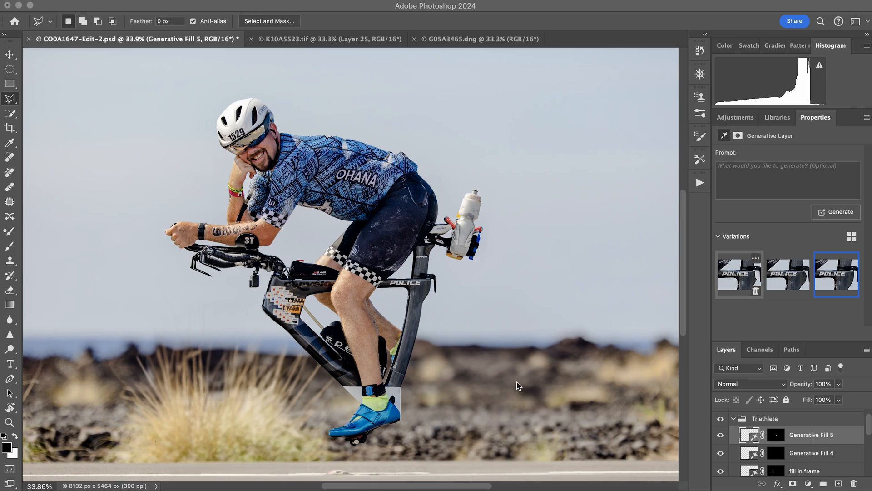
Collapse the Triathlete layer group and make the Wheel group visible.
{"action": "left_click", "coordinate": [733, 419]}
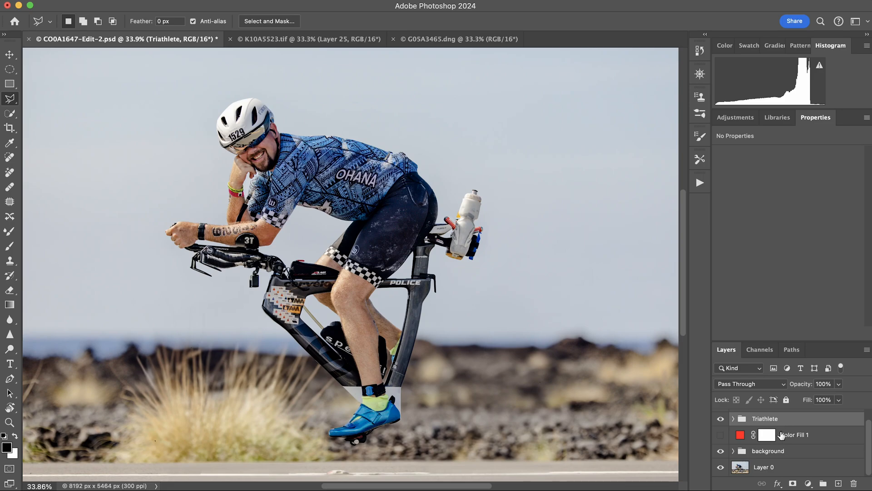
{"action": "scroll", "coordinate": [782, 435], "scroll_direction": "up", "scroll_amount": 1}
{"action": "left_click", "coordinate": [720, 416]}
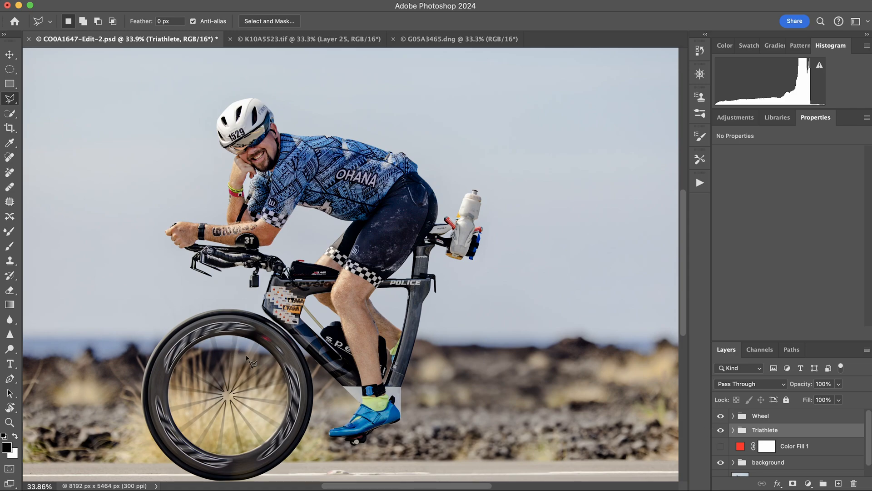
Free Transform the Wheel group and move the wheel beneath the rider so it surrounds the blue shoe, its bottom resting on the road.
{"action": "key", "text": "super+t"}
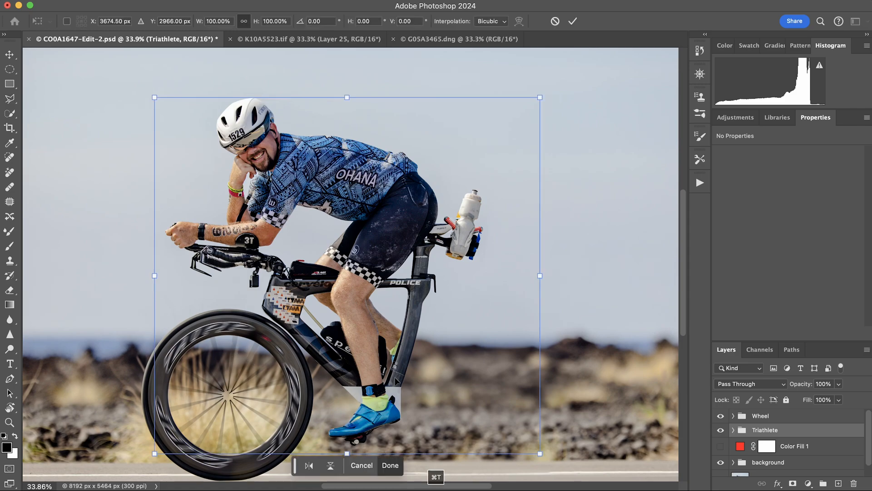
{"action": "left_click", "coordinate": [776, 421]}
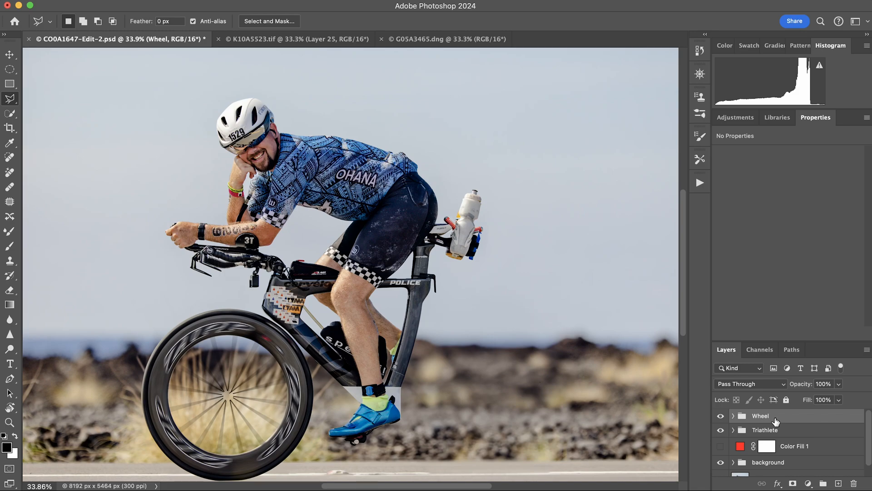
{"action": "key", "text": "super+t"}
{"action": "left_click_drag", "start_coordinate": [240, 388], "coordinate": [387, 396]}
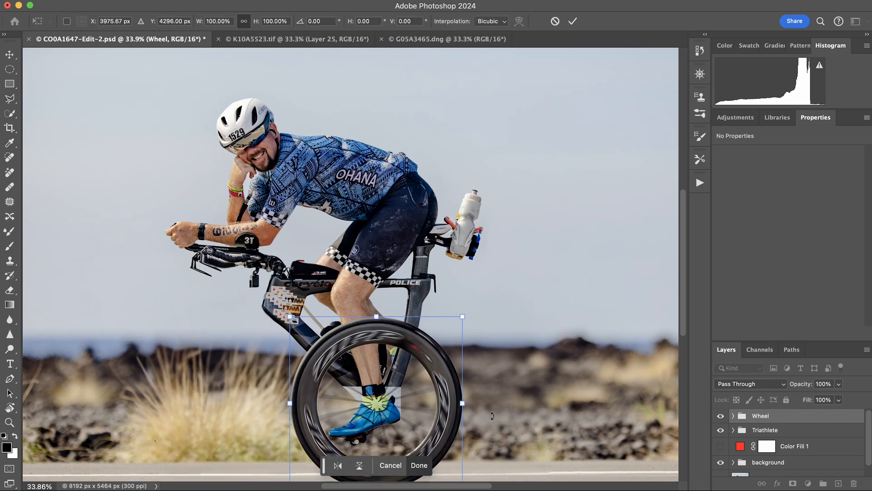
{"action": "key", "text": "super+space"}
{"action": "left_click_drag", "start_coordinate": [500, 415], "coordinate": [471, 414]}
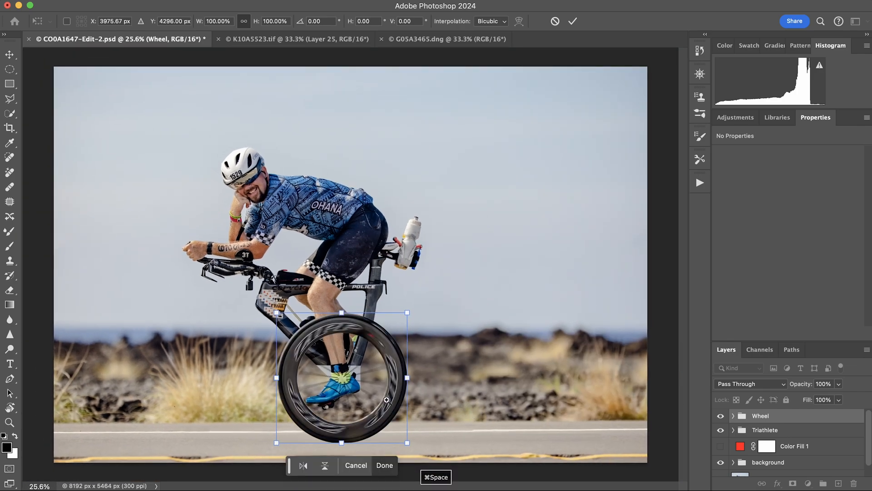
{"action": "left_click_drag", "start_coordinate": [358, 395], "coordinate": [358, 398]}
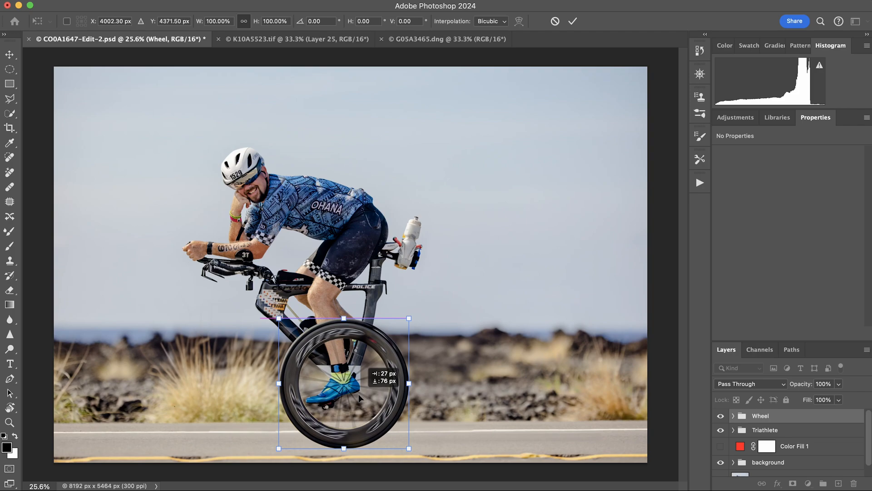
Nudge the wheel up and to the right under the frame to about X 4036.88 px, Y 4354.72 px.
{"action": "left_click_drag", "start_coordinate": [359, 395], "coordinate": [401, 390]}
{"action": "key", "text": "super+space"}
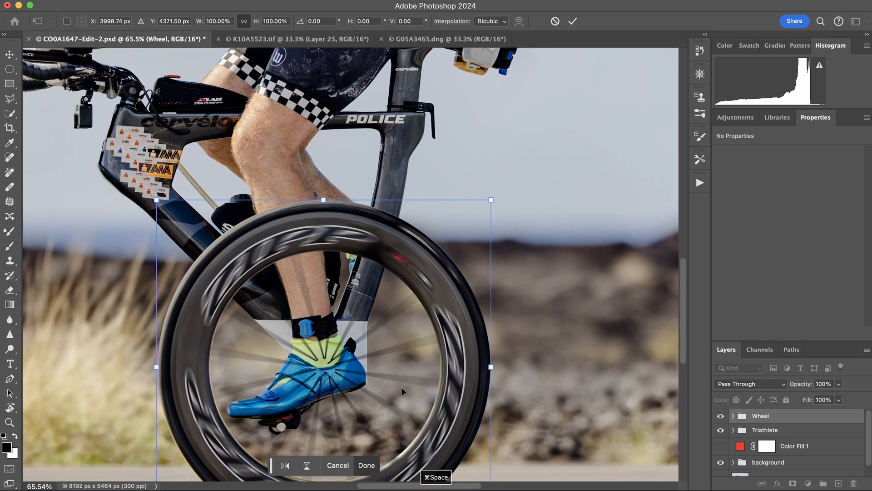
{"action": "key", "text": "Up"}
{"action": "key", "text": "Up"}
{"action": "key", "text": "Up"}
{"action": "key", "text": "Up"}
{"action": "key", "text": "Right"}
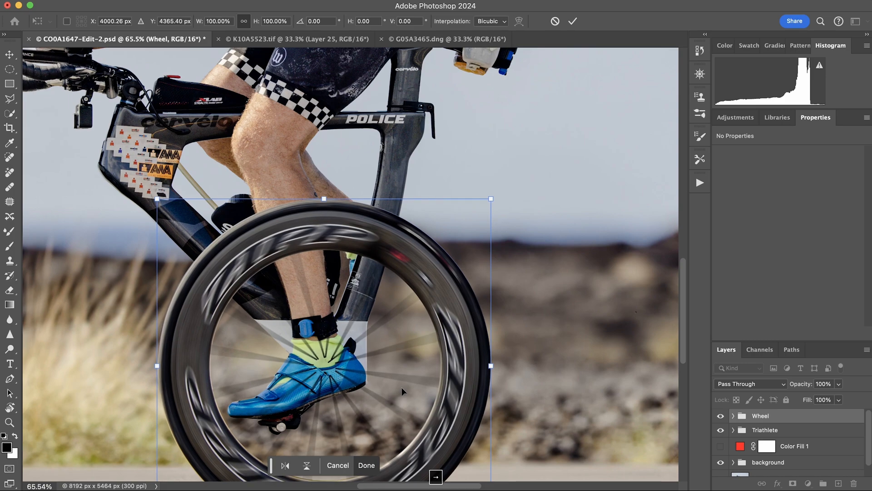
{"action": "key", "text": "Right"}
{"action": "key", "text": "Right"}
{"action": "key", "text": "Right"}
{"action": "key", "text": "Right"}
{"action": "key", "text": "Right"}
{"action": "key", "text": "Right"}
{"action": "key", "text": "Right"}
{"action": "key", "text": "Right"}
{"action": "key", "text": "Right"}
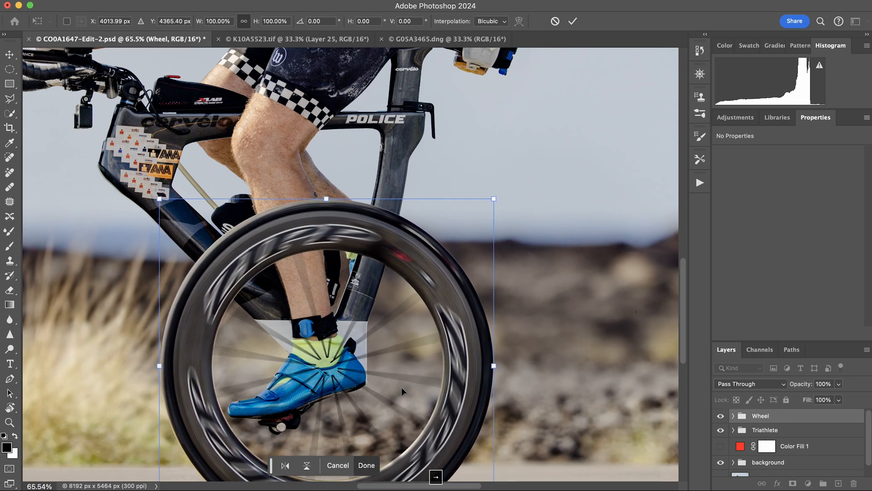
{"action": "key", "text": "Right"}
{"action": "key", "text": "Up"}
{"action": "key", "text": "Up"}
{"action": "key", "text": "Right"}
{"action": "key", "text": "Right"}
{"action": "key", "text": "Right"}
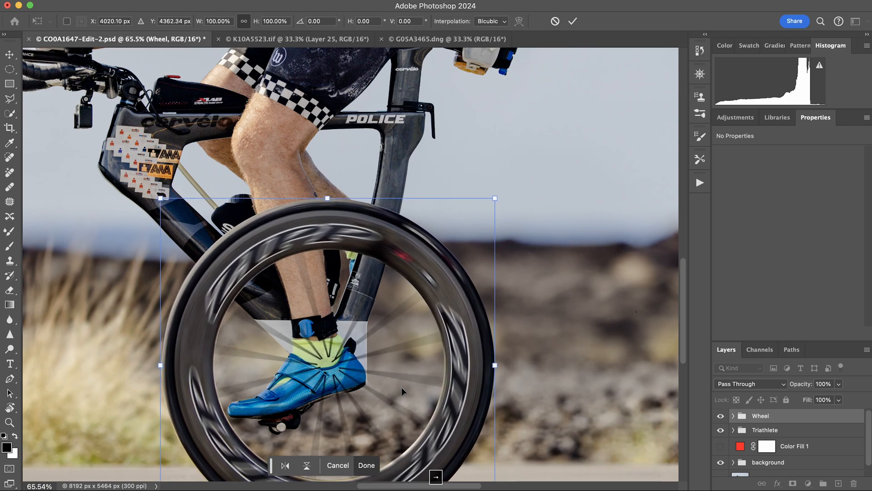
{"action": "key", "text": "Right"}
{"action": "key", "text": "Right"}
{"action": "key", "text": "Right"}
{"action": "key", "text": "Right"}
{"action": "key", "text": "Right"}
{"action": "key", "text": "Up"}
{"action": "key", "text": "Up"}
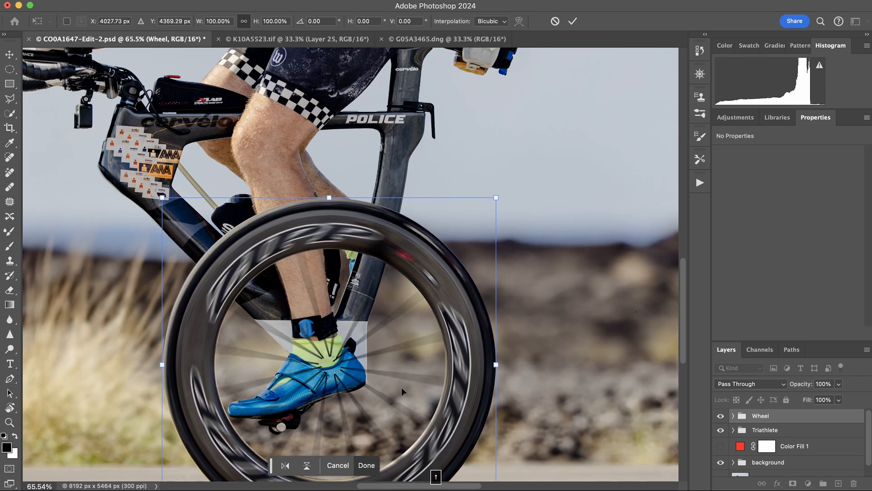
{"action": "key", "text": "Up"}
{"action": "key", "text": "Right"}
{"action": "key", "text": "Right"}
{"action": "key", "text": "Right"}
{"action": "key", "text": "Right"}
{"action": "key", "text": "Right"}
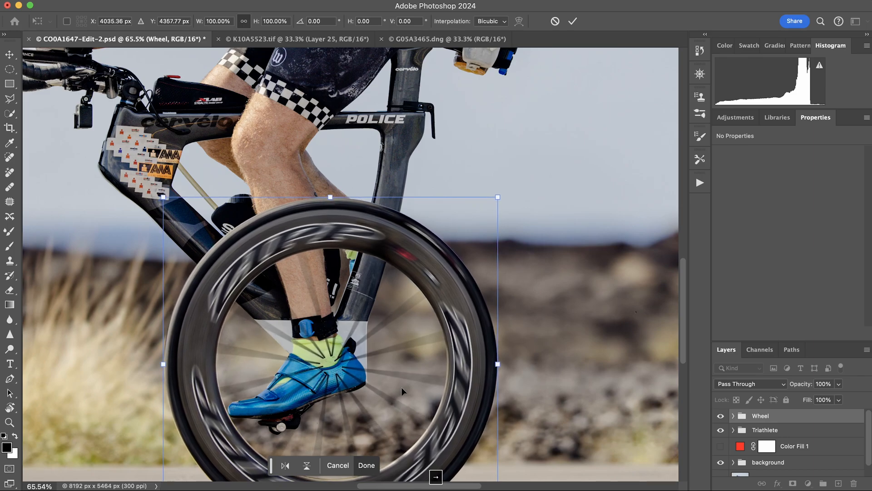
{"action": "key", "text": "Right"}
{"action": "key", "text": "Up"}
{"action": "key", "text": "Up"}
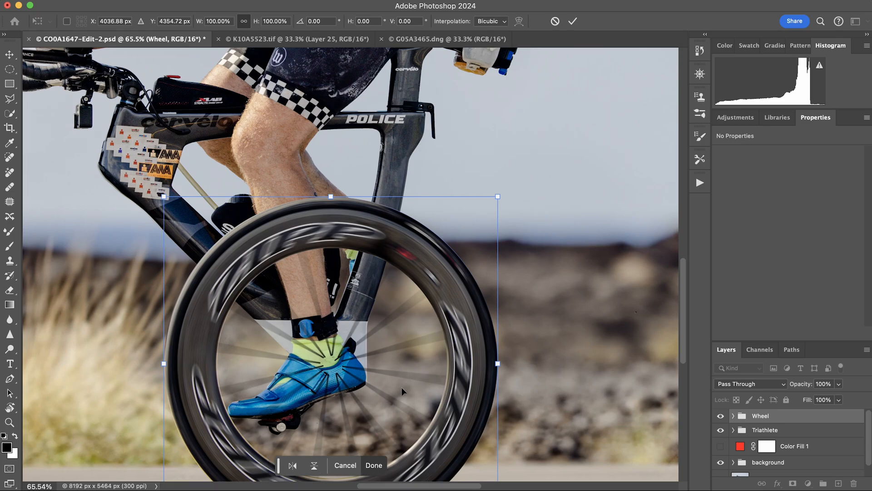
{"action": "left_click_drag", "start_coordinate": [530, 373], "coordinate": [494, 371]}
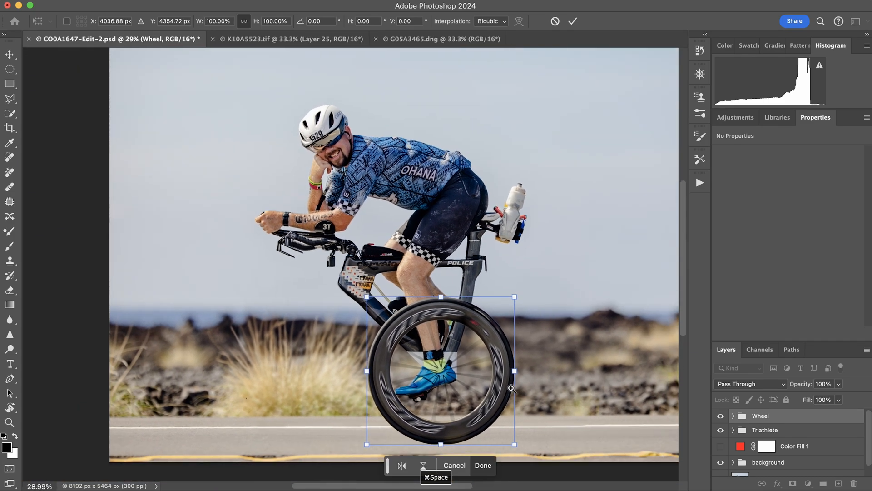
{"action": "left_click", "coordinate": [511, 387]}
{"action": "mouse_move", "coordinate": [505, 387]}
{"action": "left_mouse_down"}
{"action": "mouse_move", "coordinate": [530, 379]}
{"action": "mouse_move", "coordinate": [495, 380]}
{"action": "mouse_move", "coordinate": [517, 379]}
{"action": "left_mouse_up"}
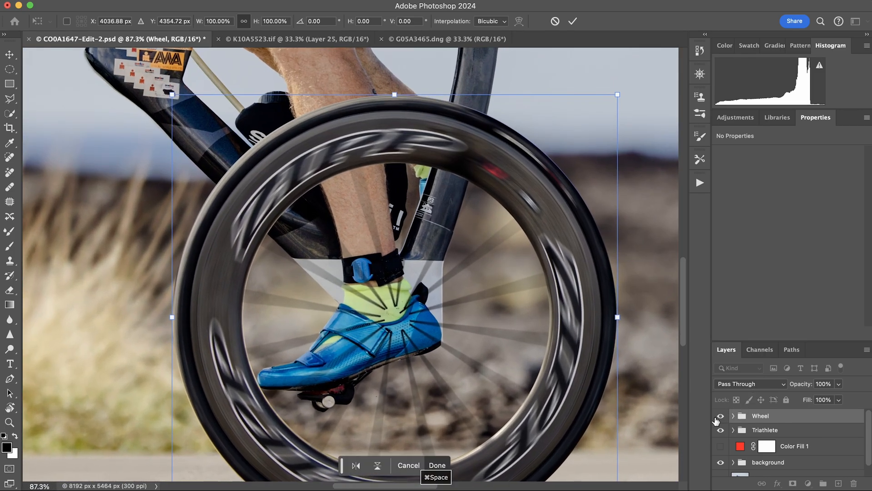
Hide the Wheel group and expand the Triathlete group to work on the leftover pale background around the ankle and shoe.
{"action": "left_click", "coordinate": [720, 415]}
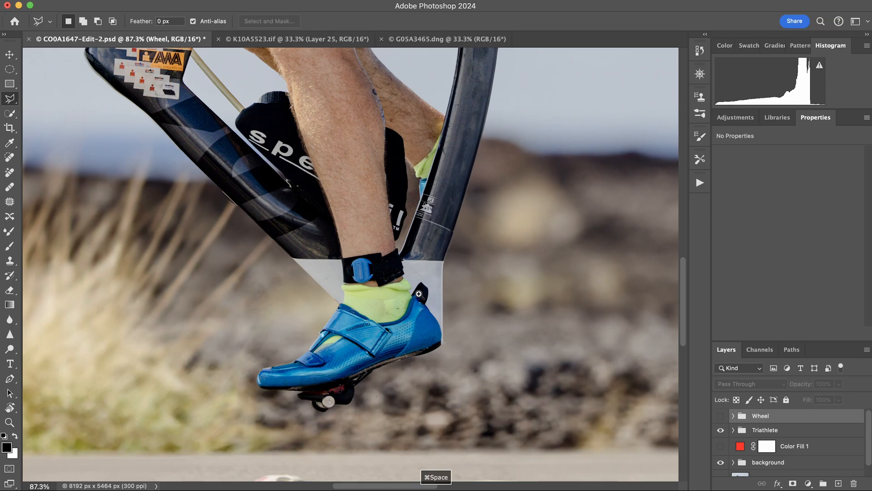
{"action": "left_click_drag", "start_coordinate": [419, 294], "coordinate": [435, 277]}
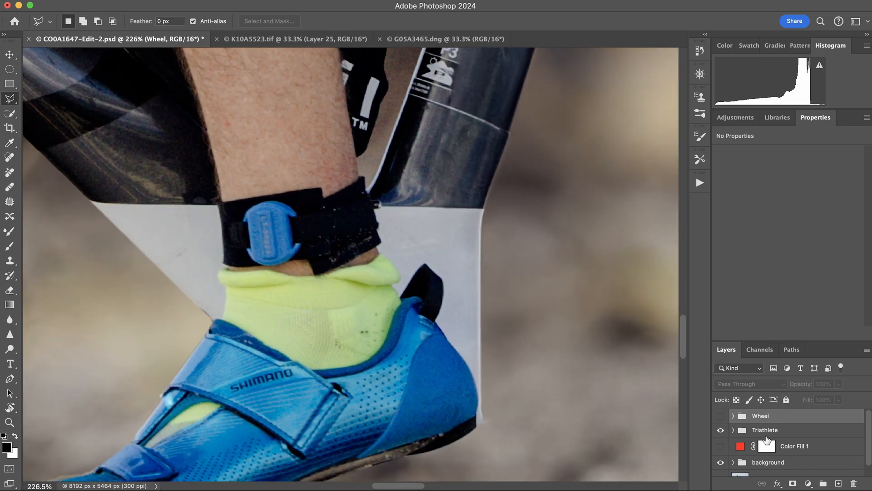
{"action": "left_click", "coordinate": [733, 430]}
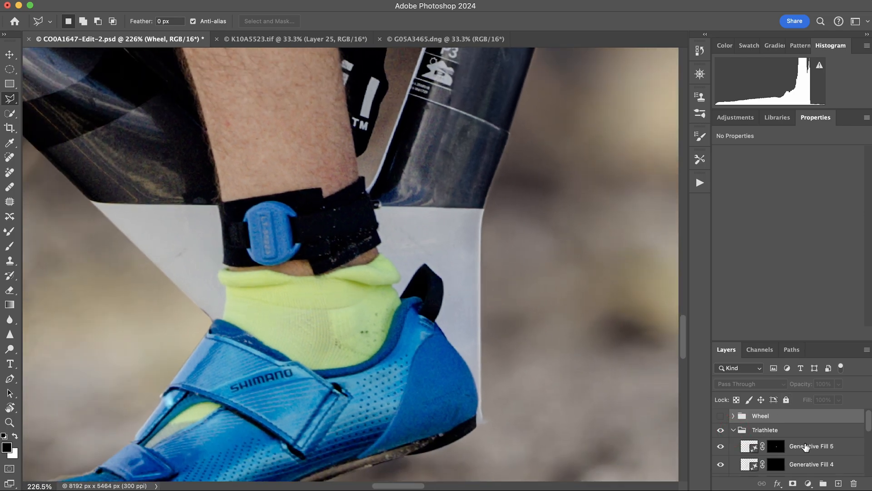
Add a new blank layer above Generative Fill 5 in the Triathlete group for retouching the shoe's heel loop.
{"action": "left_click", "coordinate": [805, 447]}
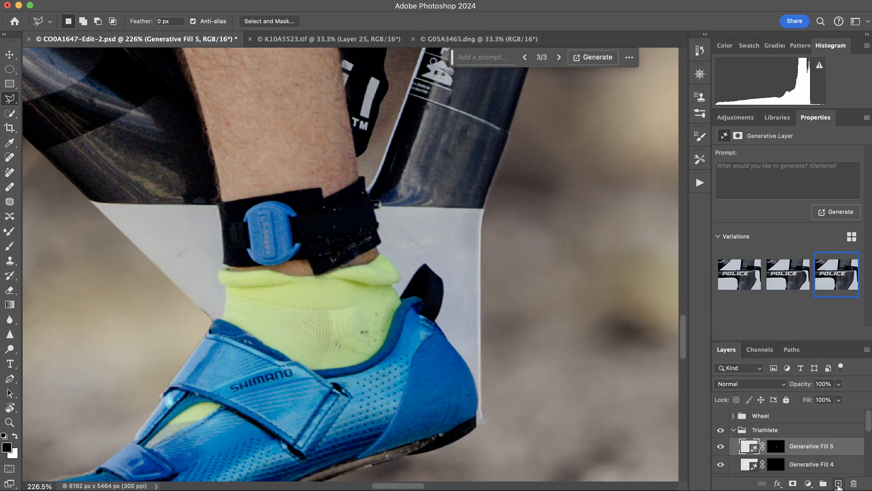
{"action": "left_click", "coordinate": [838, 483]}
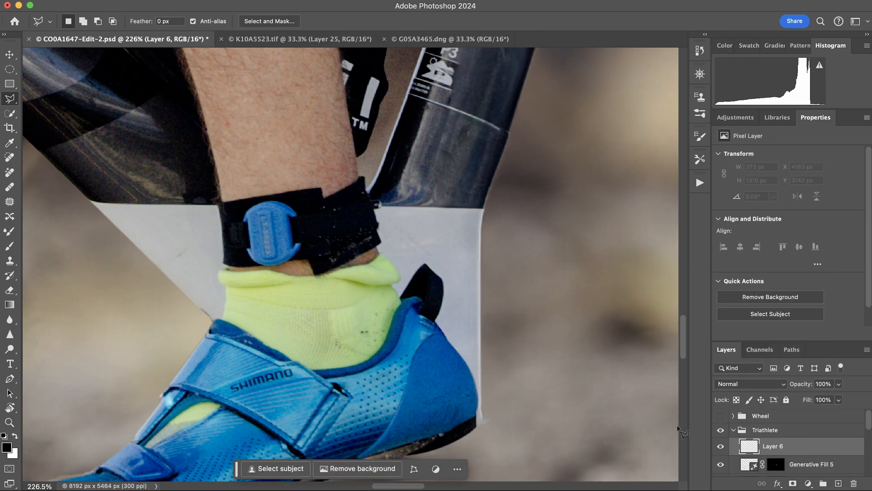
{"action": "left_click_drag", "start_coordinate": [417, 271], "coordinate": [455, 275]}
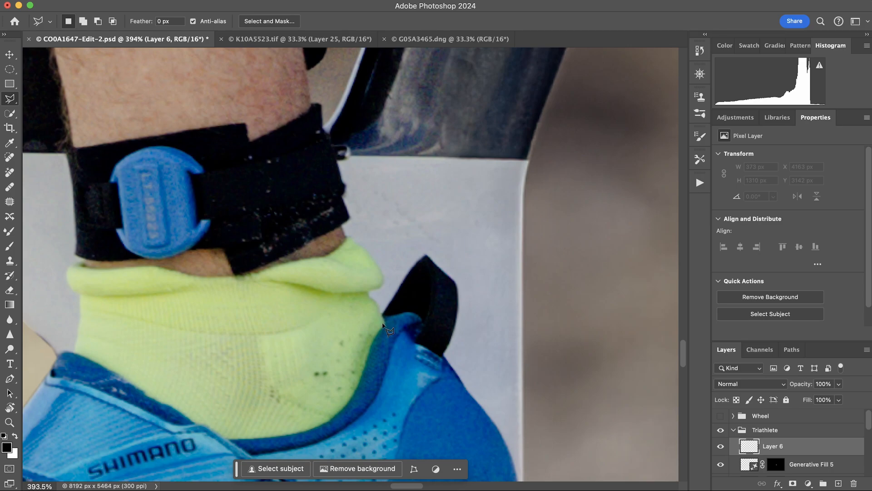
Trace a Pen path from the yellow sock's back edge along the blue shoe's collar and down the heel, below the black pull loop.
{"action": "key", "text": "p"}
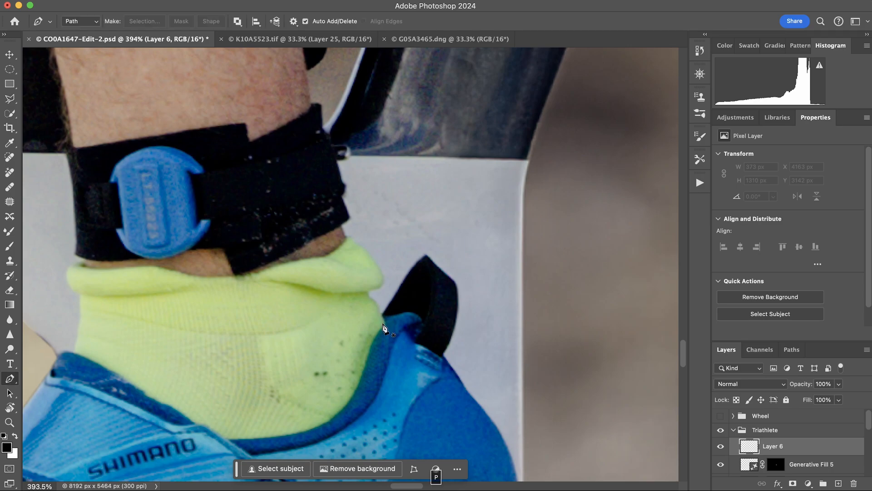
{"action": "left_click", "coordinate": [370, 296]}
{"action": "left_click", "coordinate": [379, 306]}
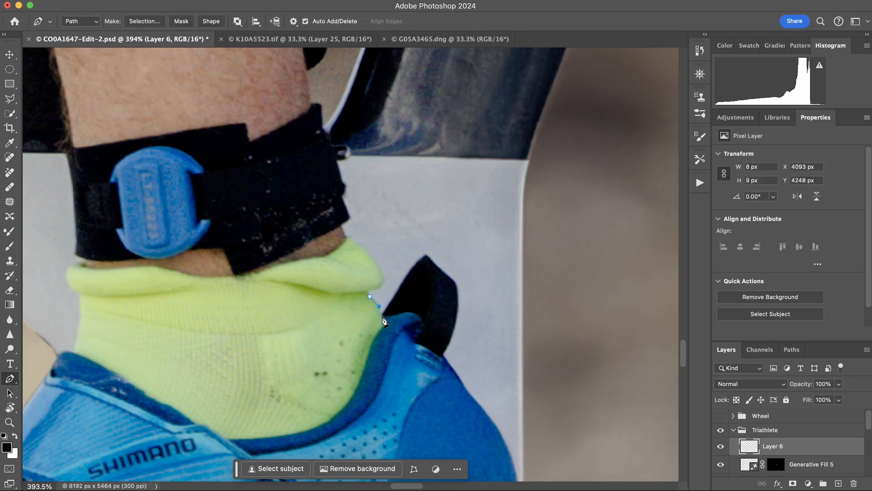
{"action": "left_click", "coordinate": [382, 316]}
{"action": "left_click", "coordinate": [386, 317]}
{"action": "left_click", "coordinate": [410, 315]}
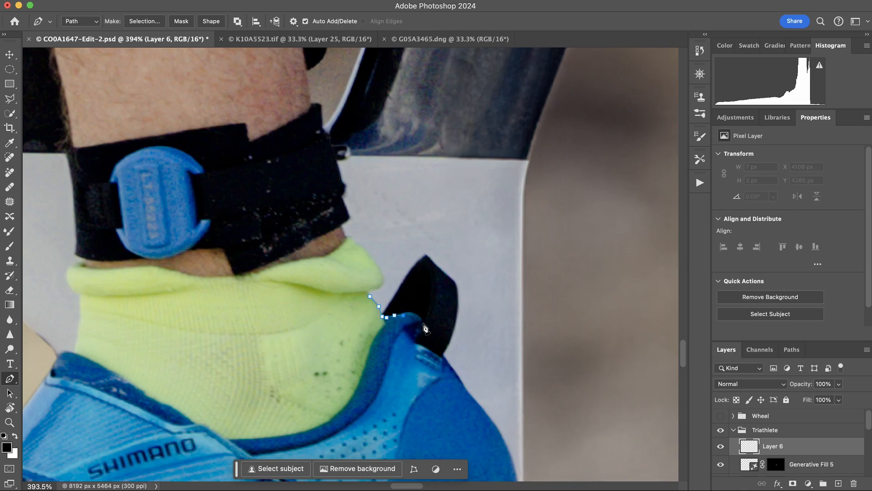
{"action": "mouse_move", "coordinate": [423, 328]}
{"action": "left_mouse_down"}
{"action": "mouse_move", "coordinate": [428, 339]}
{"action": "mouse_move", "coordinate": [423, 333]}
{"action": "left_mouse_up"}
{"action": "left_click", "coordinate": [419, 338]}
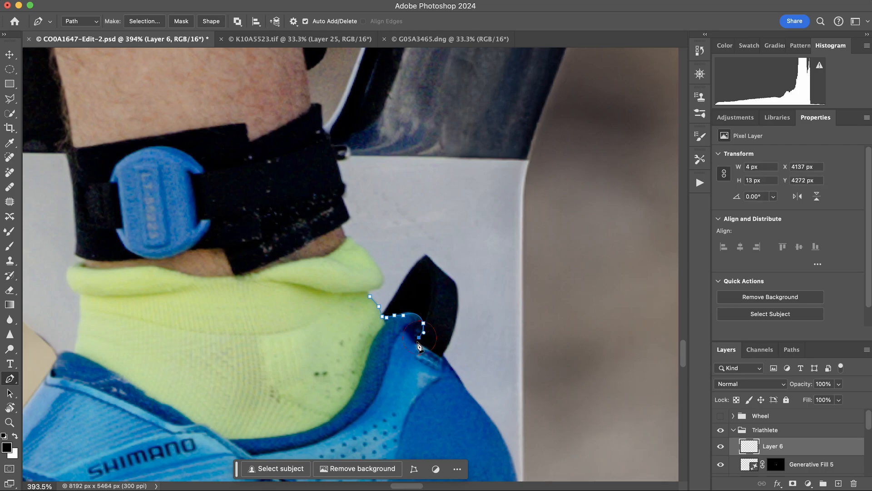
{"action": "left_click", "coordinate": [416, 342]}
{"action": "left_click", "coordinate": [431, 349]}
{"action": "left_click", "coordinate": [441, 359]}
{"action": "left_click", "coordinate": [450, 365]}
{"action": "left_click", "coordinate": [465, 389]}
{"action": "left_click", "coordinate": [476, 394]}
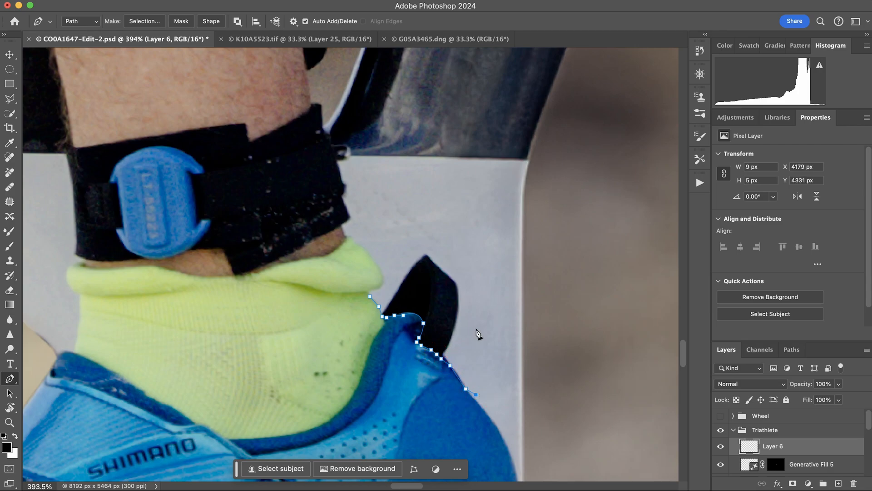
Close the path around the black pull loop and convert it to a new anti-aliased selection with a 0.5 px feather.
{"action": "left_click", "coordinate": [477, 312]}
{"action": "left_click", "coordinate": [455, 247]}
{"action": "left_click", "coordinate": [417, 235]}
{"action": "left_click", "coordinate": [383, 273]}
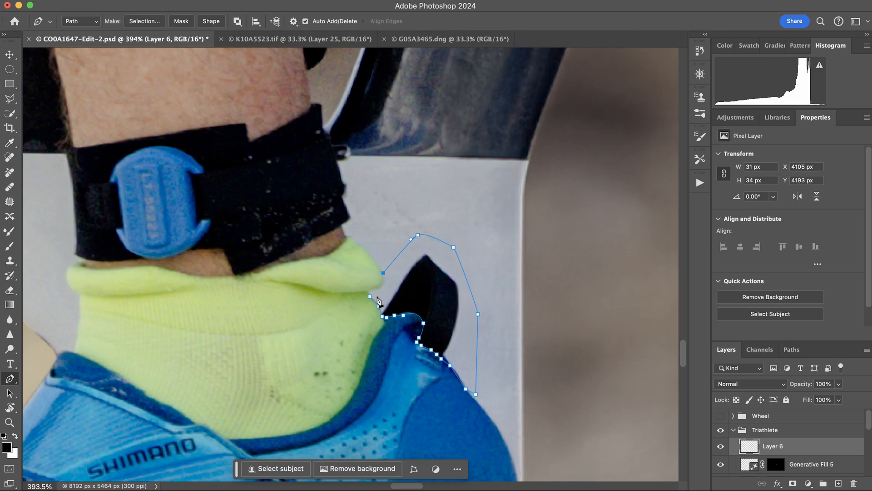
{"action": "left_click", "coordinate": [376, 296]}
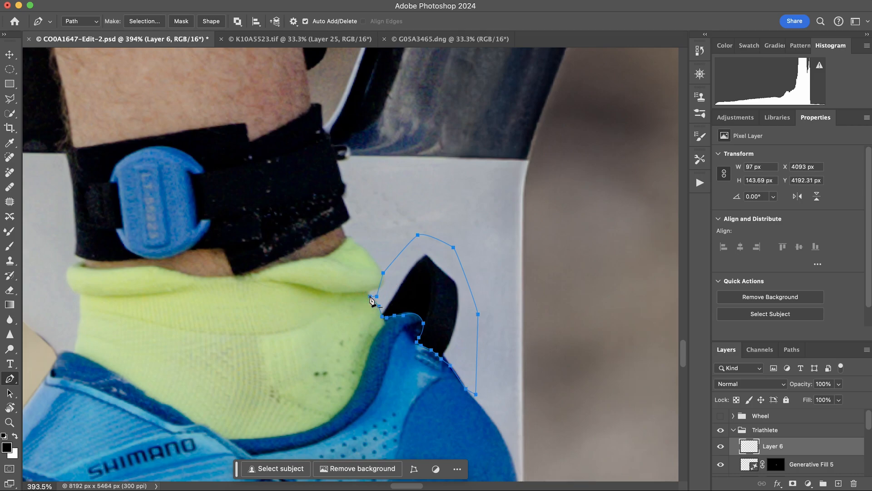
{"action": "right_click", "coordinate": [371, 300]}
{"action": "left_click", "coordinate": [394, 365]}
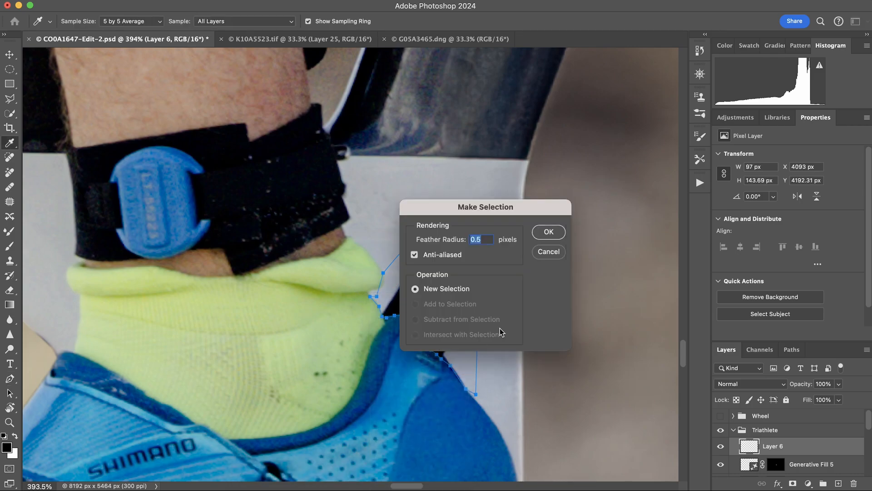
{"action": "left_click", "coordinate": [548, 232]}
Clone Stamp the pale grey panel over the black pull loop inside the selection, and deselect.
{"action": "key", "text": "s"}
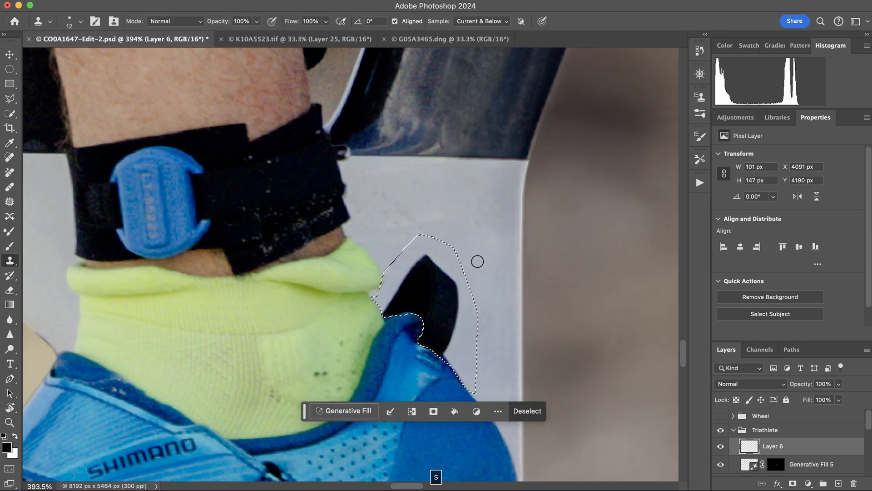
{"action": "left_click", "coordinate": [410, 204], "text": "alt"}
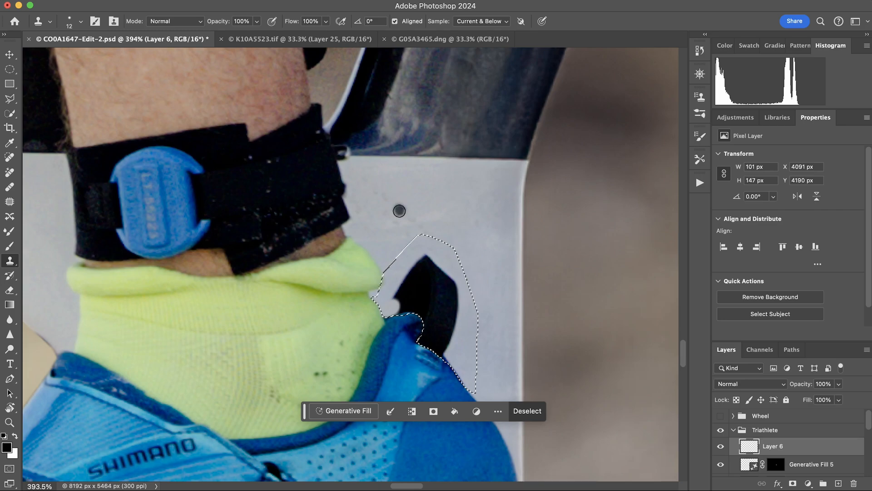
{"action": "left_click_drag", "start_coordinate": [399, 210], "coordinate": [390, 206]}
{"action": "mouse_move", "coordinate": [397, 297]}
{"action": "left_mouse_down"}
{"action": "mouse_move", "coordinate": [423, 253]}
{"action": "mouse_move", "coordinate": [418, 288]}
{"action": "mouse_move", "coordinate": [422, 240]}
{"action": "mouse_move", "coordinate": [410, 250]}
{"action": "mouse_move", "coordinate": [434, 245]}
{"action": "mouse_move", "coordinate": [451, 296]}
{"action": "mouse_move", "coordinate": [419, 273]}
{"action": "left_mouse_up"}
{"action": "left_click", "coordinate": [429, 190], "text": "alt"}
{"action": "left_click", "coordinate": [460, 219], "text": "alt"}
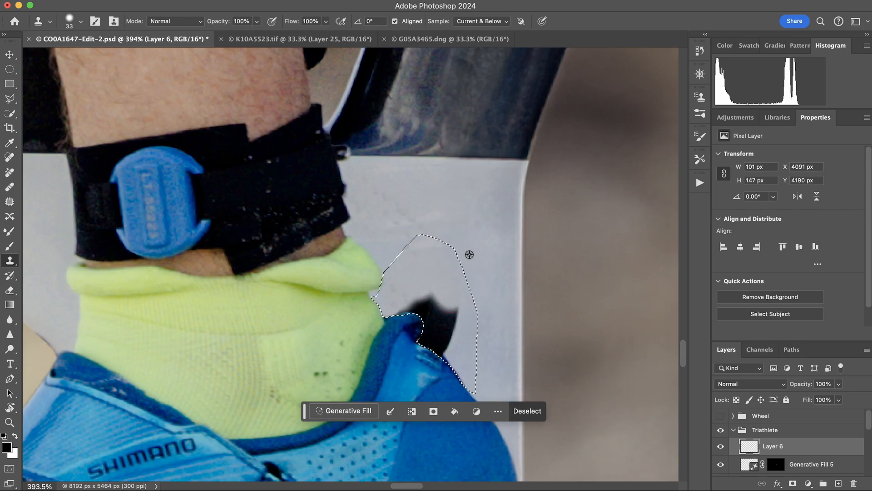
{"action": "left_click", "coordinate": [469, 255], "text": "alt"}
{"action": "left_click_drag", "start_coordinate": [411, 307], "coordinate": [436, 297]}
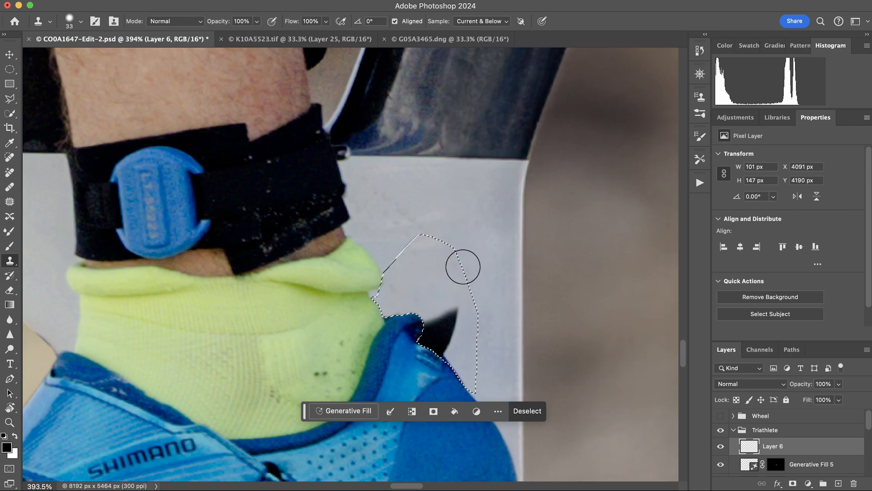
{"action": "left_click", "coordinate": [463, 267], "text": "alt"}
{"action": "mouse_move", "coordinate": [436, 343]}
{"action": "left_mouse_down"}
{"action": "mouse_move", "coordinate": [430, 323]}
{"action": "mouse_move", "coordinate": [448, 363]}
{"action": "mouse_move", "coordinate": [458, 354]}
{"action": "mouse_move", "coordinate": [438, 356]}
{"action": "mouse_move", "coordinate": [450, 352]}
{"action": "mouse_move", "coordinate": [426, 340]}
{"action": "left_mouse_up"}
{"action": "left_click", "coordinate": [447, 276], "text": "alt"}
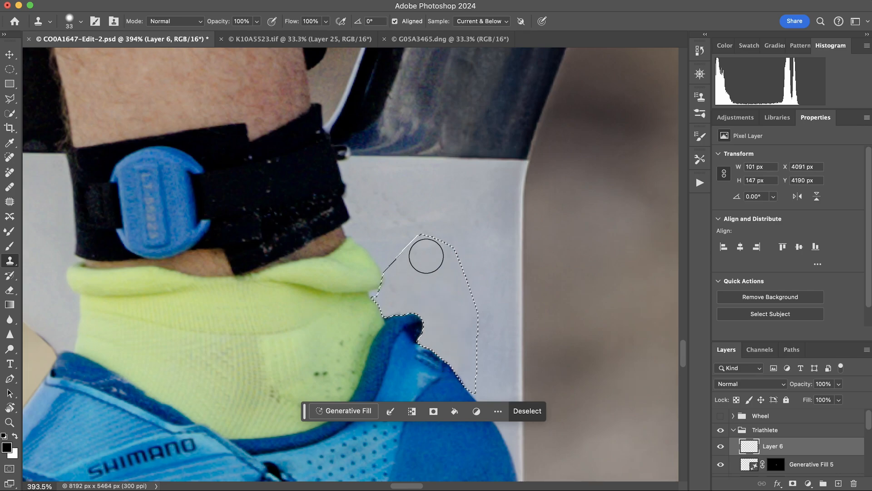
{"action": "key", "text": "super+d"}
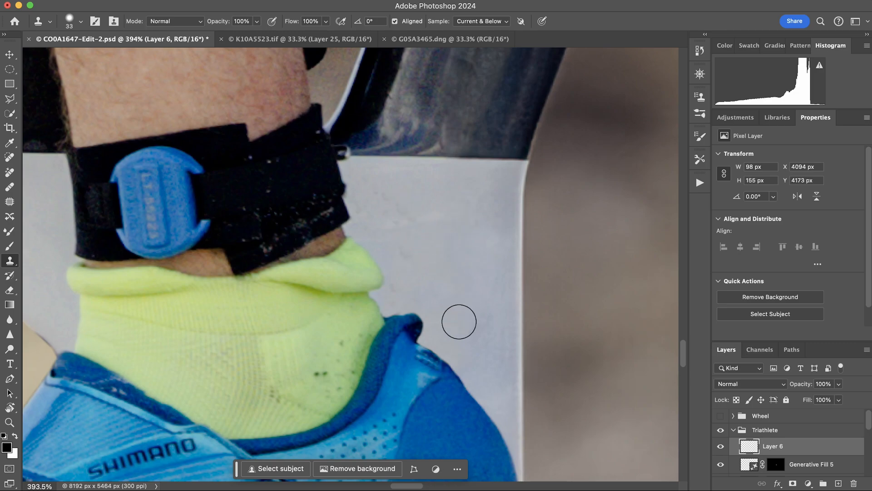
Make the Wheel group visible again around the rider's shoe.
{"action": "left_click_drag", "start_coordinate": [473, 274], "coordinate": [374, 274]}
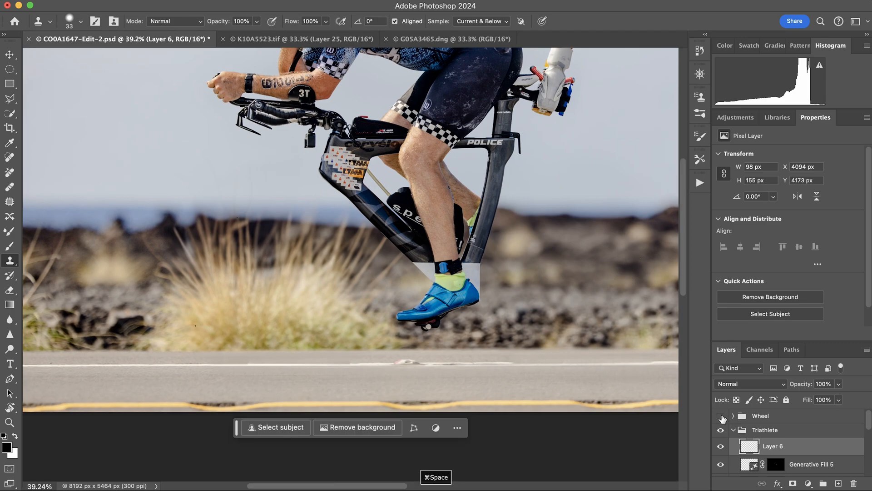
{"action": "left_click", "coordinate": [722, 416]}
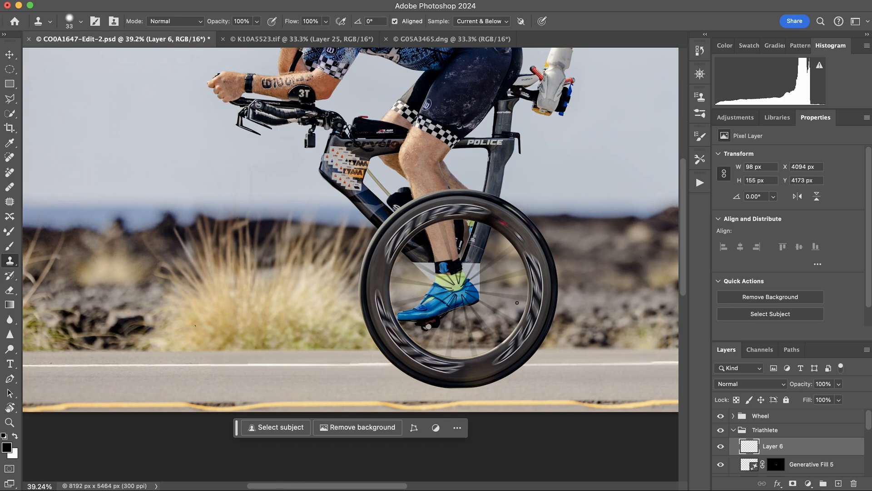
{"action": "key", "text": "super+space"}
{"action": "left_click_drag", "start_coordinate": [499, 283], "coordinate": [485, 283]}
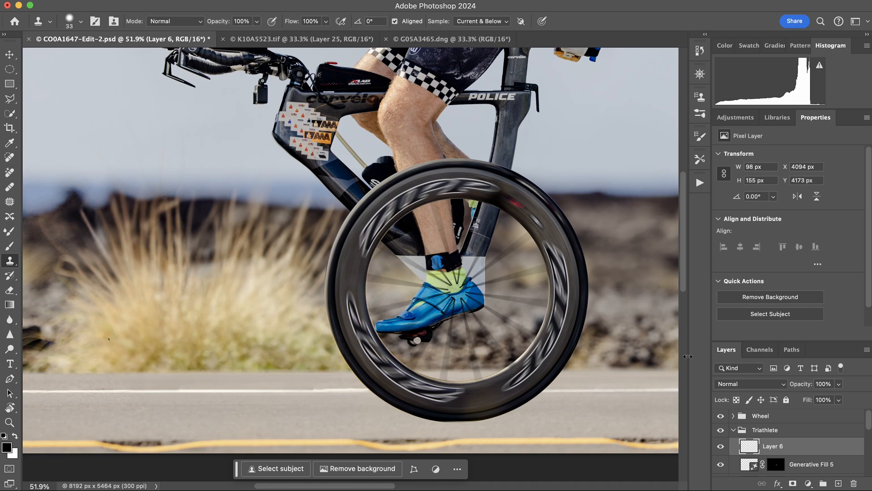
Lower the Wheel group's opacity to 71% and add a white layer mask to the group.
{"action": "left_click", "coordinate": [802, 415]}
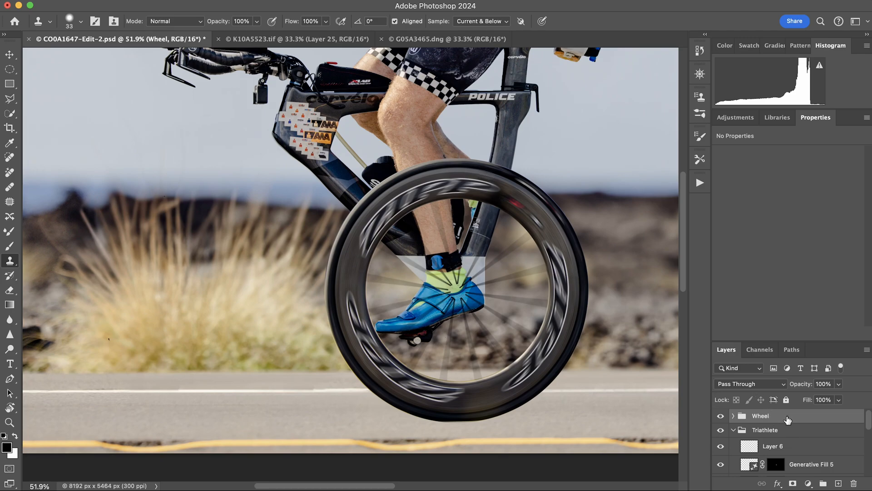
{"action": "left_click_drag", "start_coordinate": [804, 387], "coordinate": [787, 387]}
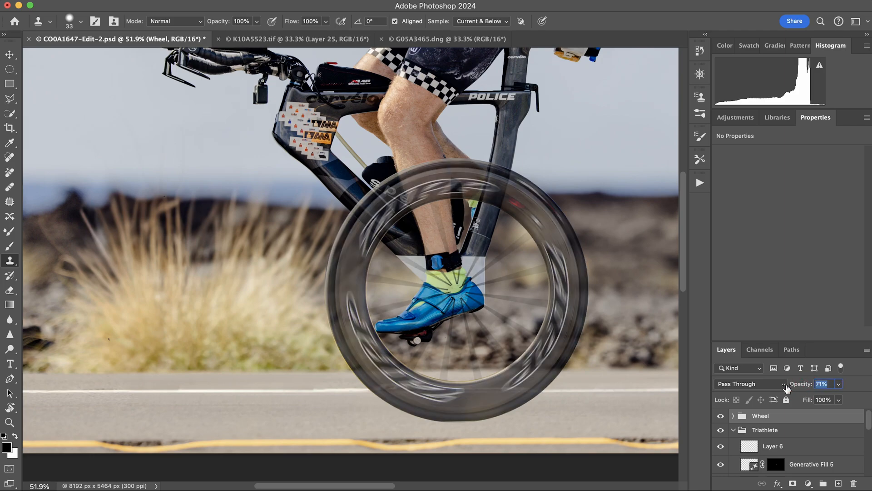
{"action": "left_click", "coordinate": [792, 483]}
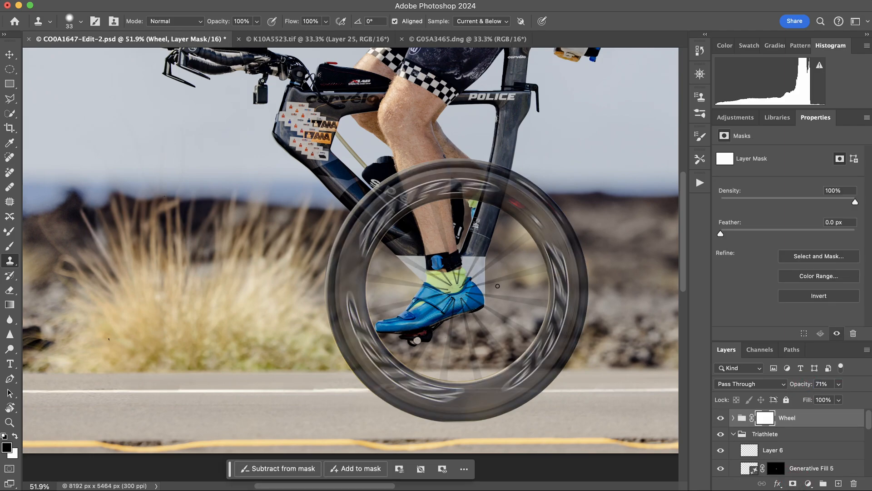
Paint black on the Wheel group's mask with an 82 px brush to hide the wheel where it crosses the frame's down tube.
{"action": "key", "text": "b"}
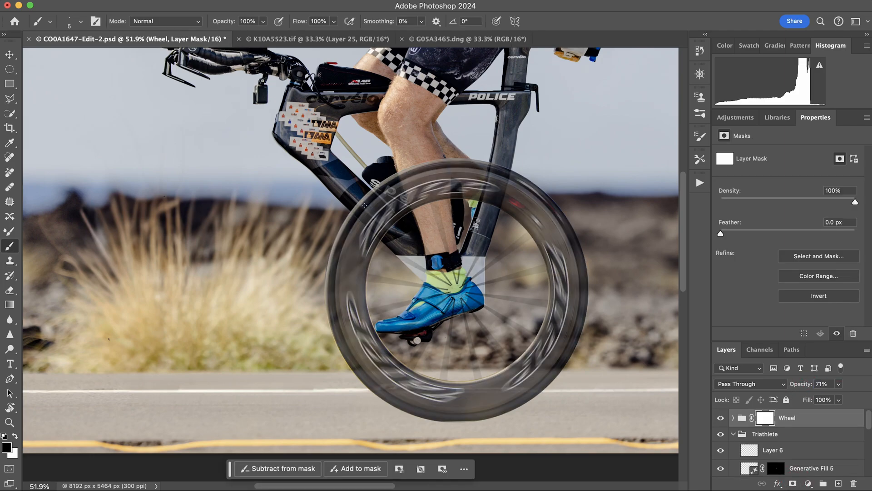
{"action": "left_click_drag", "start_coordinate": [359, 204], "coordinate": [398, 213]}
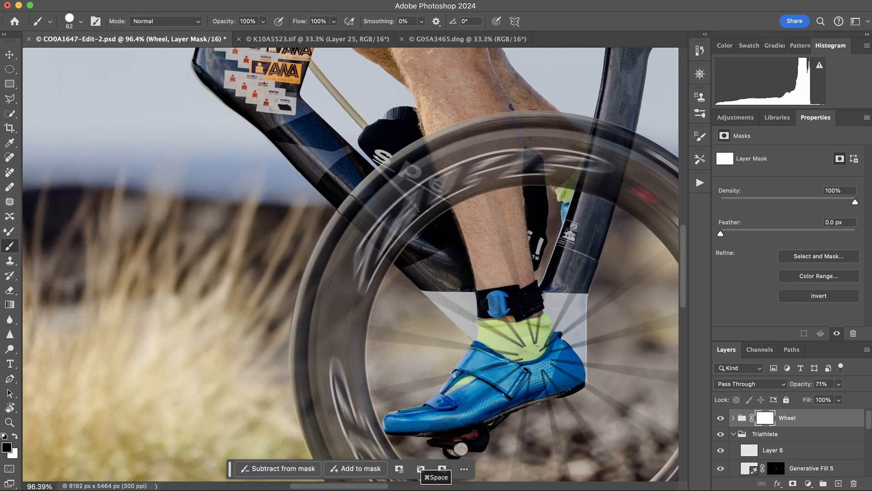
{"action": "left_click", "coordinate": [348, 204]}
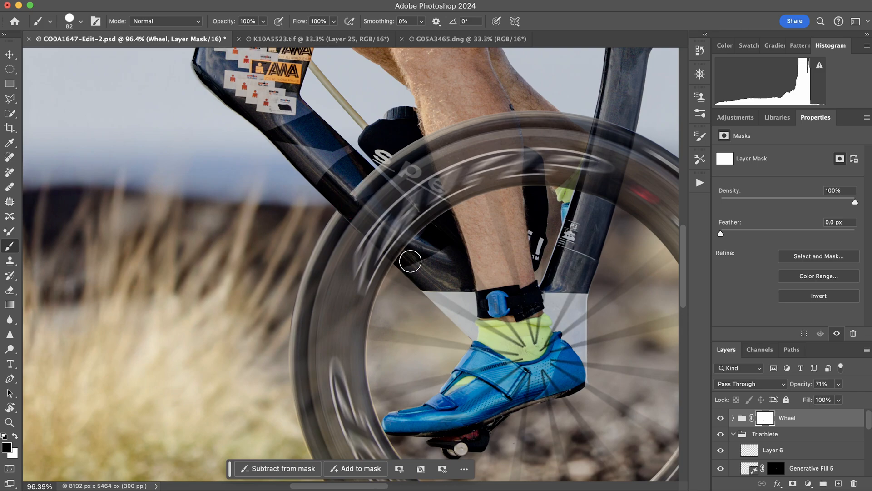
{"action": "left_click", "coordinate": [405, 260], "text": "shift"}
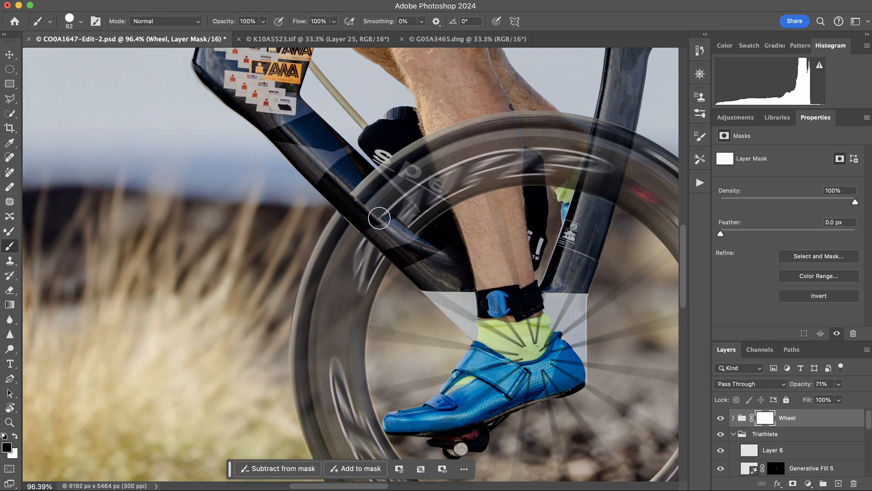
{"action": "mouse_move", "coordinate": [376, 217]}
{"action": "left_mouse_down"}
{"action": "mouse_move", "coordinate": [361, 194]}
{"action": "mouse_move", "coordinate": [367, 189]}
{"action": "mouse_move", "coordinate": [402, 218]}
{"action": "mouse_move", "coordinate": [368, 177]}
{"action": "left_mouse_up"}
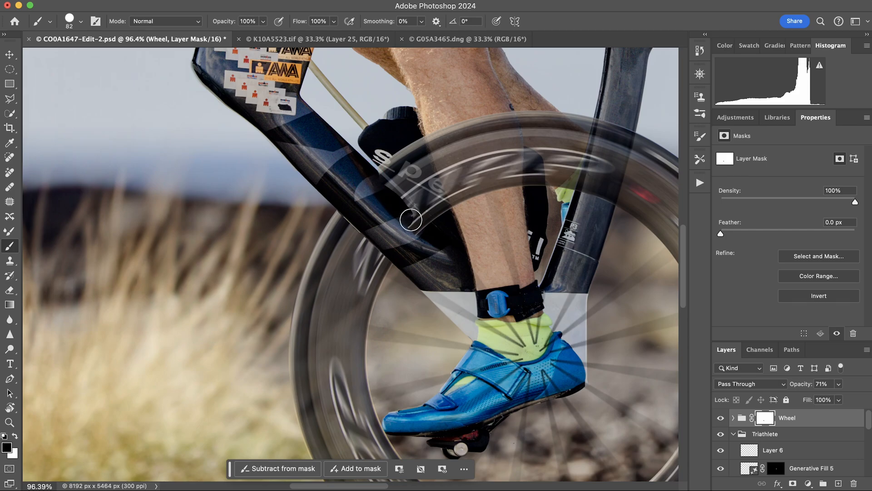
{"action": "left_click", "coordinate": [421, 229], "text": "shift"}
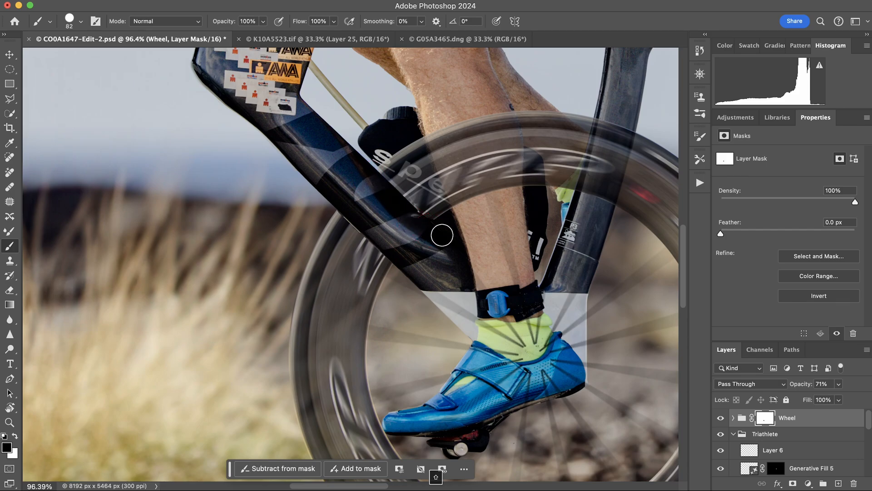
Mask the wheel out over the black water bottle and the adjoining front edge of the rider's shin.
{"action": "left_click_drag", "start_coordinate": [423, 185], "coordinate": [489, 185]}
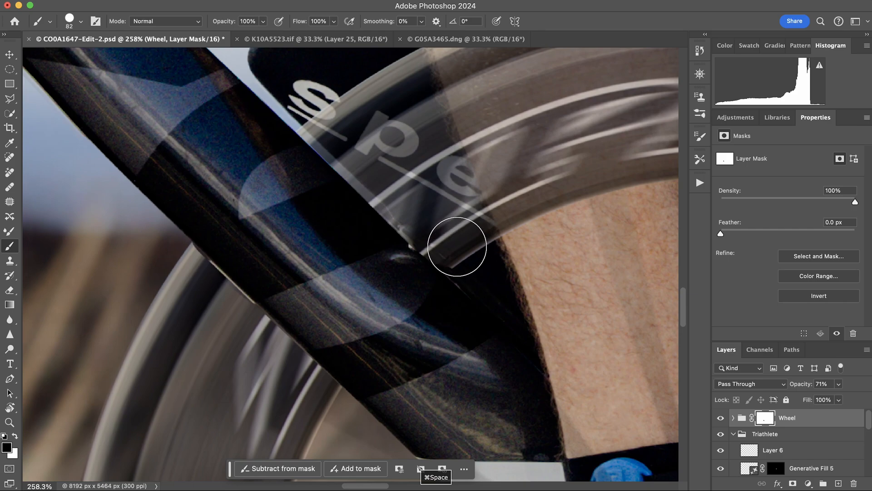
{"action": "mouse_move", "coordinate": [448, 237]}
{"action": "left_mouse_down"}
{"action": "mouse_move", "coordinate": [413, 184]}
{"action": "mouse_move", "coordinate": [389, 169]}
{"action": "left_mouse_up"}
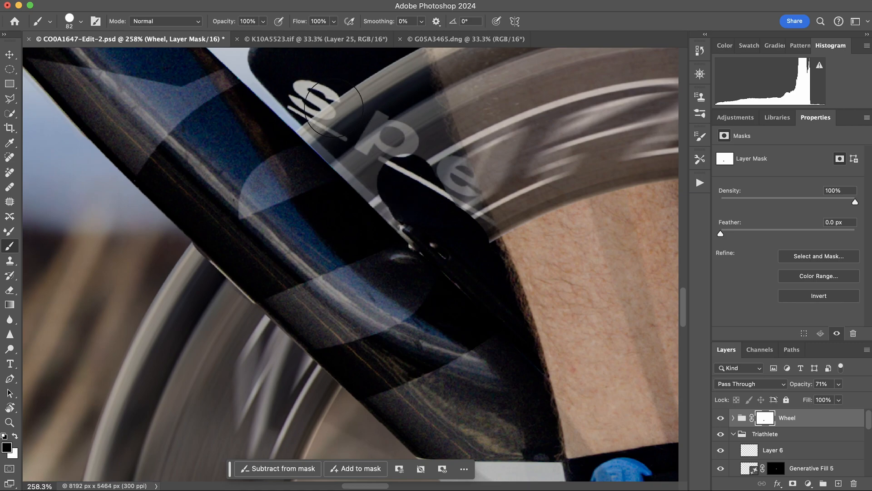
{"action": "mouse_move", "coordinate": [326, 108]}
{"action": "left_mouse_down"}
{"action": "mouse_move", "coordinate": [361, 93]}
{"action": "mouse_move", "coordinate": [418, 89]}
{"action": "mouse_move", "coordinate": [415, 120]}
{"action": "mouse_move", "coordinate": [514, 239]}
{"action": "mouse_move", "coordinate": [545, 244]}
{"action": "mouse_move", "coordinate": [531, 248]}
{"action": "mouse_move", "coordinate": [530, 196]}
{"action": "mouse_move", "coordinate": [558, 216]}
{"action": "mouse_move", "coordinate": [563, 206]}
{"action": "mouse_move", "coordinate": [597, 301]}
{"action": "mouse_move", "coordinate": [540, 322]}
{"action": "mouse_move", "coordinate": [520, 313]}
{"action": "left_mouse_up"}
Paint black on the Wheel group's mask to hide the wheel over the sock, the near lower leg and the bottle behind it.
{"action": "key", "text": "super+space"}
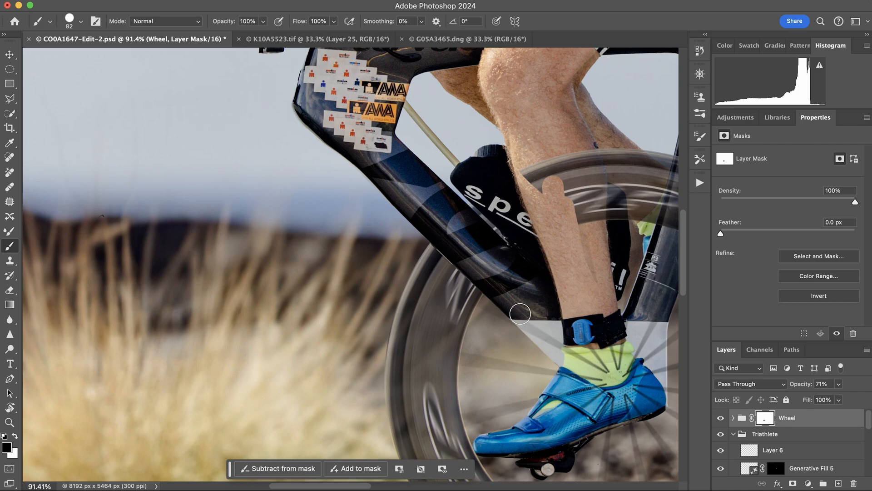
{"action": "left_click", "coordinate": [555, 347], "text": "shift"}
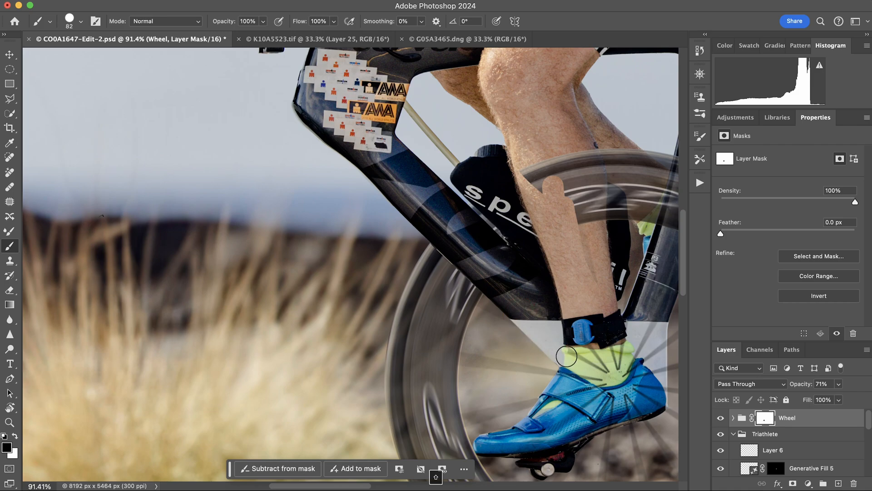
{"action": "mouse_move", "coordinate": [573, 369]}
{"action": "left_mouse_down"}
{"action": "mouse_move", "coordinate": [591, 368]}
{"action": "mouse_move", "coordinate": [582, 338]}
{"action": "left_mouse_up"}
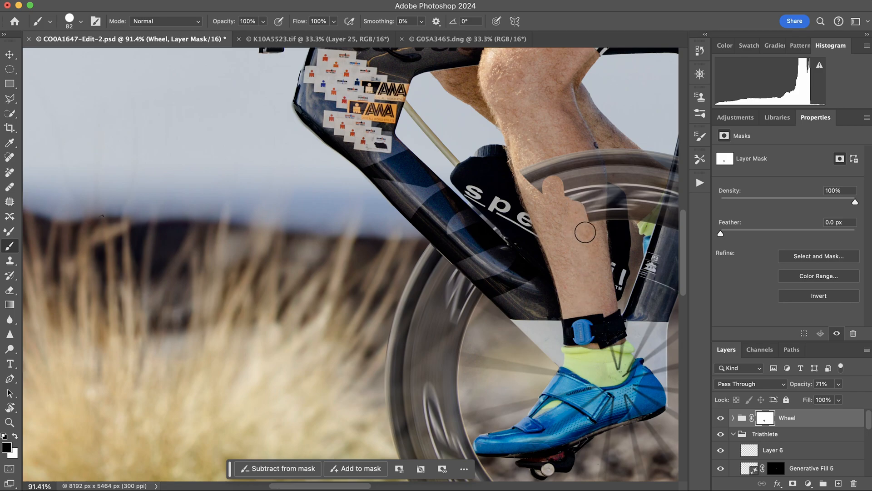
{"action": "scroll", "coordinate": [584, 232], "scroll_direction": "right", "scroll_amount": 5}
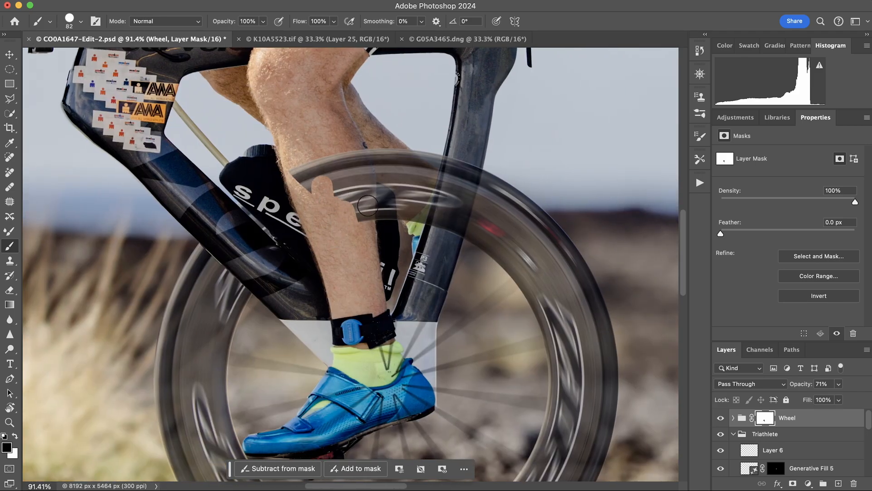
{"action": "mouse_move", "coordinate": [371, 200]}
{"action": "left_mouse_down"}
{"action": "mouse_move", "coordinate": [386, 220]}
{"action": "mouse_move", "coordinate": [373, 150]}
{"action": "mouse_move", "coordinate": [366, 223]}
{"action": "mouse_move", "coordinate": [353, 155]}
{"action": "mouse_move", "coordinate": [342, 188]}
{"action": "mouse_move", "coordinate": [328, 153]}
{"action": "mouse_move", "coordinate": [304, 180]}
{"action": "mouse_move", "coordinate": [312, 163]}
{"action": "left_mouse_up"}
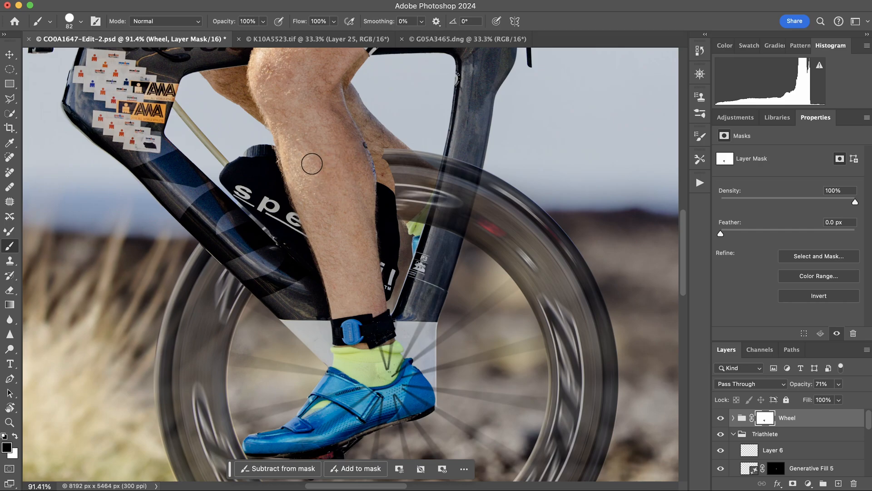
Paint white on the mask with a 54 px brush to restore the wheel over the far calf, between the near leg and bottle.
{"action": "left_click", "coordinate": [398, 153], "text": "super+space"}
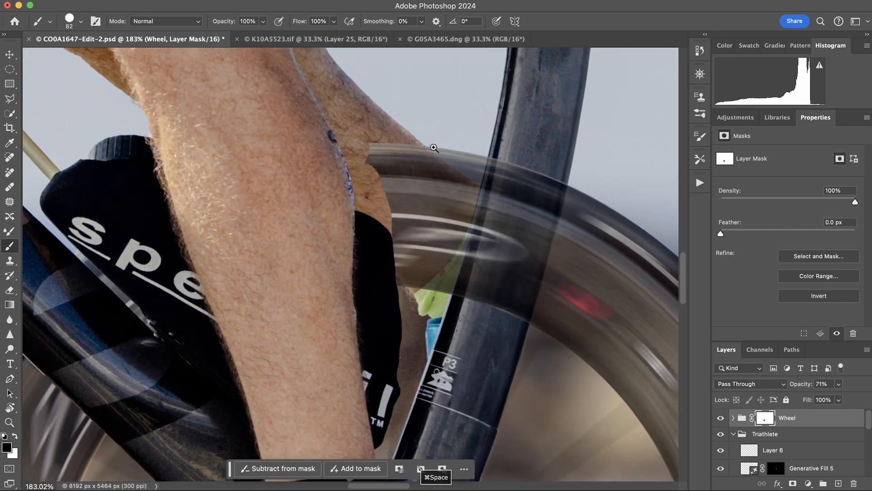
{"action": "left_click_drag", "start_coordinate": [380, 159], "coordinate": [366, 161]}
{"action": "key", "text": "x"}
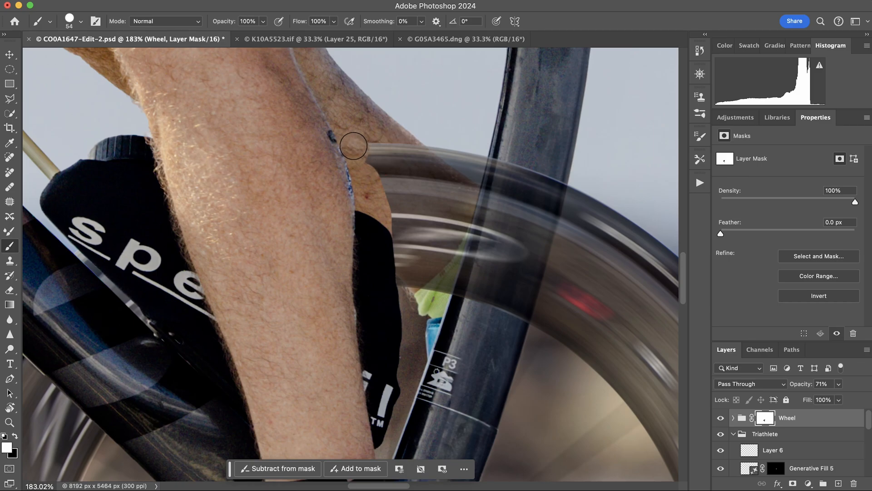
{"action": "mouse_move", "coordinate": [353, 146]}
{"action": "left_mouse_down"}
{"action": "mouse_move", "coordinate": [347, 136]}
{"action": "mouse_move", "coordinate": [362, 143]}
{"action": "mouse_move", "coordinate": [352, 142]}
{"action": "mouse_move", "coordinate": [368, 205]}
{"action": "mouse_move", "coordinate": [384, 203]}
{"action": "mouse_move", "coordinate": [393, 228]}
{"action": "mouse_move", "coordinate": [380, 167]}
{"action": "mouse_move", "coordinate": [381, 220]}
{"action": "mouse_move", "coordinate": [353, 225]}
{"action": "mouse_move", "coordinate": [374, 237]}
{"action": "left_mouse_up"}
{"action": "key", "text": "x"}
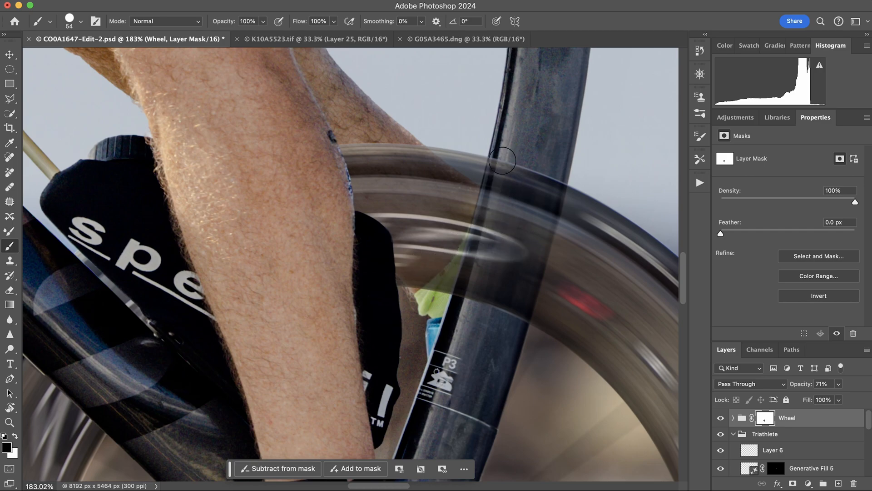
Mask the wheel out with black where it crosses the frame's seat tube, following the tube's front and rear edges.
{"action": "left_click_drag", "start_coordinate": [502, 160], "coordinate": [491, 209]}
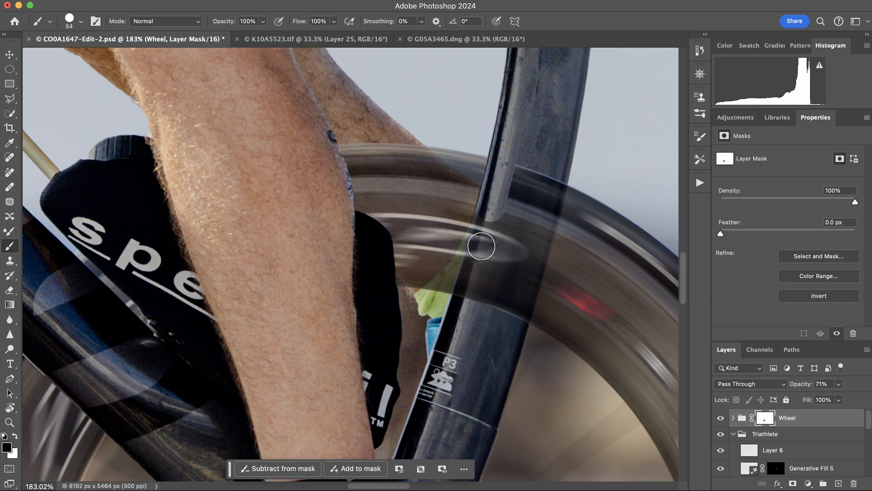
{"action": "left_click", "coordinate": [466, 264], "text": "shift"}
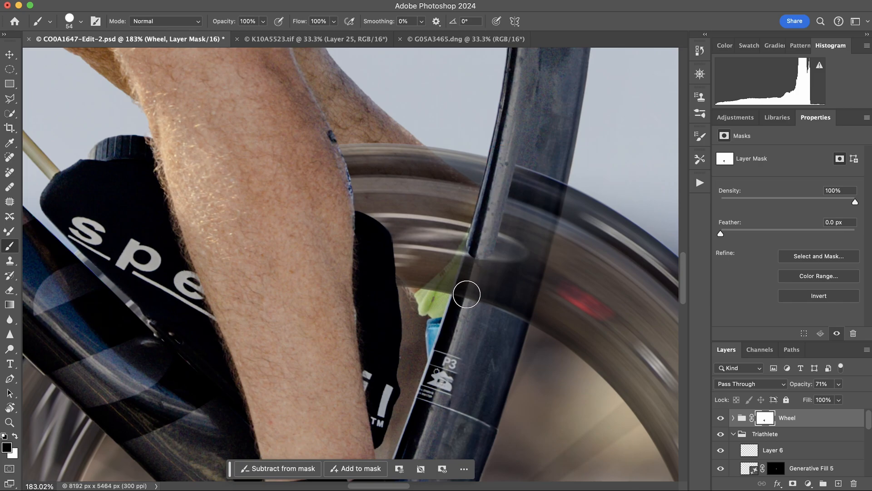
{"action": "left_click", "coordinate": [466, 298], "text": "shift"}
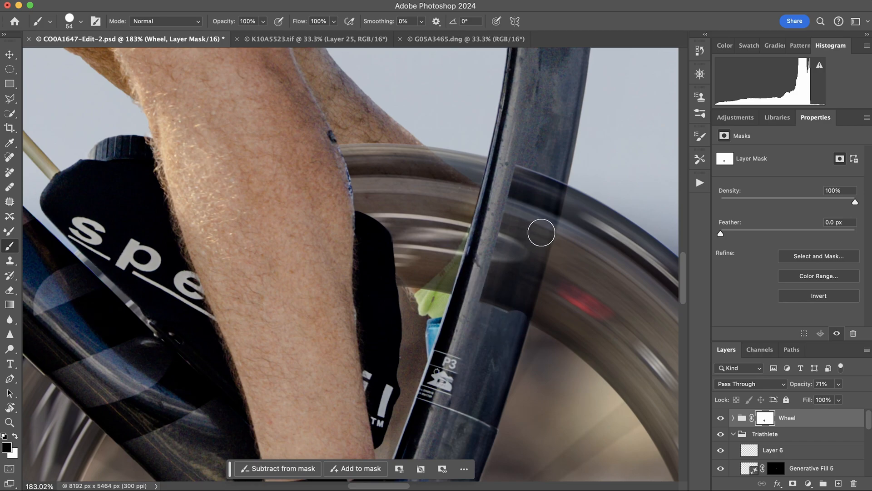
{"action": "left_click", "coordinate": [541, 231], "text": "shift"}
{"action": "mouse_move", "coordinate": [553, 185]}
{"action": "left_mouse_down"}
{"action": "mouse_move", "coordinate": [535, 167]}
{"action": "mouse_move", "coordinate": [511, 236]}
{"action": "mouse_move", "coordinate": [507, 304]}
{"action": "mouse_move", "coordinate": [488, 293]}
{"action": "mouse_move", "coordinate": [510, 173]}
{"action": "mouse_move", "coordinate": [520, 165]}
{"action": "mouse_move", "coordinate": [521, 233]}
{"action": "mouse_move", "coordinate": [499, 238]}
{"action": "mouse_move", "coordinate": [474, 227]}
{"action": "left_mouse_up"}
Mask the wheel spokes out over the sock, the blue shoe and the white frame section behind the ankle.
{"action": "left_click_drag", "start_coordinate": [473, 375], "coordinate": [506, 376]}
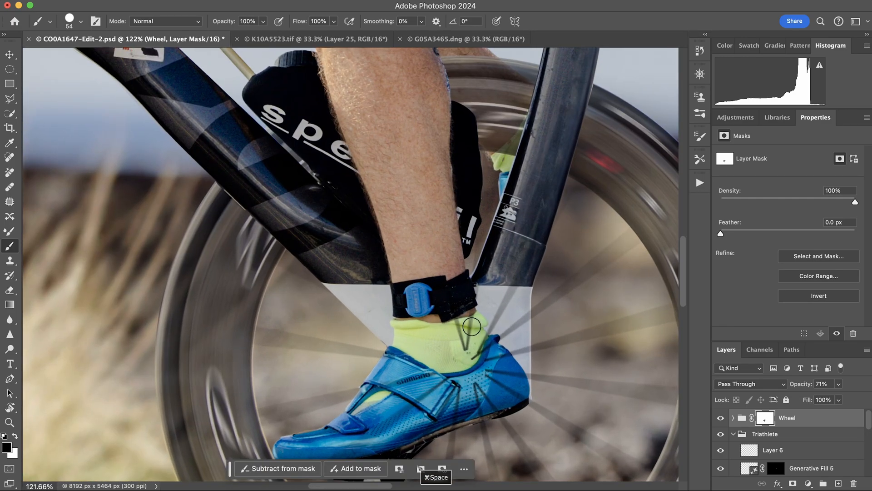
{"action": "mouse_move", "coordinate": [470, 317]}
{"action": "left_mouse_down"}
{"action": "mouse_move", "coordinate": [451, 347]}
{"action": "mouse_move", "coordinate": [461, 347]}
{"action": "left_mouse_up"}
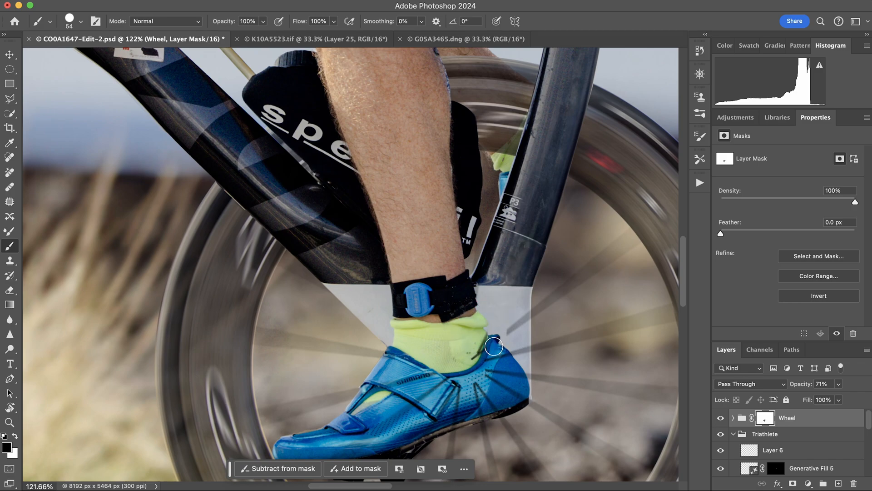
{"action": "mouse_move", "coordinate": [494, 346]}
{"action": "left_mouse_down"}
{"action": "mouse_move", "coordinate": [484, 369]}
{"action": "mouse_move", "coordinate": [497, 349]}
{"action": "left_mouse_up"}
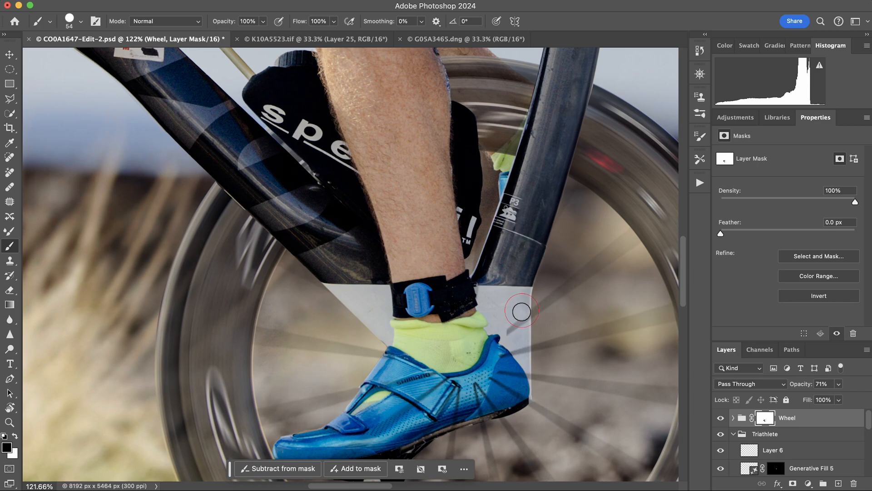
{"action": "left_click", "coordinate": [521, 351], "text": "shift"}
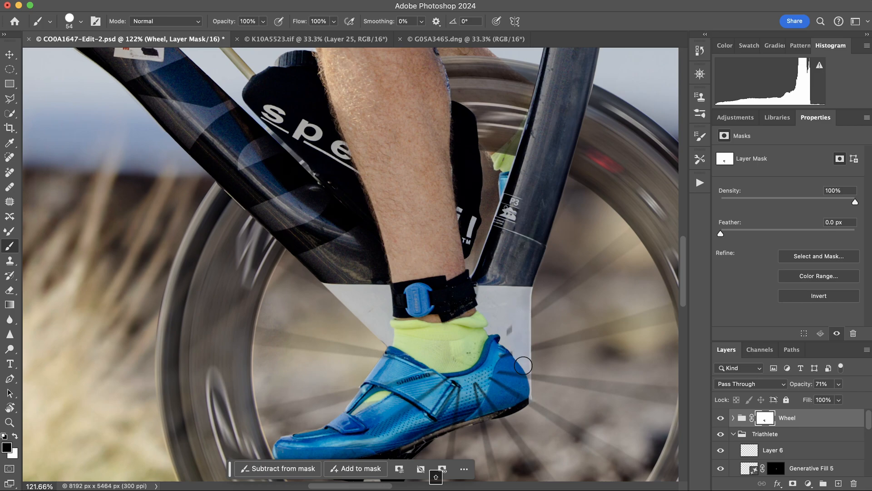
{"action": "left_click", "coordinate": [523, 373], "text": "shift"}
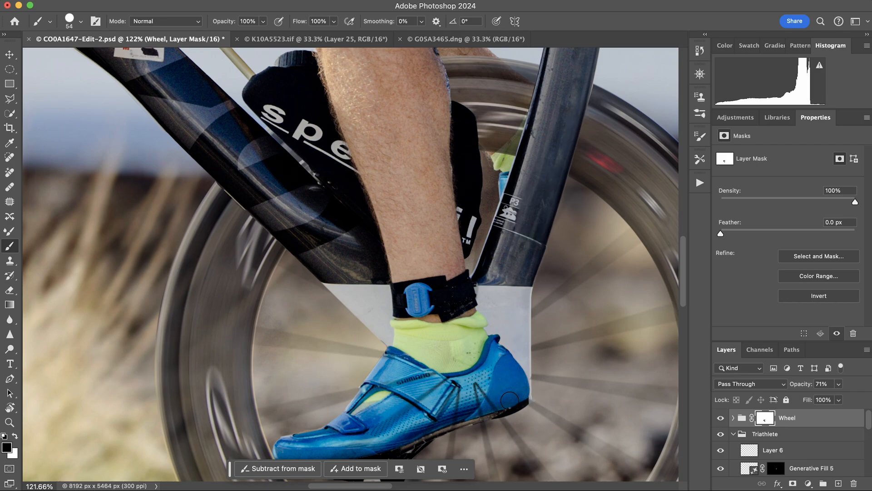
{"action": "mouse_move", "coordinate": [492, 406]}
{"action": "left_mouse_down"}
{"action": "mouse_move", "coordinate": [473, 413]}
{"action": "mouse_move", "coordinate": [487, 391]}
{"action": "mouse_move", "coordinate": [475, 386]}
{"action": "mouse_move", "coordinate": [446, 409]}
{"action": "left_mouse_up"}
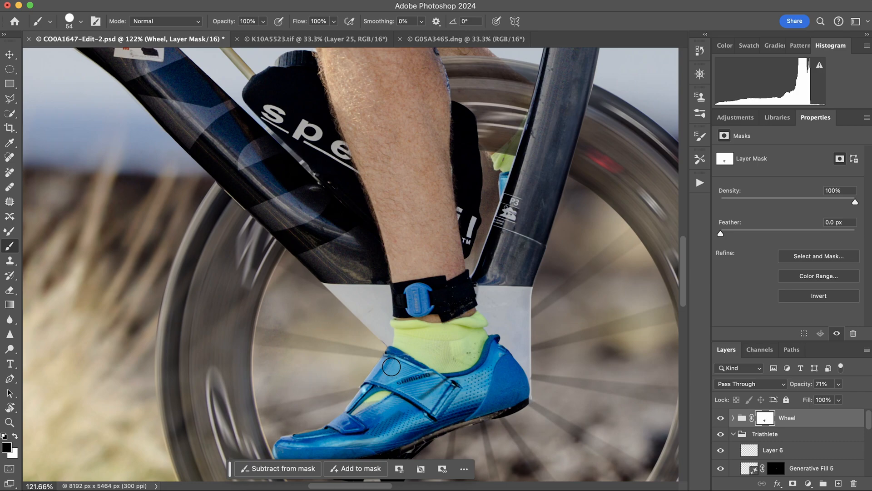
{"action": "scroll", "coordinate": [408, 361], "scroll_direction": "down", "scroll_amount": 5}
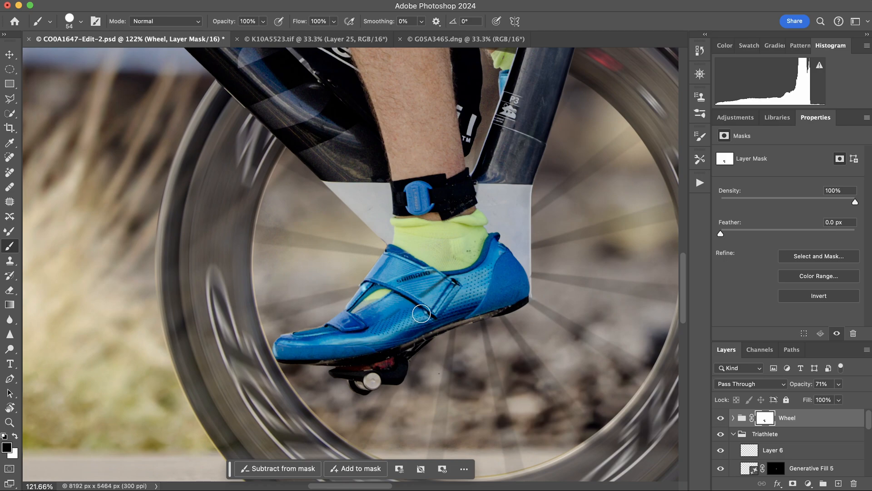
Set the Wheel group's opacity to 100% and check the masked wheel against the whole rider.
{"action": "key", "text": "super+space"}
{"action": "left_click_drag", "start_coordinate": [532, 278], "coordinate": [466, 279]}
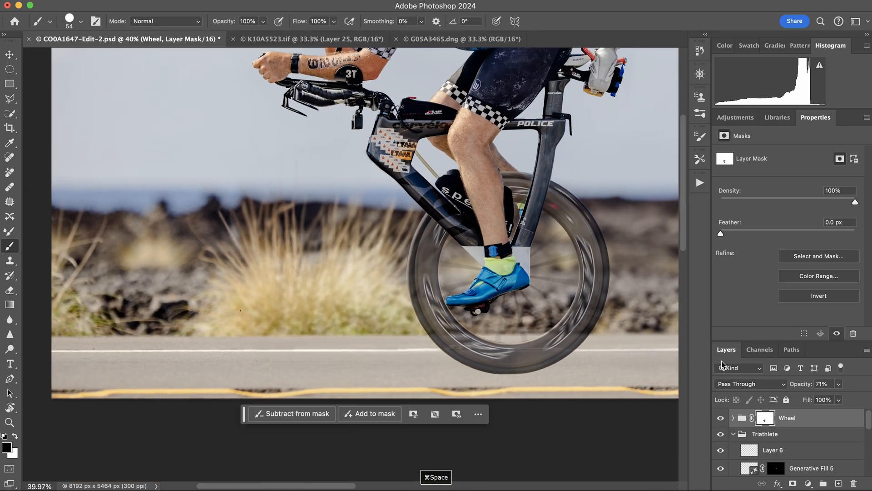
{"action": "left_click", "coordinate": [804, 386]}
{"action": "type", "text": "100"}
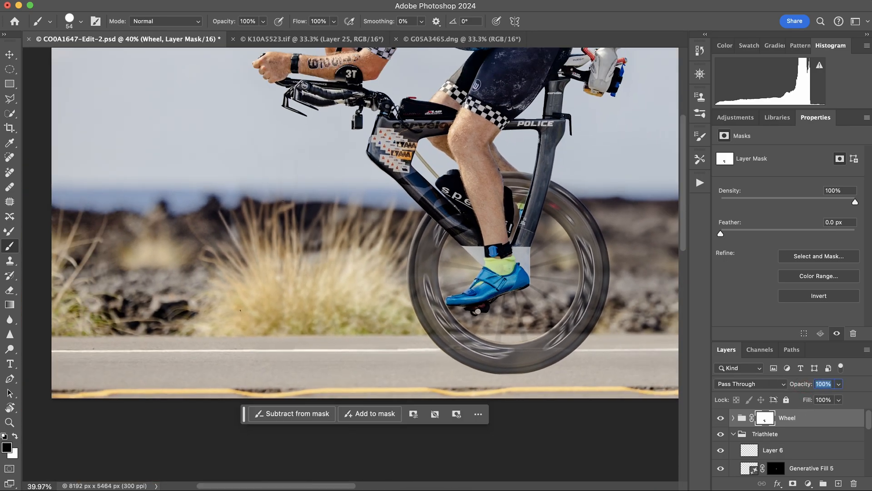
{"action": "key", "text": "Return"}
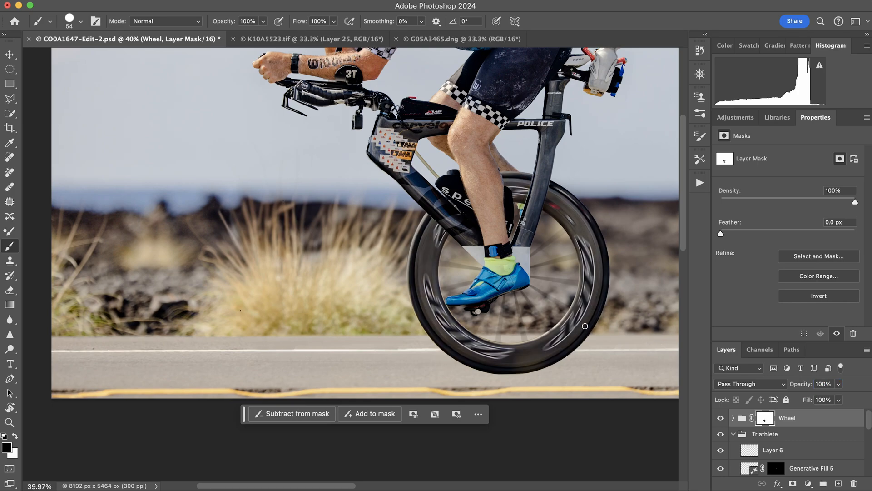
{"action": "key", "text": "super+space"}
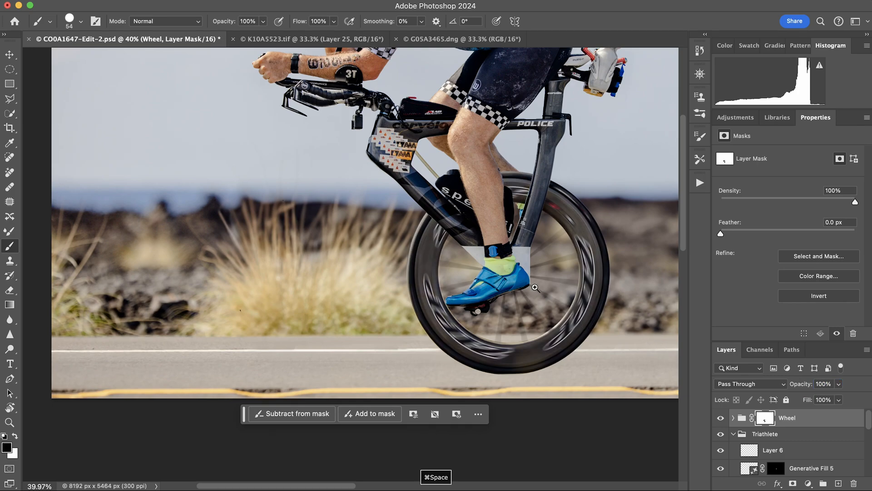
{"action": "left_click_drag", "start_coordinate": [530, 277], "coordinate": [557, 264]}
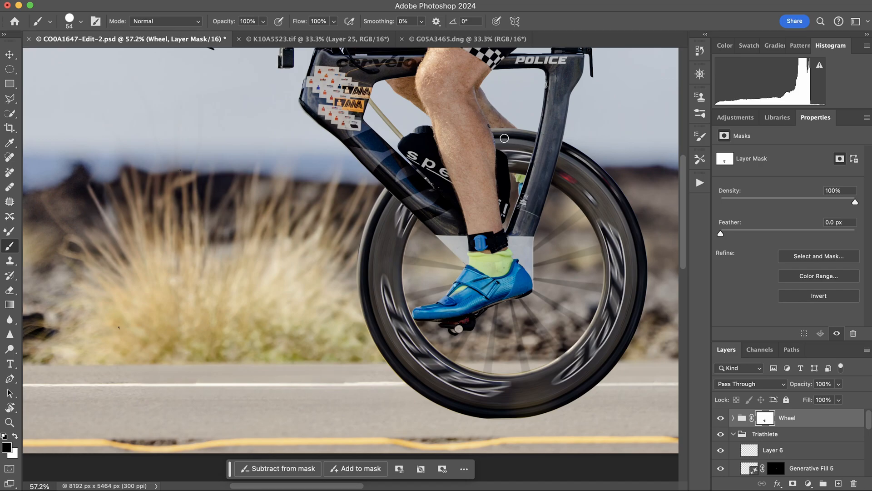
{"action": "left_click_drag", "start_coordinate": [563, 241], "coordinate": [523, 244]}
{"action": "left_click_drag", "start_coordinate": [356, 376], "coordinate": [388, 375]}
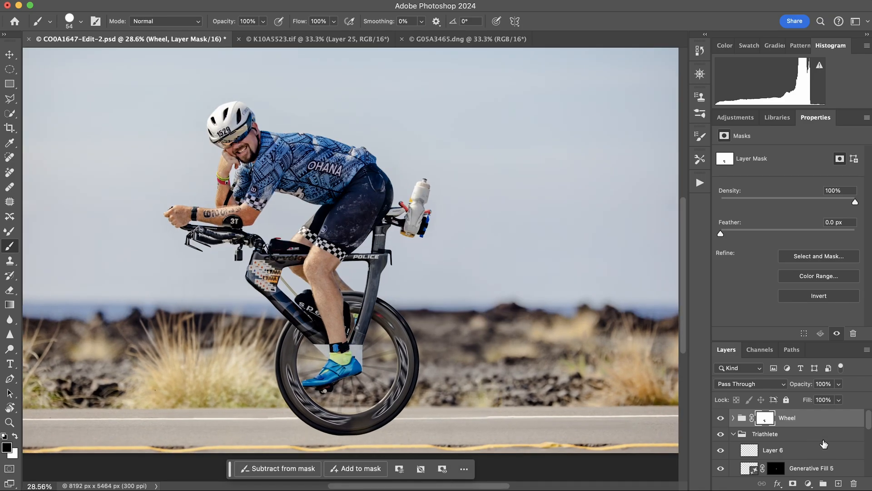
Select the original photo, Layer 0, at the base of the layer stack and show only that layer.
{"action": "scroll", "coordinate": [823, 444], "scroll_direction": "down", "scroll_amount": 5}
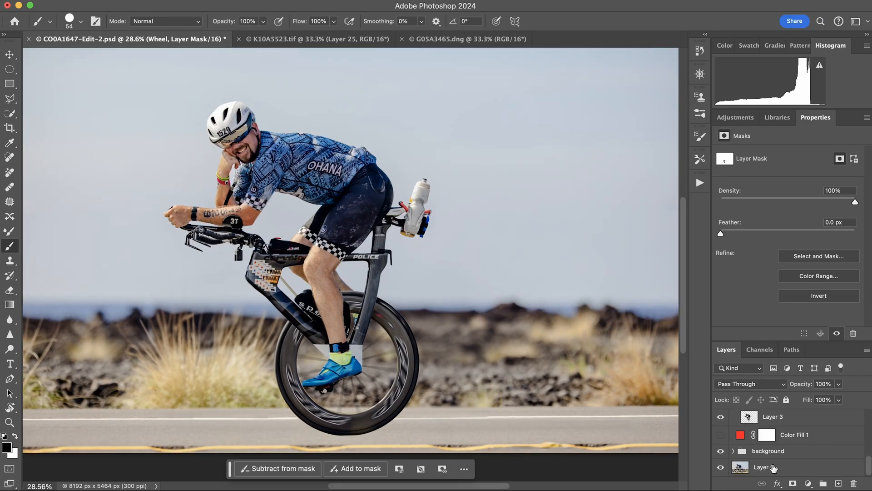
{"action": "left_click", "coordinate": [774, 467]}
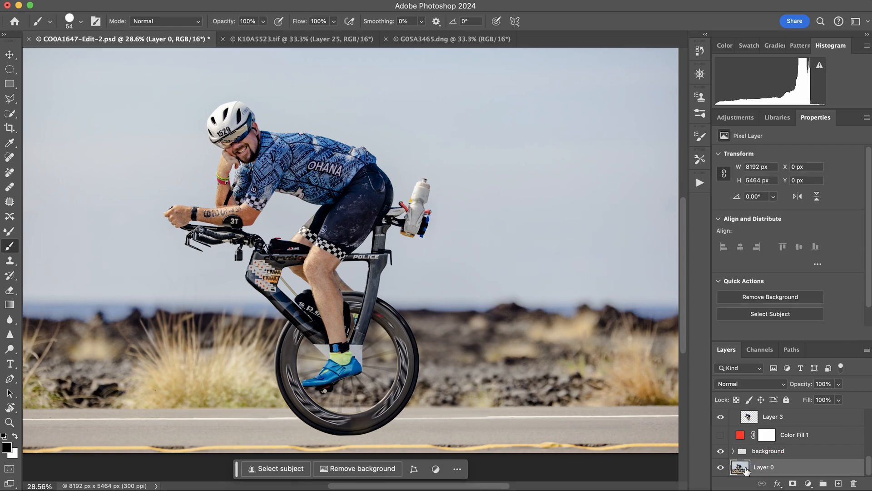
{"action": "left_click", "coordinate": [720, 468], "text": "alt"}
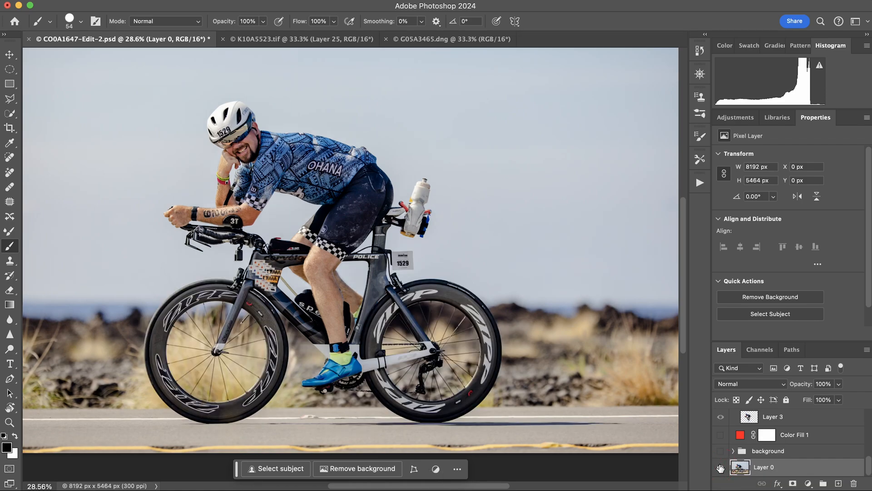
{"action": "left_click", "coordinate": [720, 468], "text": "alt"}
{"action": "left_click", "coordinate": [719, 468], "text": "alt"}
Select the thin shadow on the road below the rear wheel with the Polygonal Lasso, about 4076 by 85 px.
{"action": "left_click", "coordinate": [9, 98]}
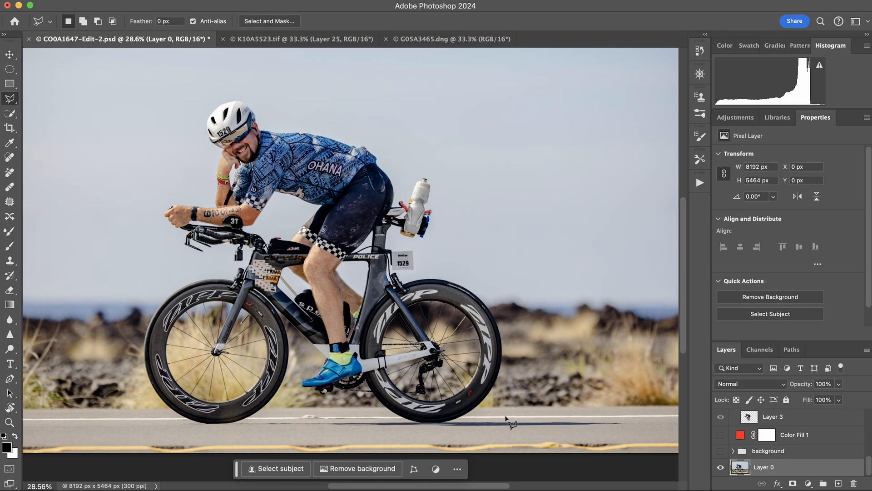
{"action": "key", "text": "super+space"}
{"action": "left_click_drag", "start_coordinate": [619, 430], "coordinate": [653, 433]}
{"action": "left_click", "coordinate": [629, 412]}
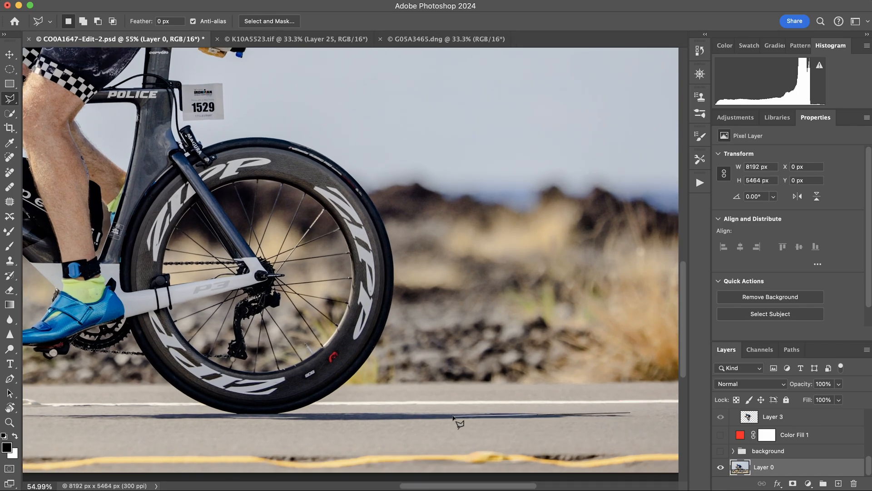
{"action": "left_click", "coordinate": [438, 411]}
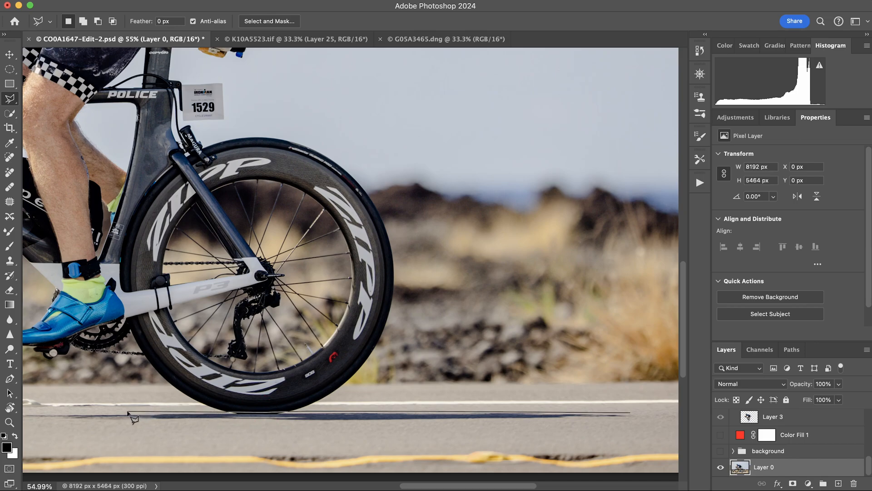
{"action": "left_click", "coordinate": [40, 421]}
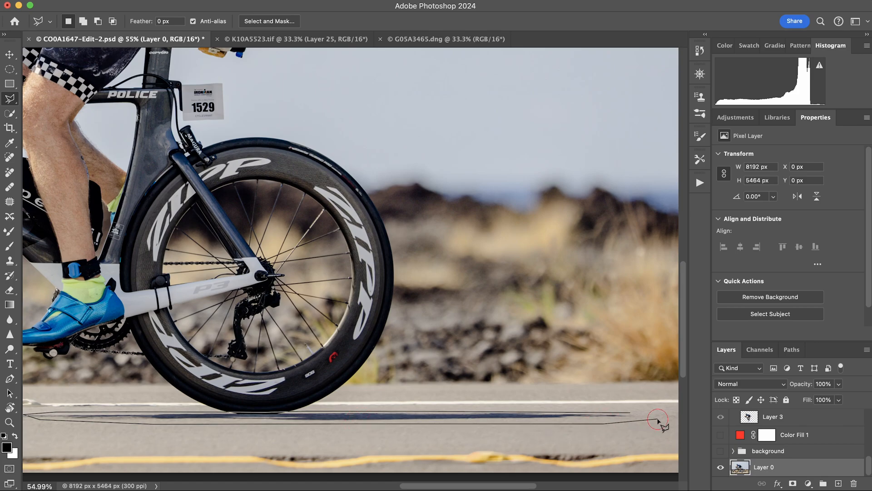
{"action": "left_click", "coordinate": [630, 414]}
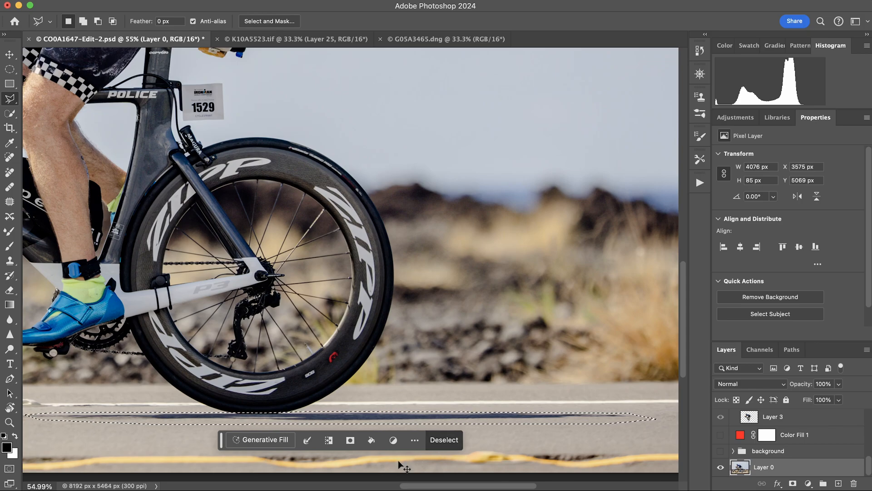
Copy the selected shadow area and add a new empty layer above the Wheel group.
{"action": "key", "text": "super+c"}
{"action": "scroll", "coordinate": [791, 463], "scroll_direction": "up", "scroll_amount": 10}
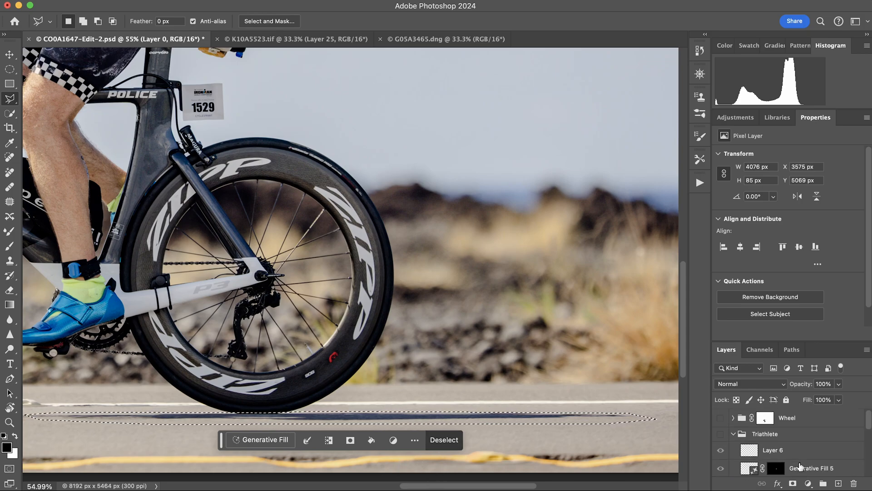
{"action": "left_click", "coordinate": [818, 419]}
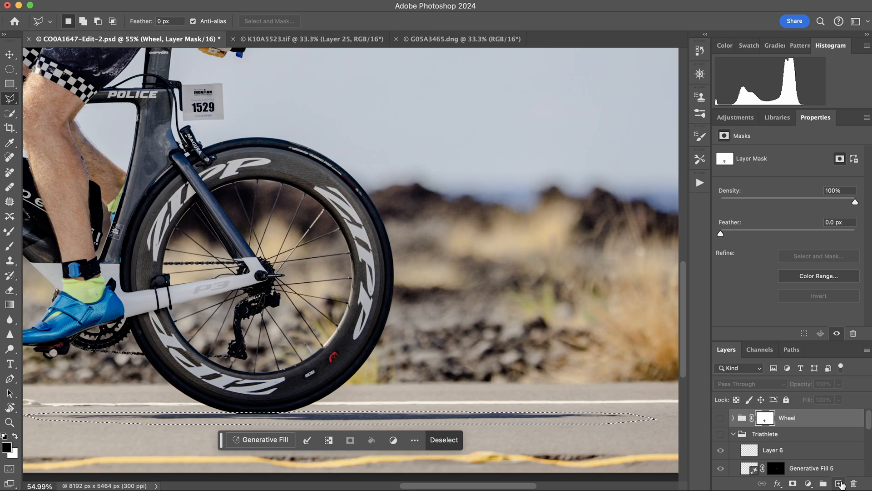
{"action": "left_click", "coordinate": [839, 483]}
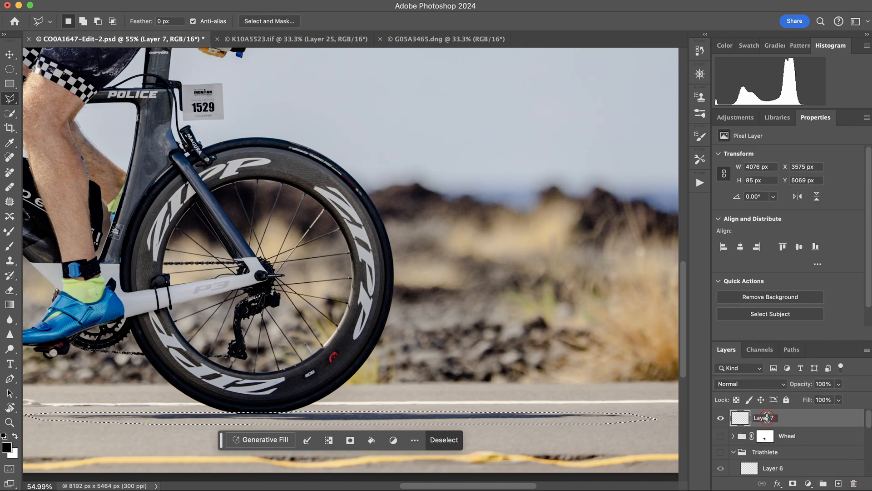
Name the new layer "shadow" and clear the selection around the copied road shadow.
{"action": "type", "text": "shadow"}
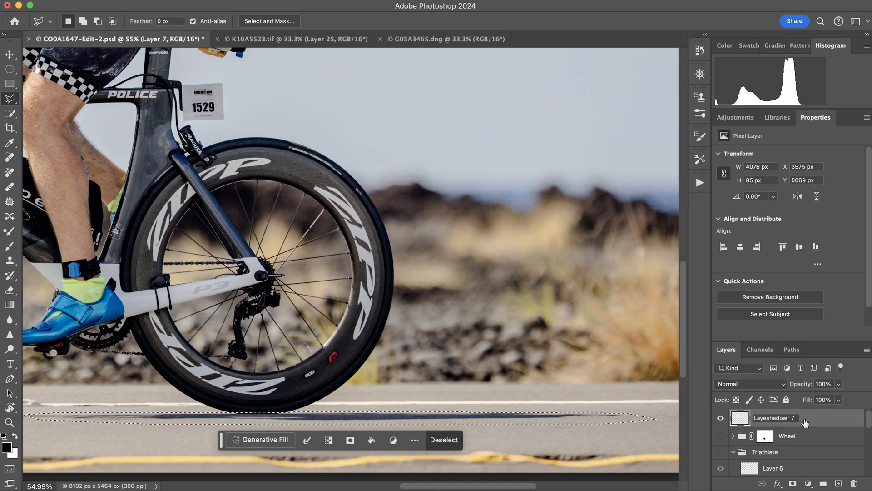
{"action": "left_click_drag", "start_coordinate": [797, 418], "coordinate": [728, 417]}
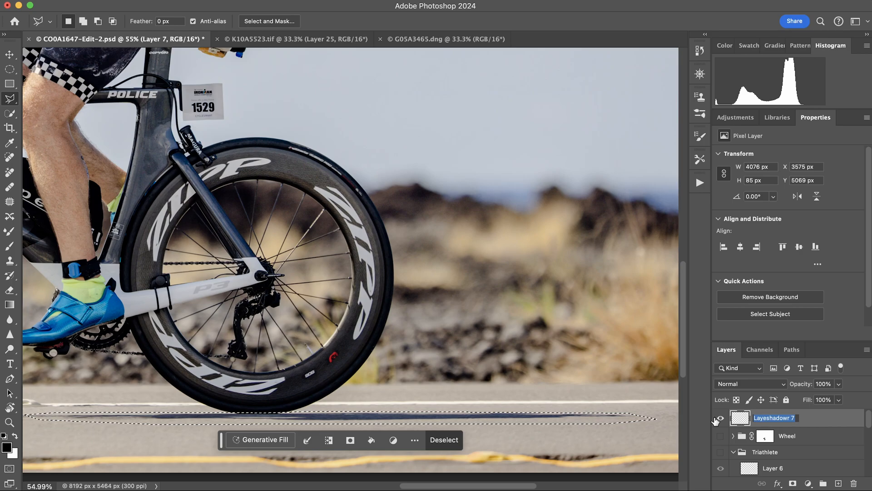
{"action": "type", "text": "shadow"}
{"action": "key", "text": "Return"}
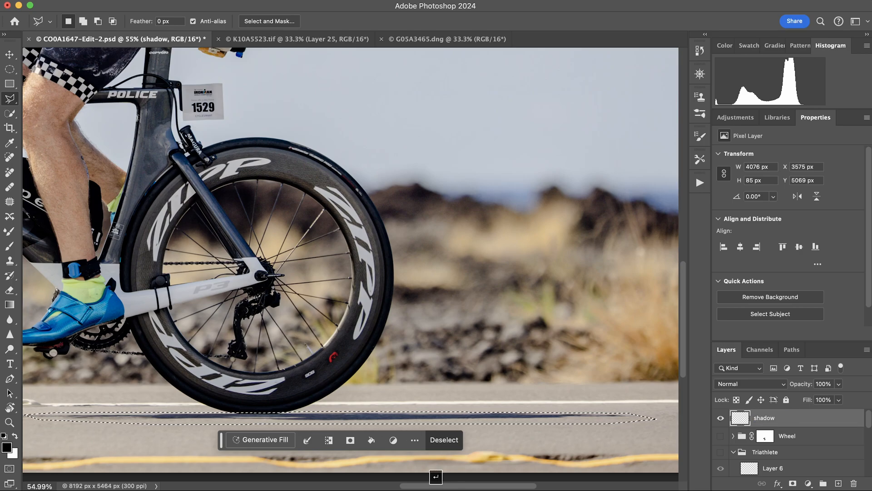
{"action": "key", "text": "super+d"}
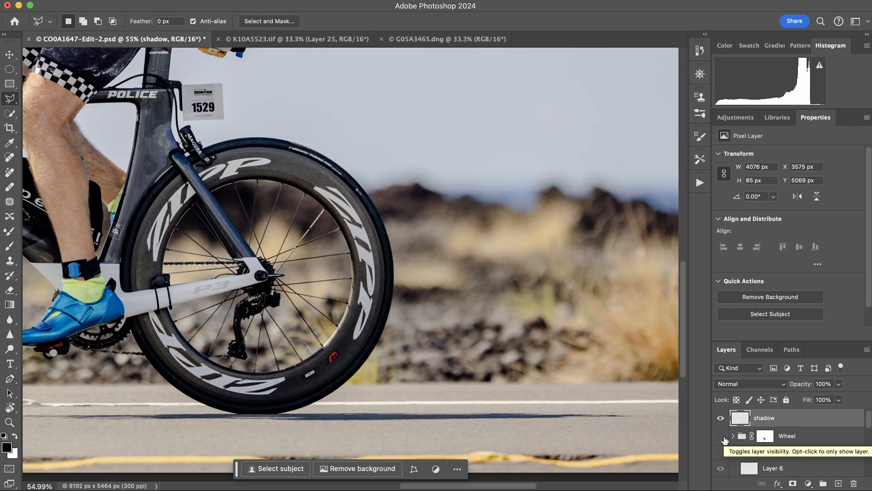
Show the Wheel, Triathlete and background groups again to bring back the full unicycle composite.
{"action": "left_click", "coordinate": [721, 436]}
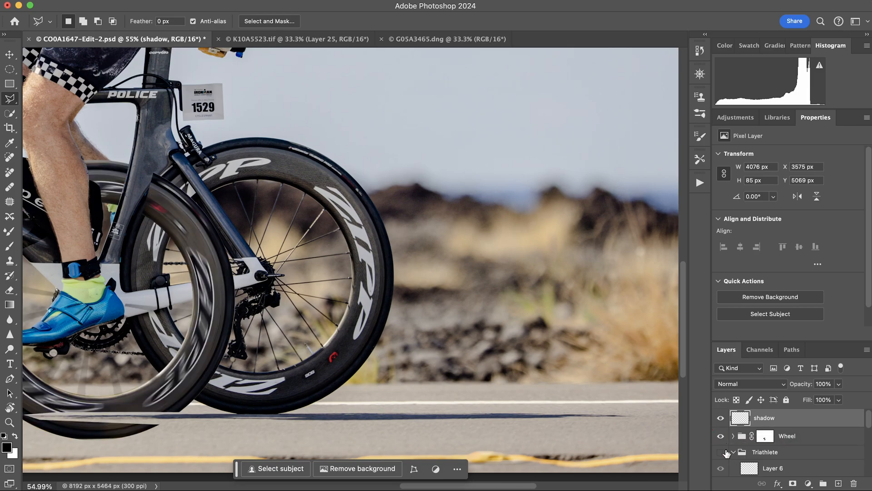
{"action": "scroll", "coordinate": [725, 453], "scroll_direction": "down", "scroll_amount": 1}
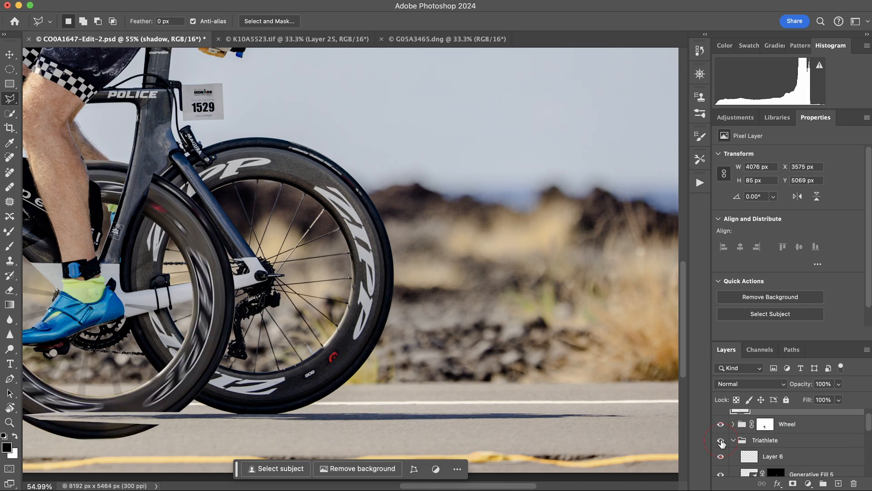
{"action": "left_click", "coordinate": [721, 440]}
{"action": "scroll", "coordinate": [721, 442], "scroll_direction": "down", "scroll_amount": 6}
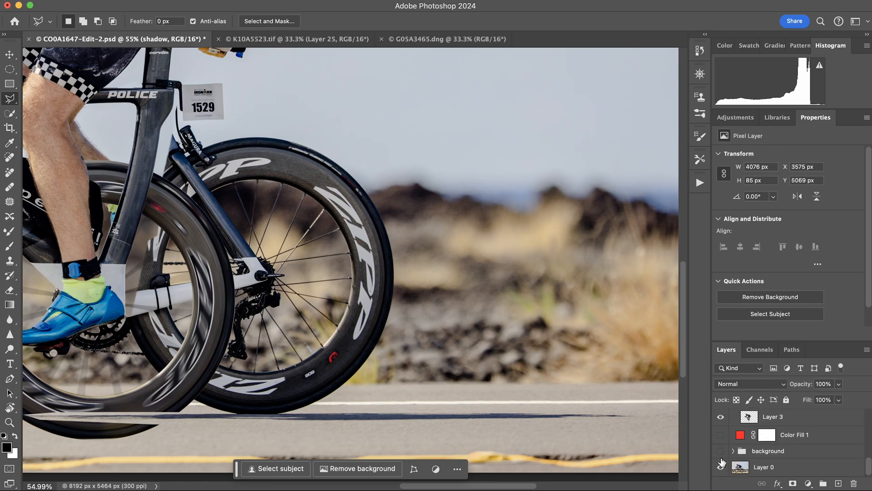
{"action": "left_click", "coordinate": [721, 451]}
{"action": "key", "text": "super+space"}
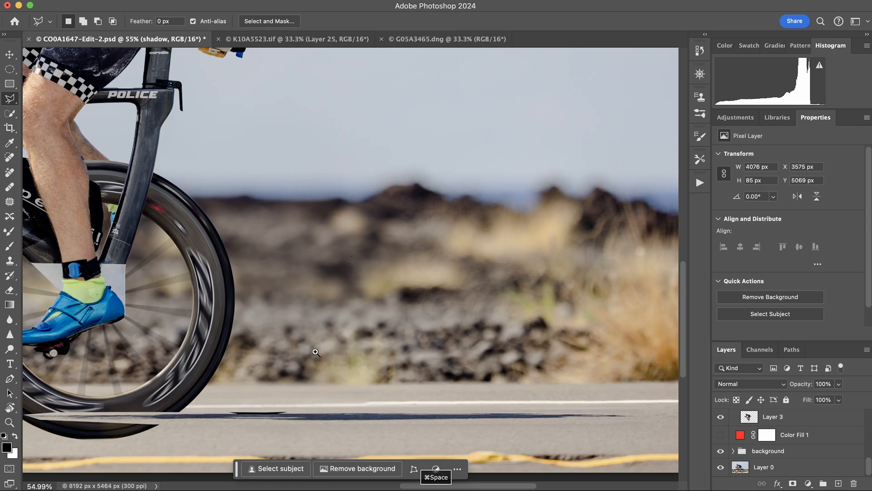
{"action": "left_click_drag", "start_coordinate": [313, 352], "coordinate": [290, 359]}
{"action": "left_click_drag", "start_coordinate": [338, 375], "coordinate": [408, 361]}
{"action": "scroll", "coordinate": [812, 443], "scroll_direction": "up", "scroll_amount": 6}
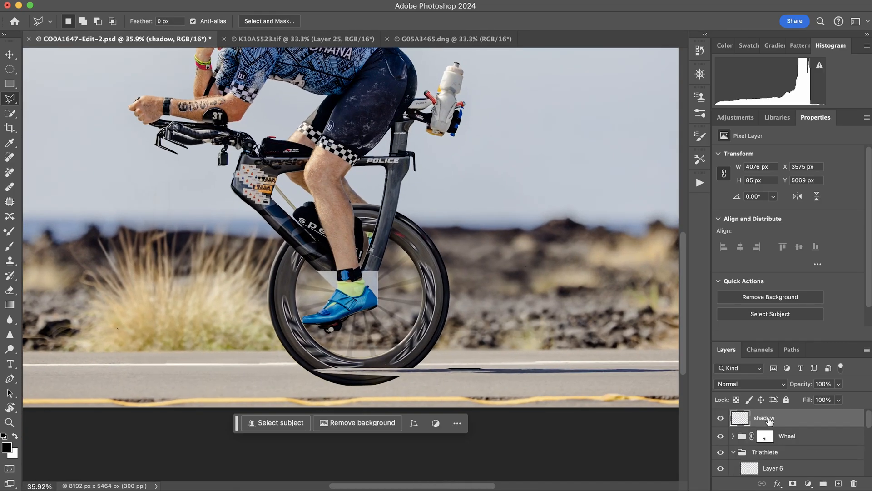
Move the shadow directly beneath the unicycle's wheel with Free Transform, centred at about X 4575, Y 5271 px.
{"action": "key", "text": "super+t"}
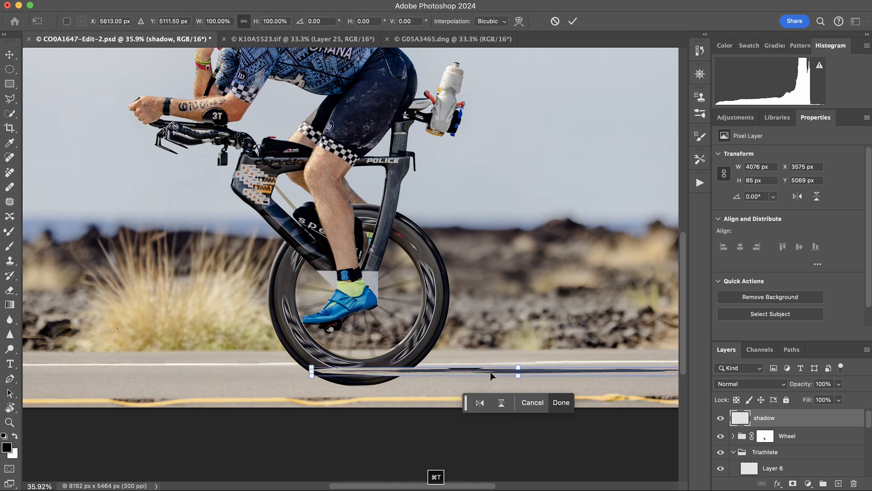
{"action": "left_click_drag", "start_coordinate": [490, 371], "coordinate": [411, 390]}
{"action": "key", "text": "super+space"}
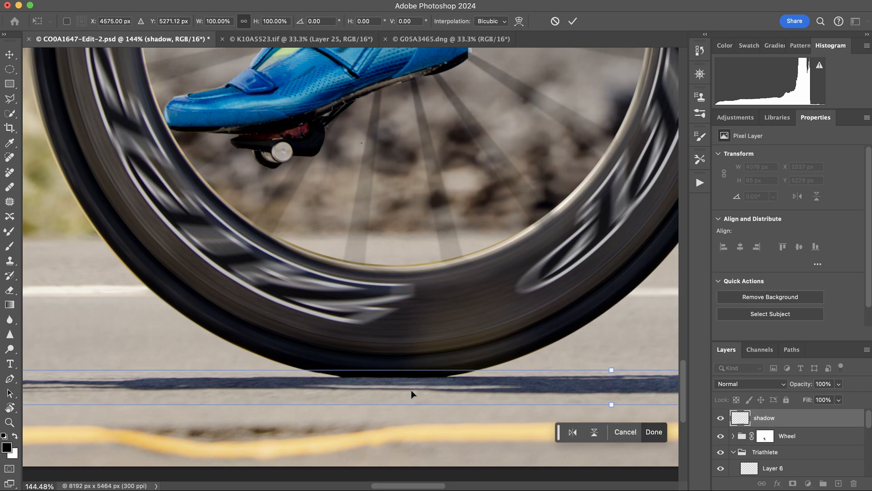
{"action": "key", "text": "Return"}
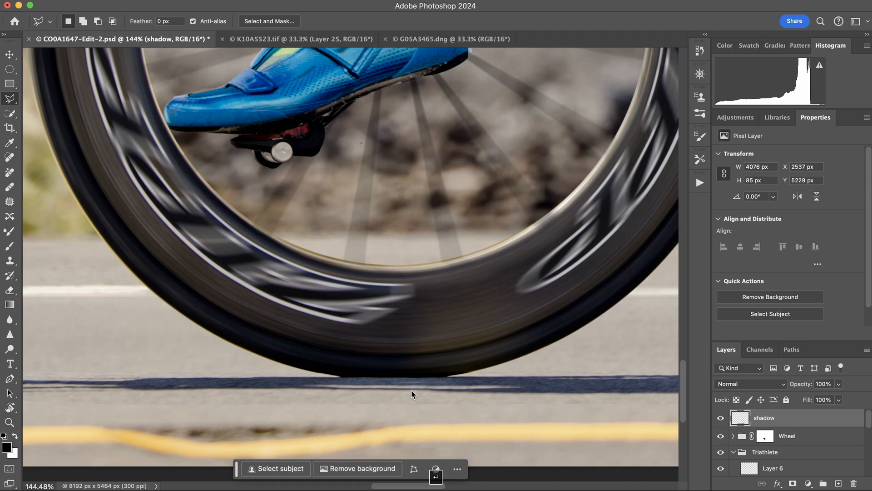
Add a layer mask to the shadow layer and set up a soft black brush of size 103 with 9% flow.
{"action": "key", "text": "super+space"}
{"action": "left_click_drag", "start_coordinate": [411, 390], "coordinate": [359, 380]}
{"action": "key", "text": "super+space"}
{"action": "left_click_drag", "start_coordinate": [601, 385], "coordinate": [668, 376]}
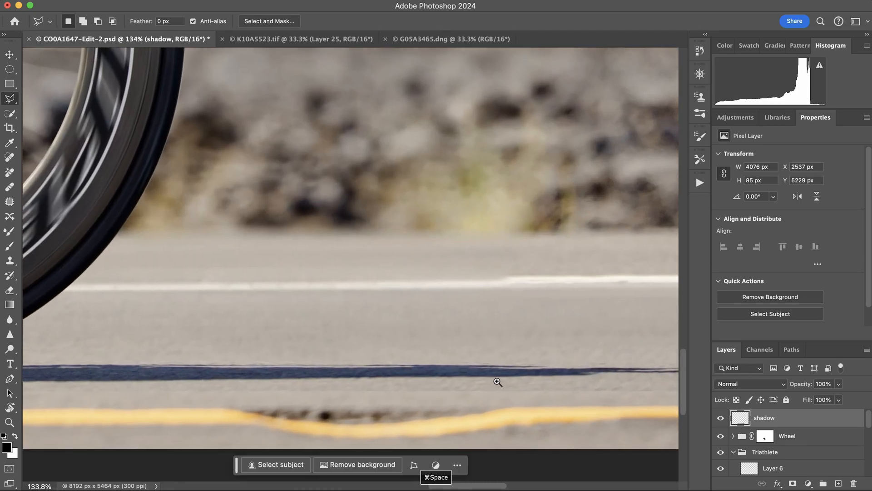
{"action": "mouse_move", "coordinate": [498, 382]}
{"action": "left_mouse_down"}
{"action": "mouse_move", "coordinate": [510, 381]}
{"action": "mouse_move", "coordinate": [493, 380]}
{"action": "left_mouse_up"}
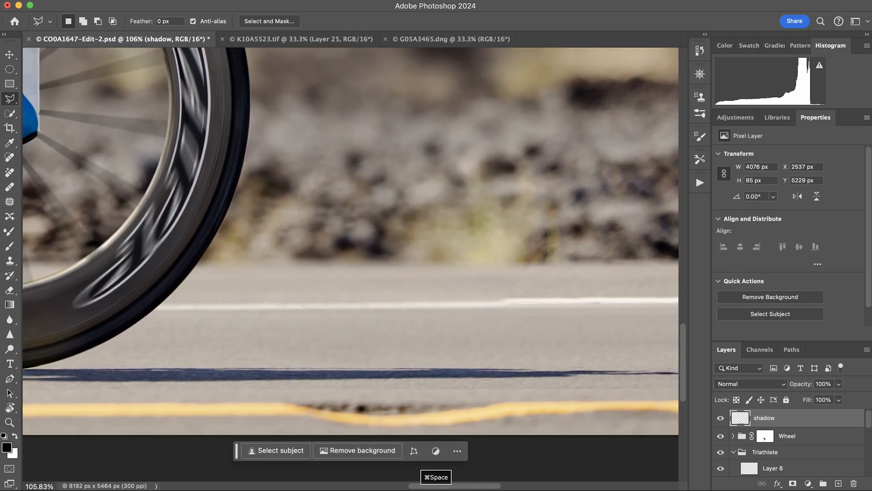
{"action": "left_click", "coordinate": [792, 483]}
{"action": "key", "text": "b"}
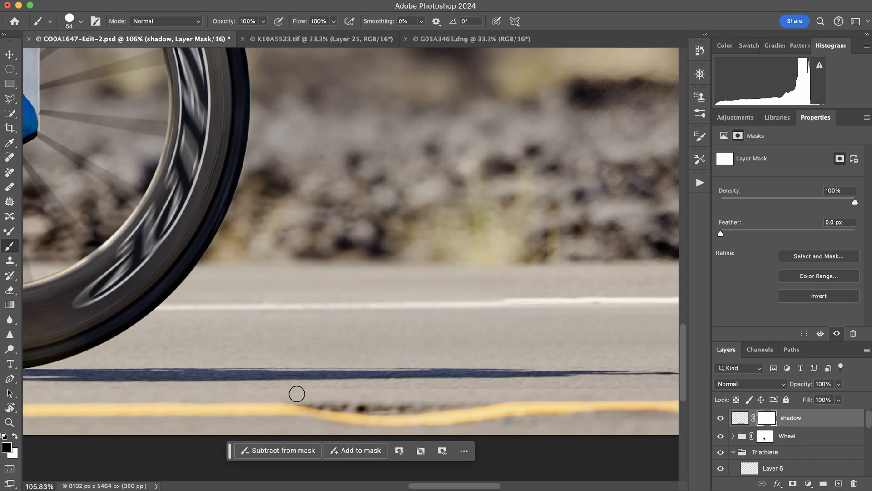
{"action": "mouse_move", "coordinate": [300, 394]}
{"action": "left_mouse_down"}
{"action": "mouse_move", "coordinate": [317, 332]}
{"action": "mouse_move", "coordinate": [318, 91]}
{"action": "left_mouse_up"}
{"action": "left_click_drag", "start_coordinate": [306, 24], "coordinate": [248, 25]}
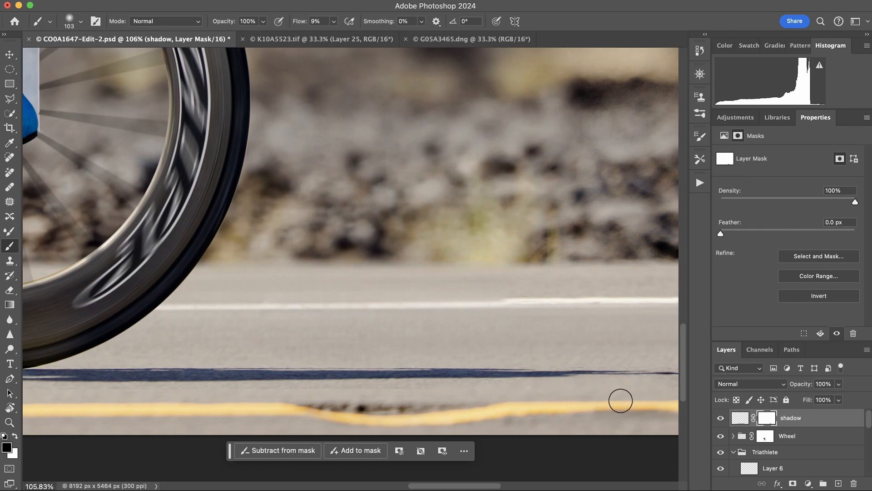
Paint on the shadow's mask along its edges out to both ends to blend it into the road.
{"action": "scroll", "coordinate": [621, 400], "scroll_direction": "right", "scroll_amount": 5}
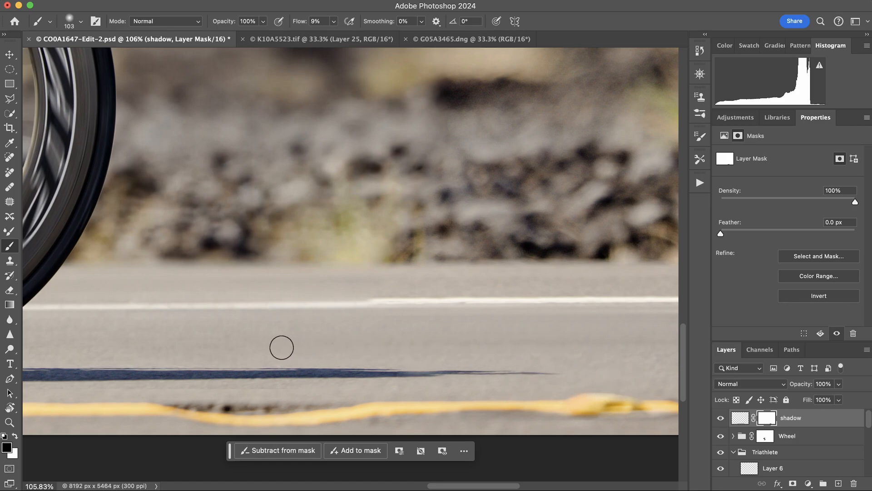
{"action": "scroll", "coordinate": [289, 341], "scroll_direction": "left", "scroll_amount": 3}
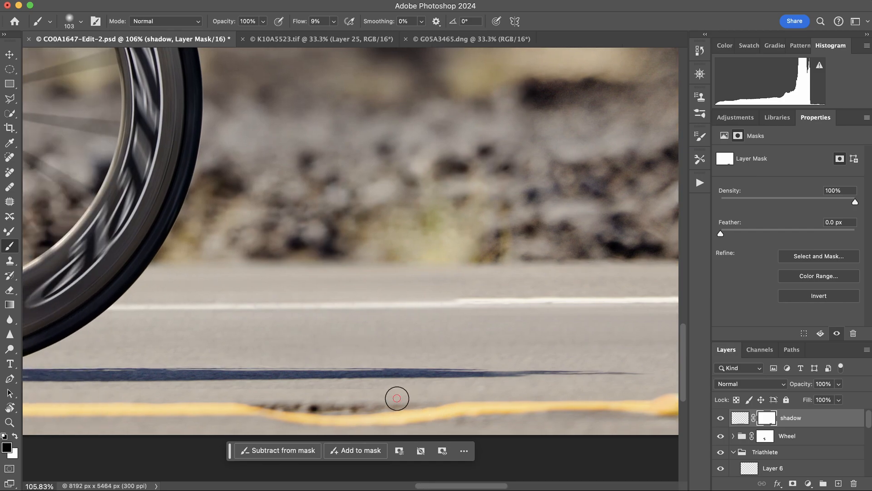
{"action": "scroll", "coordinate": [250, 397], "scroll_direction": "left", "scroll_amount": 3}
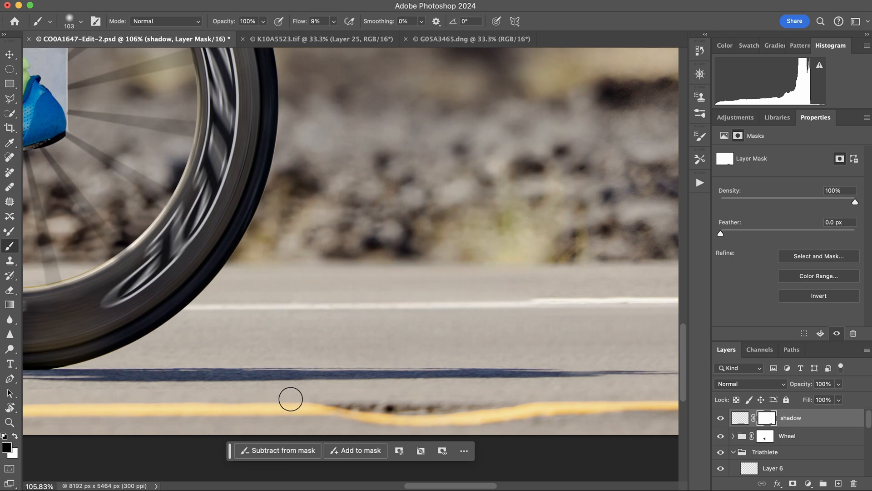
{"action": "scroll", "coordinate": [154, 403], "scroll_direction": "left", "scroll_amount": 7}
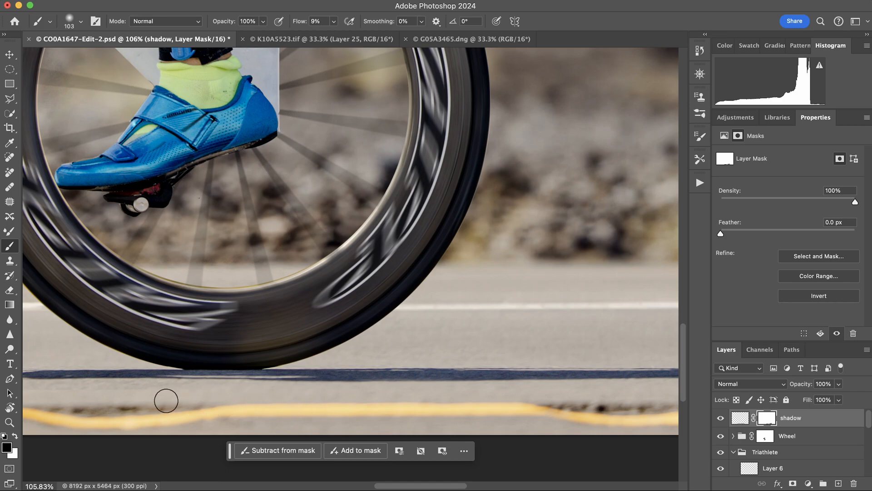
{"action": "scroll", "coordinate": [168, 399], "scroll_direction": "left", "scroll_amount": 7}
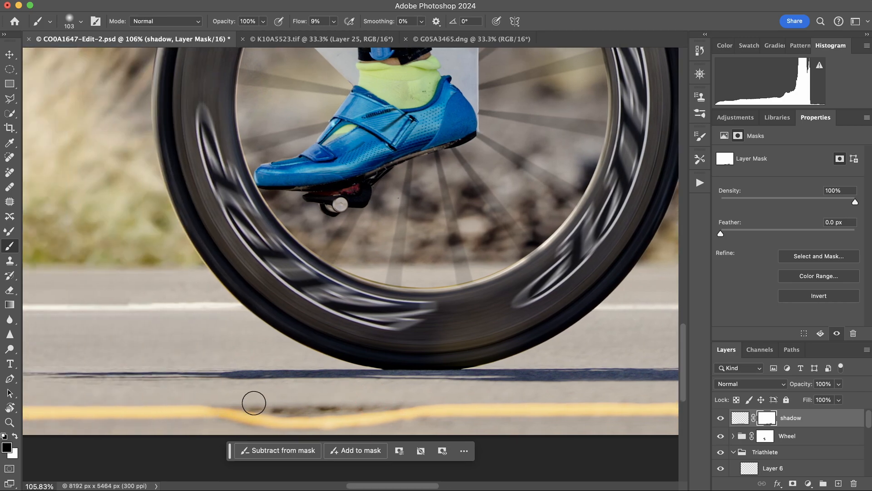
{"action": "scroll", "coordinate": [128, 398], "scroll_direction": "left", "scroll_amount": 5}
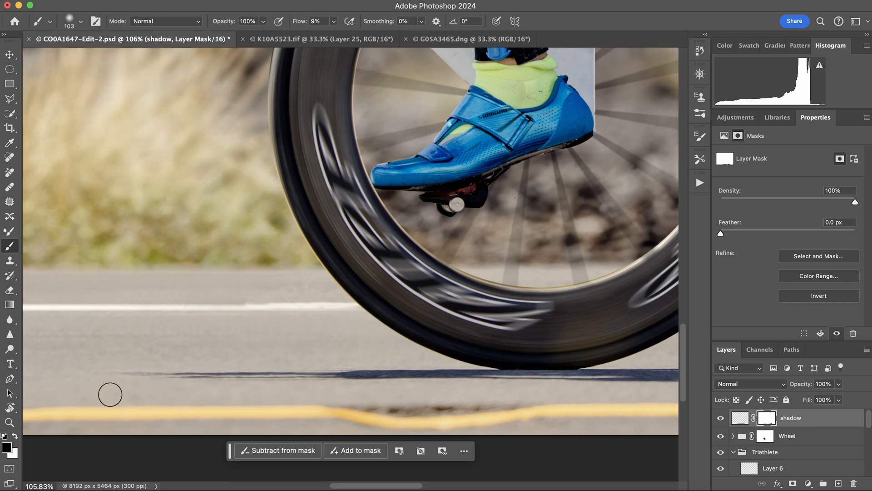
Check the shadow against the whole image and save the document.
{"action": "key", "text": "super+space"}
{"action": "key", "text": "super+space"}
{"action": "left_click_drag", "start_coordinate": [405, 317], "coordinate": [334, 323]}
{"action": "left_click_drag", "start_coordinate": [440, 327], "coordinate": [430, 328]}
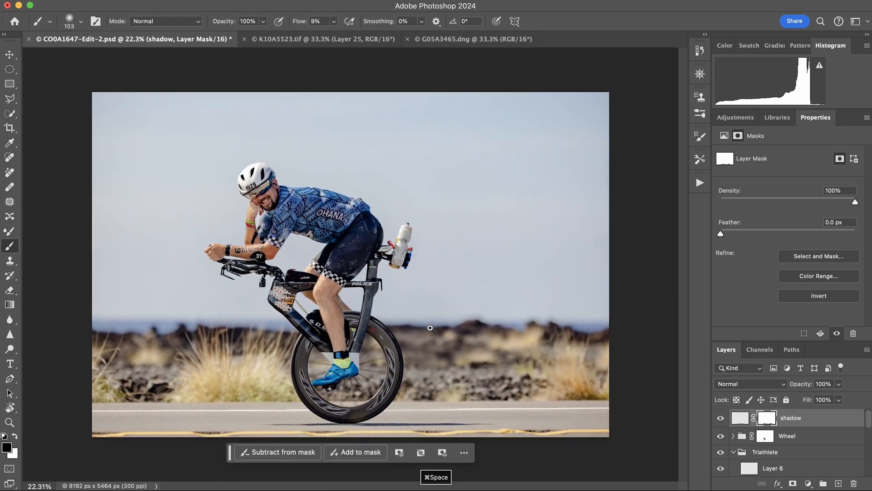
{"action": "key", "text": "super+s"}
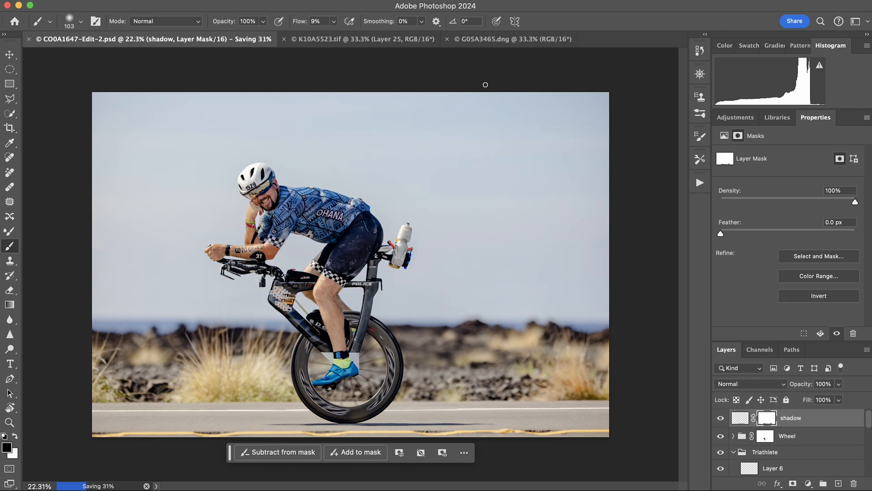
Copy the cloud photo G05A3465.dng into the unicycle composite as a new top layer and close the source photo.
{"action": "left_click", "coordinate": [489, 40]}
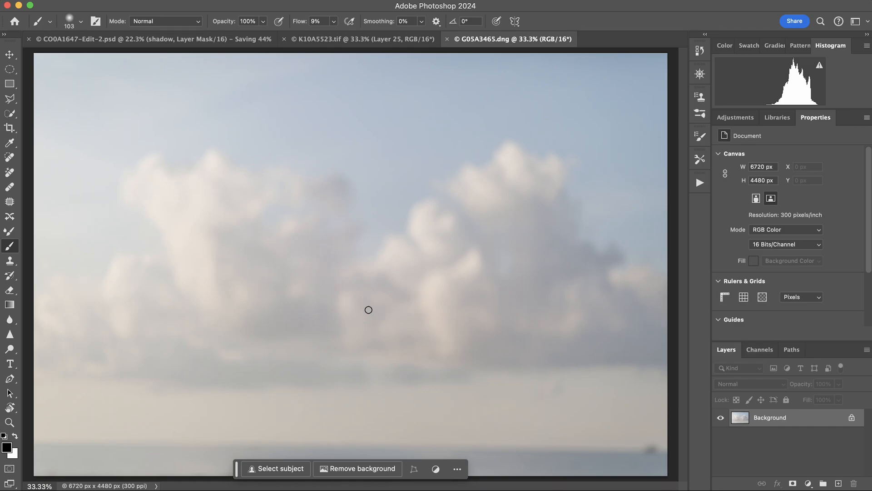
{"action": "left_click_drag", "start_coordinate": [494, 44], "coordinate": [542, 82]}
{"action": "left_click", "coordinate": [6, 55]}
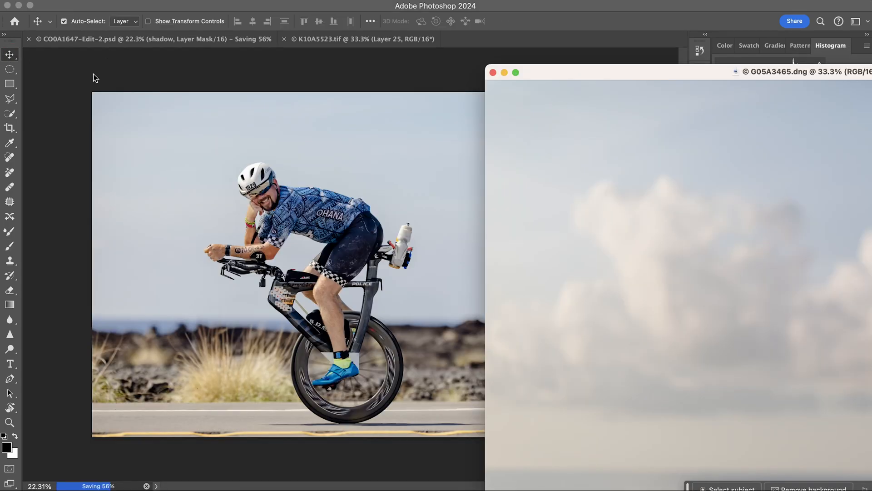
{"action": "left_click_drag", "start_coordinate": [262, 179], "coordinate": [263, 181]}
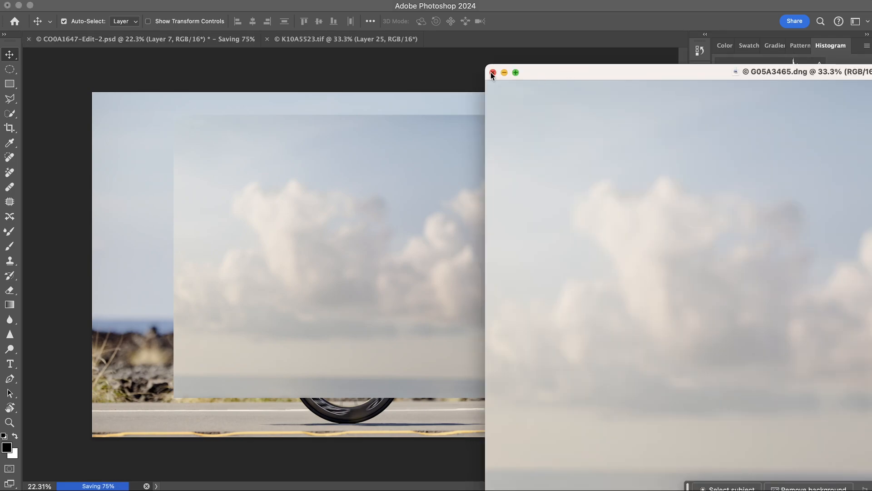
{"action": "left_click", "coordinate": [492, 73]}
{"action": "left_click", "coordinate": [476, 227]}
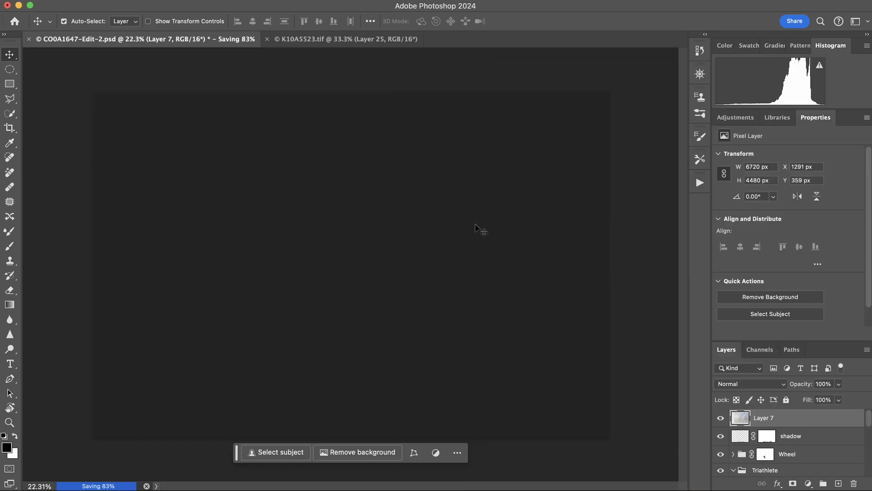
{"action": "left_click", "coordinate": [308, 40]}
{"action": "left_click", "coordinate": [200, 39]}
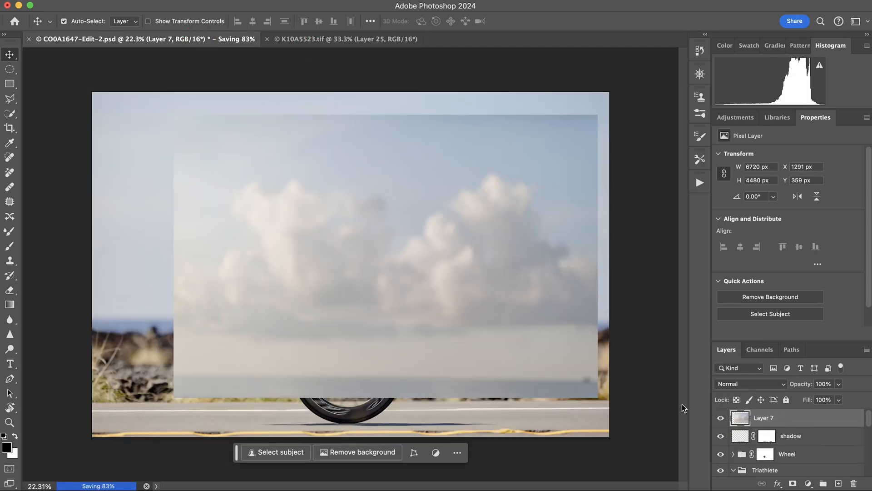
Lower the cloud layer's opacity to 34%, scale it to about 126%, and position it to cover the sky across the image's width.
{"action": "key", "text": "super+t"}
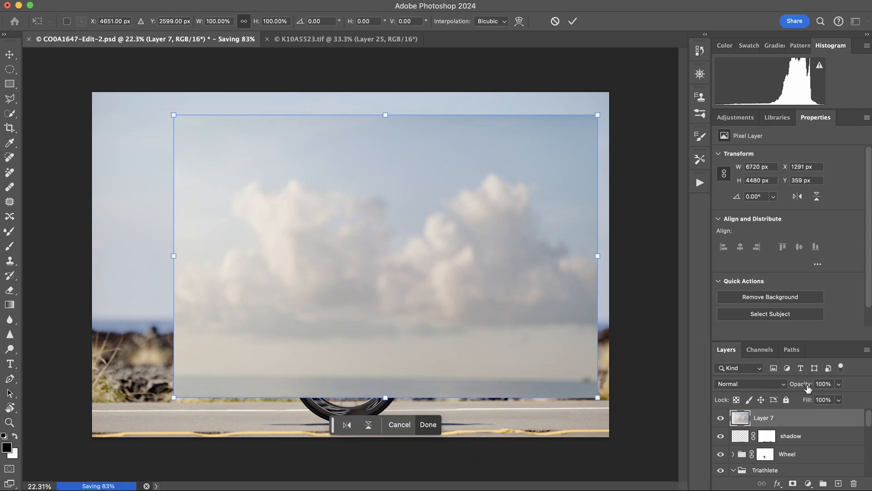
{"action": "left_click_drag", "start_coordinate": [803, 385], "coordinate": [769, 387]}
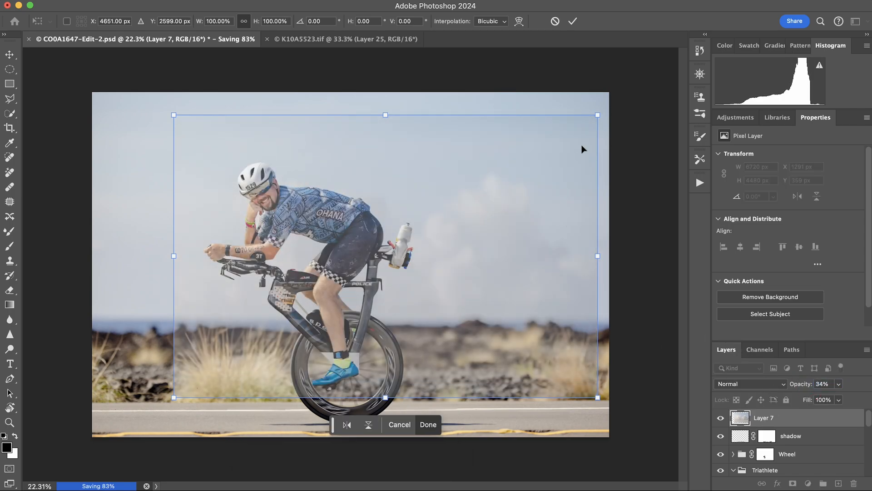
{"action": "left_click_drag", "start_coordinate": [599, 116], "coordinate": [733, 26]}
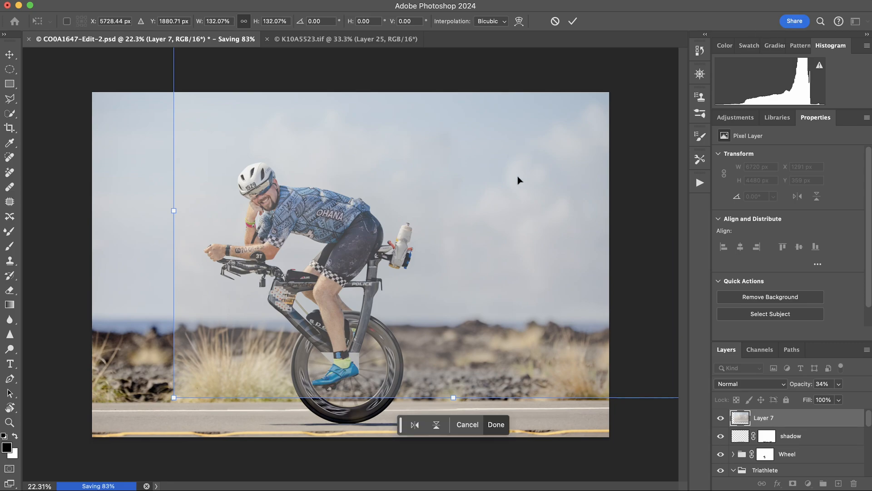
{"action": "left_click_drag", "start_coordinate": [517, 175], "coordinate": [431, 135]}
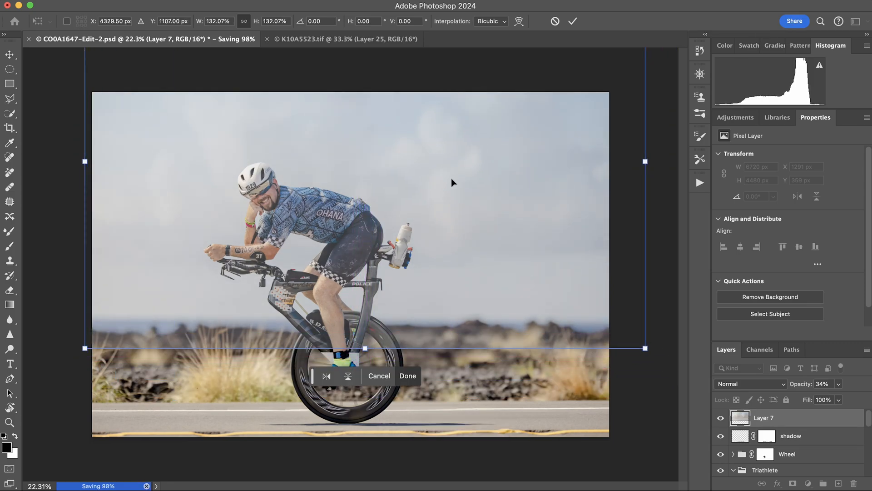
{"action": "left_click_drag", "start_coordinate": [491, 195], "coordinate": [424, 195]}
{"action": "left_click_drag", "start_coordinate": [483, 135], "coordinate": [471, 142]}
{"action": "left_click_drag", "start_coordinate": [416, 191], "coordinate": [419, 188]}
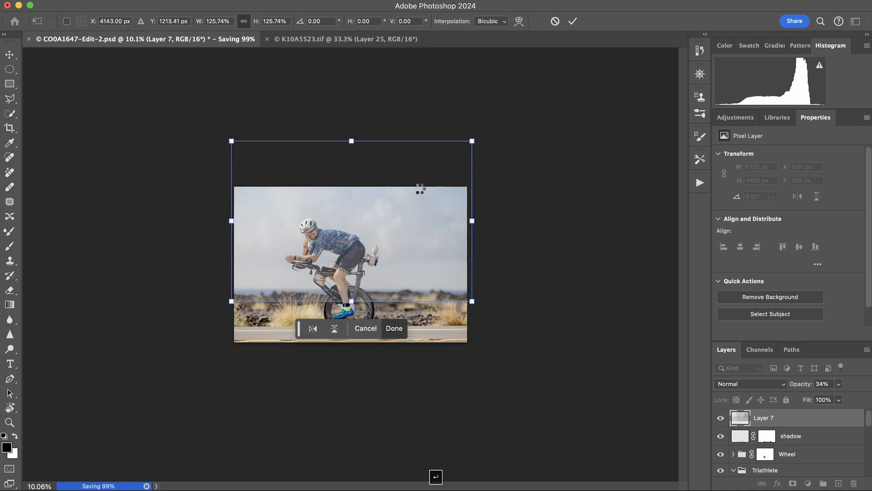
{"action": "key", "text": "Return"}
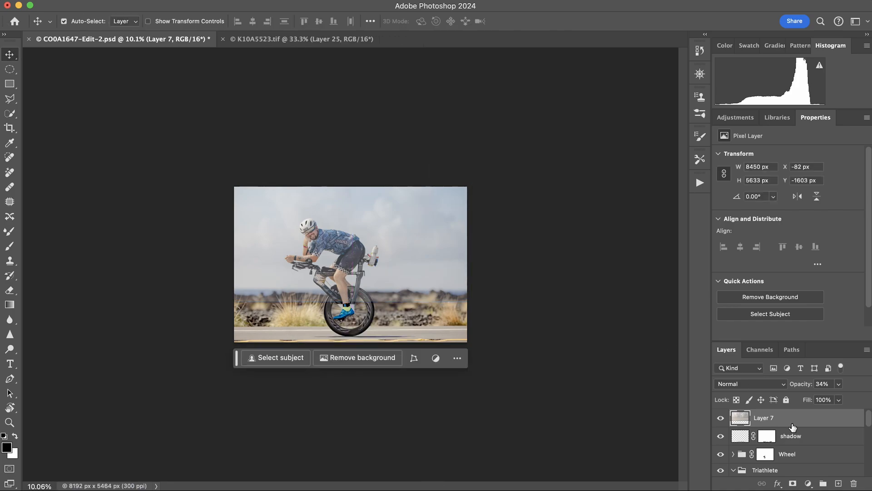
Raise the cloud layer's opacity to 99% and place it in a new group named "sky".
{"action": "left_click_drag", "start_coordinate": [800, 387], "coordinate": [830, 387]}
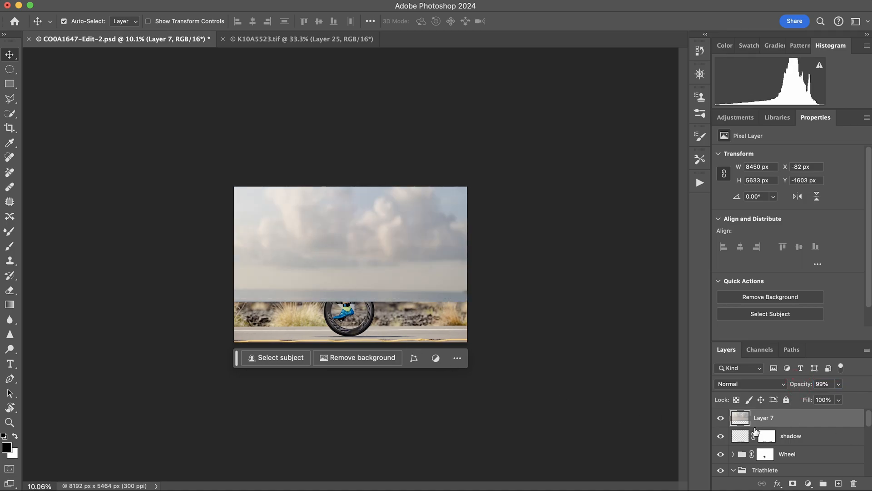
{"action": "key", "text": "super+g"}
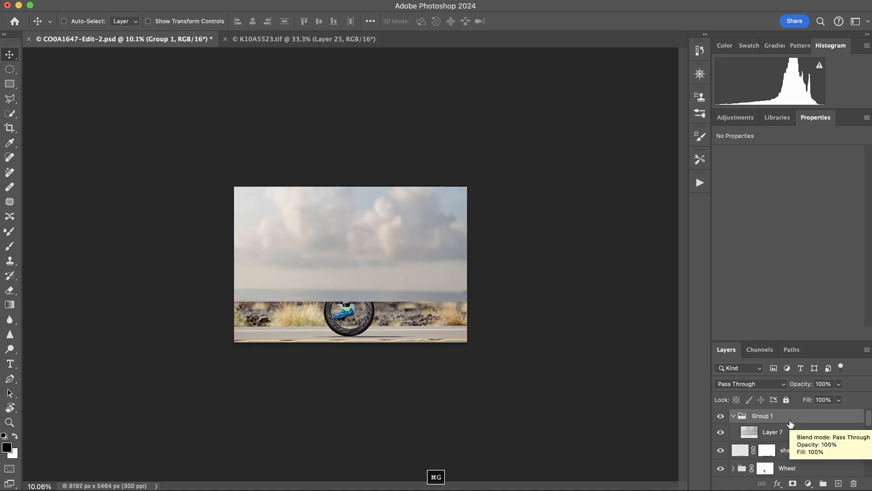
{"action": "double_click", "coordinate": [766, 416]}
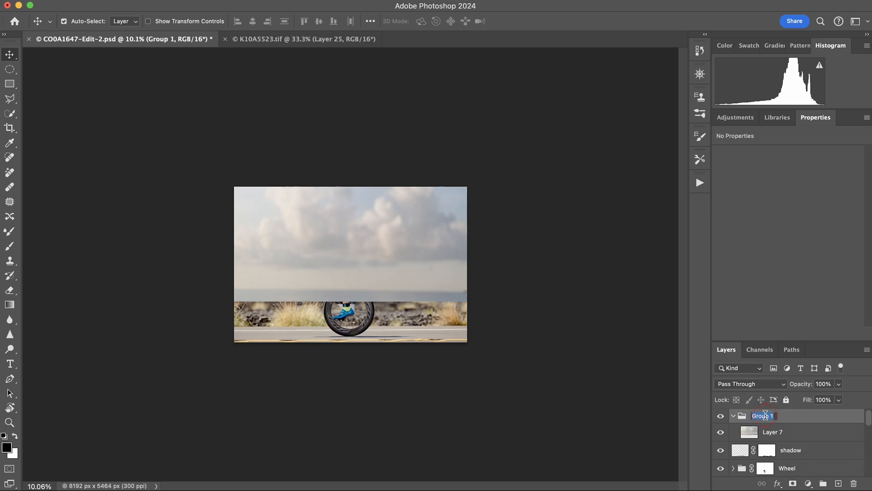
{"action": "type", "text": "sky"}
{"action": "key", "text": "Return"}
Put the shadow layer in its own group named "shadow" and collapse that group.
{"action": "left_click", "coordinate": [823, 454]}
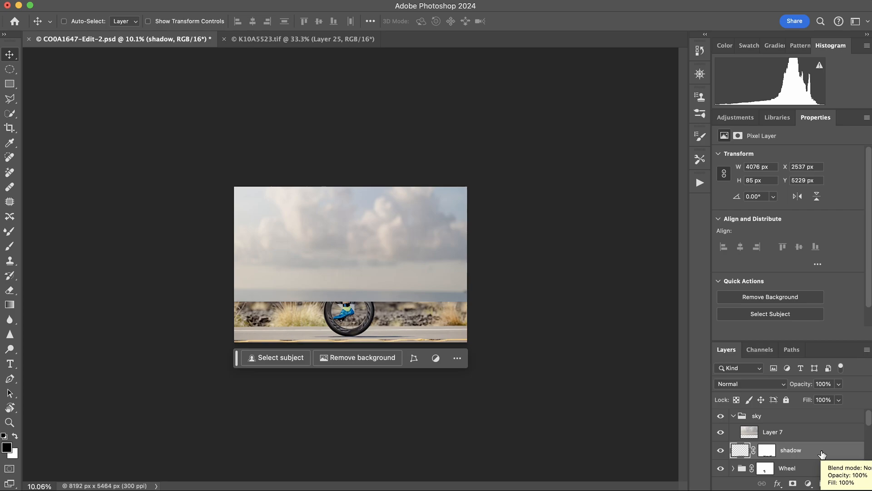
{"action": "key", "text": "super+g"}
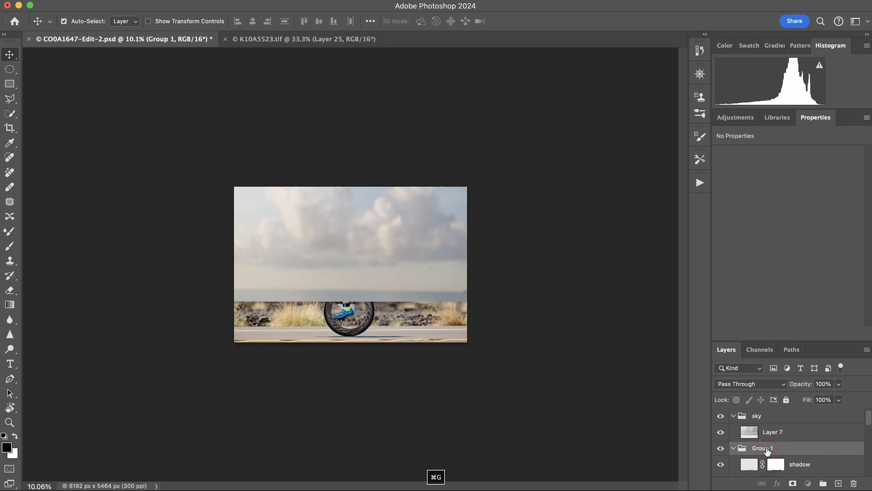
{"action": "double_click", "coordinate": [763, 447]}
{"action": "type", "text": "shadow"}
{"action": "key", "text": "Return"}
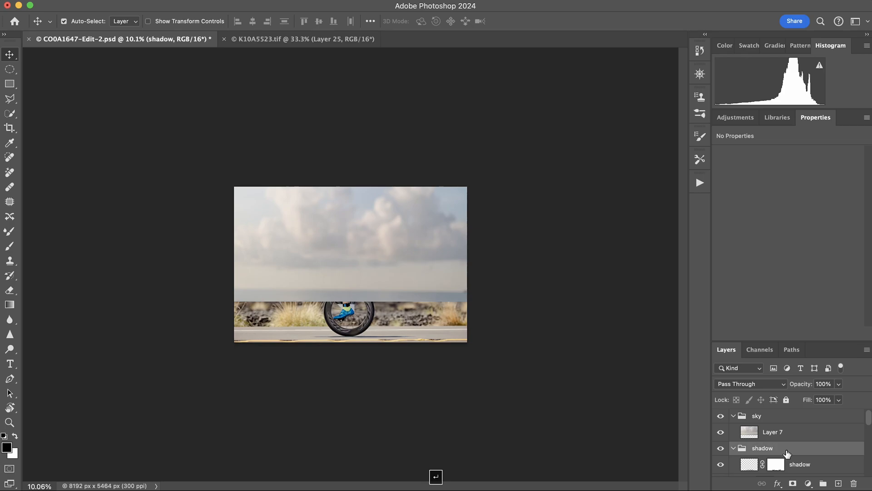
{"action": "left_click", "coordinate": [733, 448]}
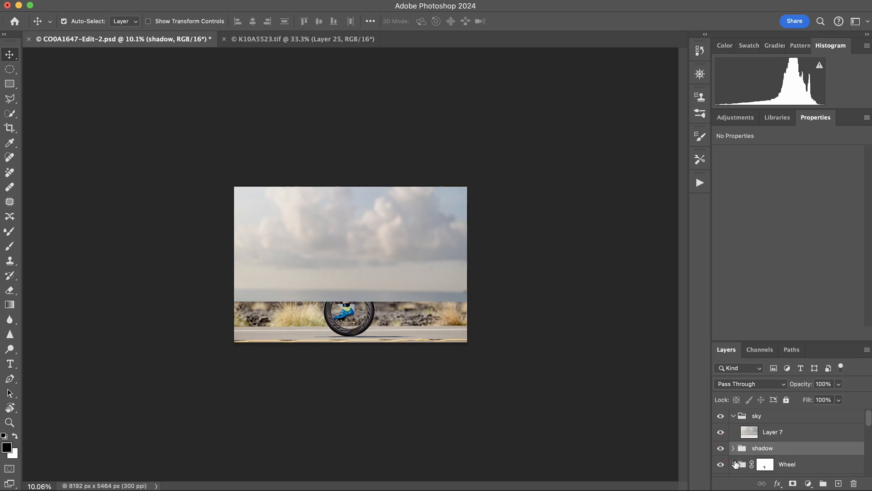
Collapse the Triathlete group and delete the leftover layer between it and the background group.
{"action": "scroll", "coordinate": [736, 463], "scroll_direction": "down", "scroll_amount": 5}
{"action": "scroll", "coordinate": [738, 455], "scroll_direction": "up", "scroll_amount": 2}
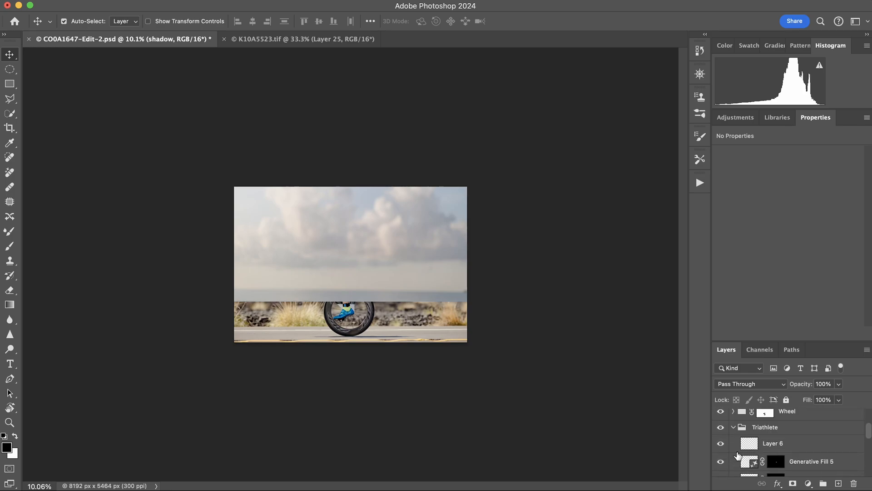
{"action": "left_click", "coordinate": [733, 427]}
{"action": "scroll", "coordinate": [781, 431], "scroll_direction": "up", "scroll_amount": 3}
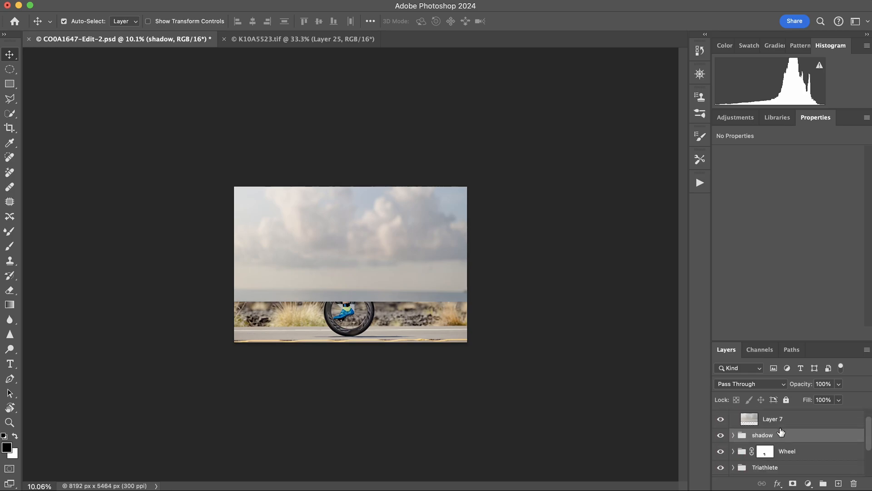
{"action": "scroll", "coordinate": [780, 432], "scroll_direction": "down", "scroll_amount": 3}
{"action": "left_click", "coordinate": [834, 436]}
{"action": "key", "text": "BackSpace"}
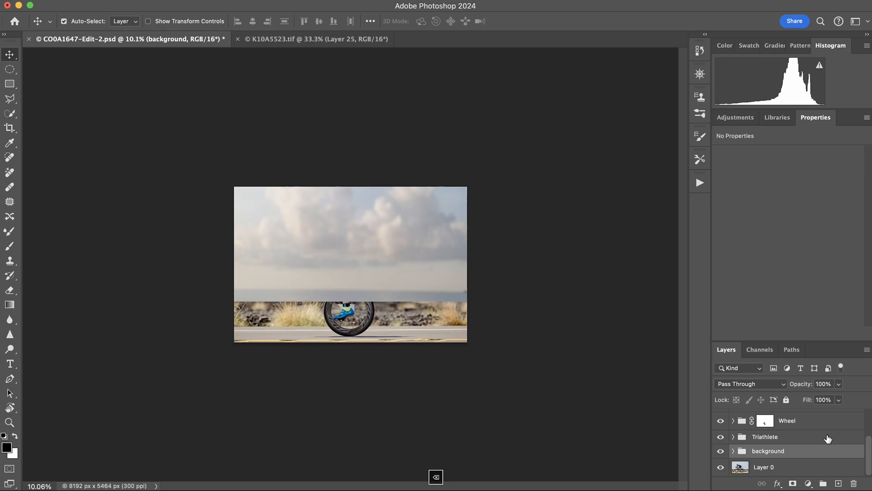
{"action": "scroll", "coordinate": [828, 439], "scroll_direction": "up", "scroll_amount": 3}
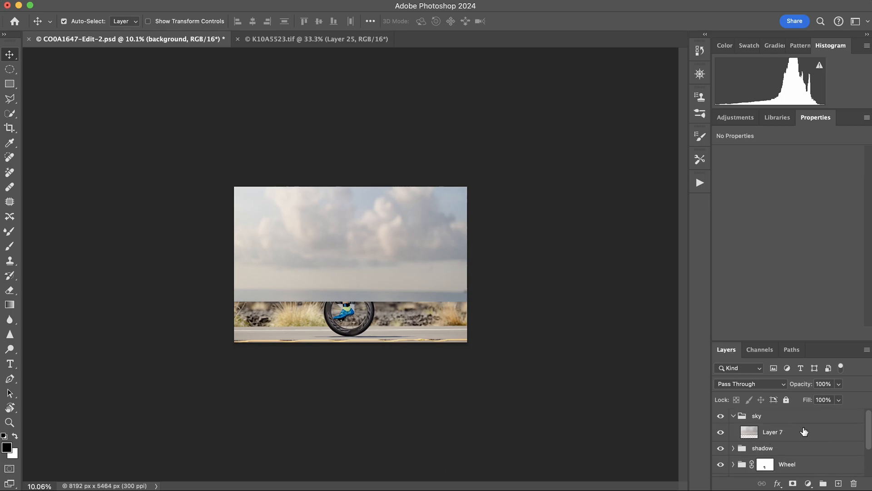
Add a Curves adjustment layer above the cloud layer and clip it to that layer.
{"action": "left_click", "coordinate": [782, 430]}
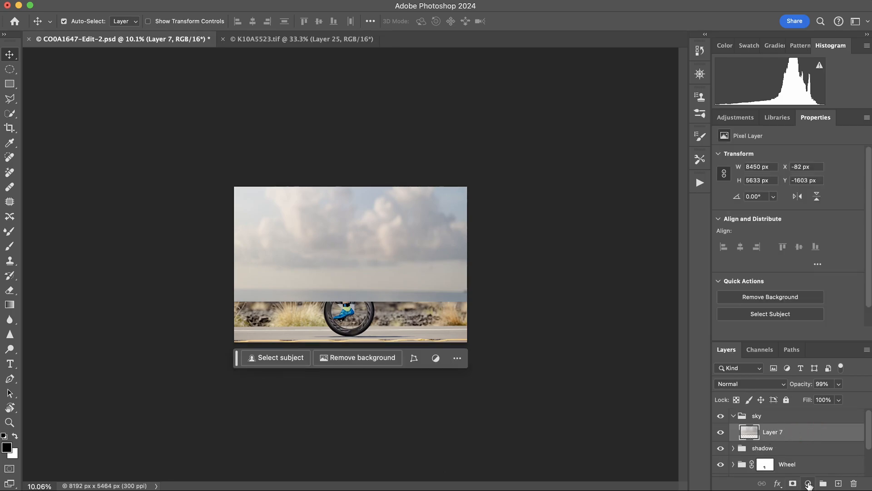
{"action": "left_click", "coordinate": [808, 484]}
{"action": "left_click", "coordinate": [833, 384]}
{"action": "left_click", "coordinate": [787, 333]}
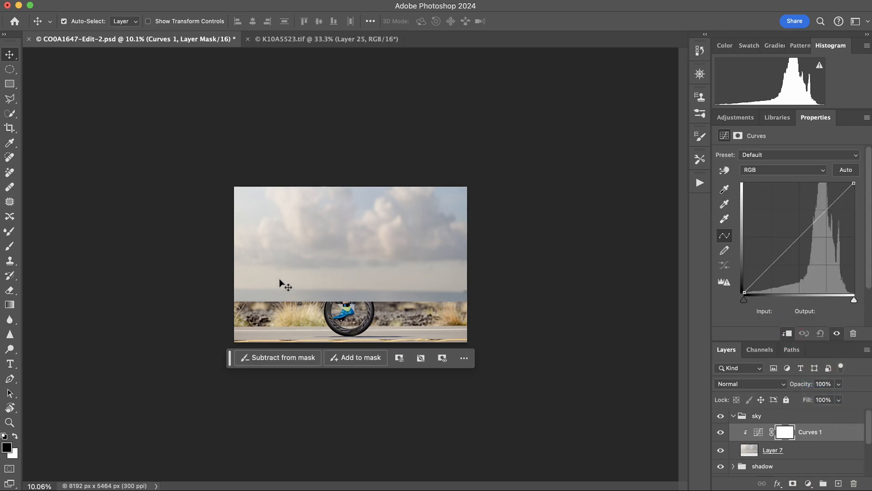
Rotate the cloud layer slightly counterclockwise with Free Transform to level its horizon.
{"action": "left_click_drag", "start_coordinate": [315, 280], "coordinate": [341, 279]}
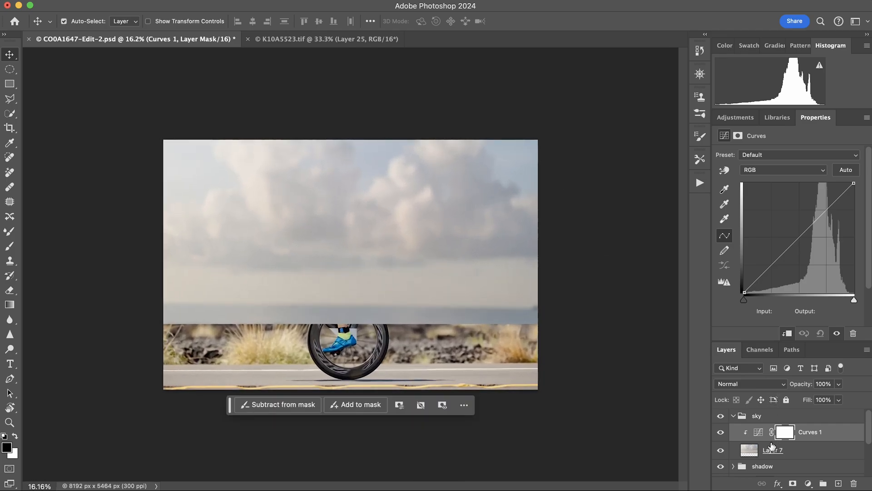
{"action": "left_click", "coordinate": [749, 450]}
{"action": "key", "text": "super+t"}
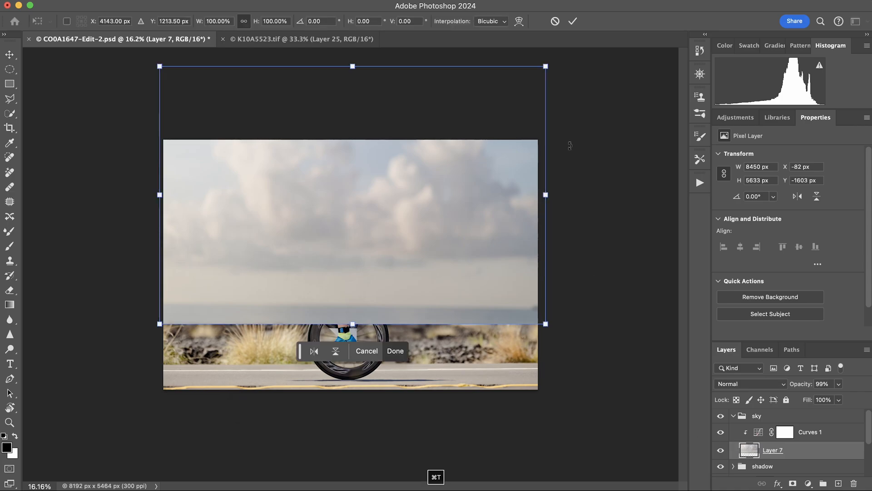
{"action": "left_click_drag", "start_coordinate": [560, 97], "coordinate": [561, 99]}
{"action": "key", "text": "Return"}
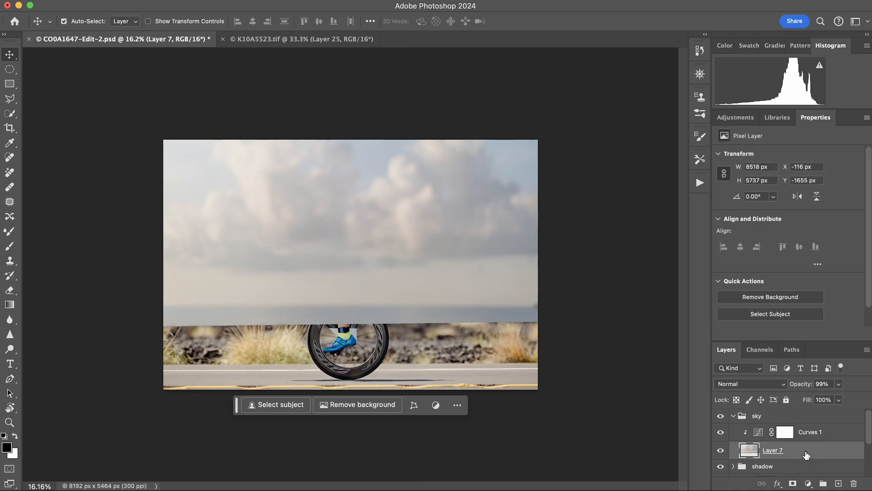
Hide the sky group, stamp all visible layers onto a new layer above the shadow group, and show the sky group again.
{"action": "scroll", "coordinate": [805, 455], "scroll_direction": "down", "scroll_amount": 5}
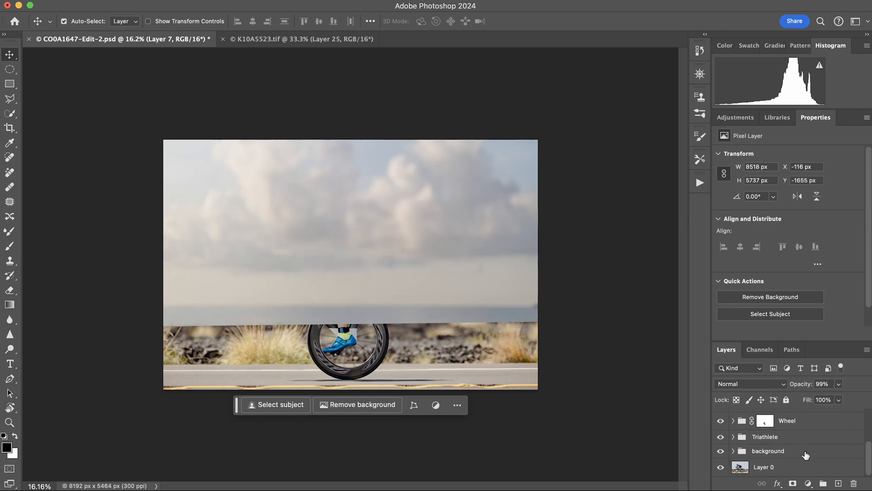
{"action": "scroll", "coordinate": [805, 454], "scroll_direction": "up", "scroll_amount": 5}
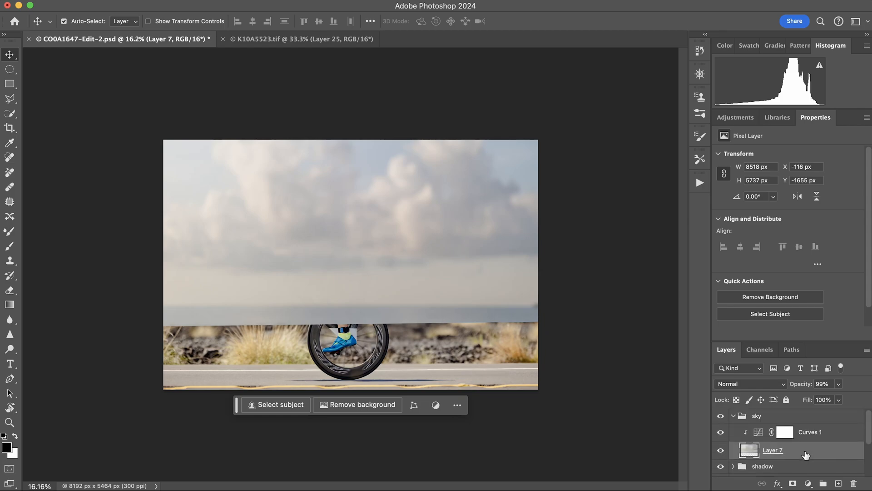
{"action": "scroll", "coordinate": [806, 454], "scroll_direction": "down", "scroll_amount": 3}
{"action": "scroll", "coordinate": [805, 454], "scroll_direction": "up", "scroll_amount": 3}
{"action": "left_click", "coordinate": [733, 416]}
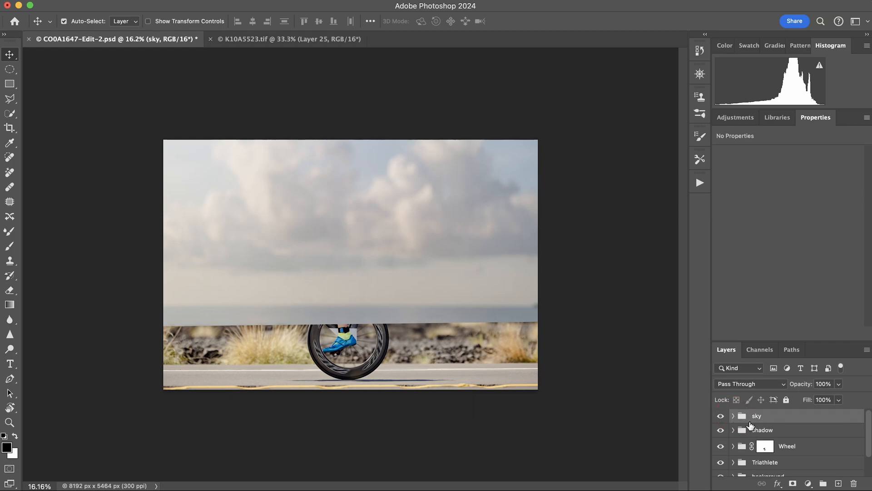
{"action": "left_click", "coordinate": [720, 415]}
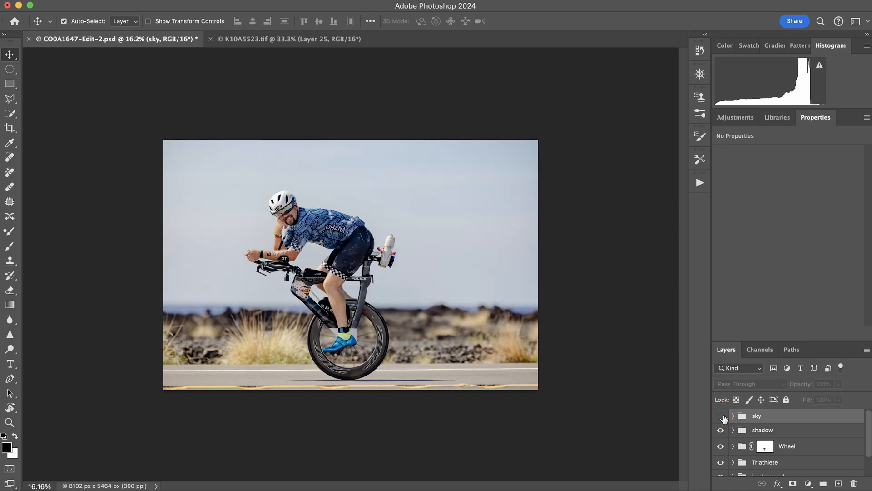
{"action": "left_click", "coordinate": [745, 432]}
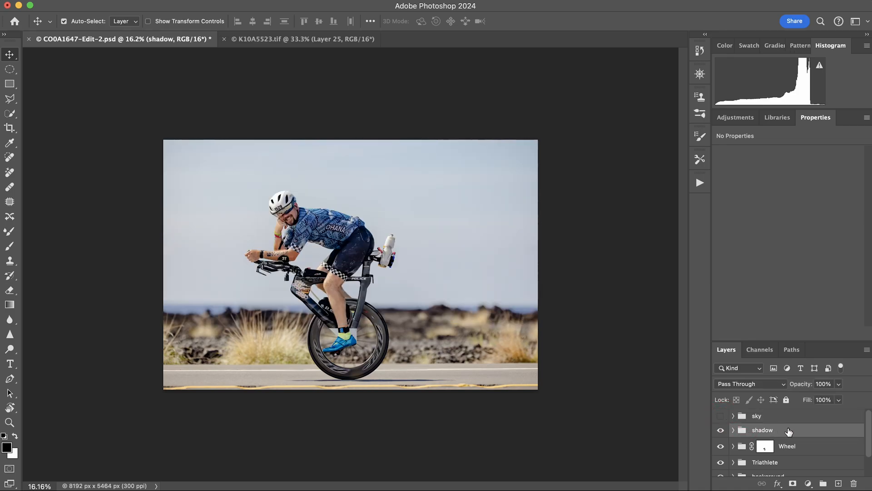
{"action": "left_click", "coordinate": [838, 484]}
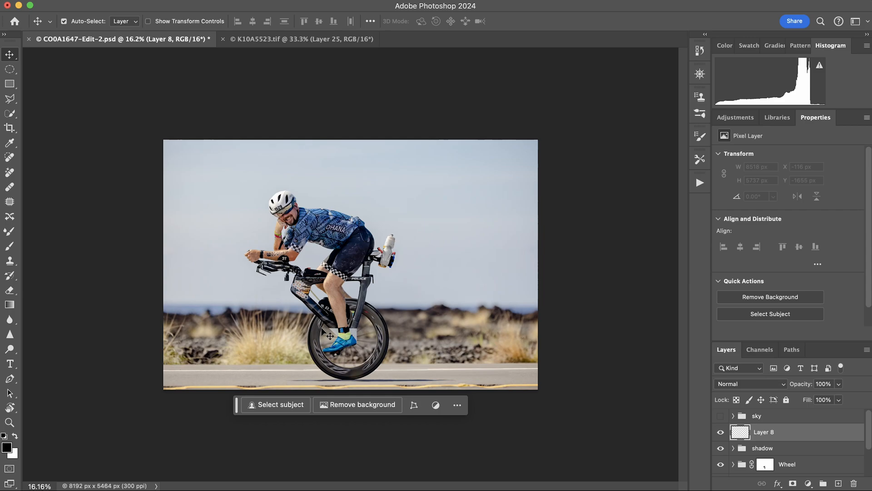
{"action": "key", "text": "alt+shift+super+e"}
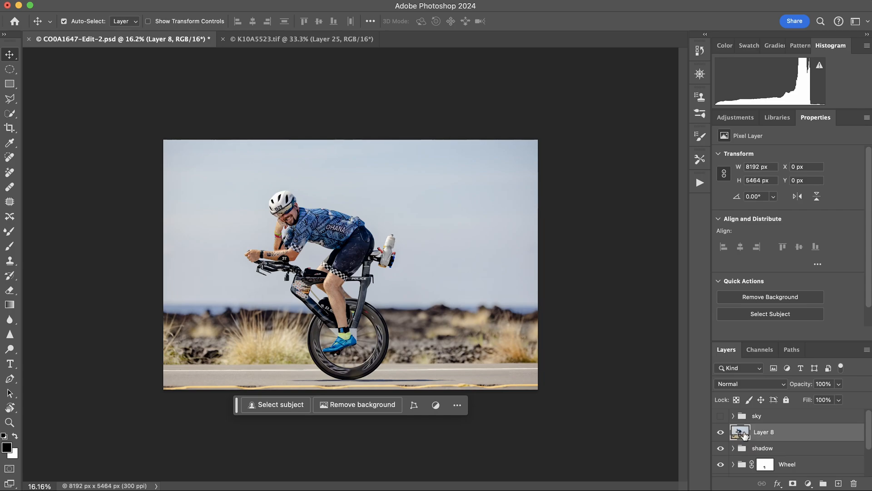
{"action": "left_click", "coordinate": [720, 416]}
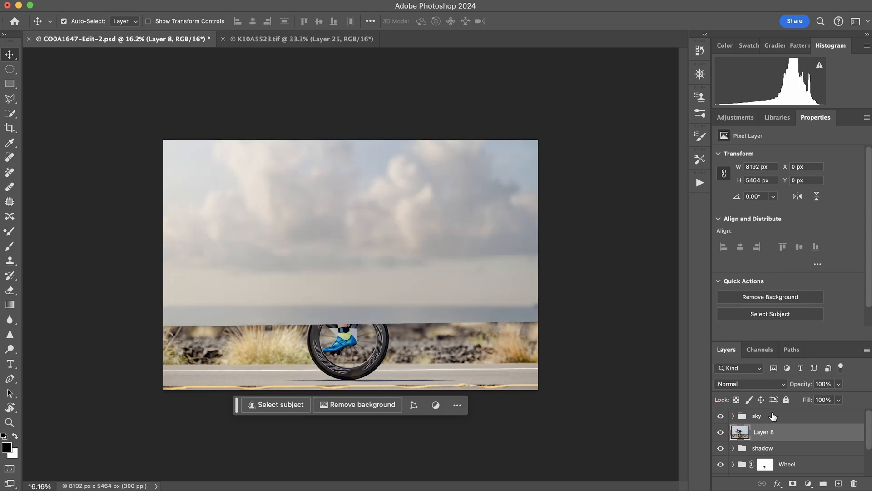
Open the cloud layer's blending options and raise the Blend If dark threshold for the underlying layer to 121.
{"action": "left_click", "coordinate": [786, 418]}
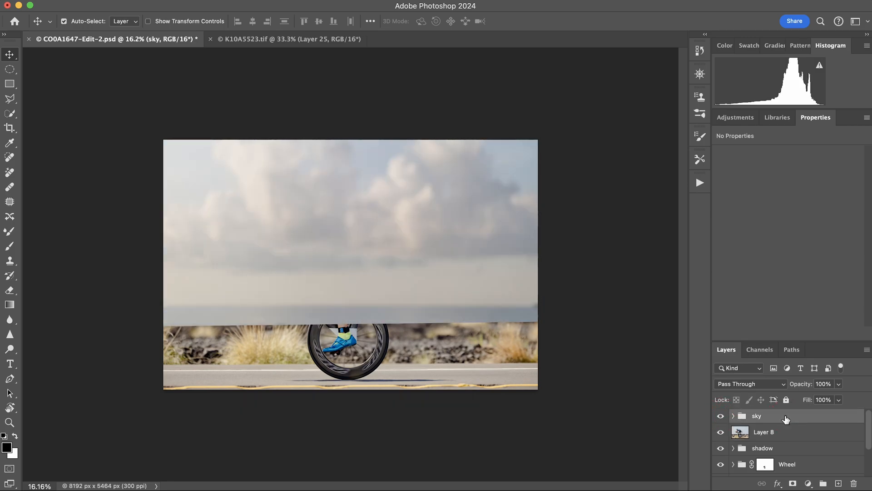
{"action": "left_click", "coordinate": [733, 416]}
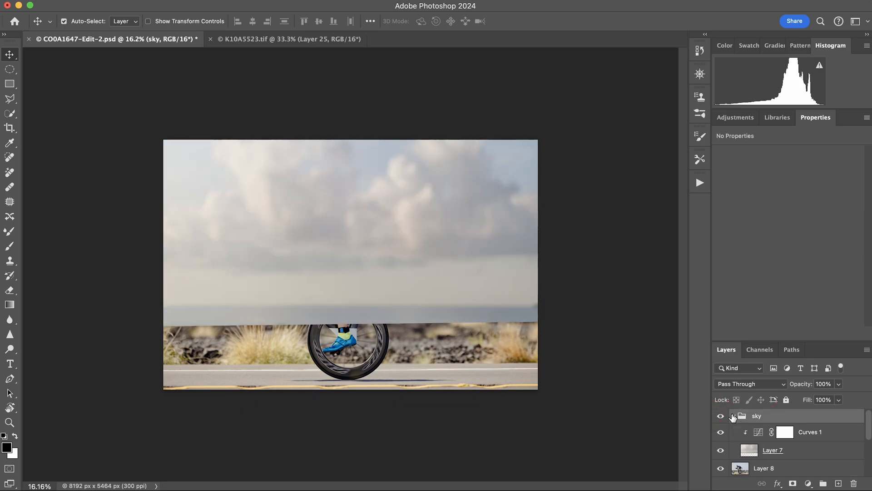
{"action": "left_click", "coordinate": [795, 452]}
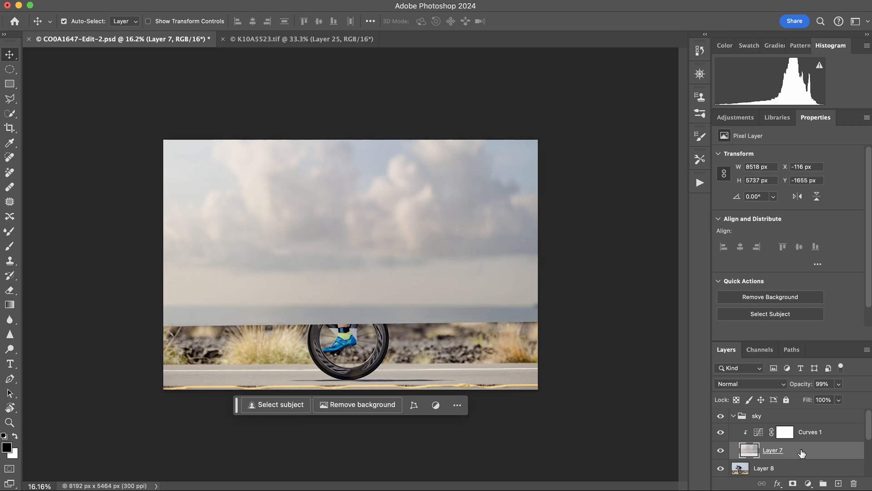
{"action": "double_click", "coordinate": [813, 453]}
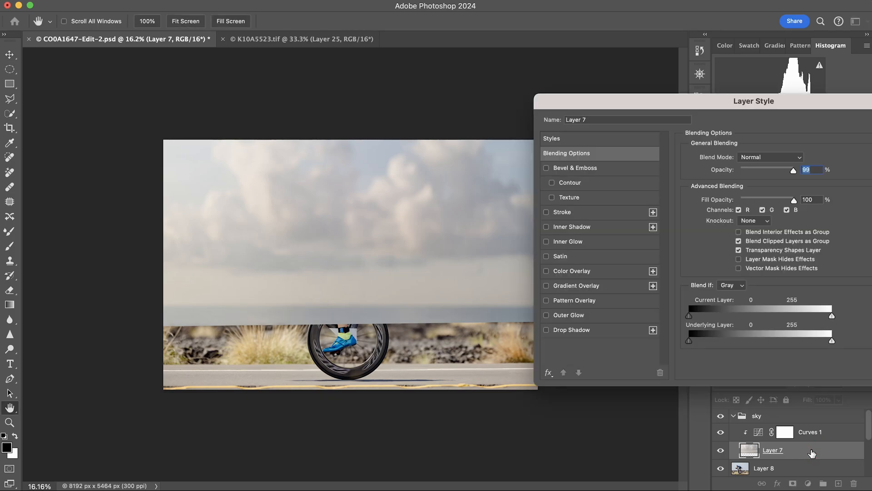
{"action": "left_click_drag", "start_coordinate": [767, 104], "coordinate": [617, 45]}
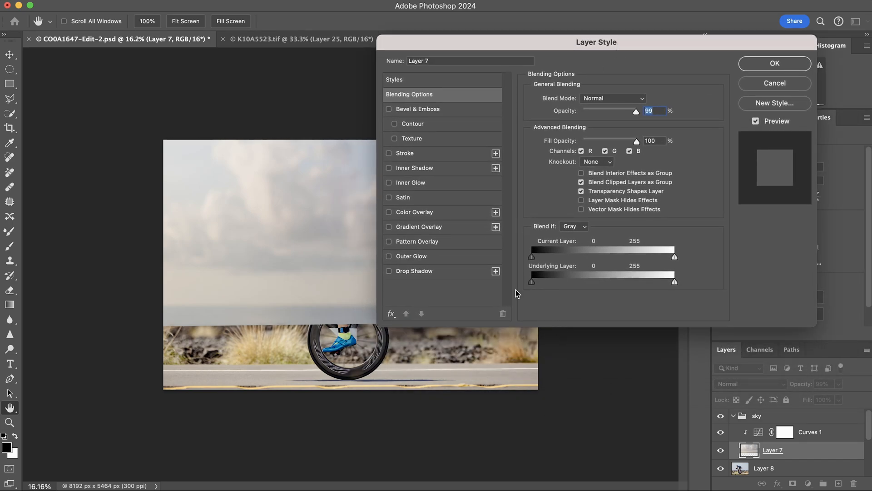
{"action": "left_click_drag", "start_coordinate": [482, 47], "coordinate": [547, 44]}
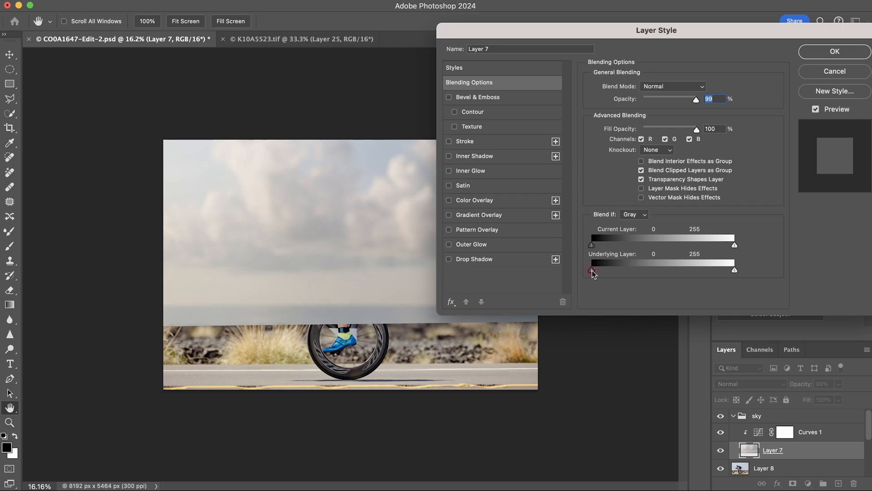
{"action": "left_click_drag", "start_coordinate": [592, 271], "coordinate": [661, 276]}
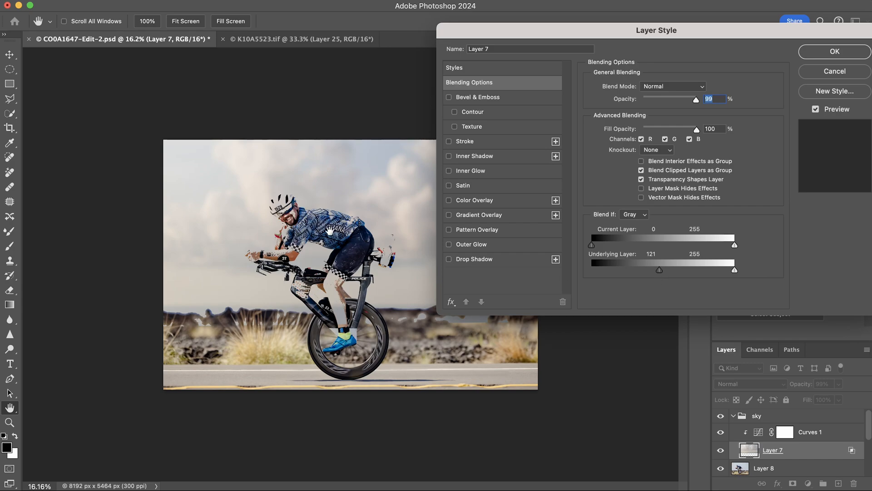
Split the underlying layer's dark Blend If threshold to 96 / 255 and apply the cloud layer's blending options.
{"action": "key", "text": "alt"}
{"action": "left_click_drag", "start_coordinate": [662, 274], "coordinate": [736, 275]}
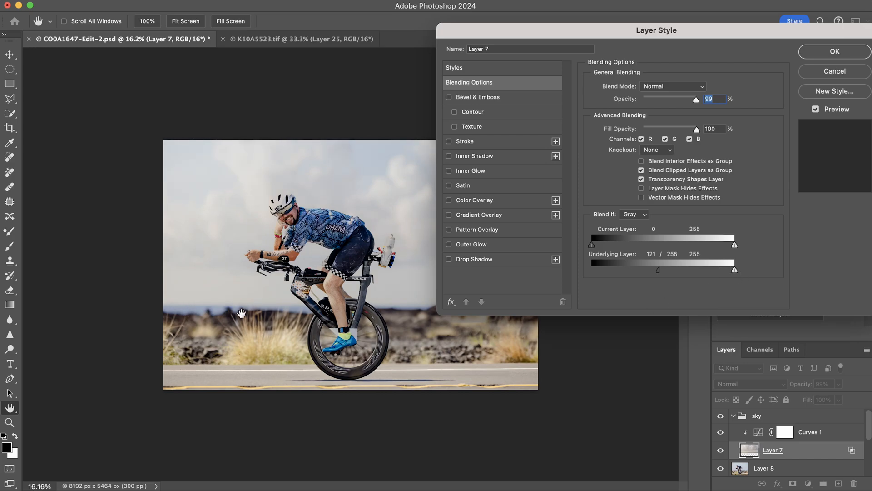
{"action": "key", "text": "super+space"}
{"action": "mouse_move", "coordinate": [204, 321]}
{"action": "left_mouse_down"}
{"action": "mouse_move", "coordinate": [256, 312]}
{"action": "mouse_move", "coordinate": [207, 316]}
{"action": "left_mouse_up"}
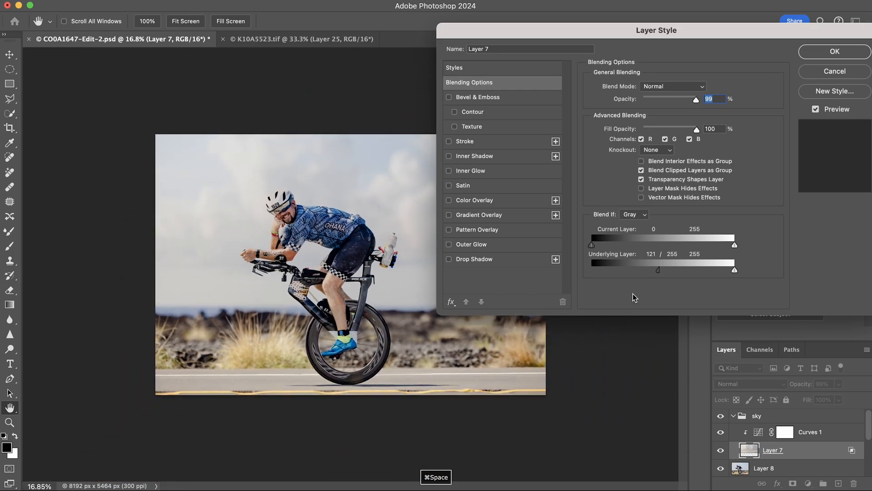
{"action": "mouse_move", "coordinate": [657, 274]}
{"action": "left_mouse_down"}
{"action": "mouse_move", "coordinate": [627, 271]}
{"action": "mouse_move", "coordinate": [678, 272]}
{"action": "mouse_move", "coordinate": [631, 270]}
{"action": "mouse_move", "coordinate": [647, 272]}
{"action": "left_mouse_up"}
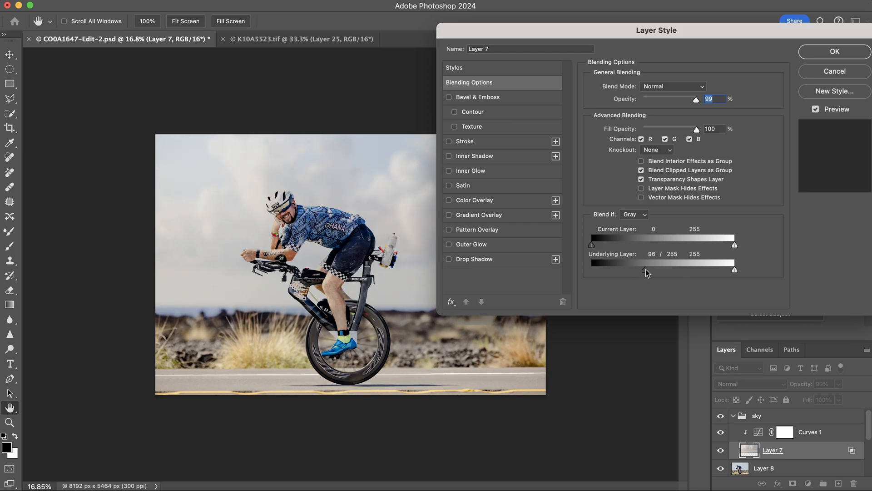
{"action": "left_click", "coordinate": [836, 52]}
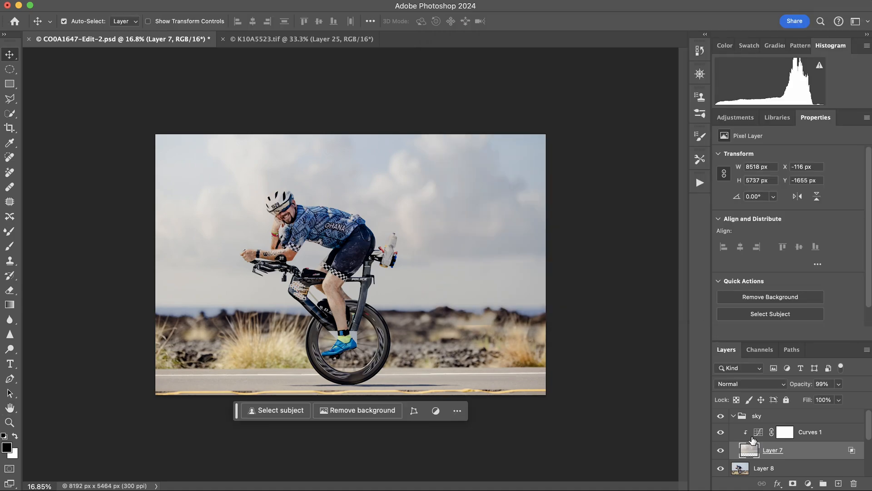
Shape the clouds' clipped Curves adjustment into a darker contrast curve with points at input 186 / output 182 and input 85 / output 39.
{"action": "left_click", "coordinate": [758, 433]}
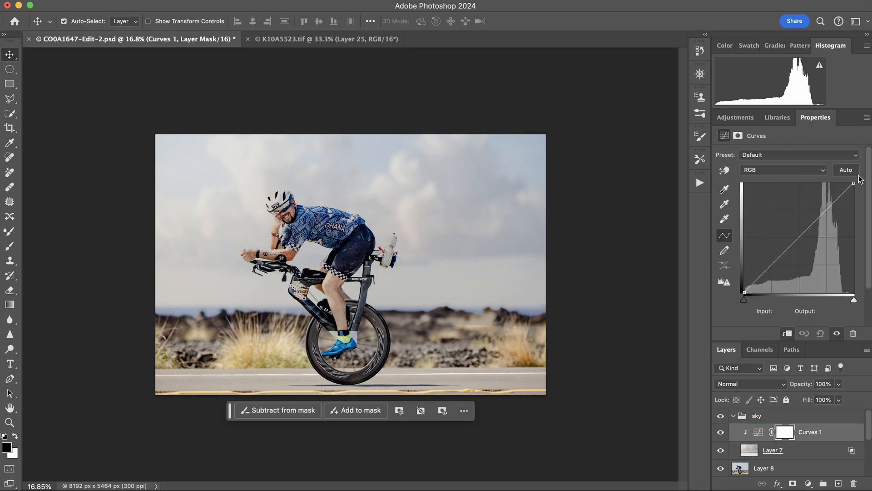
{"action": "left_click_drag", "start_coordinate": [824, 213], "coordinate": [825, 200]}
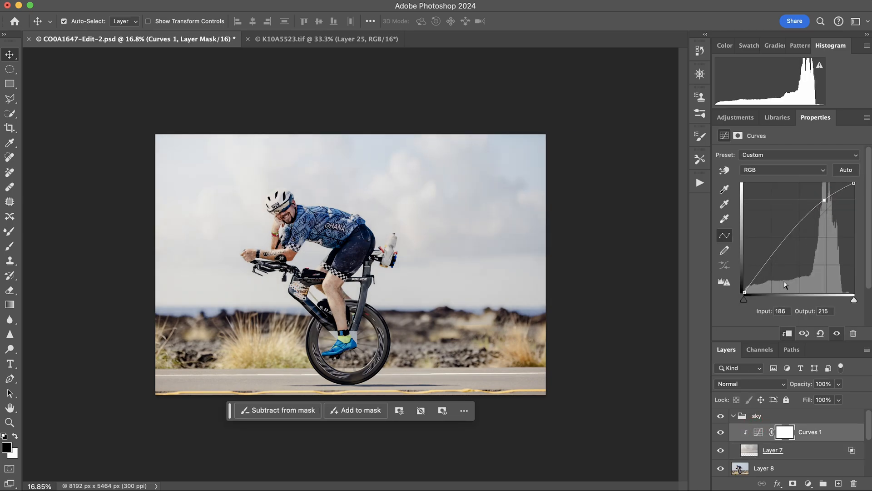
{"action": "left_click_drag", "start_coordinate": [762, 275], "coordinate": [765, 285]}
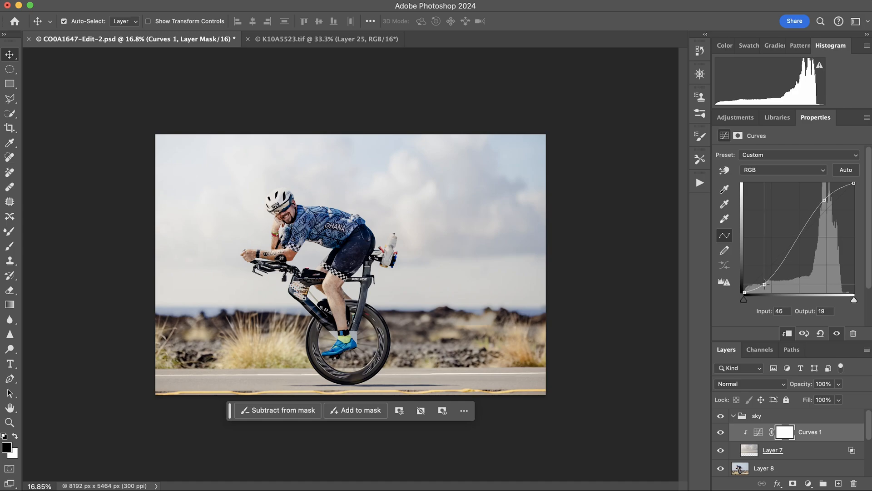
{"action": "left_click_drag", "start_coordinate": [821, 197], "coordinate": [825, 212]}
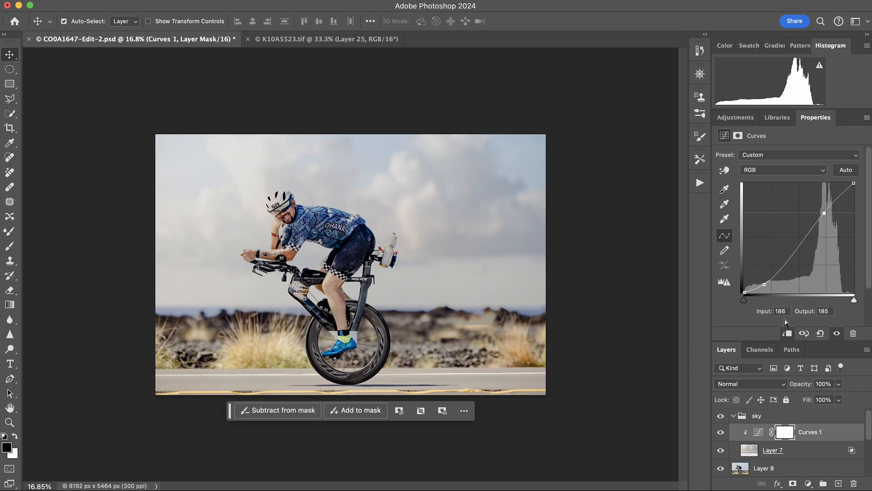
{"action": "left_click_drag", "start_coordinate": [764, 284], "coordinate": [781, 271]}
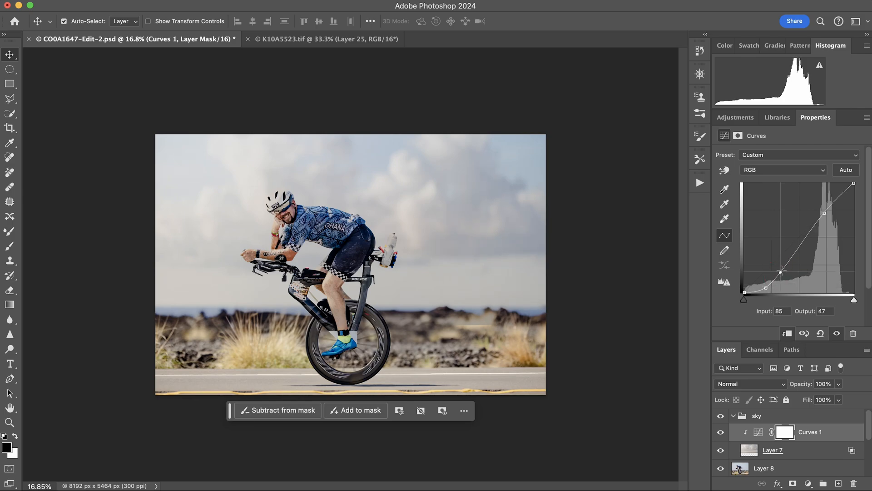
{"action": "left_click_drag", "start_coordinate": [781, 271], "coordinate": [781, 275]}
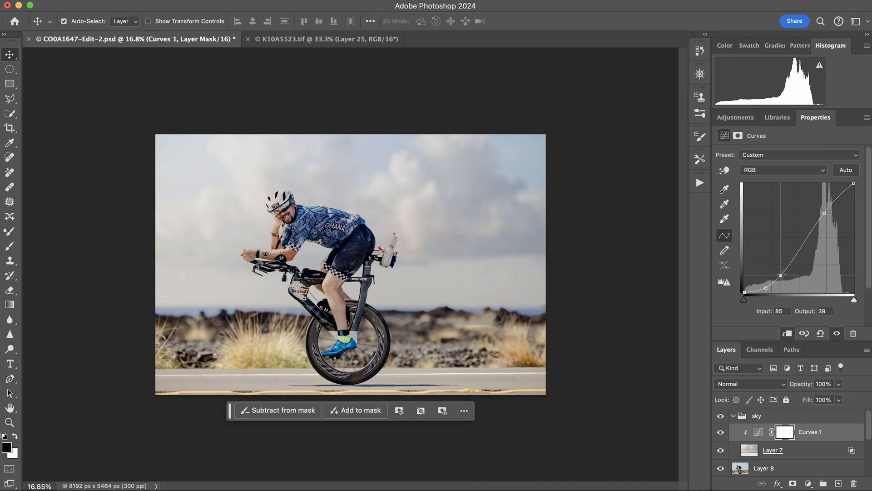
{"action": "left_click_drag", "start_coordinate": [824, 215], "coordinate": [824, 216]}
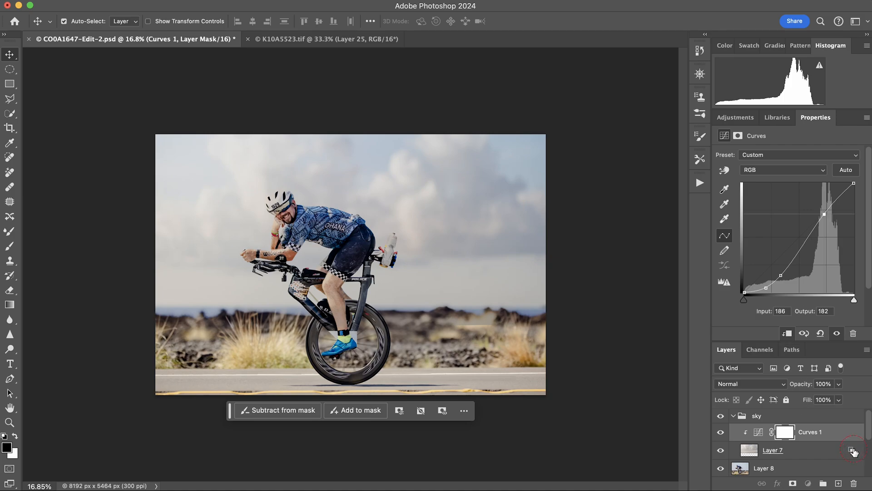
Raise the lower part of the cloud layer's split Blend If dark threshold for the underlying layer to 114 and apply it.
{"action": "double_click", "coordinate": [853, 451]}
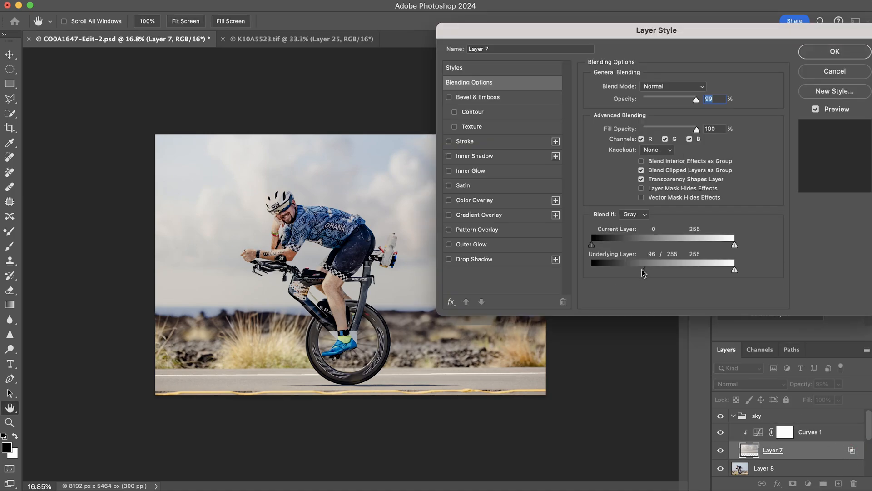
{"action": "mouse_move", "coordinate": [644, 272]}
{"action": "left_mouse_down"}
{"action": "mouse_move", "coordinate": [628, 272]}
{"action": "mouse_move", "coordinate": [659, 275]}
{"action": "left_mouse_up"}
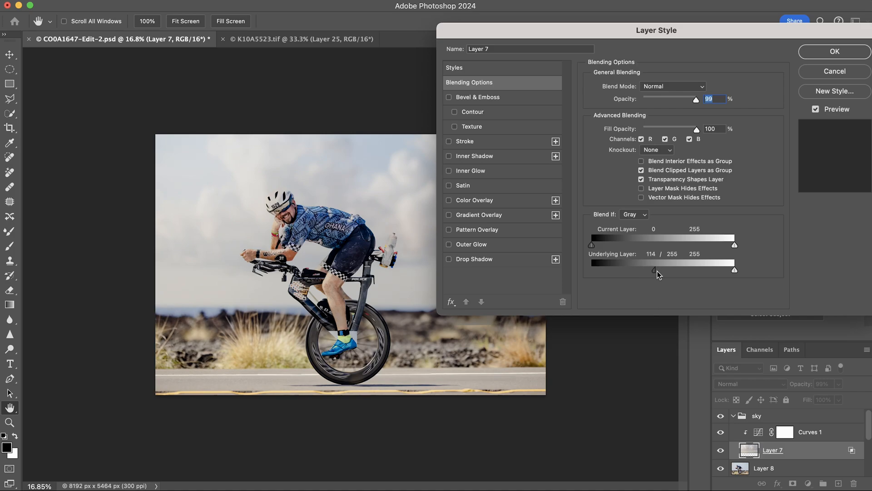
{"action": "left_click", "coordinate": [835, 51]}
Add a layer mask to the sky group and make a rectangular selection of the ground from just below the horizon downward.
{"action": "left_click", "coordinate": [791, 416]}
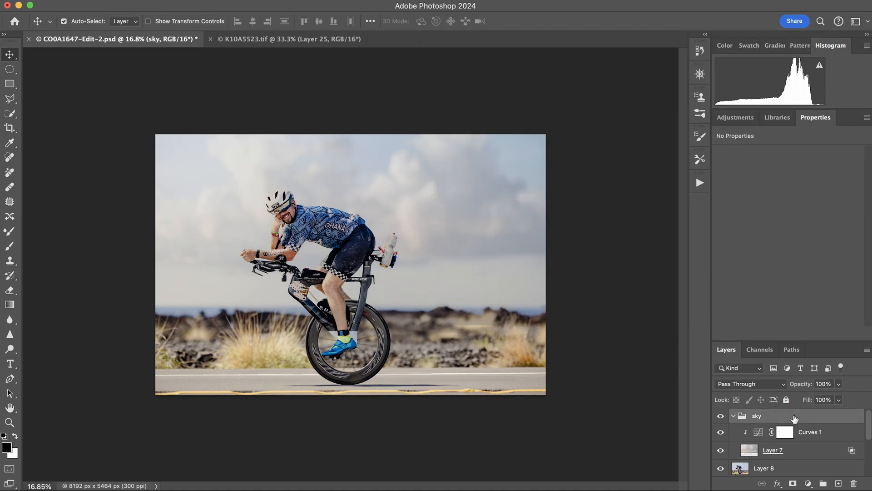
{"action": "left_click", "coordinate": [792, 483]}
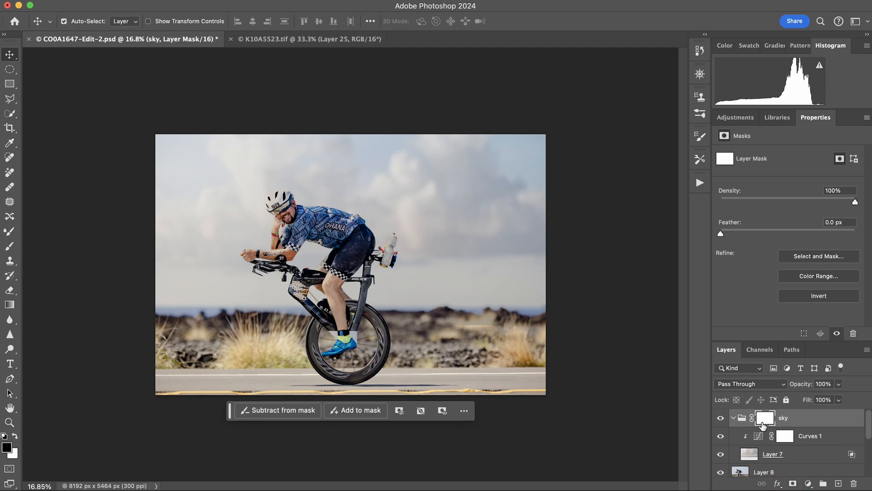
{"action": "left_click", "coordinate": [9, 70]}
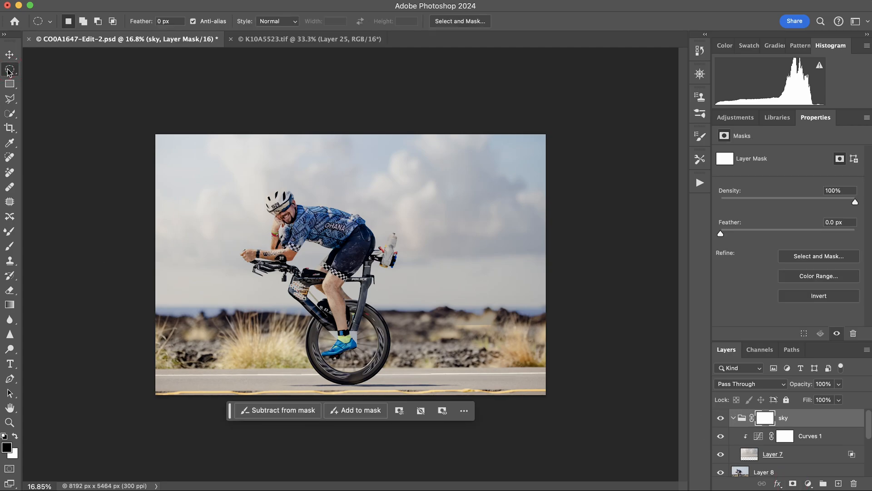
{"action": "right_click", "coordinate": [9, 70]}
{"action": "left_click", "coordinate": [54, 67]}
{"action": "left_click_drag", "start_coordinate": [148, 312], "coordinate": [676, 436]}
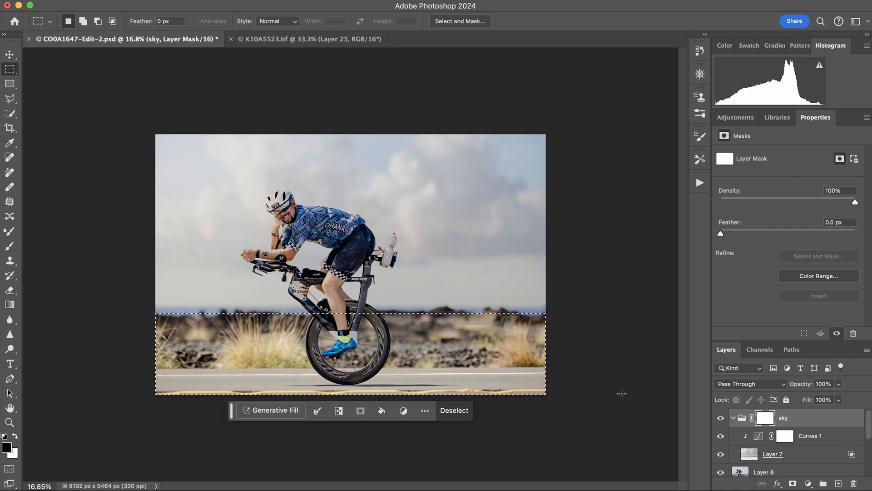
Fill the selected ground area with black on the sky group's mask and deselect.
{"action": "left_click_drag", "start_coordinate": [490, 352], "coordinate": [472, 298]}
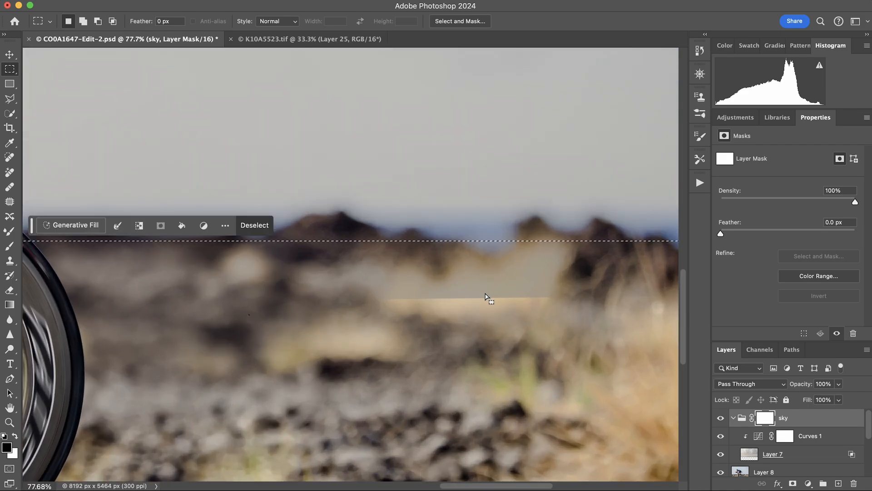
{"action": "left_click_drag", "start_coordinate": [456, 292], "coordinate": [399, 292]}
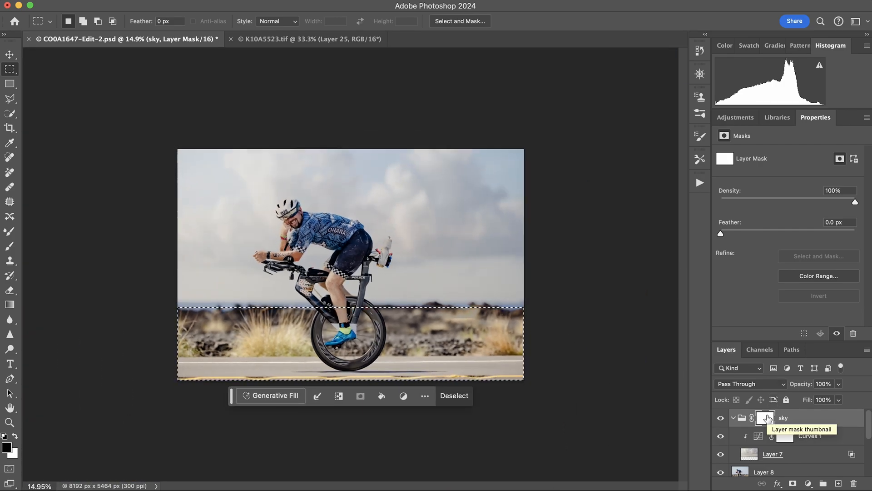
{"action": "key", "text": "alt+BackSpace"}
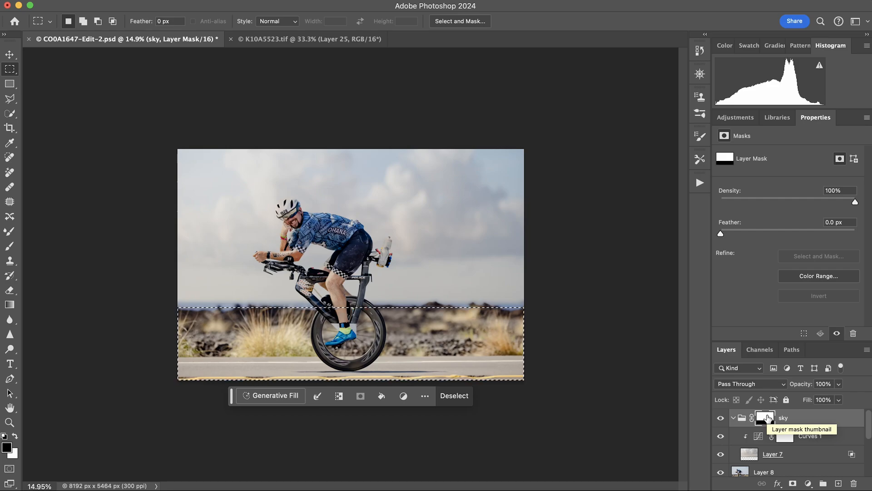
{"action": "key", "text": "super+d"}
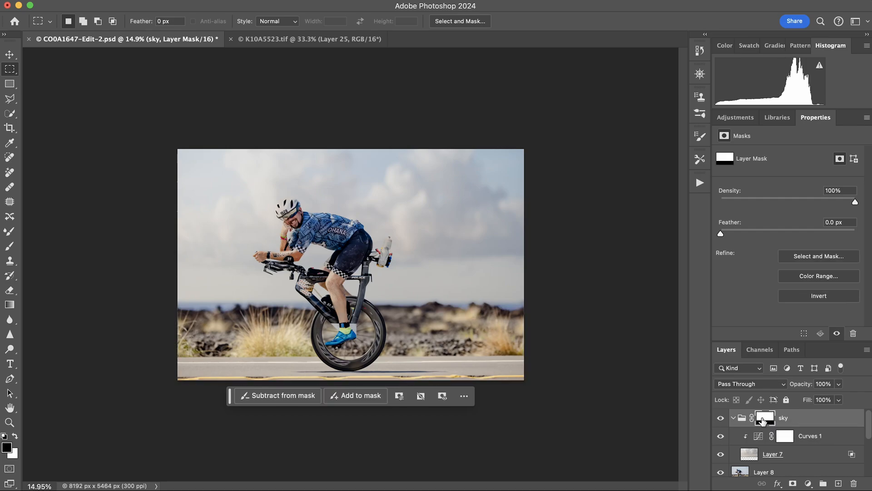
Soften the sky mask's edge with repeated black linear gradients at 20% opacity running from the ground up into the lower sky.
{"action": "key", "text": "g"}
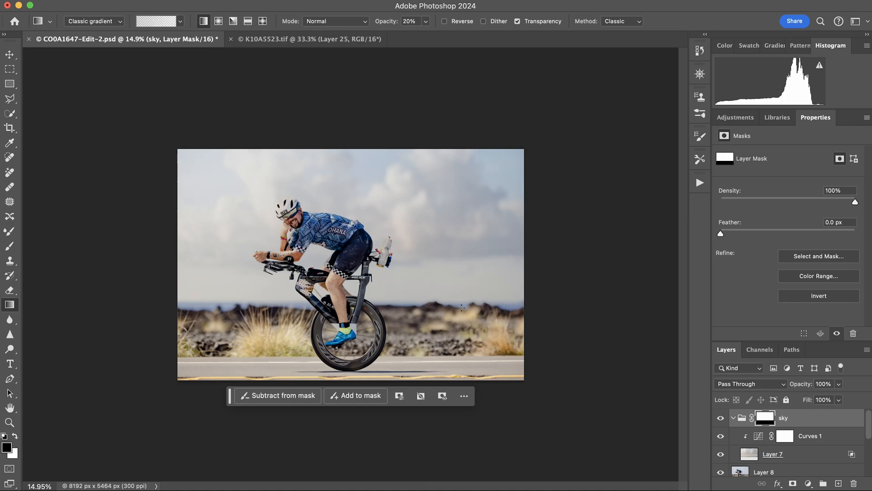
{"action": "left_click_drag", "start_coordinate": [451, 326], "coordinate": [450, 326]}
{"action": "left_click_drag", "start_coordinate": [454, 260], "coordinate": [454, 260]}
{"action": "mouse_move", "coordinate": [449, 325]}
{"action": "left_mouse_down"}
{"action": "mouse_move", "coordinate": [451, 263]}
{"action": "mouse_move", "coordinate": [452, 283]}
{"action": "mouse_move", "coordinate": [438, 262]}
{"action": "left_mouse_up"}
{"action": "left_click_drag", "start_coordinate": [446, 343], "coordinate": [437, 265]}
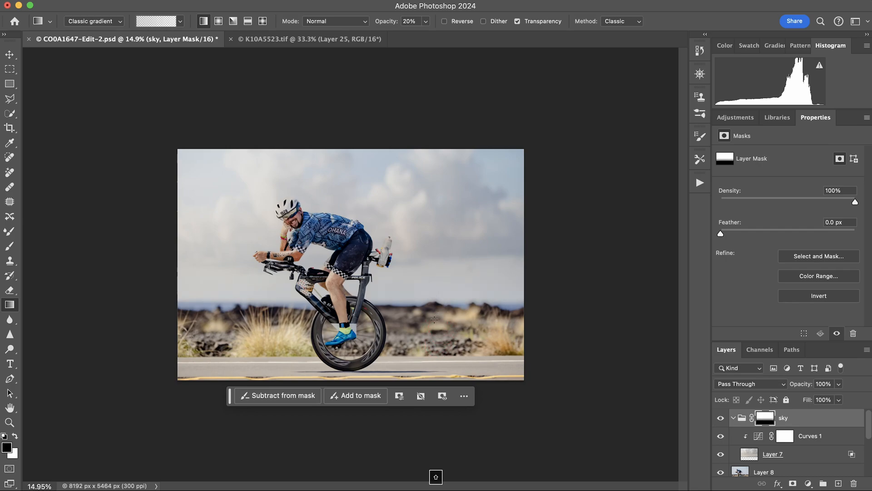
{"action": "left_click_drag", "start_coordinate": [433, 323], "coordinate": [429, 242]}
{"action": "left_click_drag", "start_coordinate": [435, 330], "coordinate": [429, 260]}
{"action": "left_click_drag", "start_coordinate": [423, 325], "coordinate": [420, 264]}
Switch the foreground to white and bring back the lower clouds with repeated 20% gradients running downward across the horizon on the sky mask.
{"action": "key", "text": "x"}
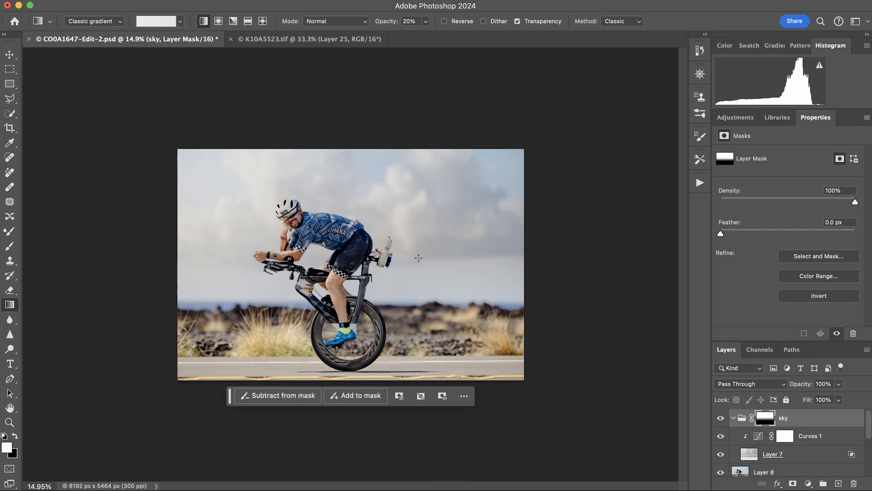
{"action": "left_click_drag", "start_coordinate": [422, 266], "coordinate": [423, 356]}
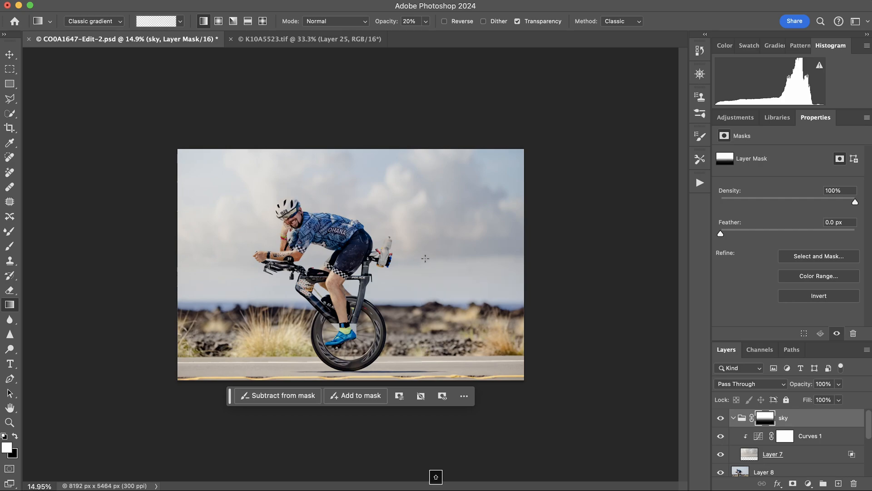
{"action": "left_click_drag", "start_coordinate": [423, 246], "coordinate": [423, 329]}
{"action": "left_click_drag", "start_coordinate": [417, 243], "coordinate": [417, 322]}
{"action": "left_click_drag", "start_coordinate": [416, 258], "coordinate": [415, 329]}
{"action": "left_click_drag", "start_coordinate": [416, 268], "coordinate": [417, 325]}
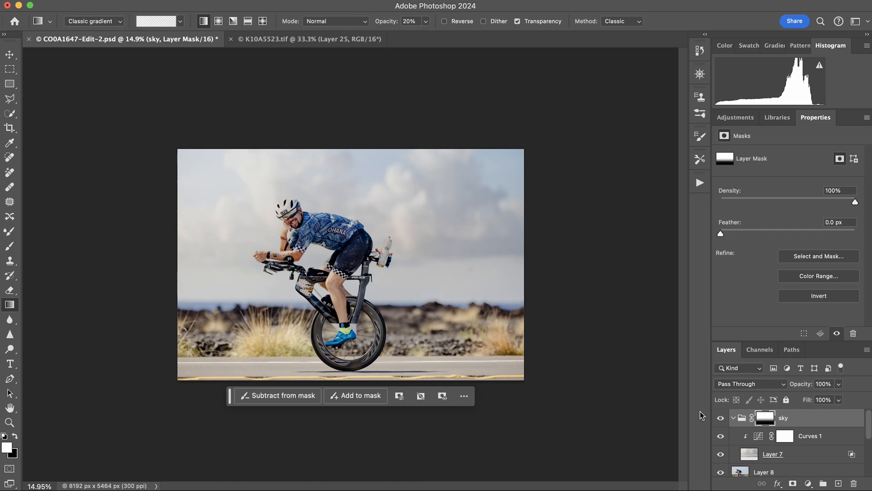
Hide the sky group and select the rider and unicycle on the stamped layer using Select Subject with Cloud (Detailed results).
{"action": "key", "text": "super+space"}
{"action": "left_click_drag", "start_coordinate": [379, 327], "coordinate": [420, 326]}
{"action": "left_click_drag", "start_coordinate": [380, 130], "coordinate": [341, 175]}
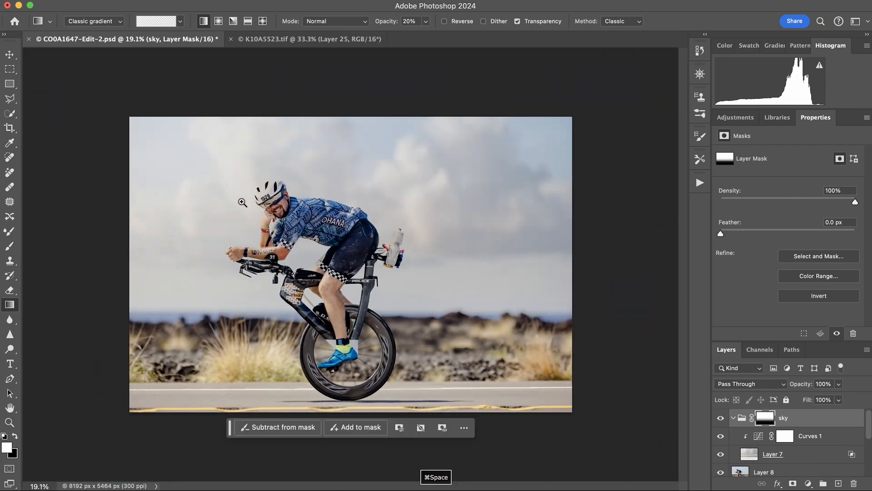
{"action": "left_click_drag", "start_coordinate": [266, 193], "coordinate": [348, 182]}
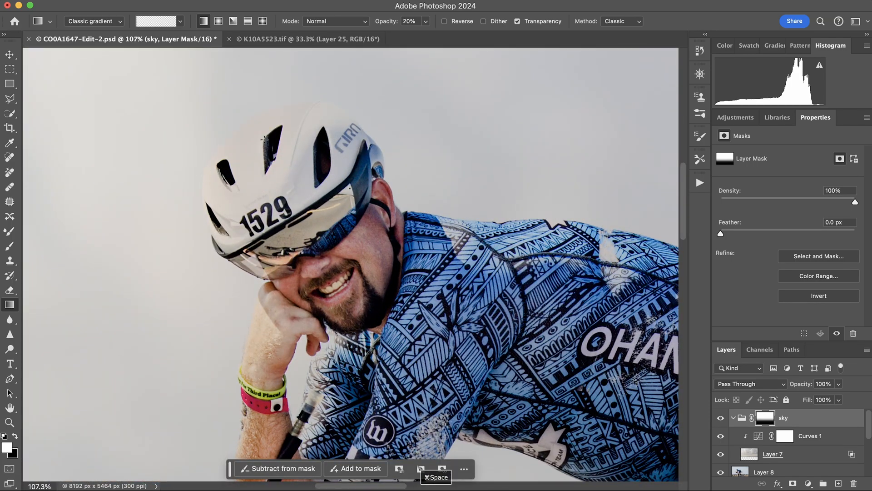
{"action": "left_click_drag", "start_coordinate": [438, 284], "coordinate": [370, 283]}
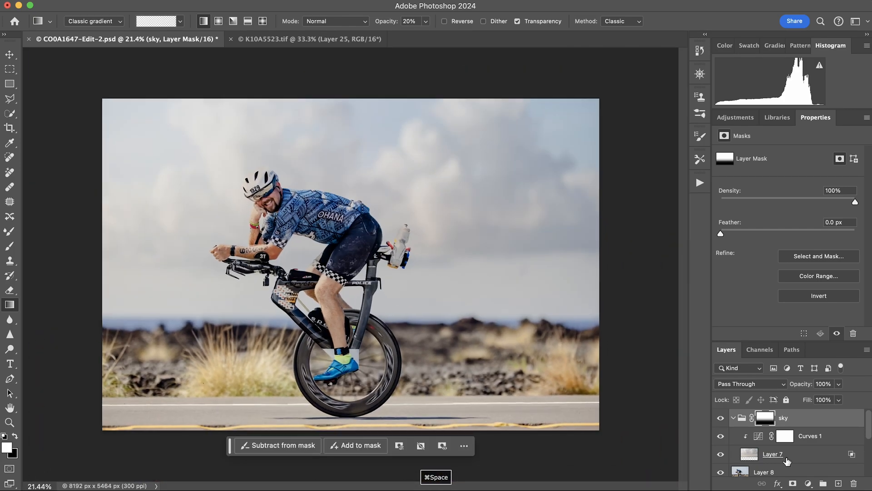
{"action": "left_click", "coordinate": [720, 418]}
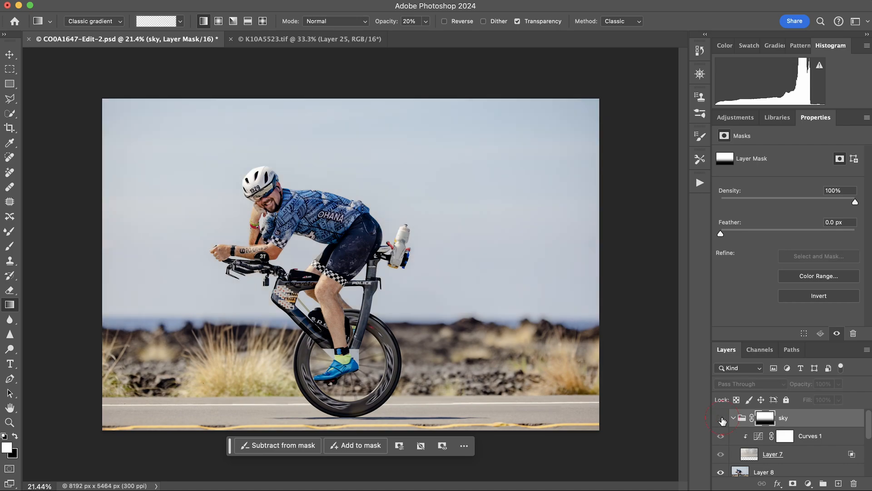
{"action": "left_click", "coordinate": [750, 471]}
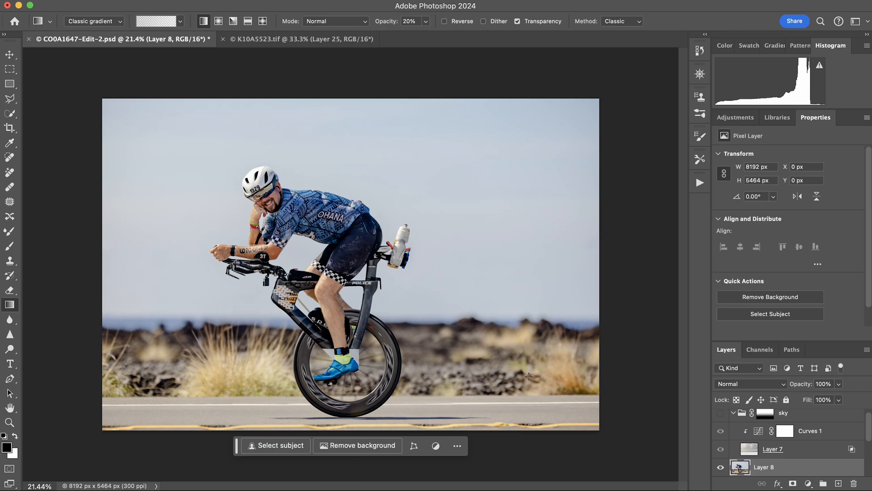
{"action": "key", "text": "w"}
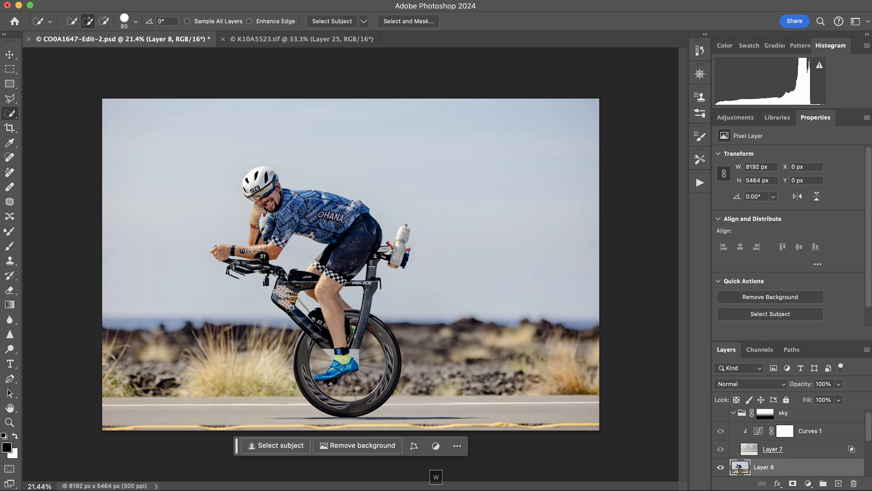
{"action": "left_click", "coordinate": [365, 21]}
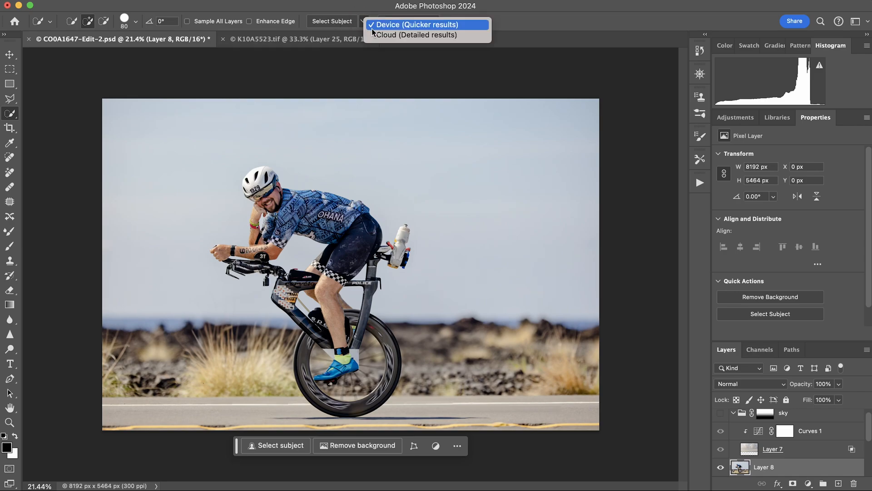
{"action": "left_click", "coordinate": [380, 34]}
{"action": "left_click", "coordinate": [334, 23]}
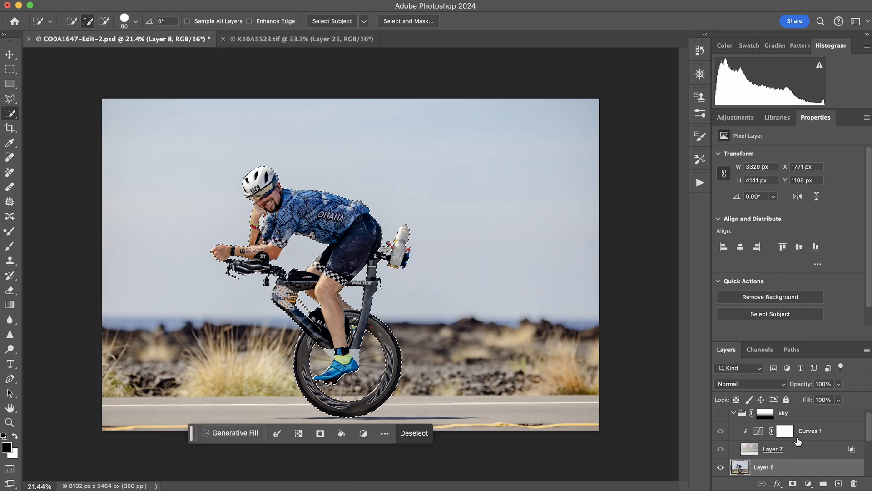
Show the sky group again and add an inverted layer mask to the cloud layer that hides the clouds over the selected rider.
{"action": "left_click", "coordinate": [720, 412]}
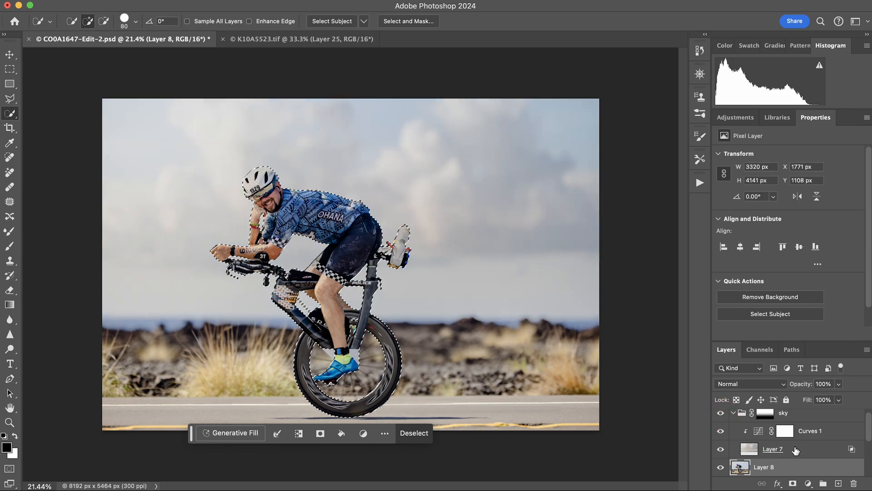
{"action": "left_click", "coordinate": [800, 451]}
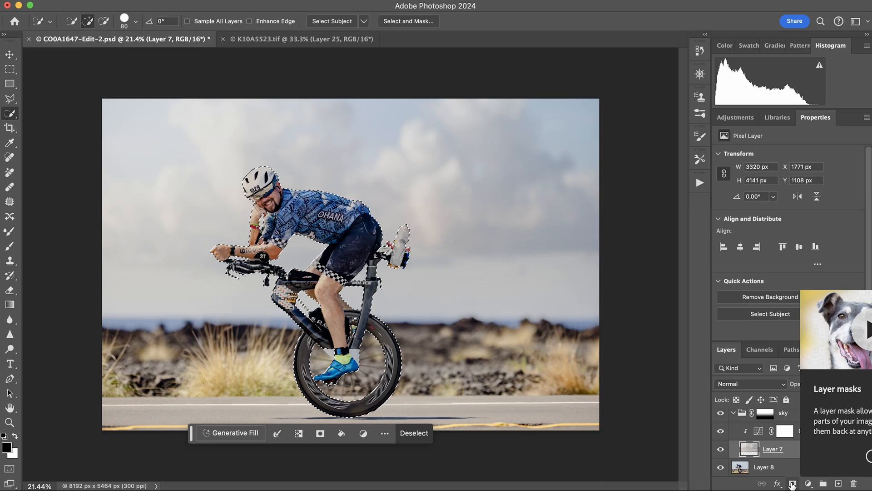
{"action": "left_click", "coordinate": [792, 484]}
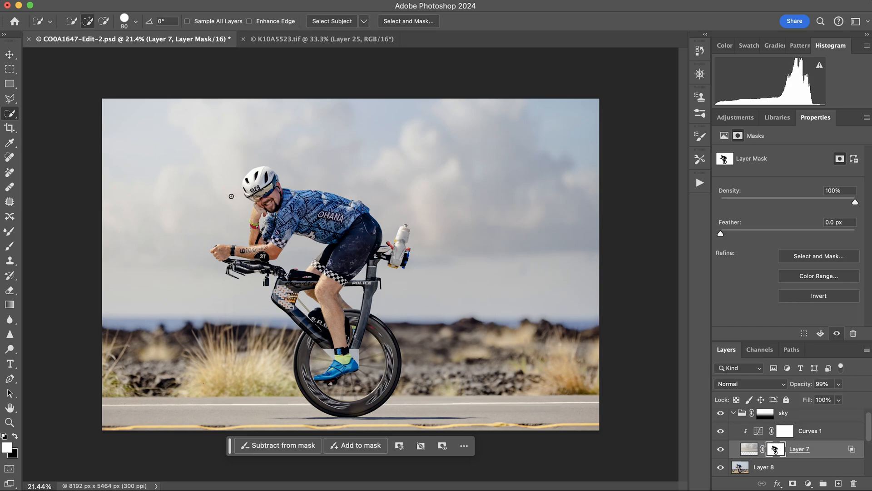
Paint out the halo around the rear water bottle's cap on the cloud layer's mask with a white 29 px brush at 100% flow.
{"action": "key", "text": "super+space"}
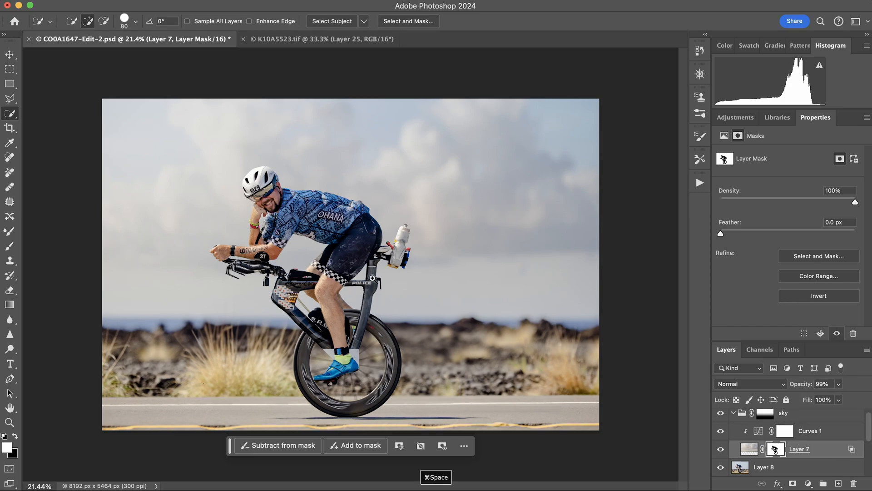
{"action": "left_click_drag", "start_coordinate": [369, 252], "coordinate": [443, 249]}
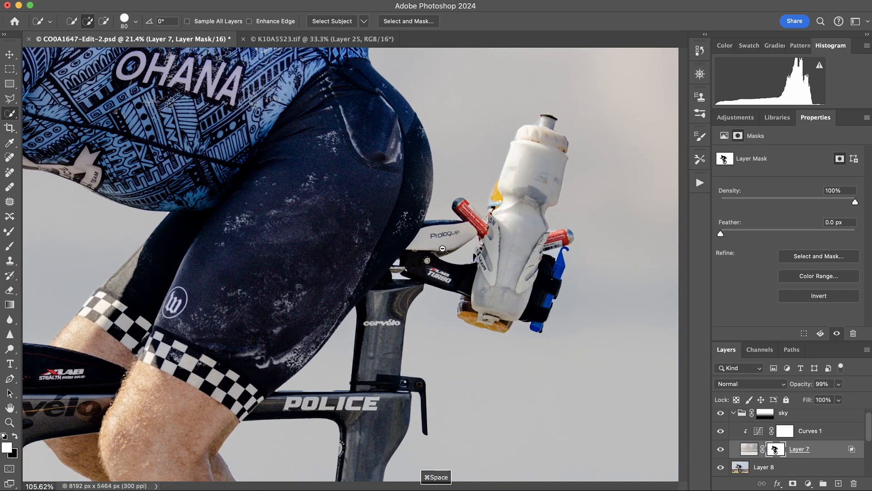
{"action": "left_click_drag", "start_coordinate": [542, 113], "coordinate": [590, 111]}
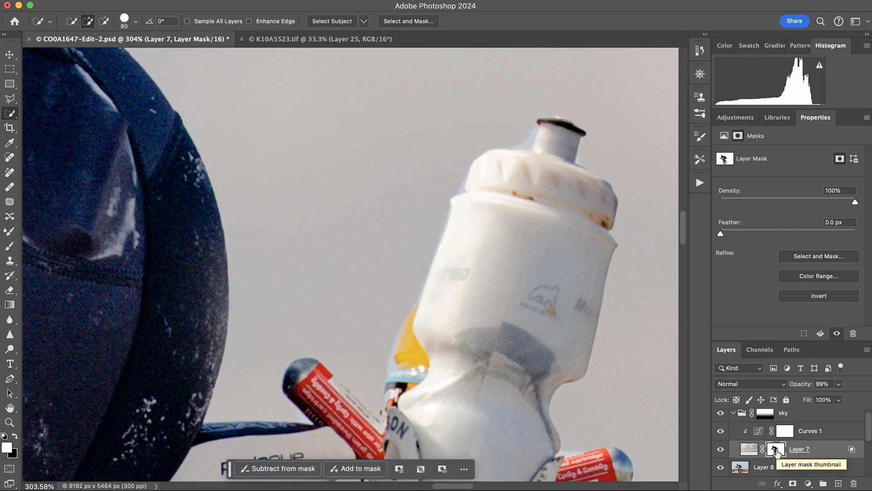
{"action": "left_click_drag", "start_coordinate": [511, 127], "coordinate": [495, 129]}
{"action": "key", "text": "b"}
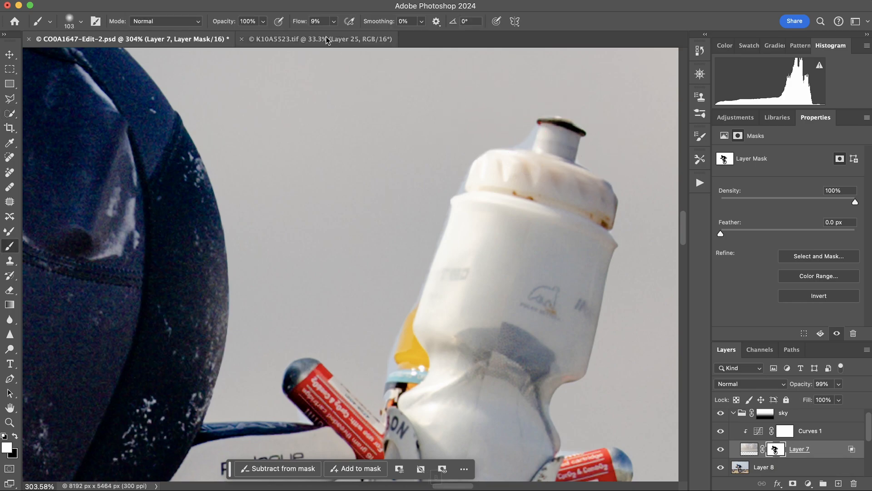
{"action": "left_click_drag", "start_coordinate": [301, 23], "coordinate": [388, 26]}
{"action": "left_click_drag", "start_coordinate": [523, 140], "coordinate": [459, 139]}
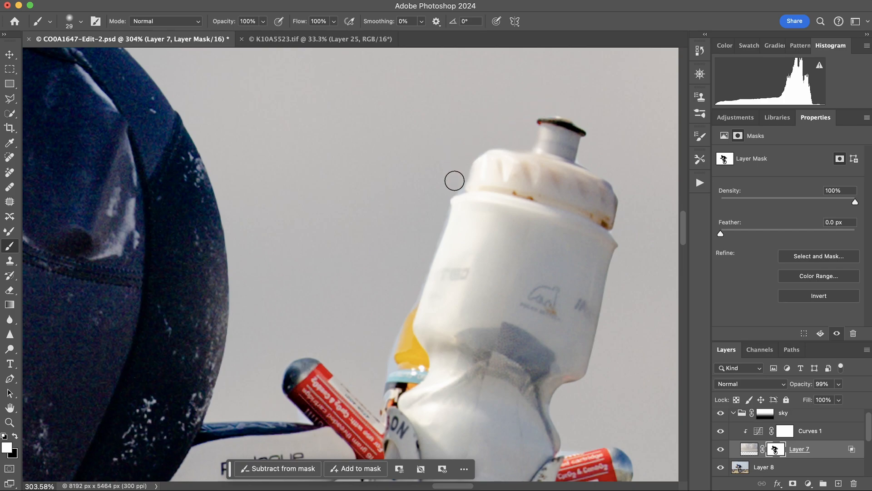
Undo the last mask stroke and clean the bottle's edge beside the yellow bottle with a 17 px brush at 49% flow.
{"action": "key", "text": "super+z"}
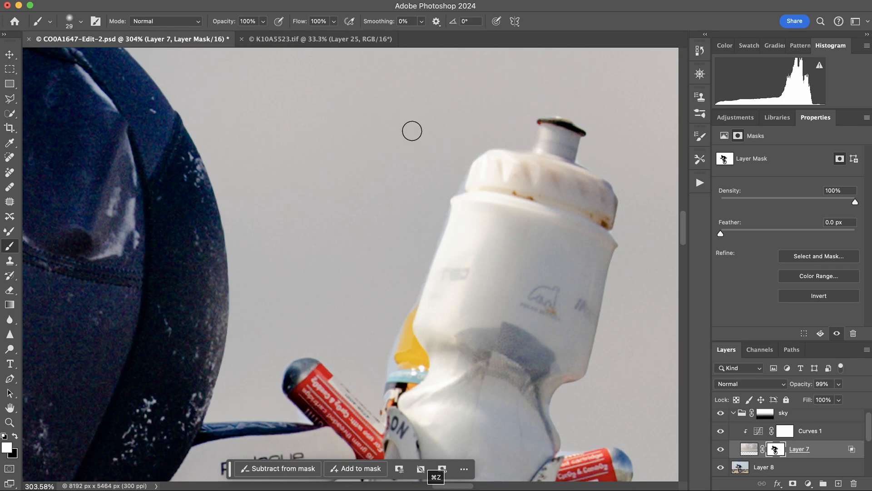
{"action": "left_click_drag", "start_coordinate": [411, 129], "coordinate": [428, 151]}
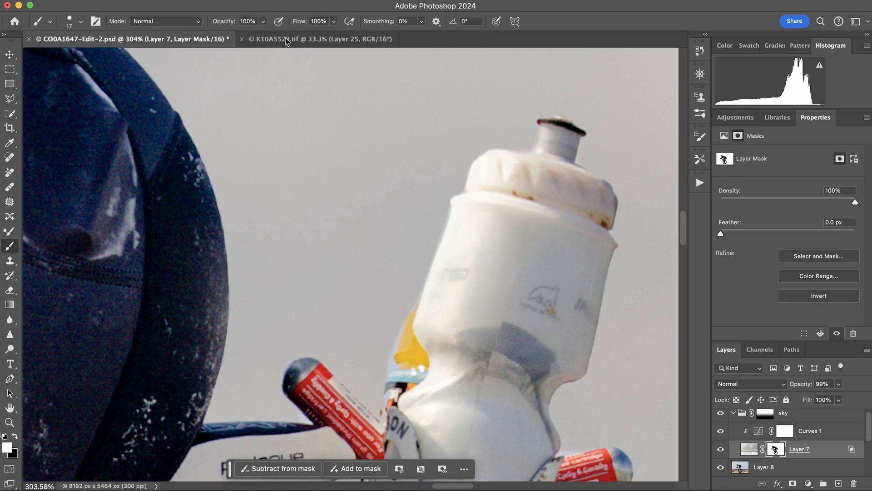
{"action": "left_click_drag", "start_coordinate": [299, 26], "coordinate": [280, 27]}
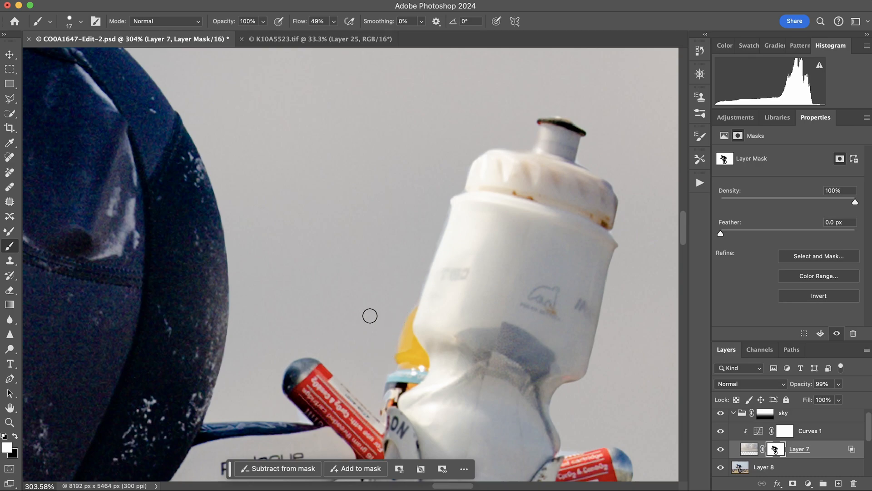
Clean the mask edges around the red CO2 cartridge, blue strap and saddle rail gap with a white 15 px brush.
{"action": "scroll", "coordinate": [369, 316], "scroll_direction": "down", "scroll_amount": 5}
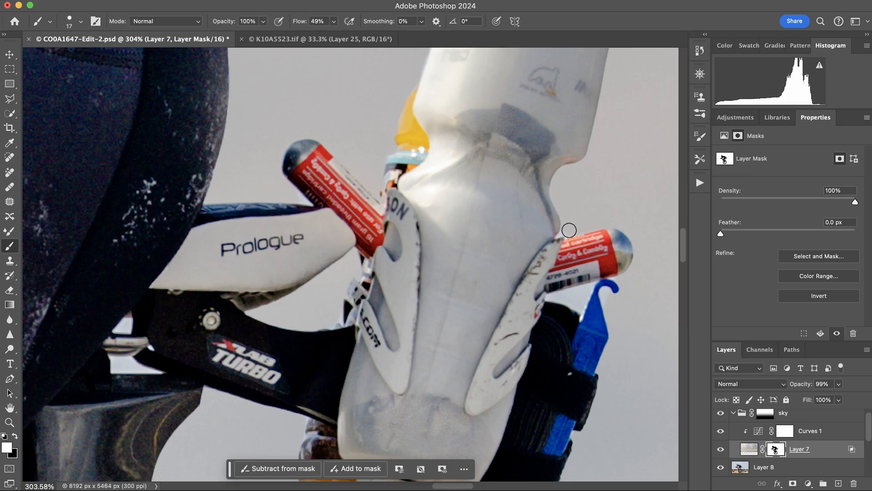
{"action": "left_click_drag", "start_coordinate": [572, 228], "coordinate": [563, 228]}
{"action": "mouse_move", "coordinate": [601, 299]}
{"action": "left_mouse_down"}
{"action": "mouse_move", "coordinate": [609, 297]}
{"action": "mouse_move", "coordinate": [578, 294]}
{"action": "left_mouse_up"}
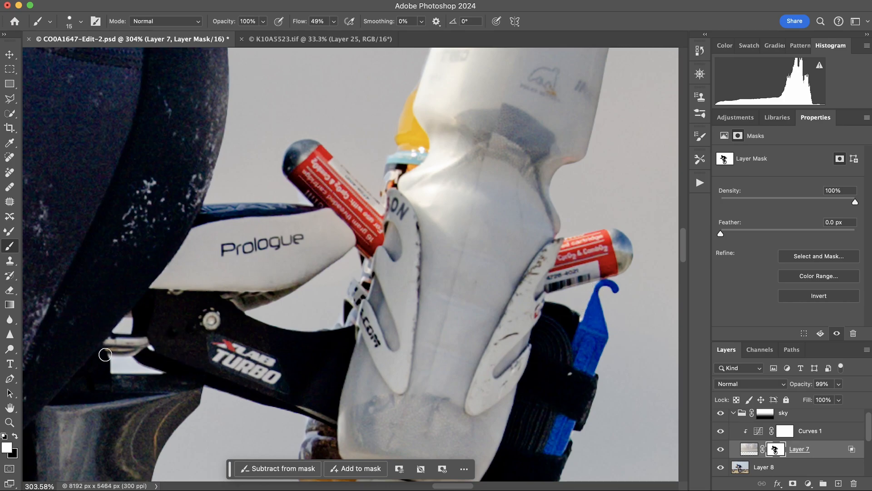
{"action": "left_click_drag", "start_coordinate": [104, 354], "coordinate": [128, 362]}
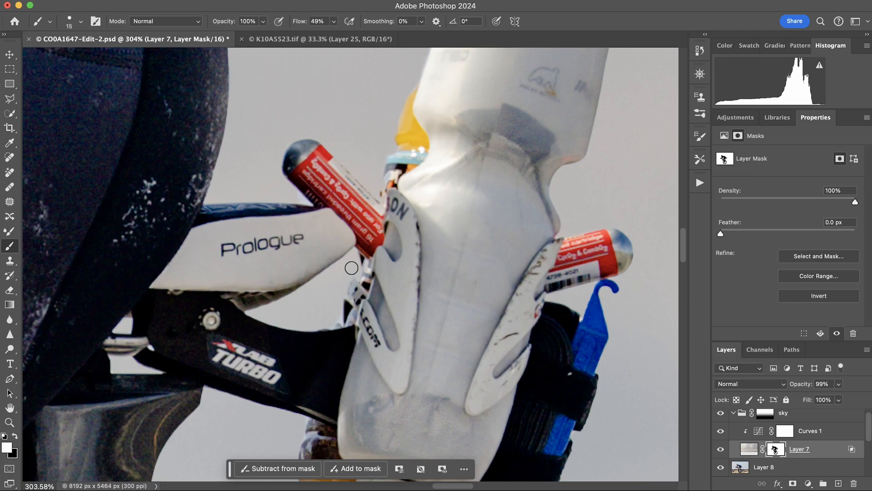
{"action": "key", "text": "x"}
{"action": "key", "text": "x"}
Paint black on the cloud mask to restore the white pattern patch at the upper edge of the jersey's back.
{"action": "left_click_drag", "start_coordinate": [386, 311], "coordinate": [334, 341]}
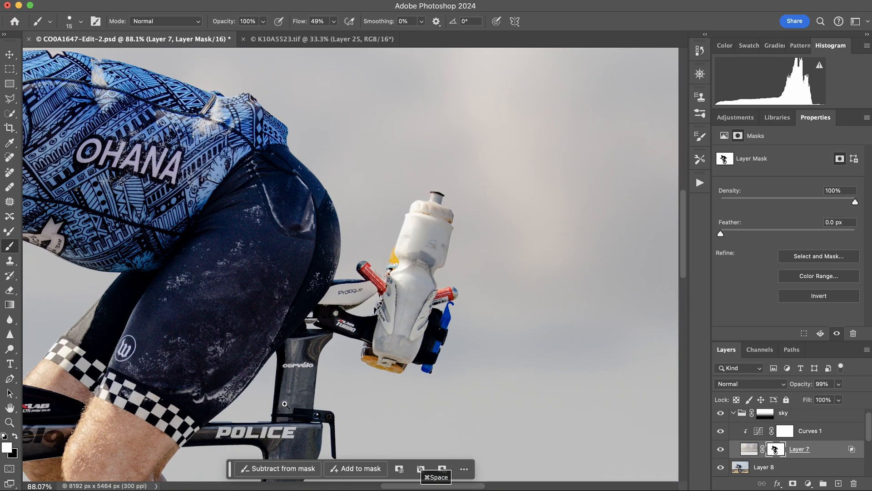
{"action": "left_click_drag", "start_coordinate": [271, 406], "coordinate": [268, 380]}
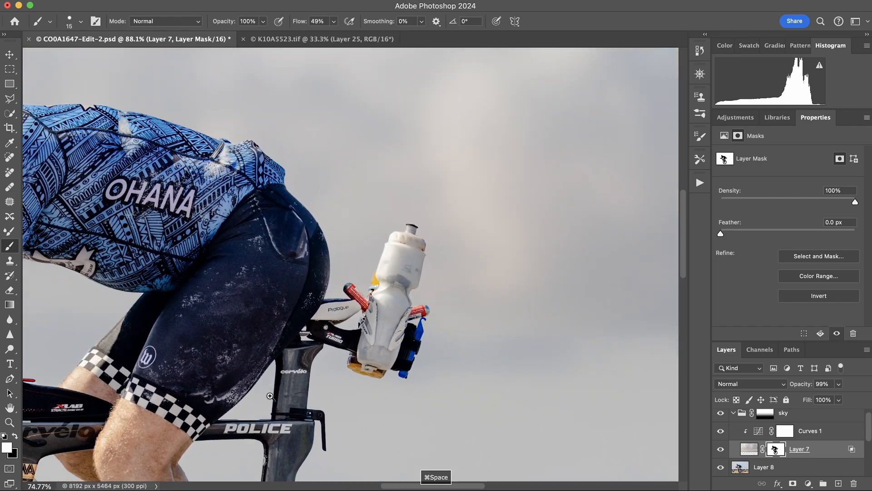
{"action": "left_click_drag", "start_coordinate": [59, 102], "coordinate": [276, 94]}
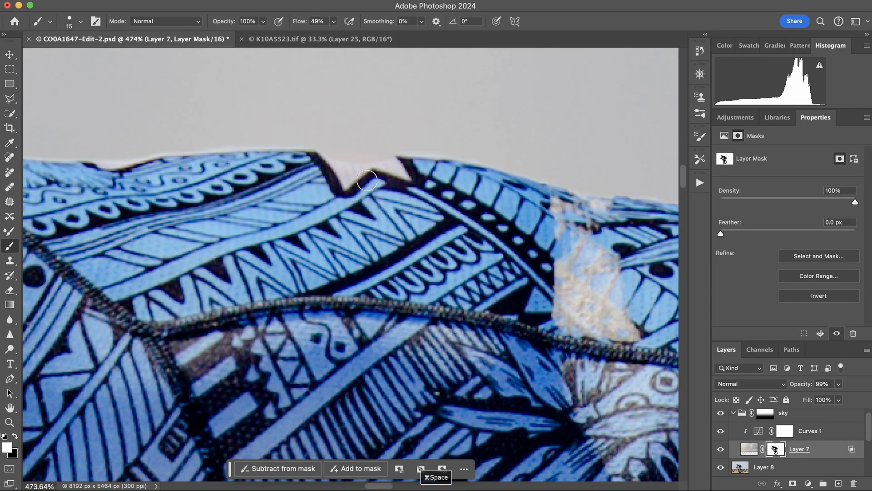
{"action": "key", "text": "x"}
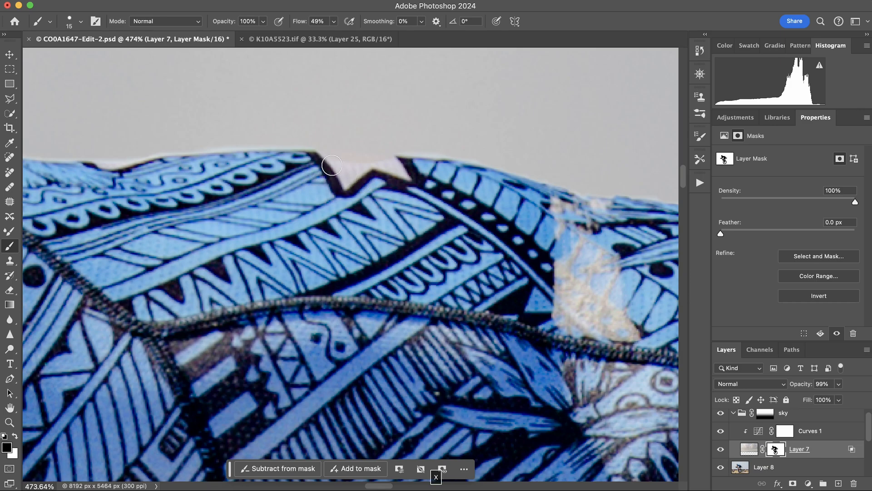
{"action": "left_click_drag", "start_coordinate": [321, 164], "coordinate": [394, 165]}
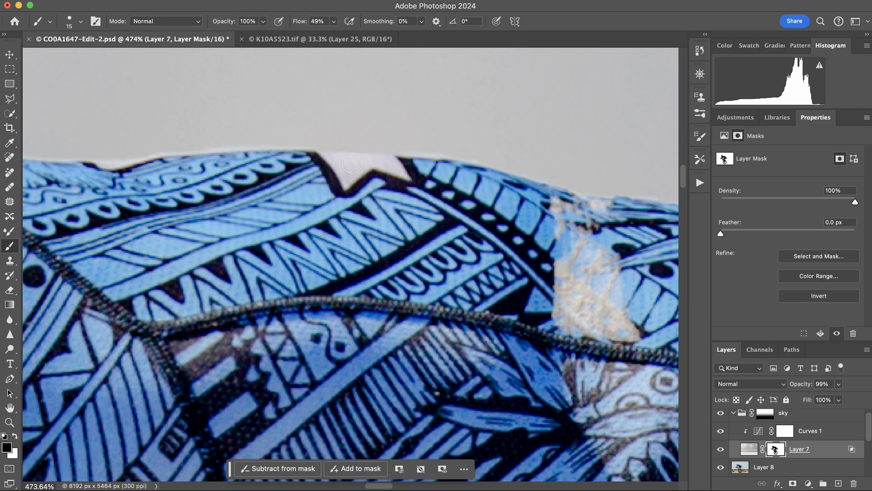
Paint white on the mask along the jersey's back up to the shoulder to remove the bright fringe.
{"action": "key", "text": "x"}
{"action": "scroll", "coordinate": [75, 149], "scroll_direction": "left", "scroll_amount": 5}
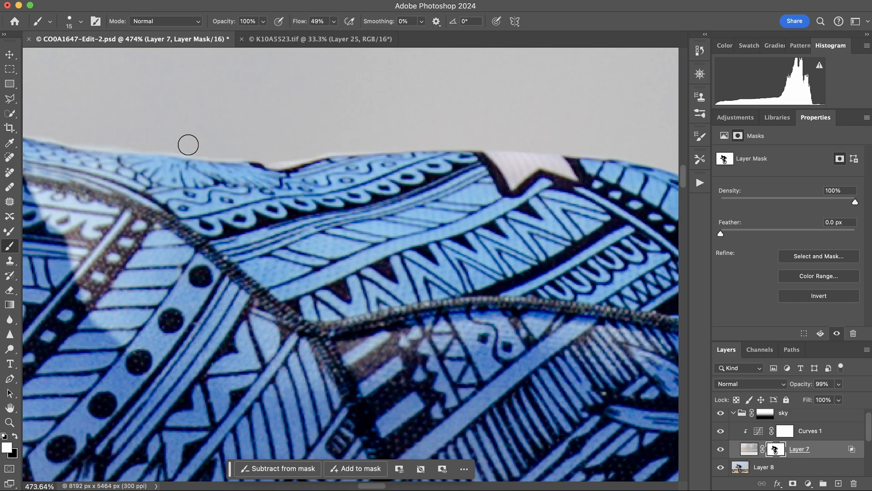
{"action": "scroll", "coordinate": [68, 137], "scroll_direction": "left", "scroll_amount": 3}
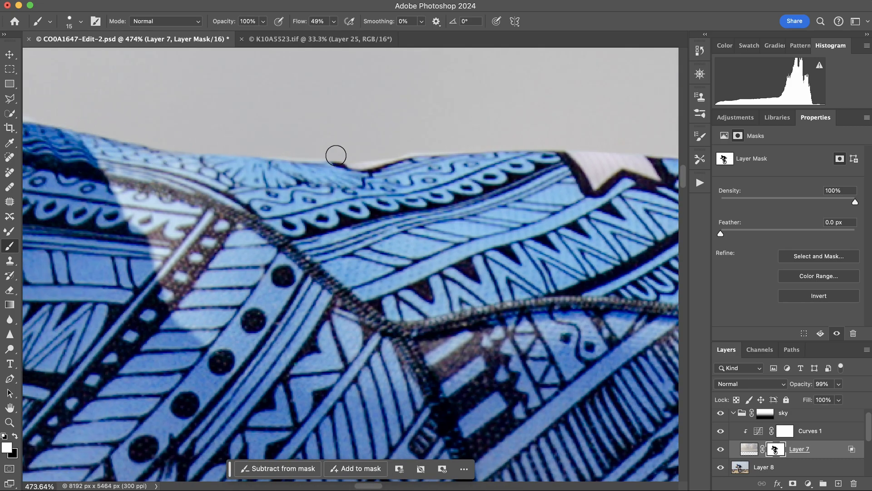
{"action": "scroll", "coordinate": [213, 142], "scroll_direction": "left", "scroll_amount": 5}
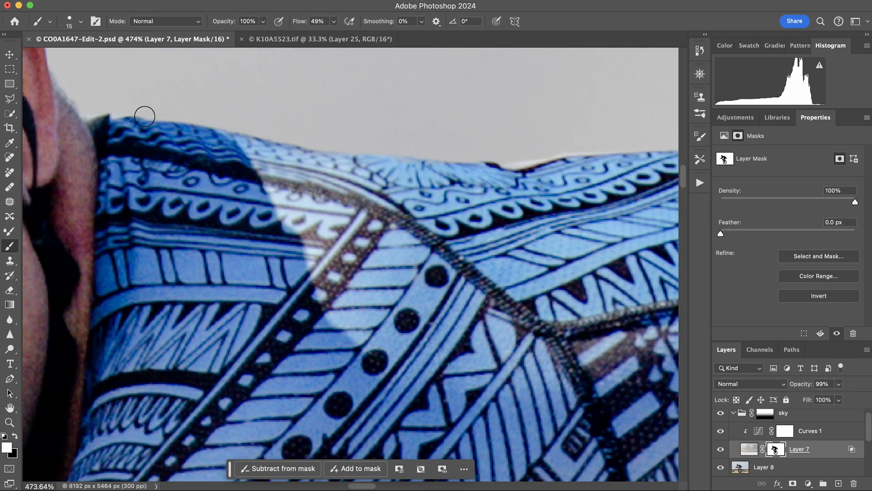
{"action": "scroll", "coordinate": [144, 117], "scroll_direction": "left", "scroll_amount": 8}
Refine the mask along the helmet's outline and beside its front vent, alternating black and white brush colours.
{"action": "scroll", "coordinate": [166, 116], "scroll_direction": "up", "scroll_amount": 15}
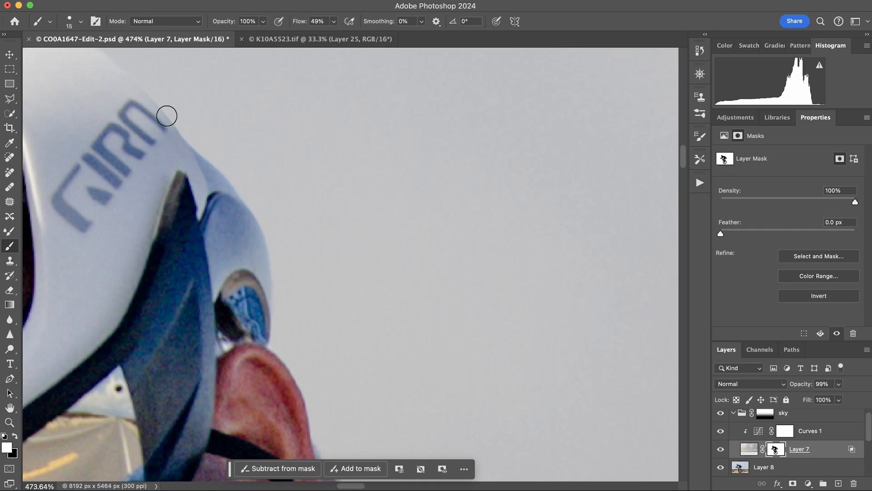
{"action": "scroll", "coordinate": [167, 116], "scroll_direction": "up", "scroll_amount": 3}
{"action": "scroll", "coordinate": [168, 116], "scroll_direction": "left", "scroll_amount": 10}
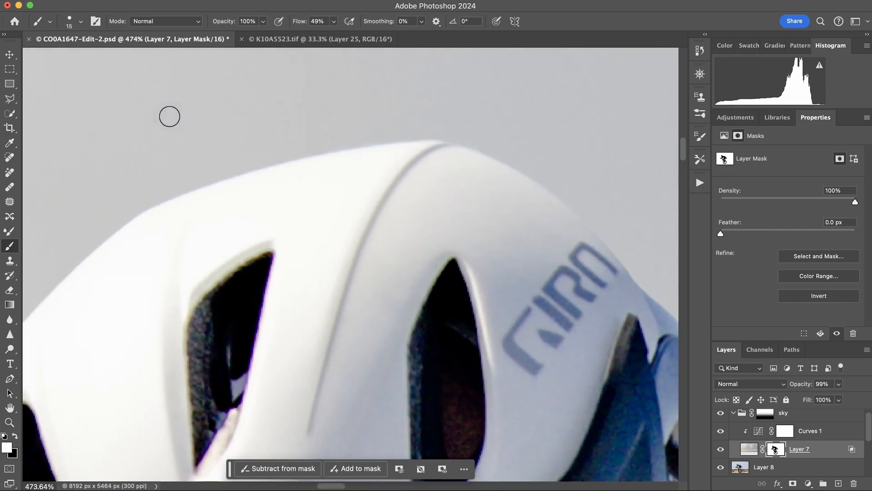
{"action": "scroll", "coordinate": [169, 117], "scroll_direction": "down", "scroll_amount": 12}
{"action": "scroll", "coordinate": [172, 117], "scroll_direction": "left", "scroll_amount": 4}
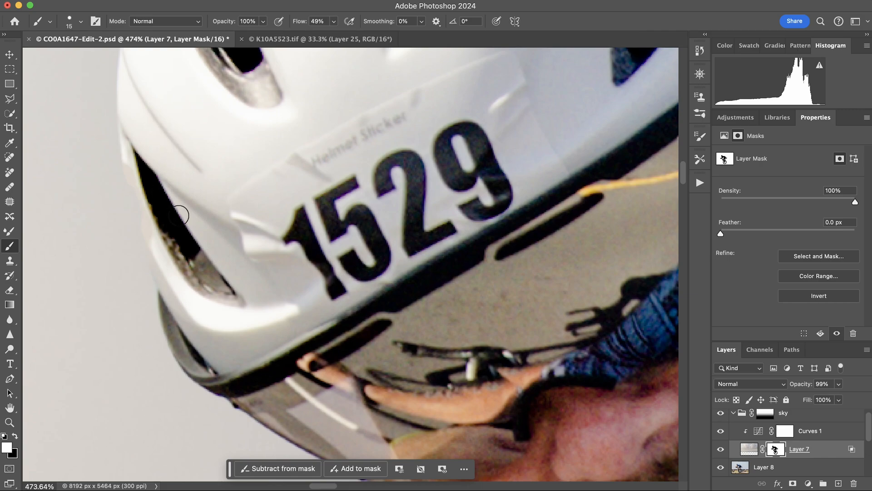
{"action": "key", "text": "x"}
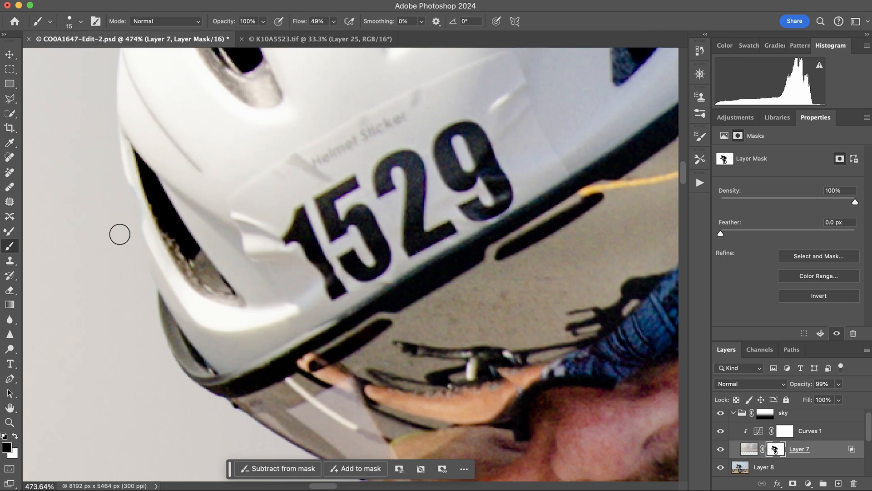
{"action": "key", "text": "x"}
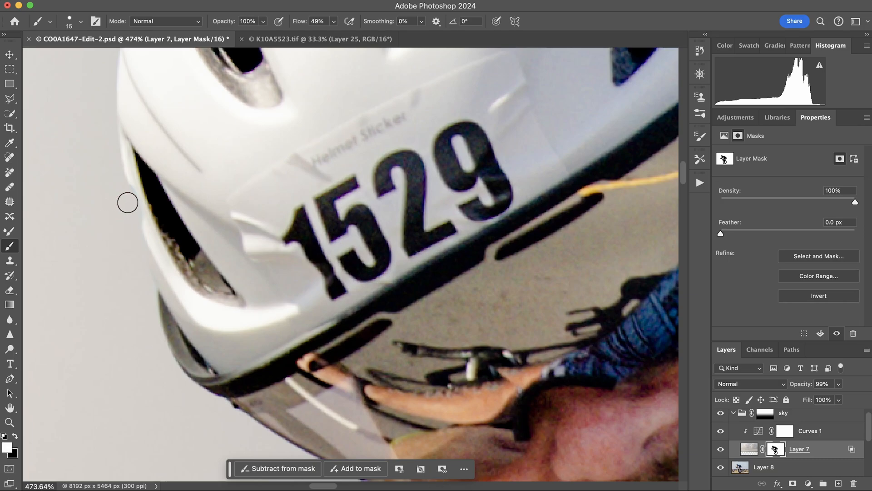
Touch up the mask in the small sky gap between the visor and the rider's raised hand.
{"action": "scroll", "coordinate": [116, 206], "scroll_direction": "down", "scroll_amount": 10}
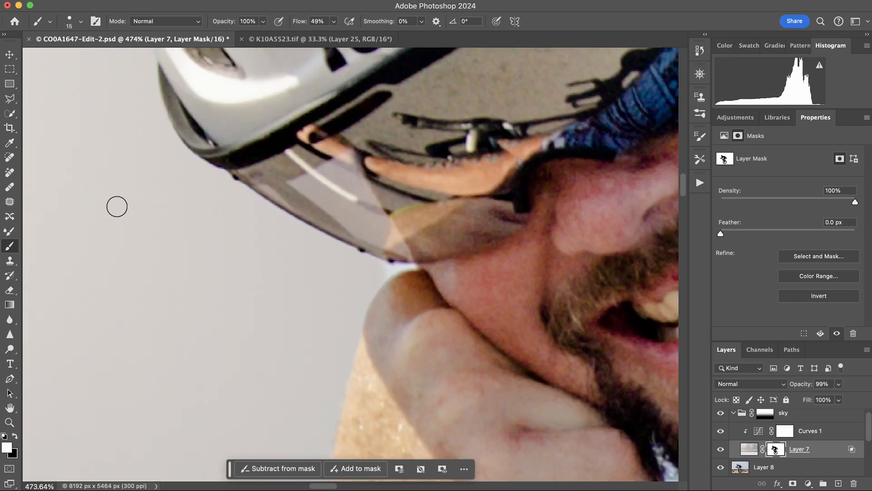
{"action": "key", "text": "x"}
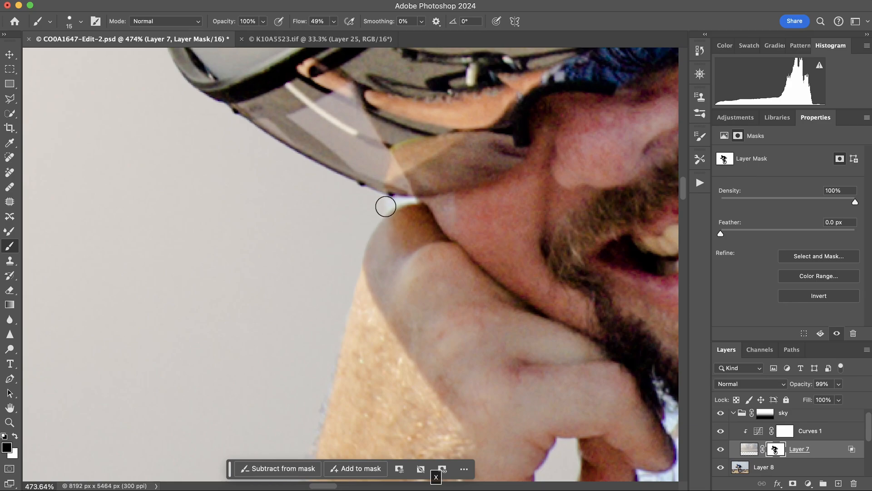
{"action": "key", "text": "x"}
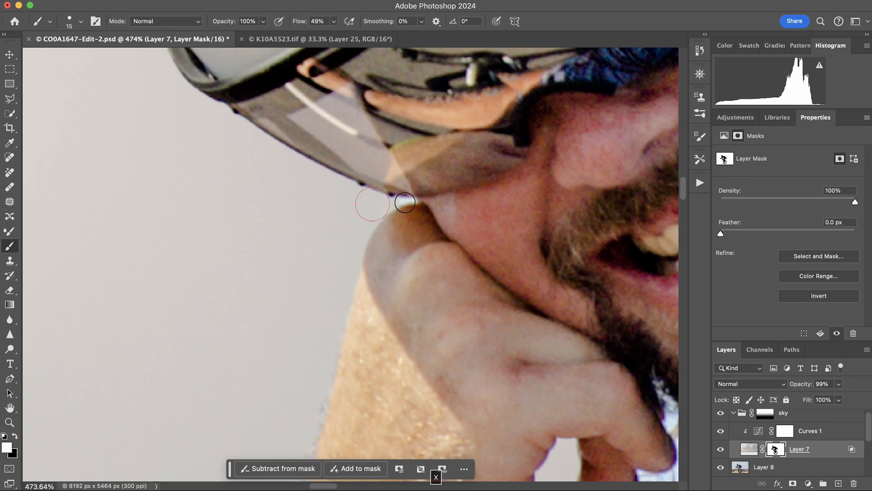
Examine the cloud mask's edge along the raised arm, wristbands, tattooed forearm and front fist.
{"action": "scroll", "coordinate": [421, 222], "scroll_direction": "down", "scroll_amount": 15}
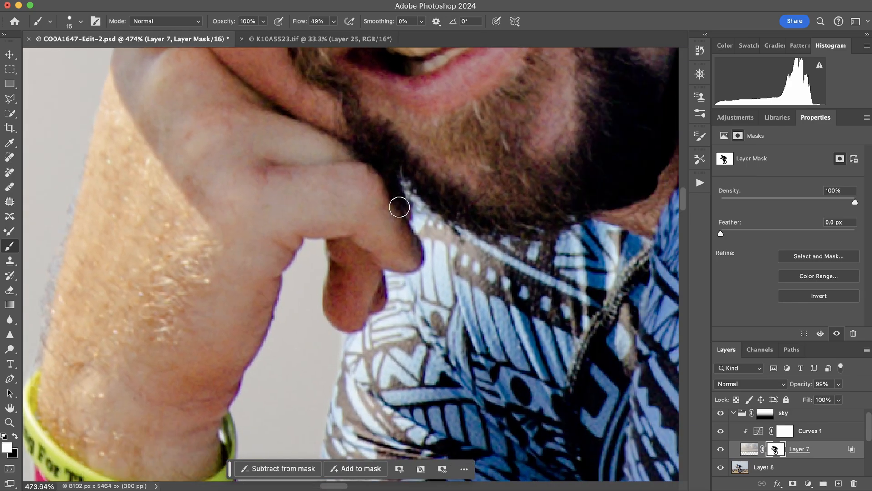
{"action": "scroll", "coordinate": [305, 225], "scroll_direction": "down", "scroll_amount": 3}
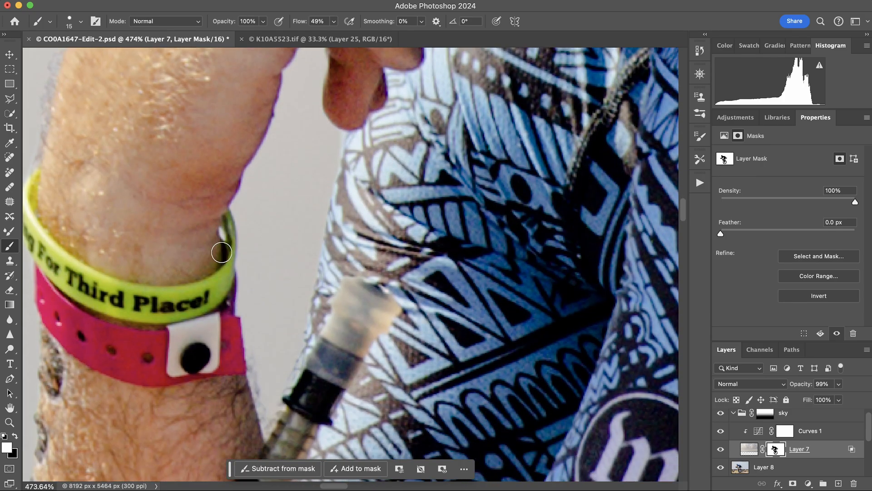
{"action": "scroll", "coordinate": [221, 252], "scroll_direction": "down", "scroll_amount": 5}
{"action": "scroll", "coordinate": [224, 248], "scroll_direction": "left", "scroll_amount": 10}
{"action": "scroll", "coordinate": [224, 247], "scroll_direction": "up", "scroll_amount": 8}
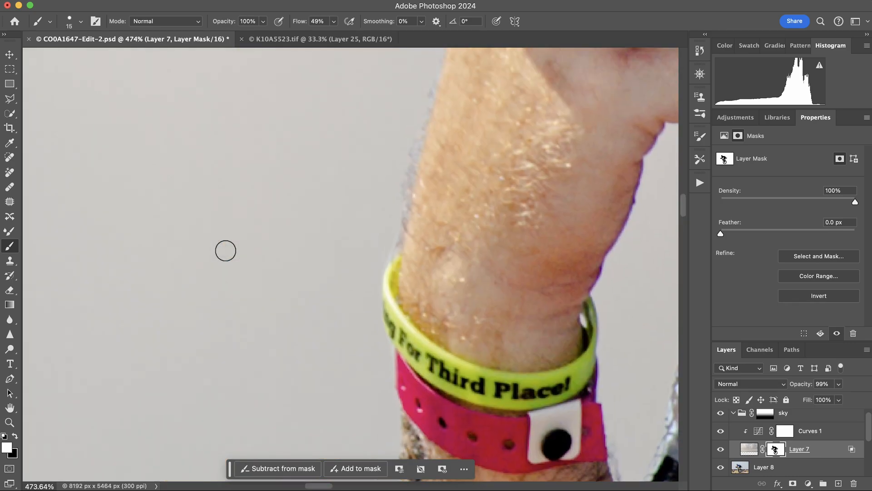
{"action": "scroll", "coordinate": [227, 250], "scroll_direction": "down", "scroll_amount": 18}
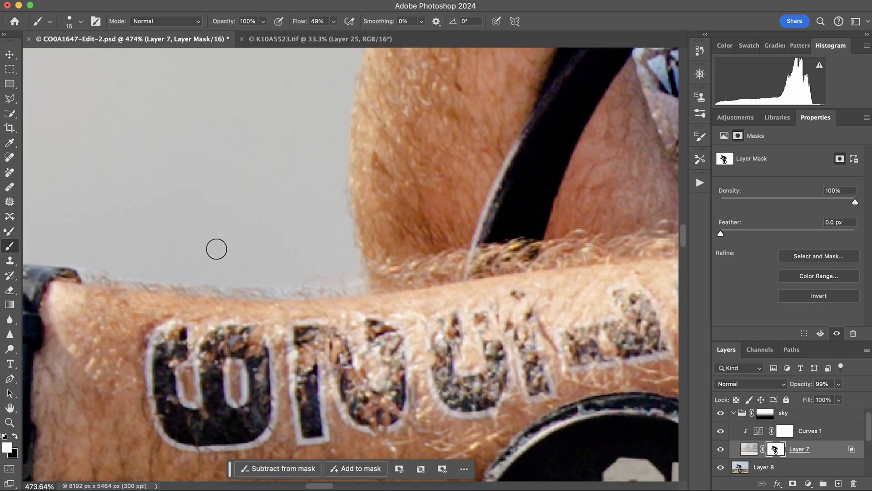
{"action": "scroll", "coordinate": [214, 248], "scroll_direction": "left", "scroll_amount": 5}
{"action": "scroll", "coordinate": [218, 248], "scroll_direction": "left", "scroll_amount": 15}
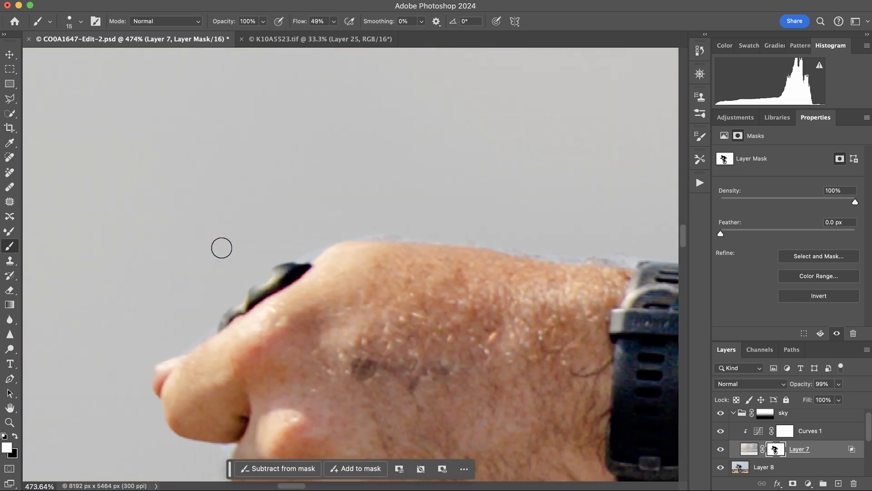
{"action": "scroll", "coordinate": [221, 248], "scroll_direction": "down", "scroll_amount": 3}
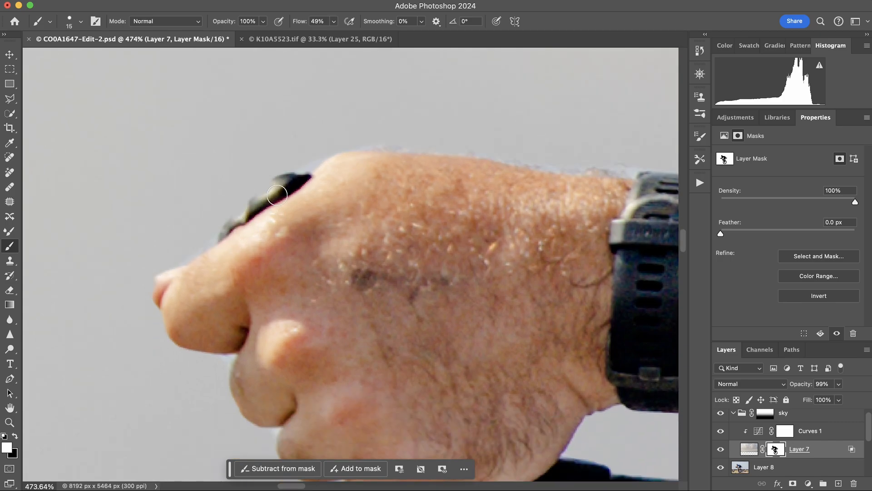
Refine the mask around the front fist, painting black over the dark shifter tip behind the knuckles and white beside the lower fingers.
{"action": "key", "text": "x"}
{"action": "left_click_drag", "start_coordinate": [278, 192], "coordinate": [242, 226]}
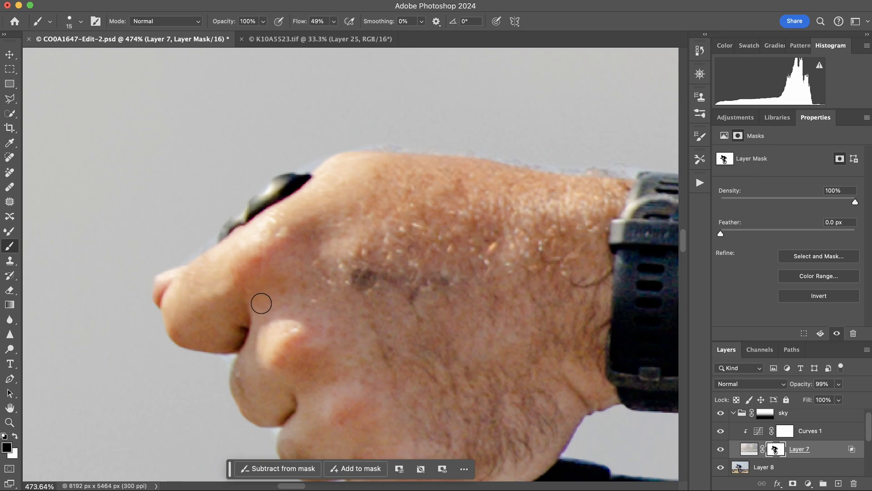
{"action": "scroll", "coordinate": [259, 303], "scroll_direction": "down", "scroll_amount": 5}
{"action": "key", "text": "x"}
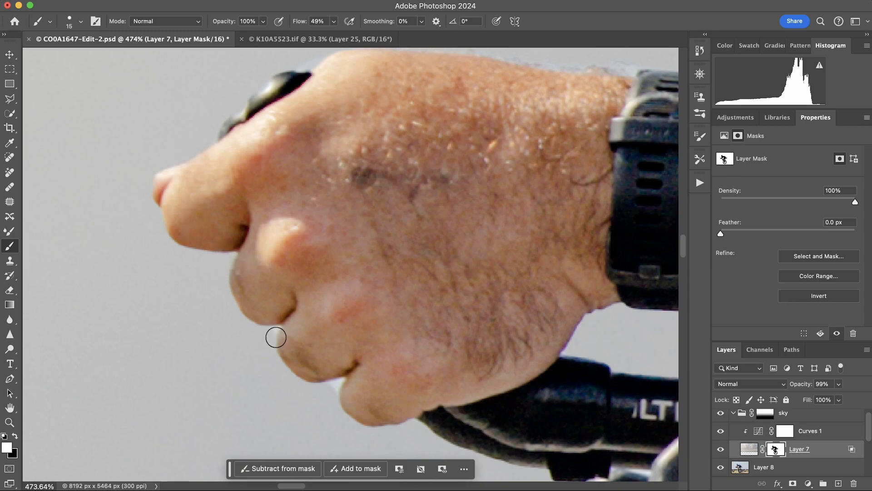
{"action": "left_click_drag", "start_coordinate": [276, 337], "coordinate": [279, 329]}
{"action": "left_click_drag", "start_coordinate": [348, 399], "coordinate": [339, 384]}
Paint white on the mask in the sky gaps between the forearm and the aerobar and around the upper wrapped handlebar.
{"action": "scroll", "coordinate": [337, 384], "scroll_direction": "down", "scroll_amount": 10}
{"action": "scroll", "coordinate": [337, 384], "scroll_direction": "right", "scroll_amount": 6}
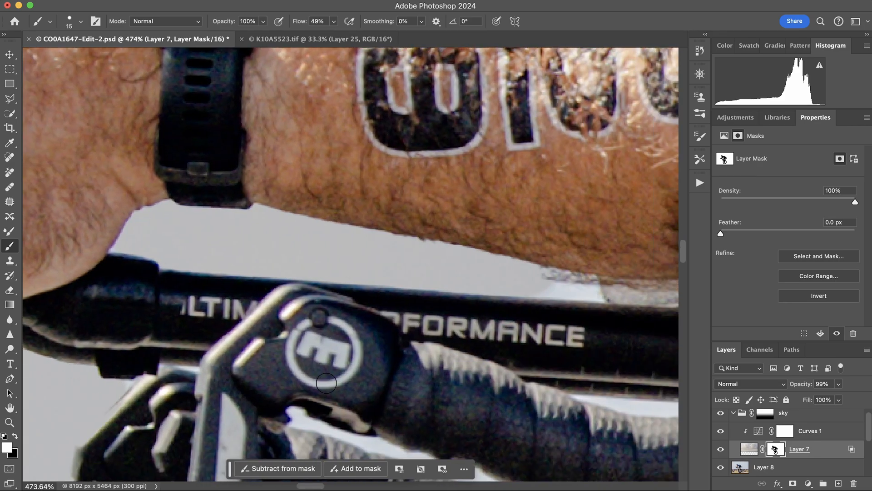
{"action": "scroll", "coordinate": [326, 383], "scroll_direction": "right", "scroll_amount": 6}
{"action": "mouse_move", "coordinate": [399, 291]}
{"action": "left_mouse_down"}
{"action": "mouse_move", "coordinate": [455, 289]}
{"action": "mouse_move", "coordinate": [442, 295]}
{"action": "left_mouse_up"}
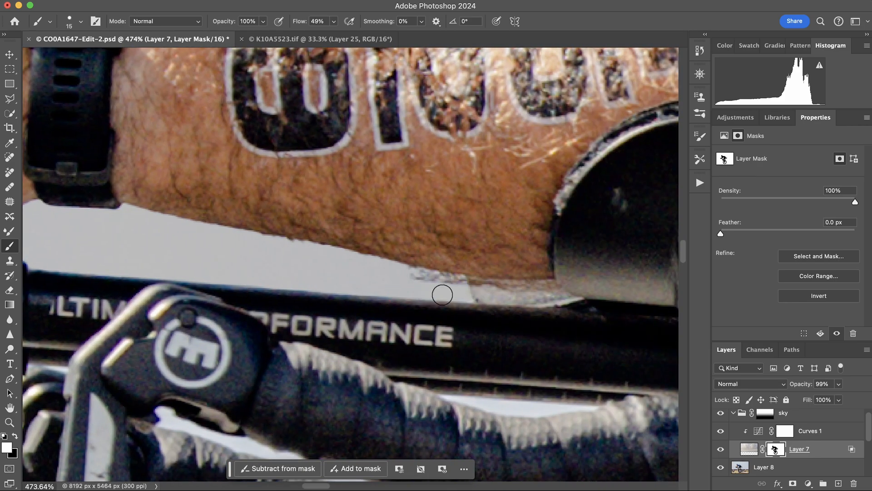
{"action": "scroll", "coordinate": [522, 311], "scroll_direction": "down", "scroll_amount": 7}
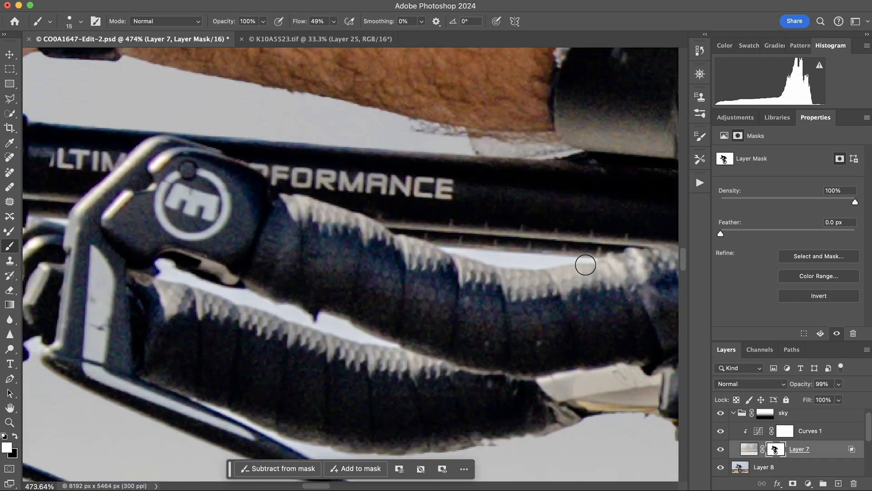
{"action": "mouse_move", "coordinate": [585, 265]}
{"action": "left_mouse_down"}
{"action": "mouse_move", "coordinate": [445, 247]}
{"action": "mouse_move", "coordinate": [428, 262]}
{"action": "left_mouse_up"}
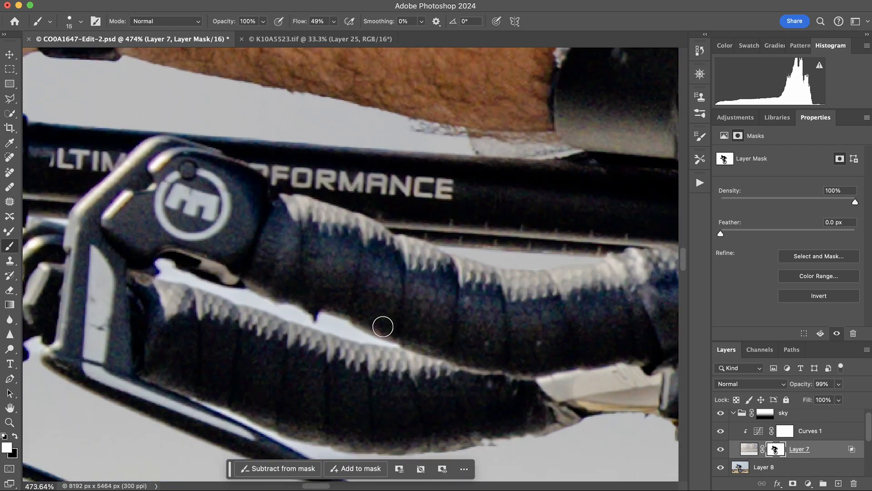
{"action": "mouse_move", "coordinate": [383, 326]}
{"action": "left_mouse_down"}
{"action": "mouse_move", "coordinate": [362, 340]}
{"action": "mouse_move", "coordinate": [295, 317]}
{"action": "mouse_move", "coordinate": [353, 323]}
{"action": "mouse_move", "coordinate": [164, 266]}
{"action": "left_mouse_up"}
Paint white on the mask between the lower wrapped handlebar and the brake lever to remove the bluish fringe.
{"action": "scroll", "coordinate": [390, 304], "scroll_direction": "down", "scroll_amount": 5}
{"action": "scroll", "coordinate": [391, 301], "scroll_direction": "right", "scroll_amount": 10}
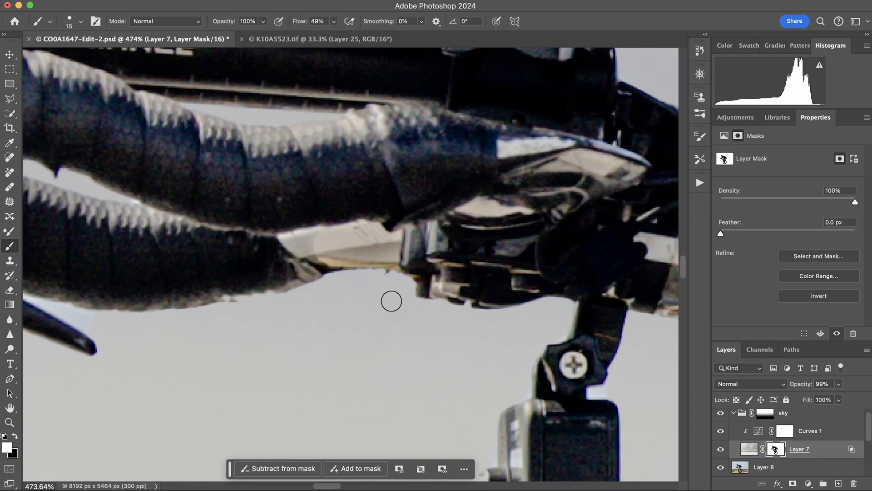
{"action": "scroll", "coordinate": [396, 302], "scroll_direction": "left", "scroll_amount": 10}
{"action": "left_click_drag", "start_coordinate": [374, 320], "coordinate": [202, 258]}
{"action": "scroll", "coordinate": [249, 273], "scroll_direction": "left", "scroll_amount": 10}
{"action": "scroll", "coordinate": [249, 272], "scroll_direction": "up", "scroll_amount": 3}
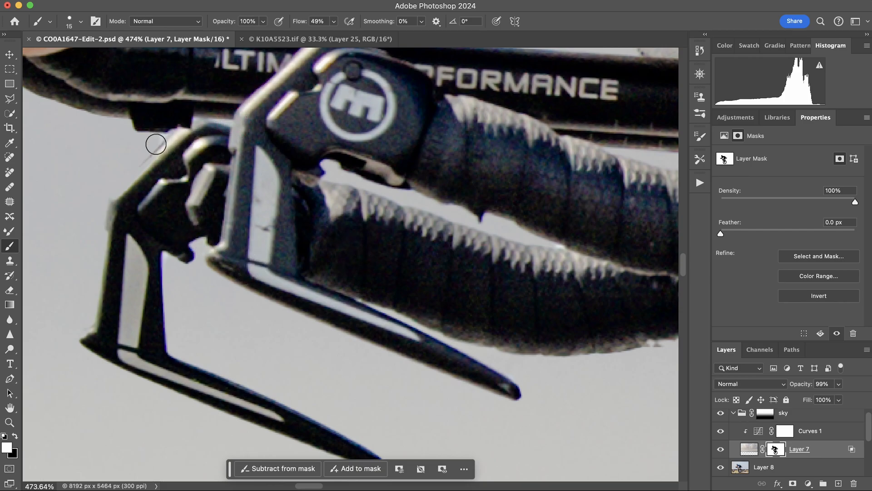
Paint white on the mask in the small sky gap between the stem and the black cable.
{"action": "scroll", "coordinate": [384, 258], "scroll_direction": "down", "scroll_amount": 5}
{"action": "scroll", "coordinate": [384, 258], "scroll_direction": "right", "scroll_amount": 6}
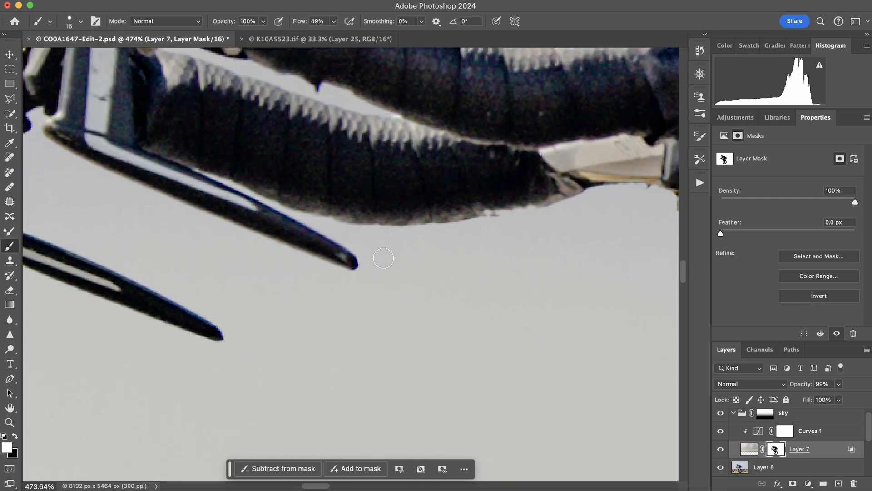
{"action": "scroll", "coordinate": [261, 210], "scroll_direction": "down", "scroll_amount": 10}
{"action": "scroll", "coordinate": [260, 210], "scroll_direction": "right", "scroll_amount": 10}
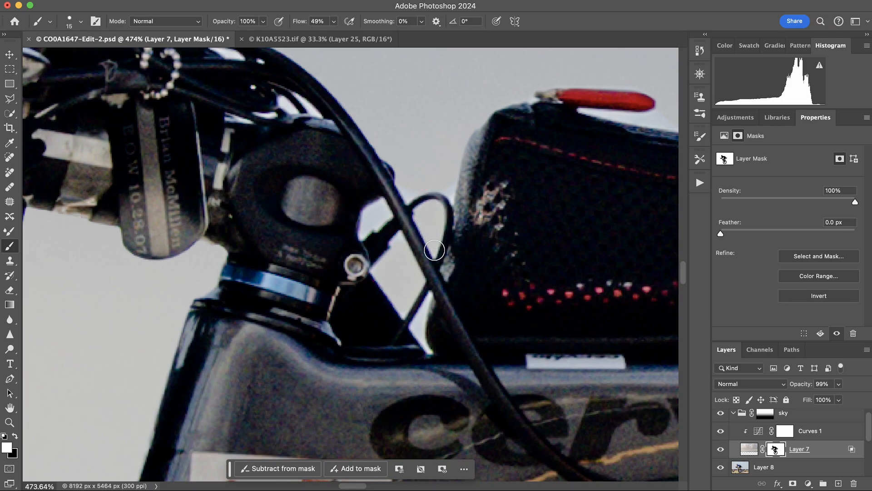
{"action": "left_click", "coordinate": [381, 206]}
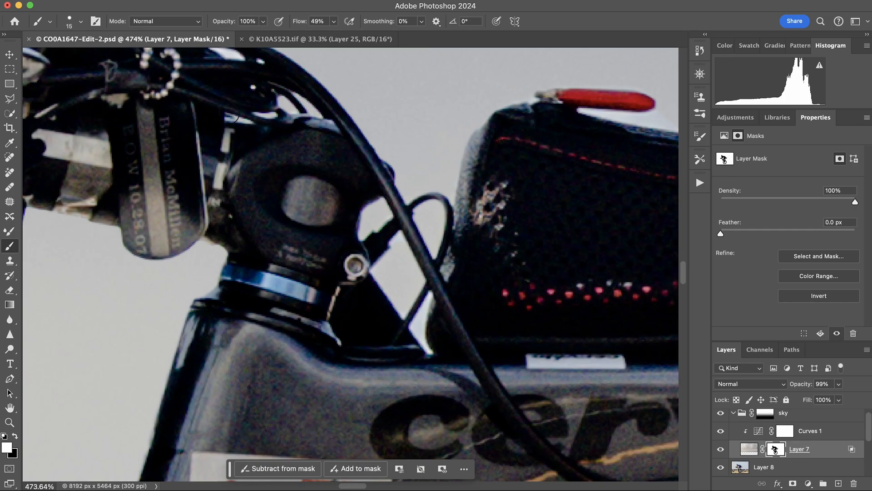
Examine the mask's edge around the top-tube bag, the cable loop, the frame opening beside the leg and the down tube.
{"action": "scroll", "coordinate": [233, 114], "scroll_direction": "up", "scroll_amount": 4}
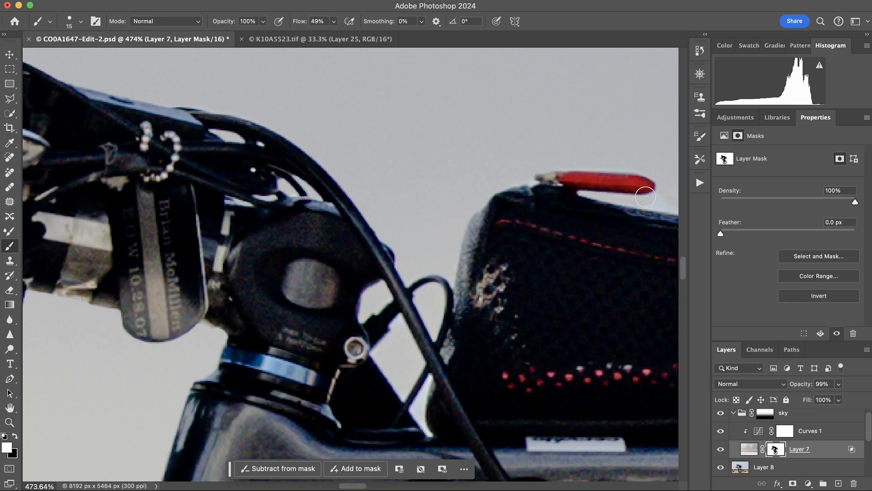
{"action": "scroll", "coordinate": [648, 200], "scroll_direction": "right", "scroll_amount": 6}
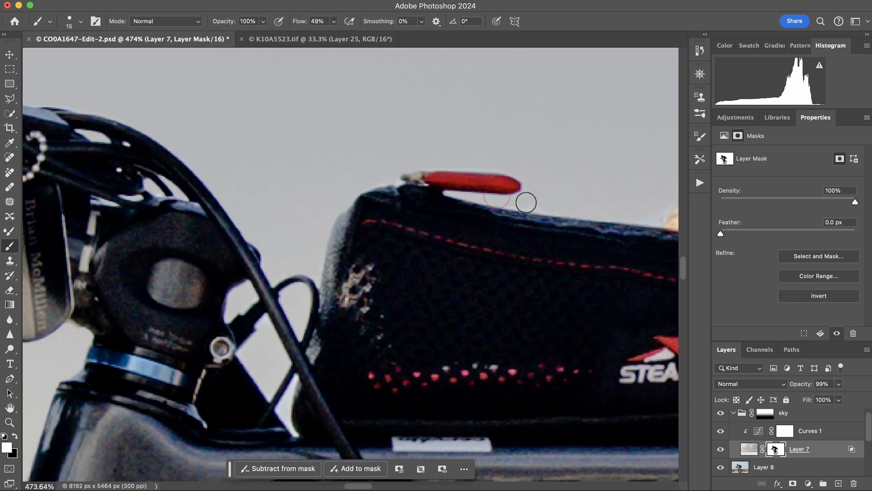
{"action": "scroll", "coordinate": [408, 276], "scroll_direction": "down", "scroll_amount": 2}
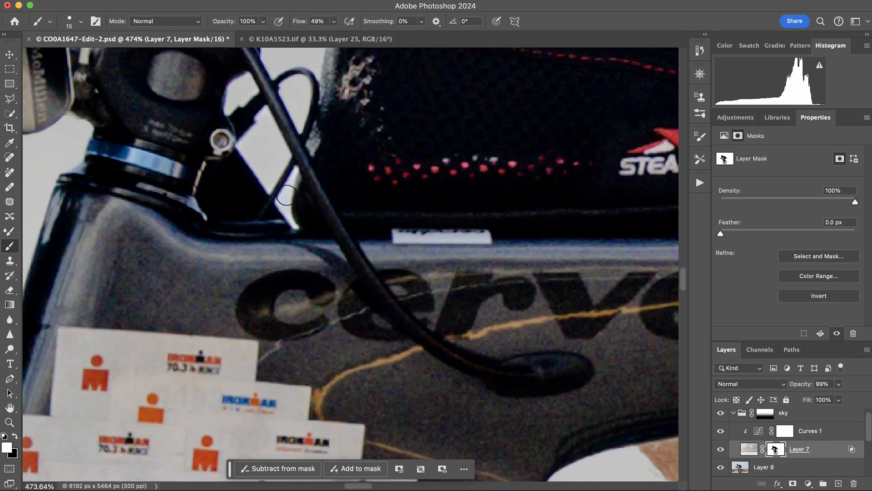
{"action": "scroll", "coordinate": [295, 223], "scroll_direction": "right", "scroll_amount": 5}
{"action": "scroll", "coordinate": [295, 223], "scroll_direction": "right", "scroll_amount": 4}
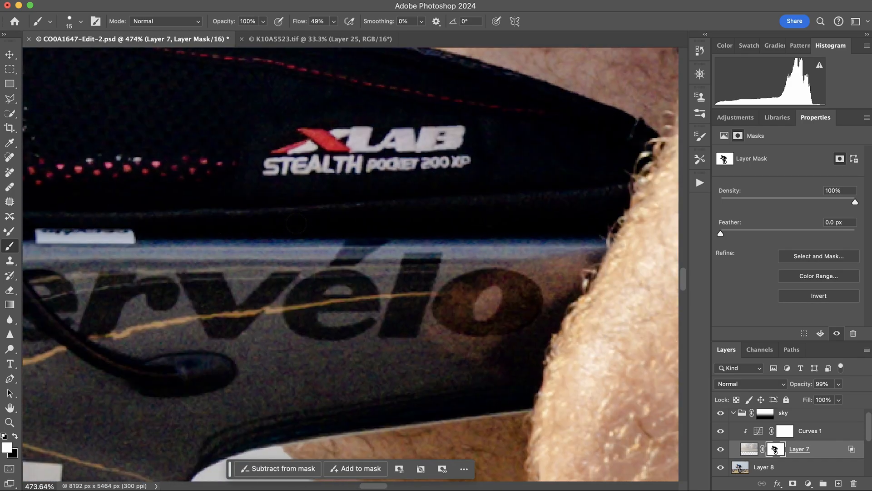
{"action": "scroll", "coordinate": [296, 222], "scroll_direction": "down", "scroll_amount": 10}
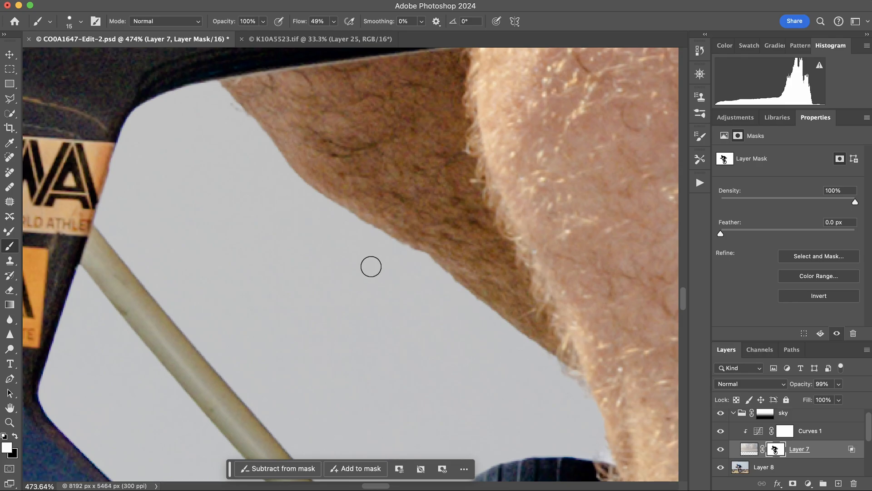
{"action": "key", "text": "super+space"}
{"action": "left_click_drag", "start_coordinate": [370, 263], "coordinate": [340, 267]}
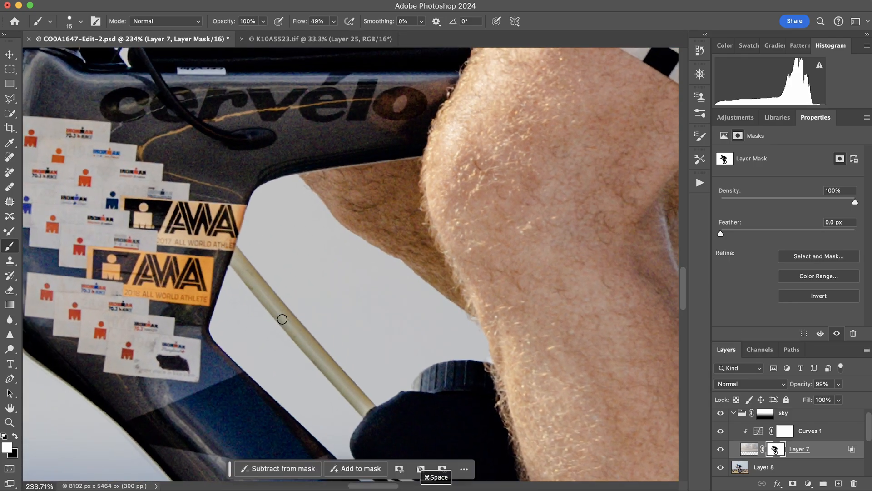
{"action": "scroll", "coordinate": [282, 317], "scroll_direction": "down", "scroll_amount": 5}
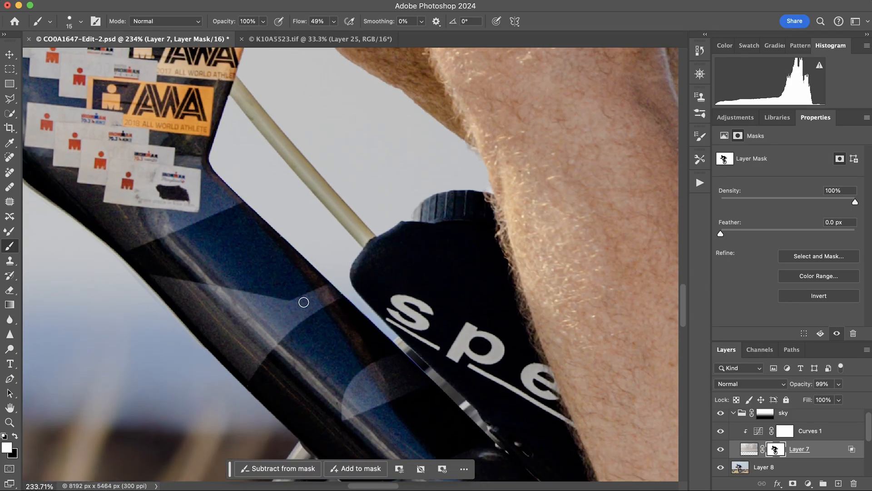
Check the mask around the head tube, camera mount, seat tube and wheel, and view the whole composite.
{"action": "scroll", "coordinate": [302, 302], "scroll_direction": "up", "scroll_amount": 6}
{"action": "scroll", "coordinate": [302, 302], "scroll_direction": "left", "scroll_amount": 7}
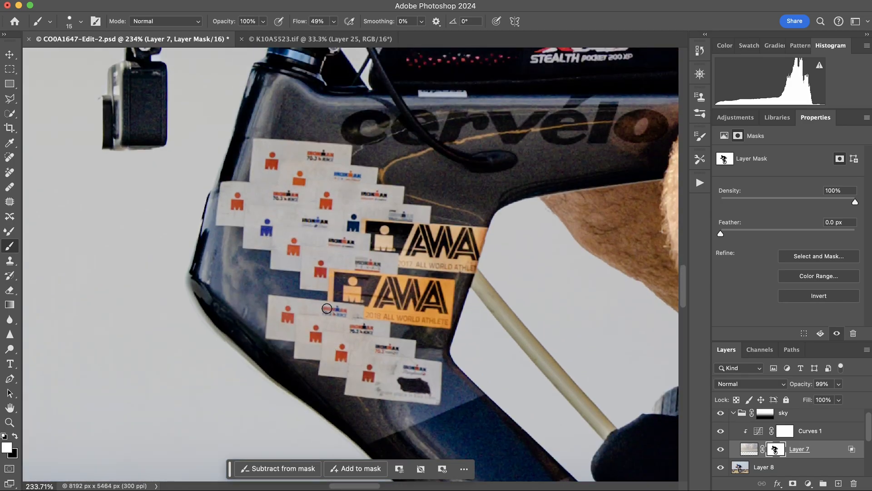
{"action": "scroll", "coordinate": [327, 308], "scroll_direction": "up", "scroll_amount": 4}
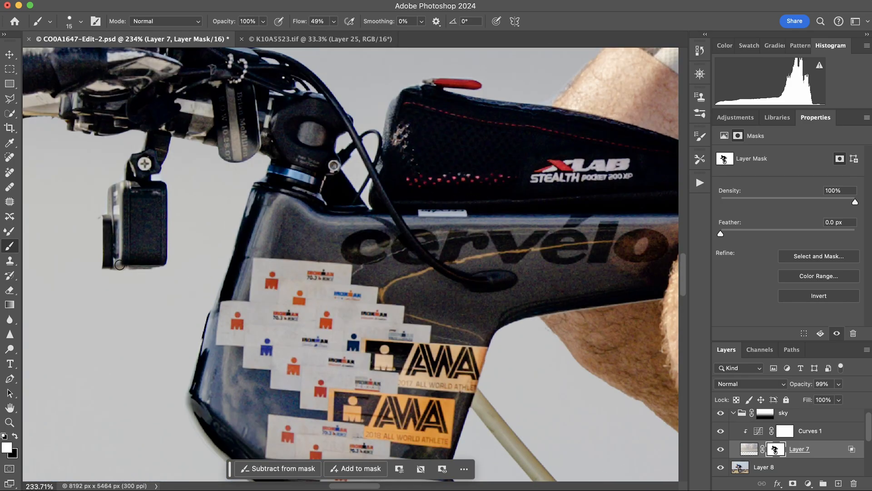
{"action": "scroll", "coordinate": [382, 288], "scroll_direction": "right", "scroll_amount": 15}
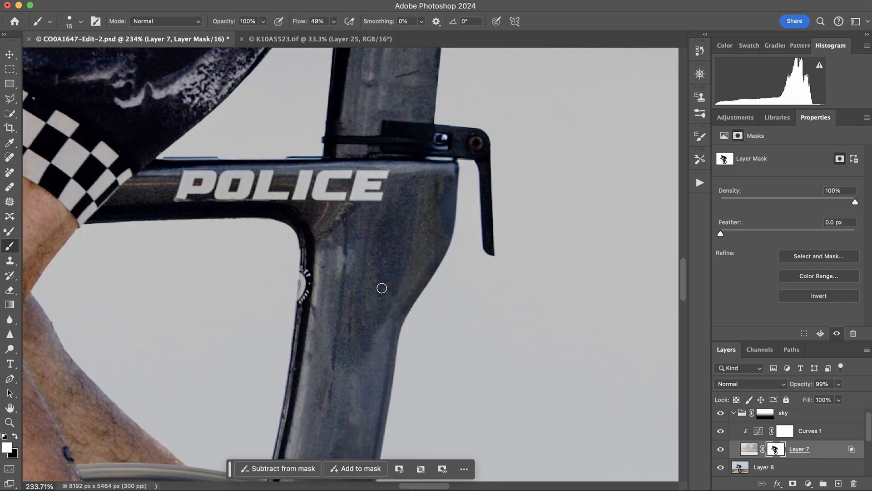
{"action": "scroll", "coordinate": [382, 287], "scroll_direction": "down", "scroll_amount": 10}
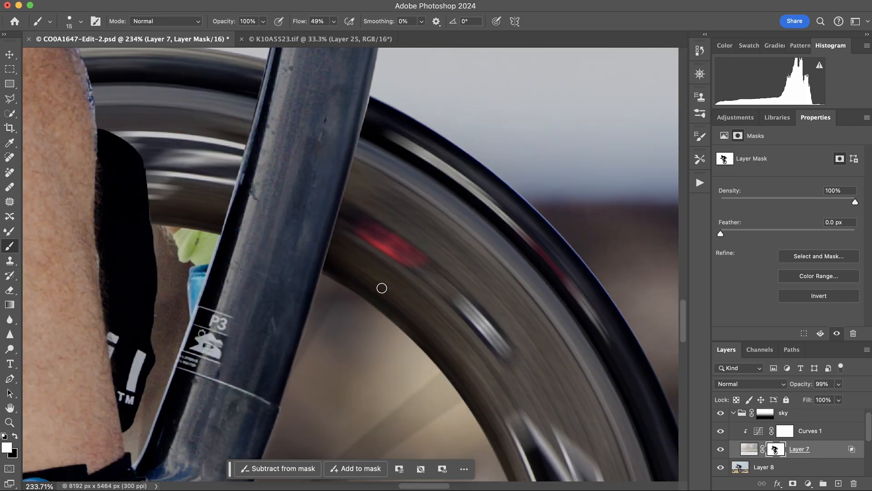
{"action": "scroll", "coordinate": [381, 288], "scroll_direction": "down", "scroll_amount": 2}
{"action": "key", "text": "super+space"}
{"action": "left_click_drag", "start_coordinate": [449, 295], "coordinate": [387, 301]}
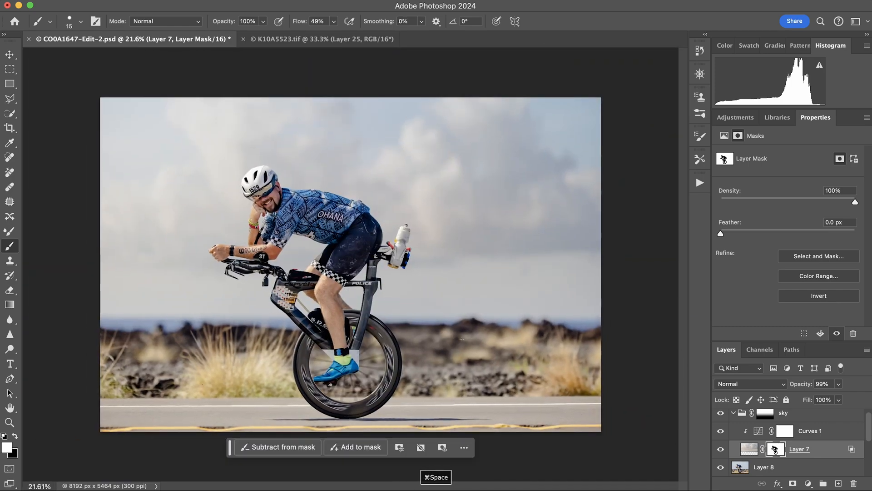